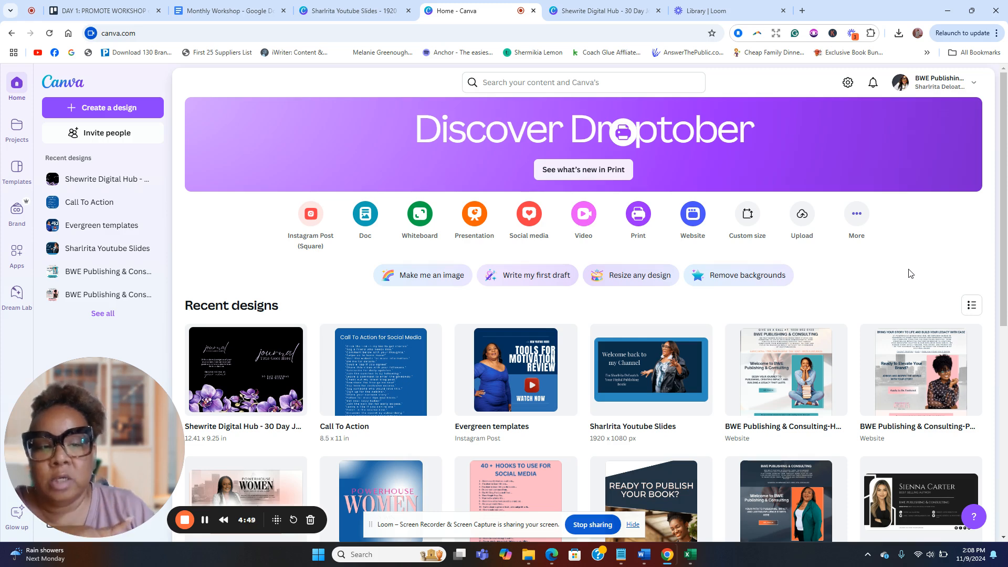
Step: Open a new blank Doc from the Canva home page's create options
left_click(368, 220)
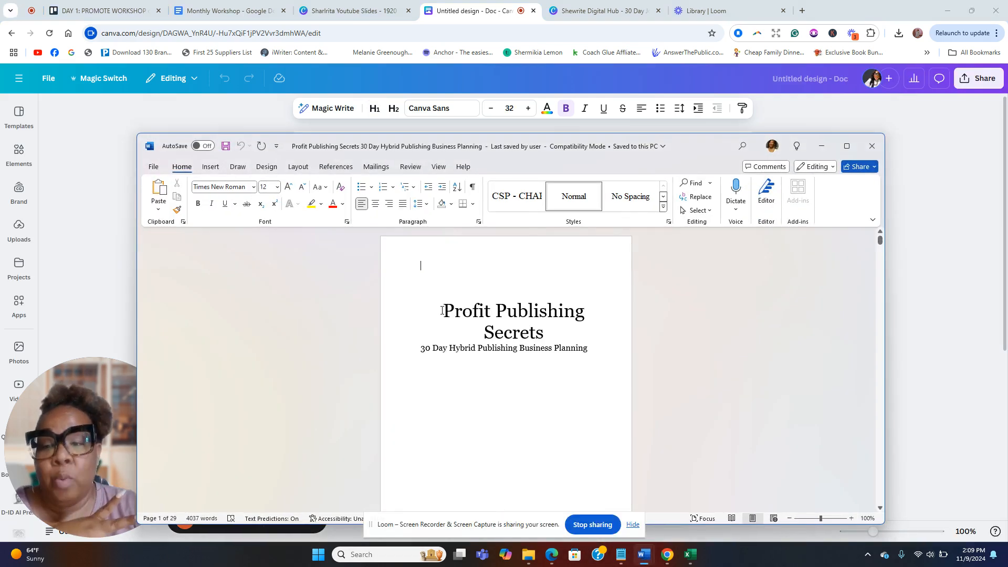
Step: Copy the Word title page text from the book title through the author line
left_click_drag(446, 311, 559, 459)
scroll(579, 350, "down", 2)
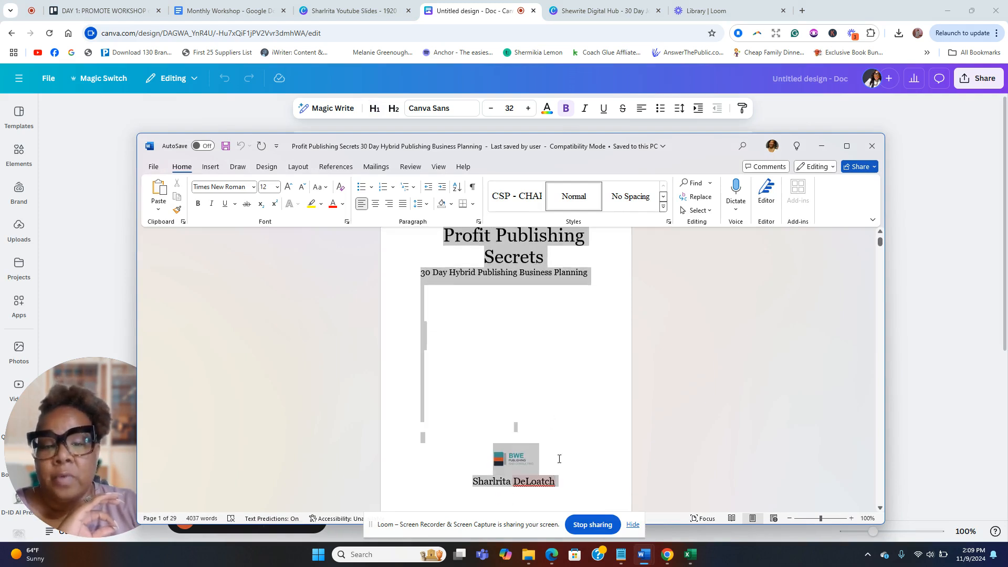
right_click(517, 238)
left_click(544, 278)
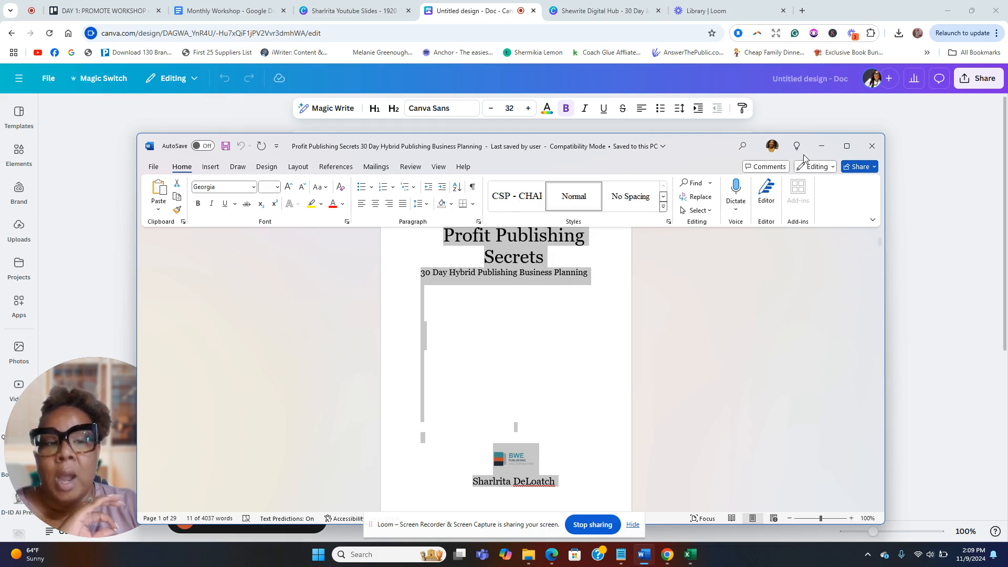
left_click(822, 146)
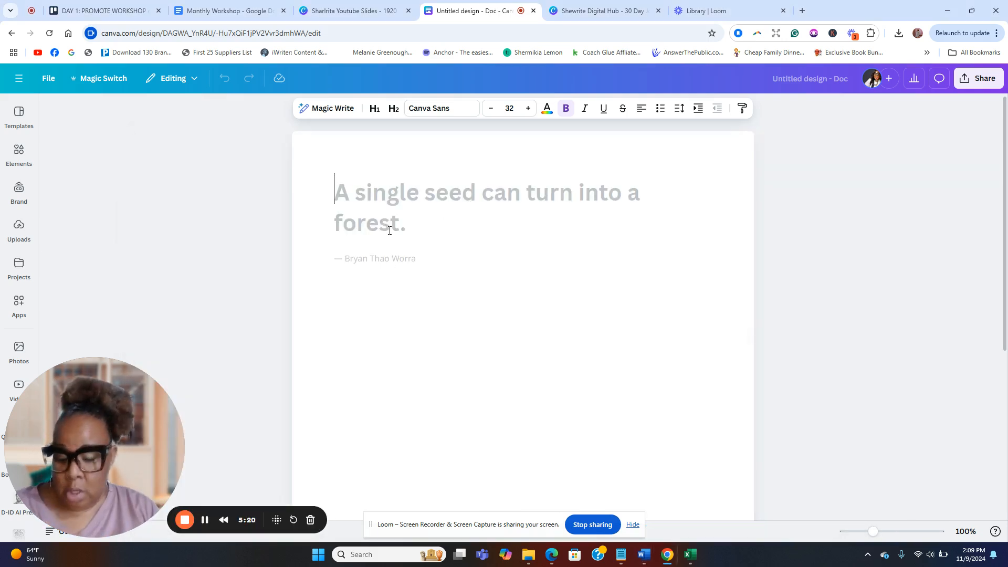
Step: Paste the copied Profit Publishing Secrets title page text into the Canva Doc
key("ctrl+v")
left_click(395, 189)
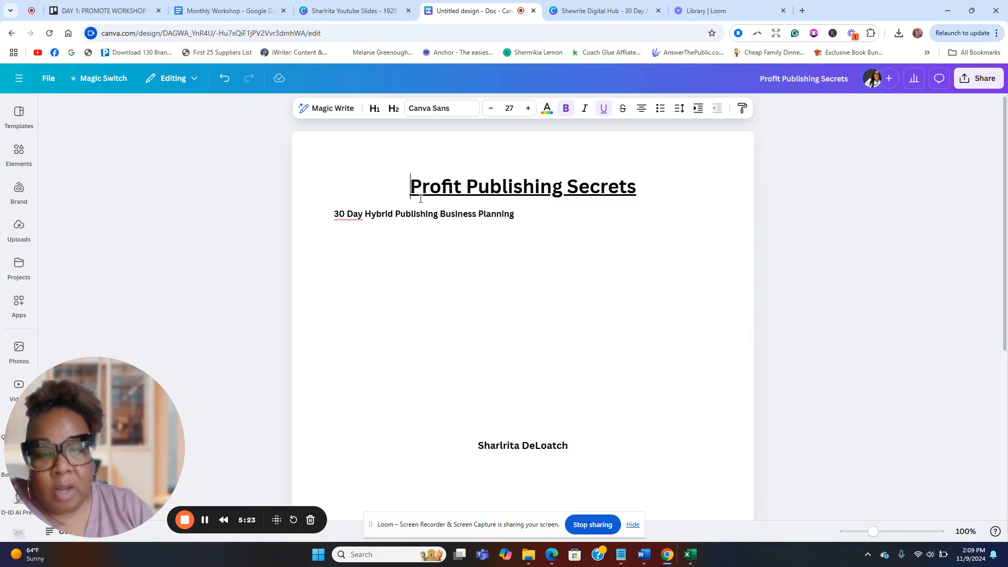
left_click(222, 84)
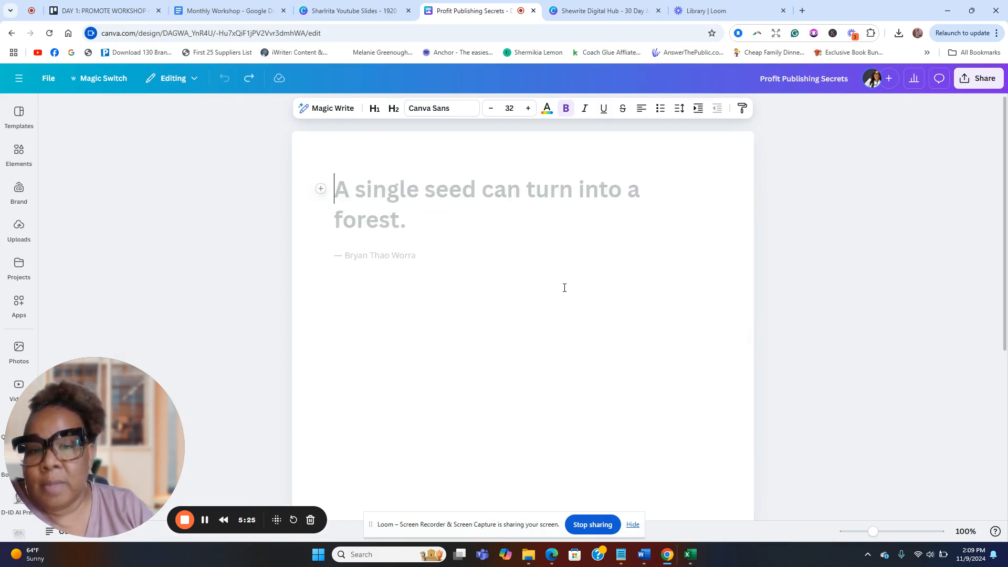
key("Return")
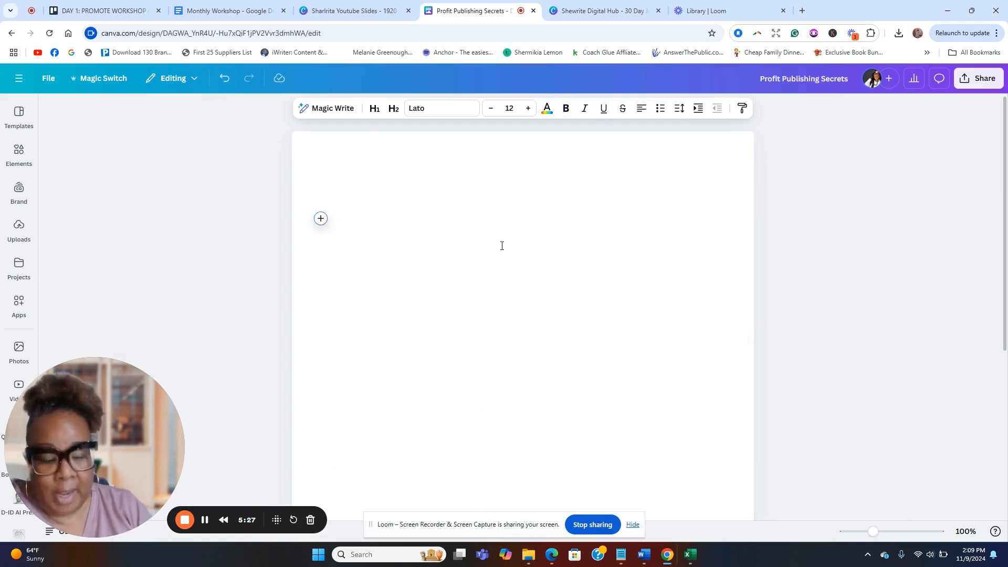
key("BackSpace")
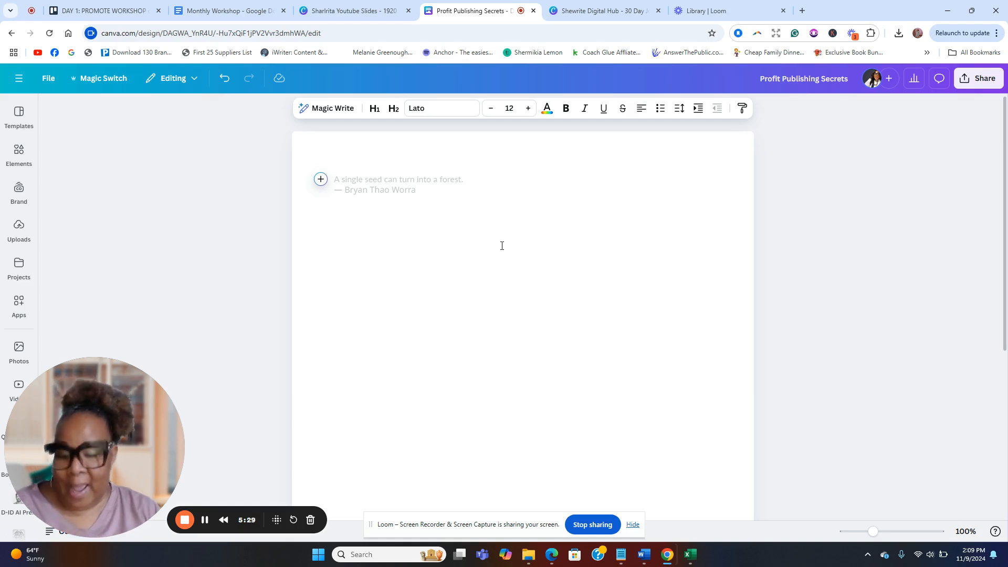
key("ctrl+v")
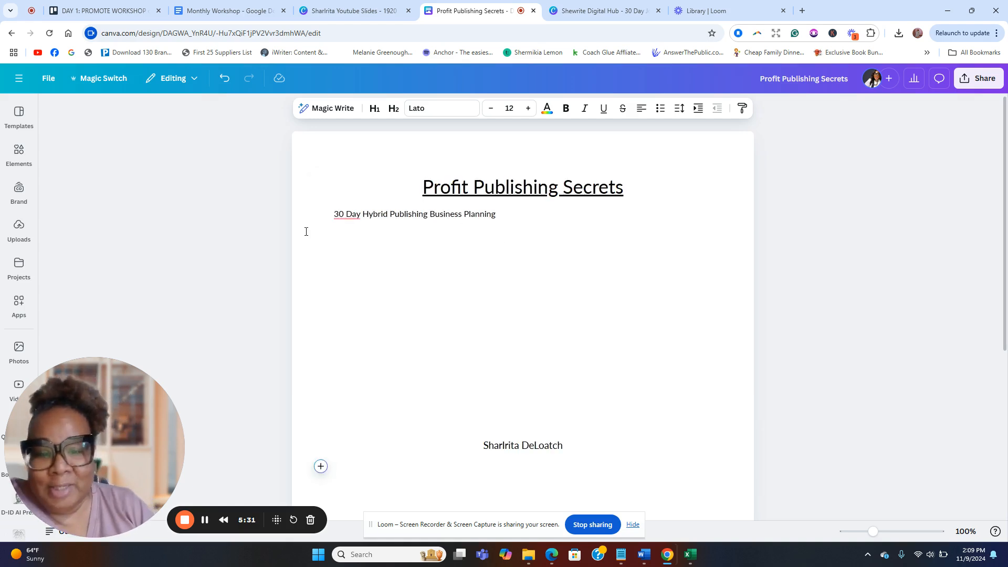
scroll(367, 237, "down", 3)
scroll(376, 212, "up", 3)
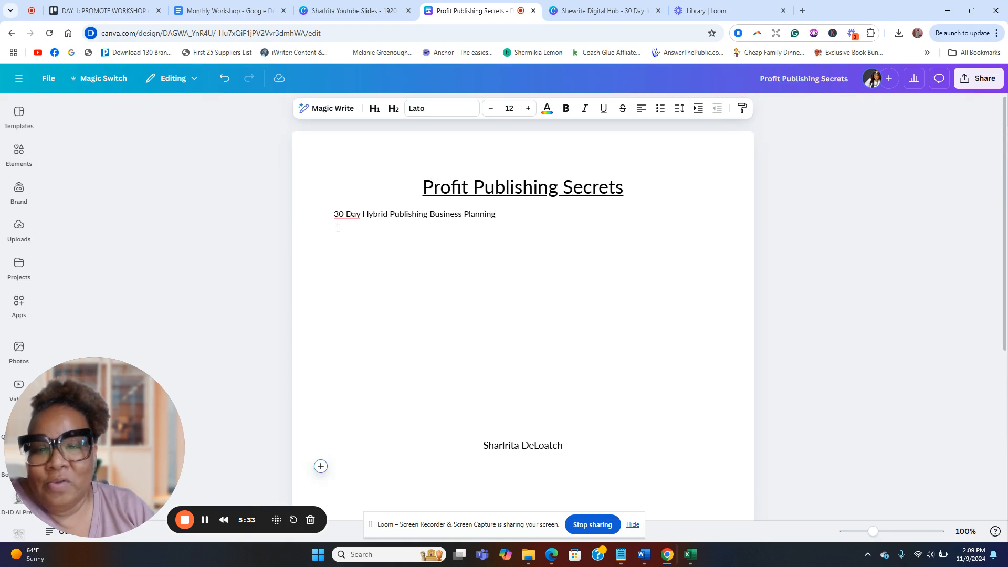
Step: Add blank lines above the title and centre the subtitle line
left_click(427, 190)
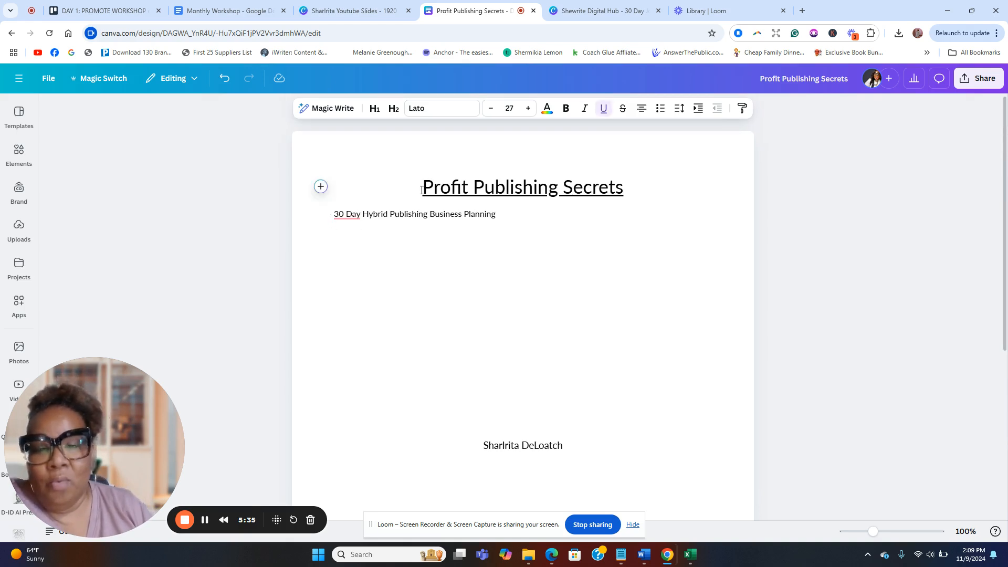
key("Return")
key("Return")
key("Return")
key("Return")
scroll(464, 239, "down", 4)
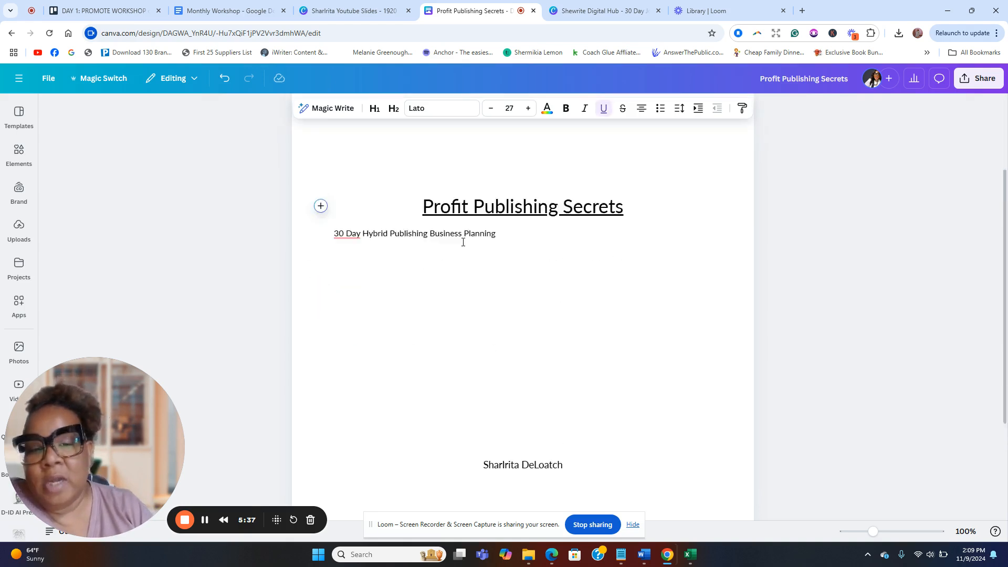
triple_click(334, 143)
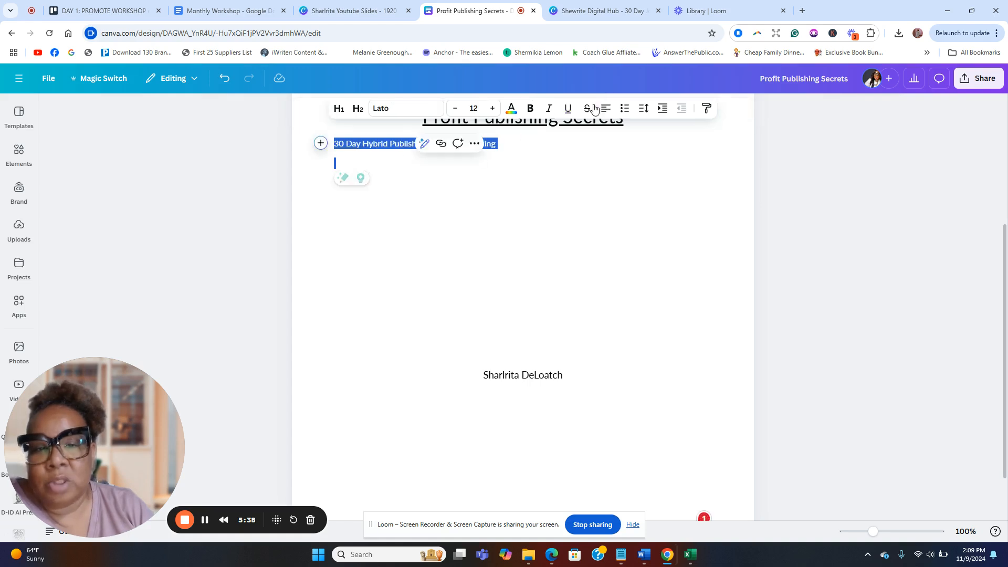
left_click(606, 108)
left_click(596, 196)
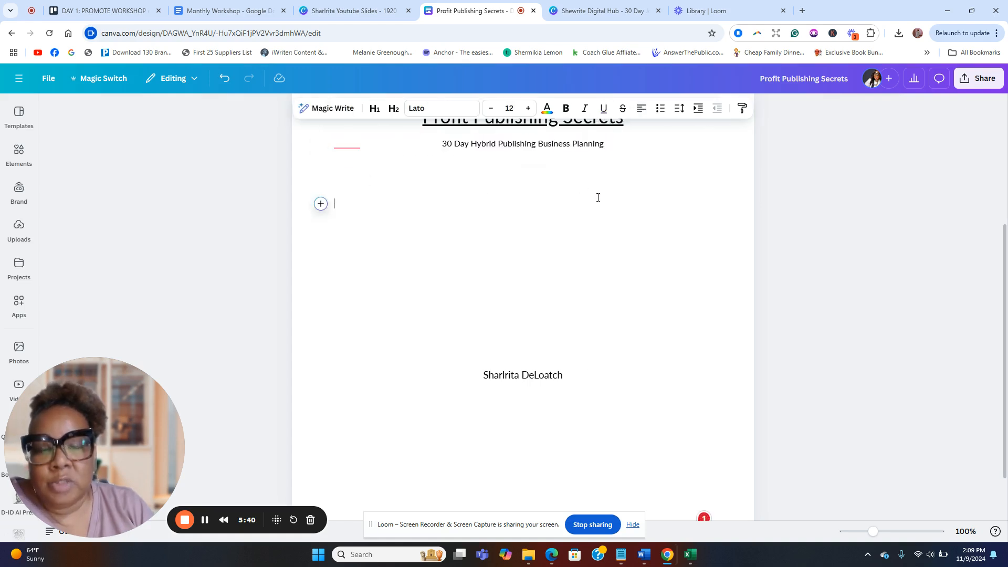
scroll(538, 230, "down", 1)
scroll(503, 289, "up", 2)
scroll(503, 289, "down", 2)
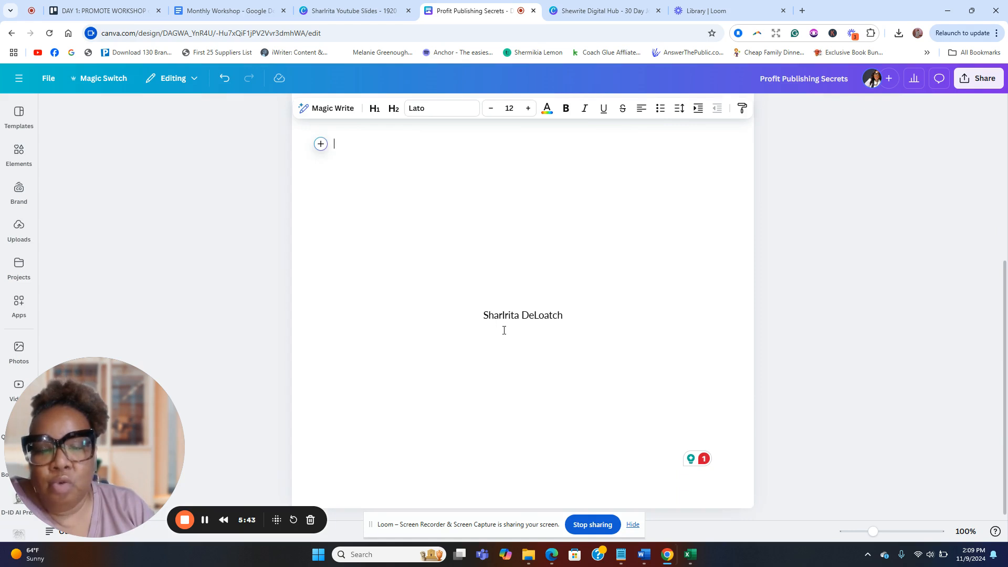
Step: Push the author name further down the page with an extra blank line
left_click(482, 316)
key("Return")
key("Return")
key("Return")
key("Return")
key("Return")
key("Return")
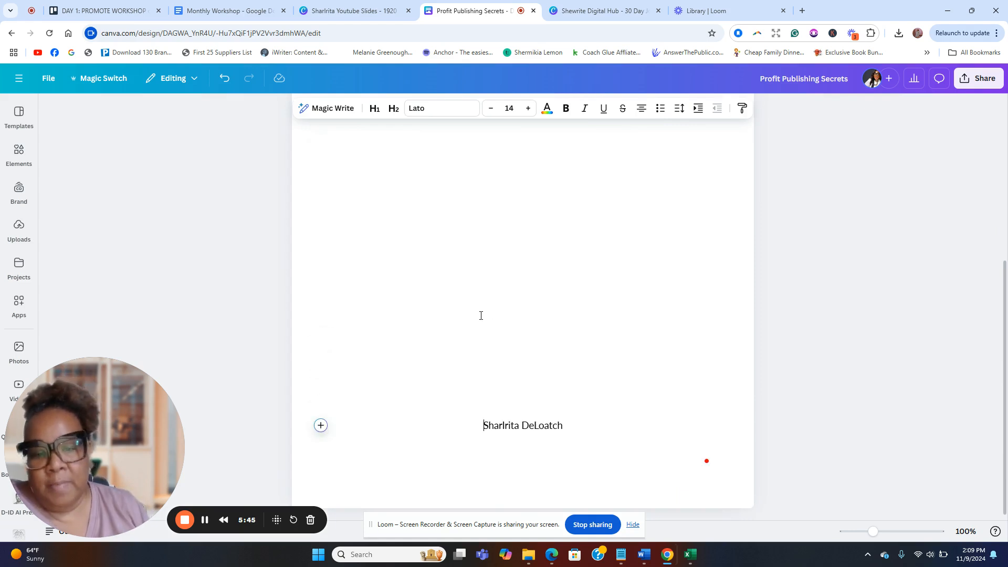
scroll(480, 287, "up", 2)
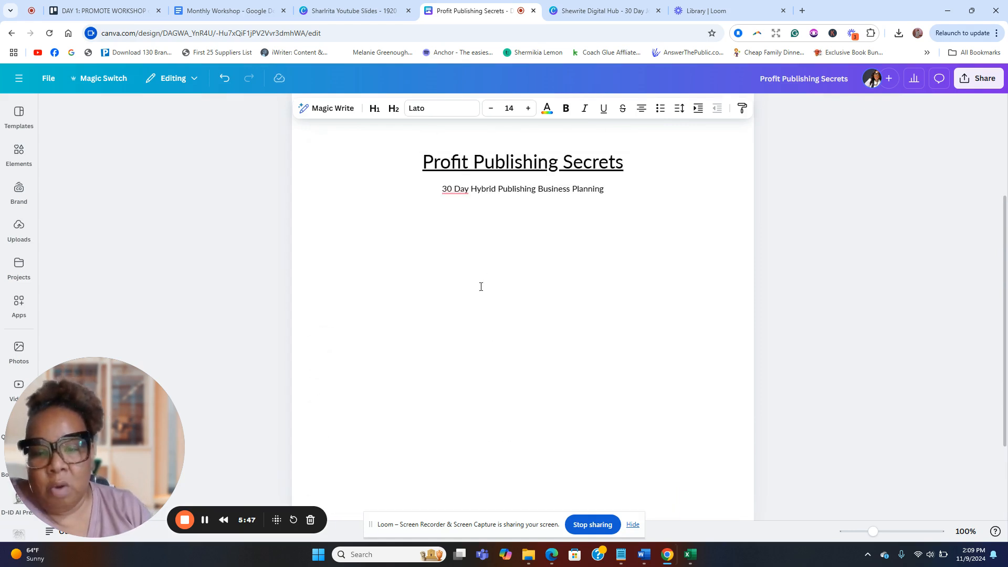
scroll(485, 346, "down", 2)
scroll(479, 236, "up", 3)
scroll(493, 290, "down", 5)
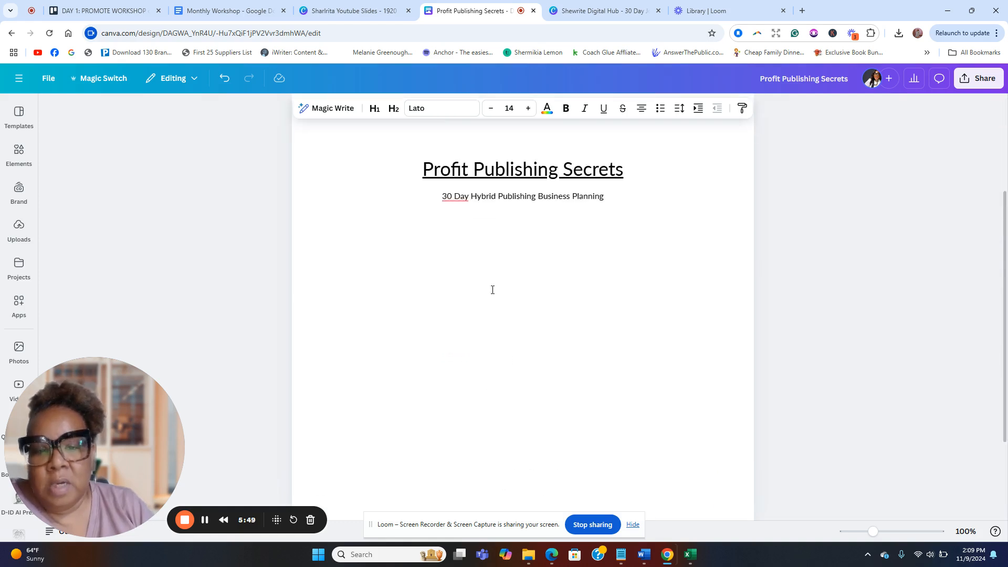
left_click(599, 449)
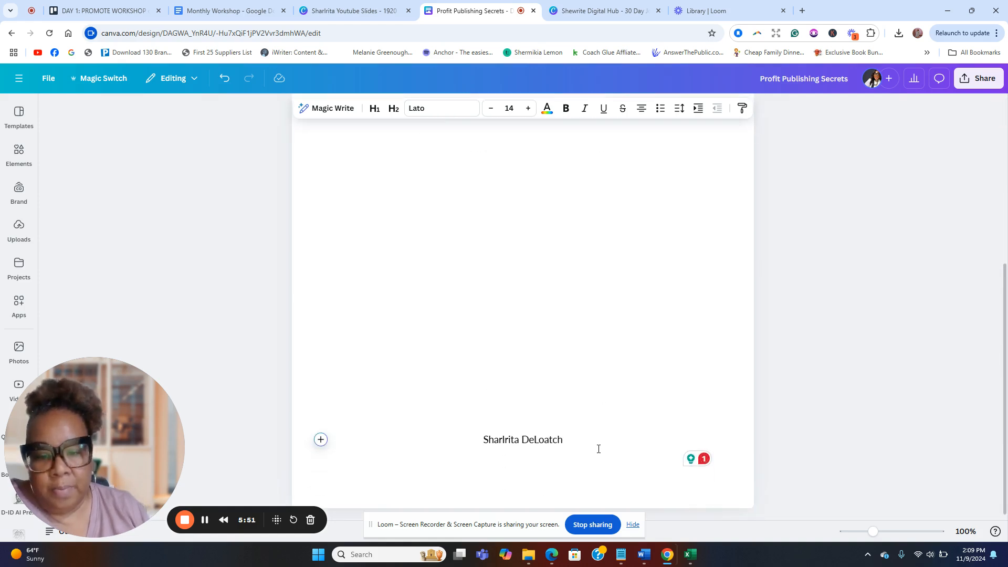
key("Return")
key("BackSpace")
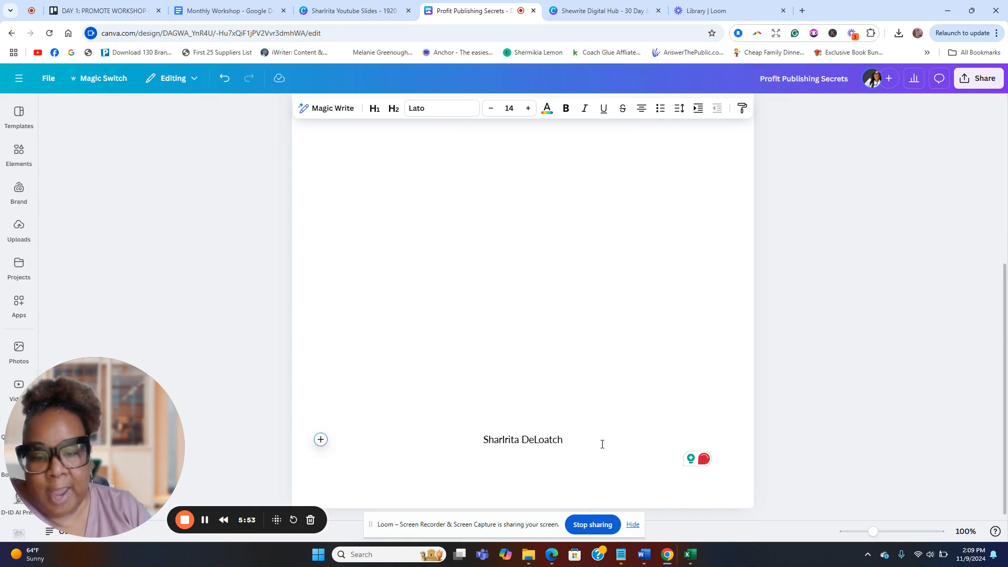
left_click(481, 350)
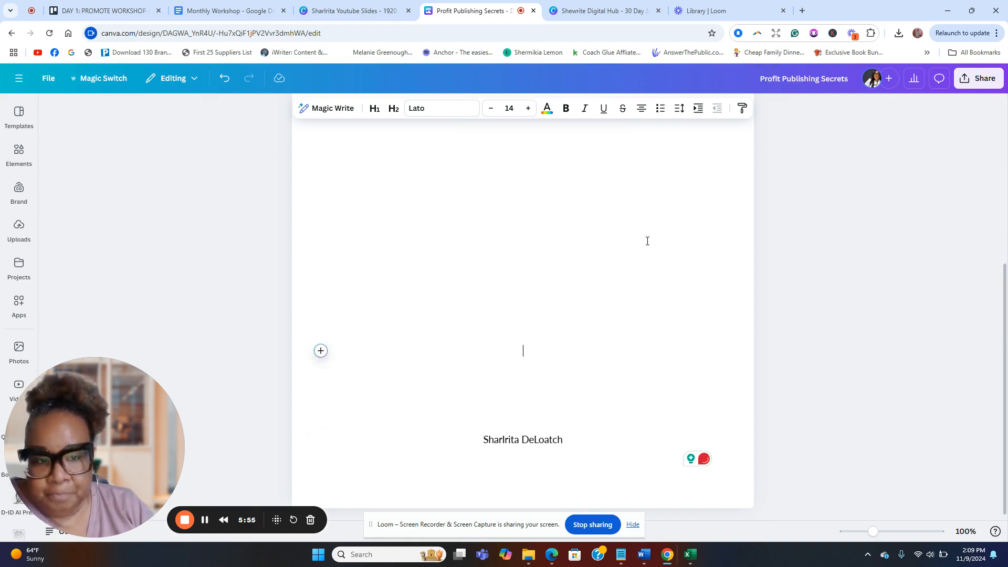
scroll(748, 251, "up", 5)
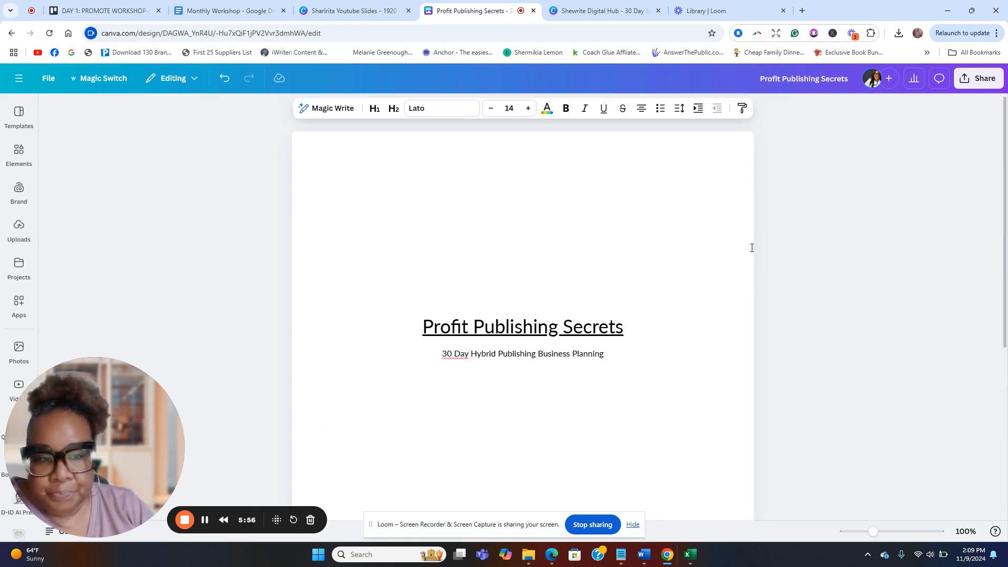
left_click(695, 198)
scroll(481, 352, "down", 2)
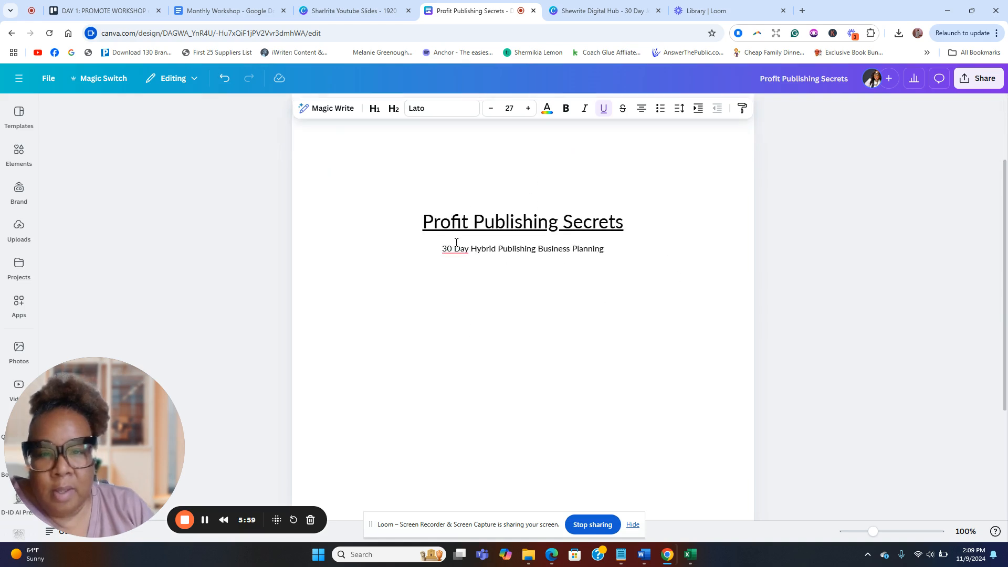
scroll(457, 242, "up", 2)
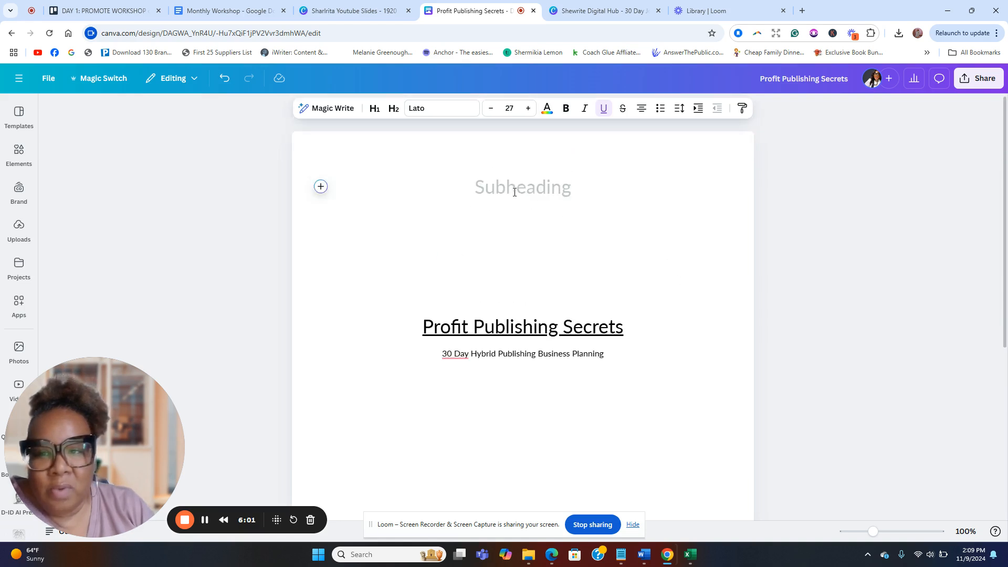
scroll(521, 189, "down", 5)
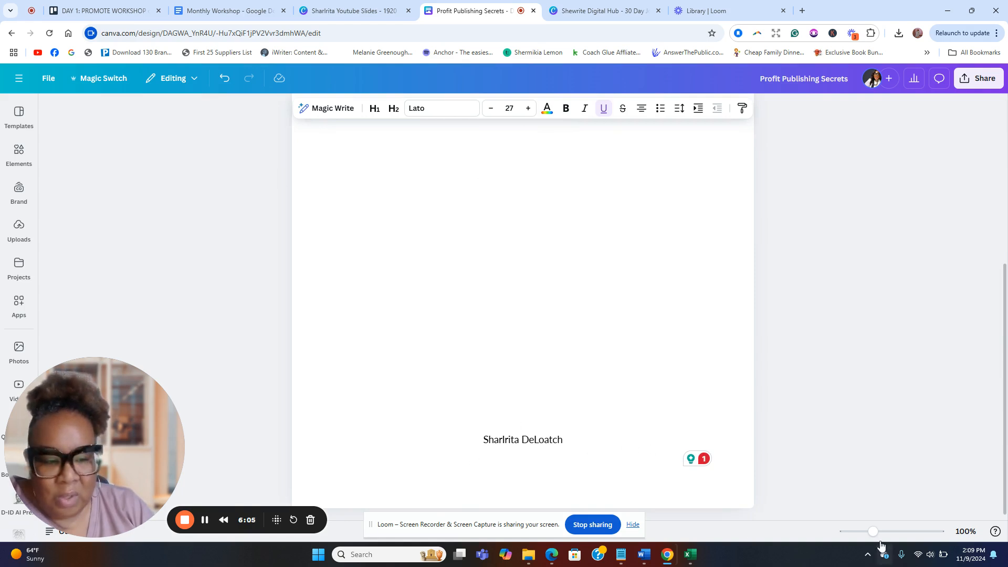
Step: Adjust the zoom, then add and remove trial blank lines after the author's name
left_click_drag(873, 532, 845, 533)
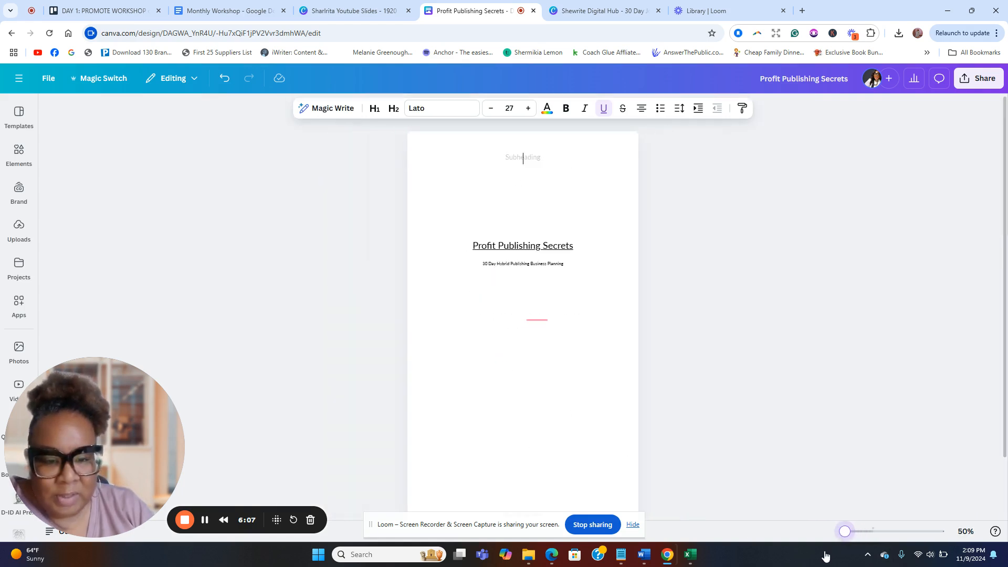
left_click(577, 278)
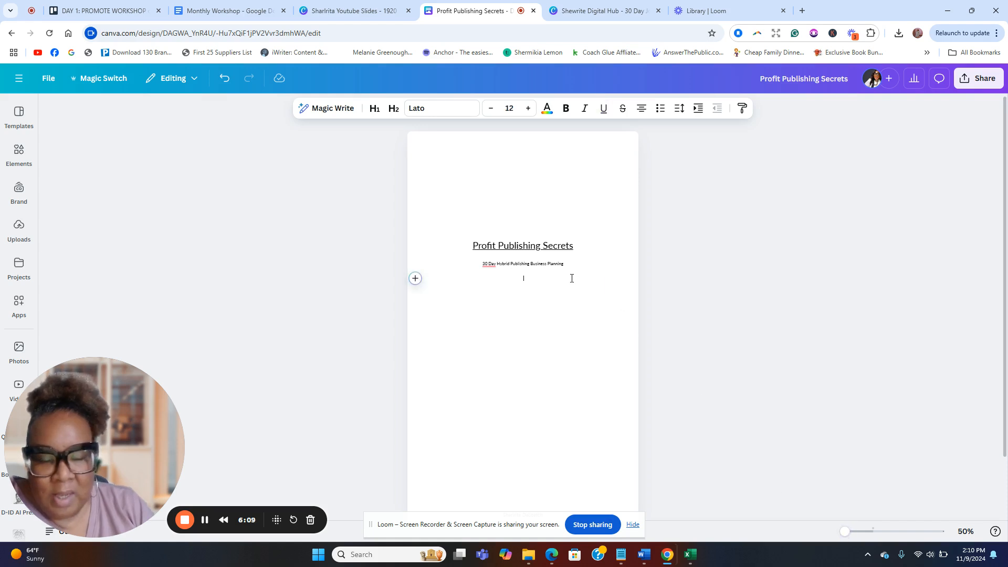
left_click_drag(844, 532, 872, 532)
scroll(625, 350, "down", 3)
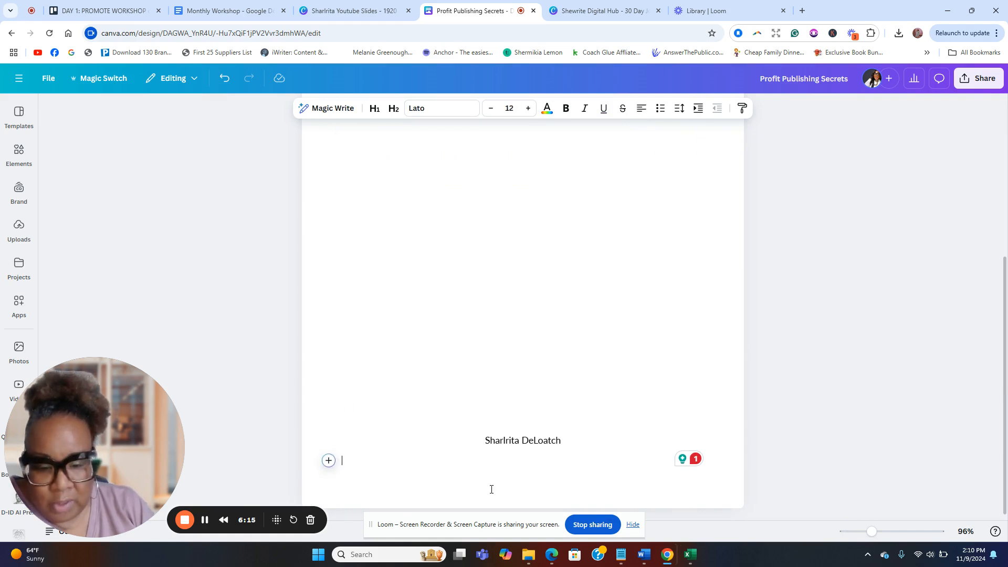
left_click(586, 446)
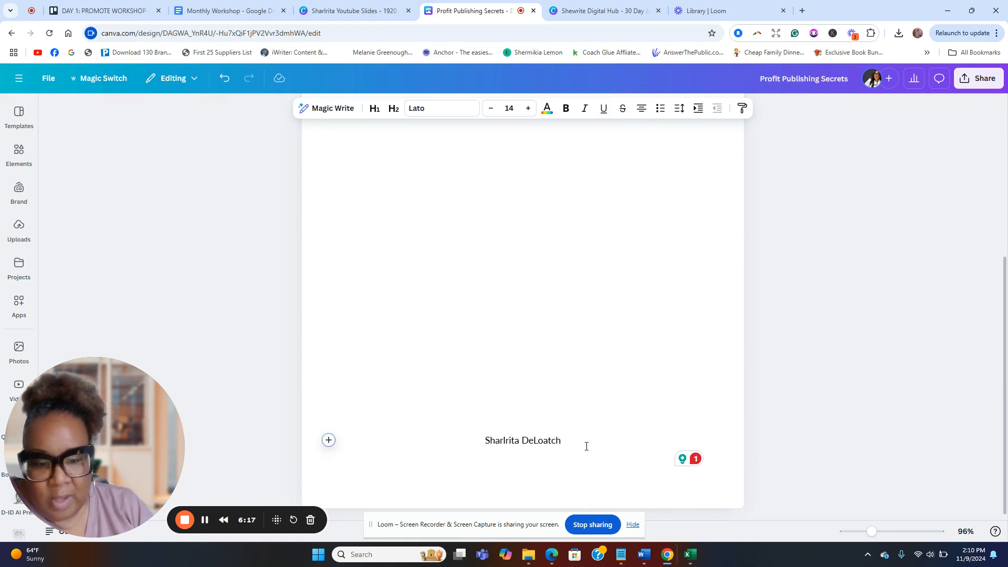
key("Return")
key("Return")
key("Return")
key("Return")
key("Return")
key("Return")
key("Return")
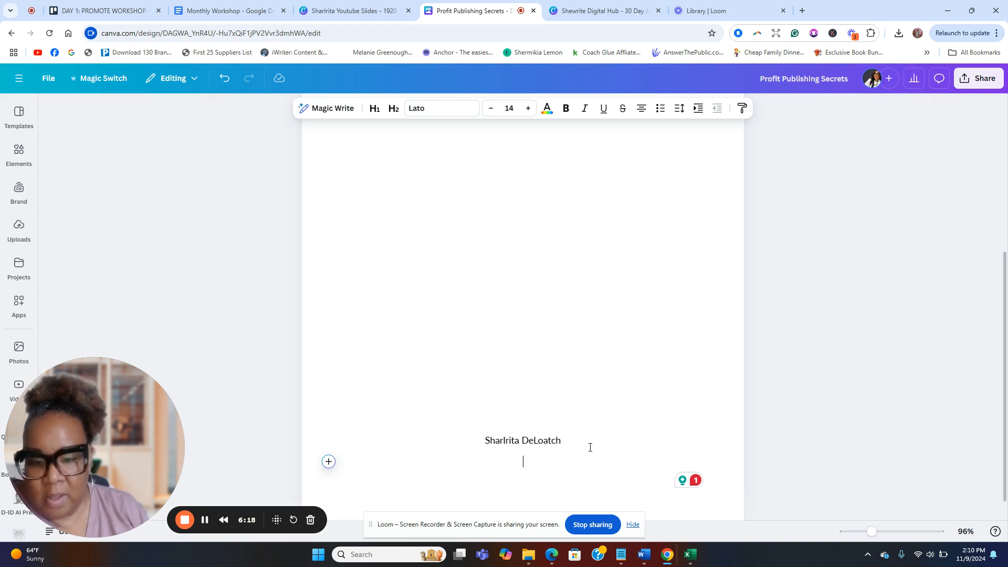
key("Return")
key("Return")
key("Return")
key("Return")
key("Return")
key("Return")
key("Return")
key("Return")
key("Return")
key("Return")
key("Return")
key("Return")
key("Return")
key("Return")
key("Return")
key("Return")
key("Return")
key("Return")
key("Return")
key("Return")
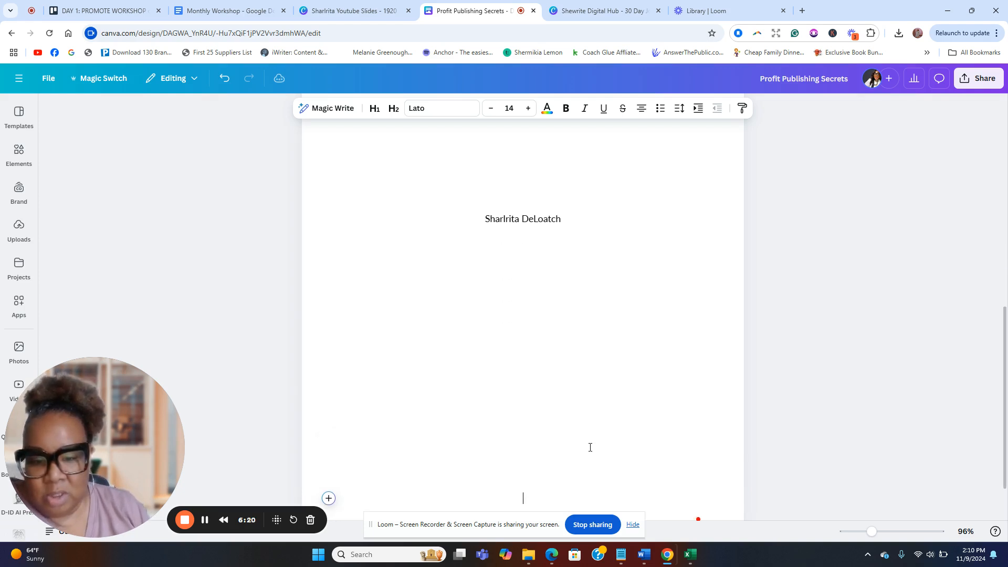
key("BackSpace")
key("BackSpace")
key("BackSpace")
key("BackSpace")
key("BackSpace")
key("BackSpace")
key("BackSpace")
key("BackSpace")
key("BackSpace")
key("BackSpace")
key("BackSpace")
key("BackSpace")
key("BackSpace")
key("BackSpace")
key("BackSpace")
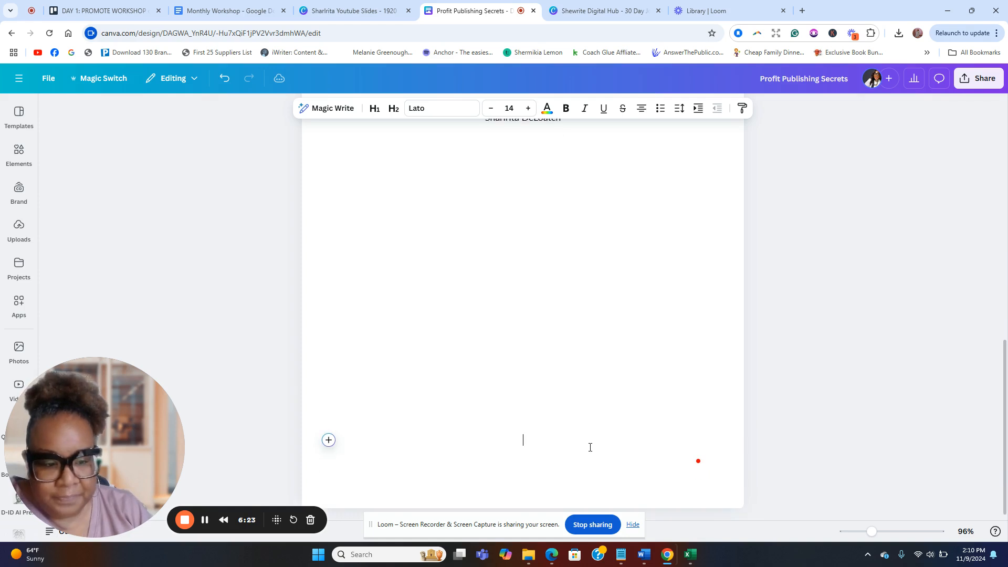
key("BackSpace")
key("BackSpace")
key("BackSpace")
key("BackSpace")
key("BackSpace")
key("BackSpace")
key("BackSpace")
key("BackSpace")
key("BackSpace")
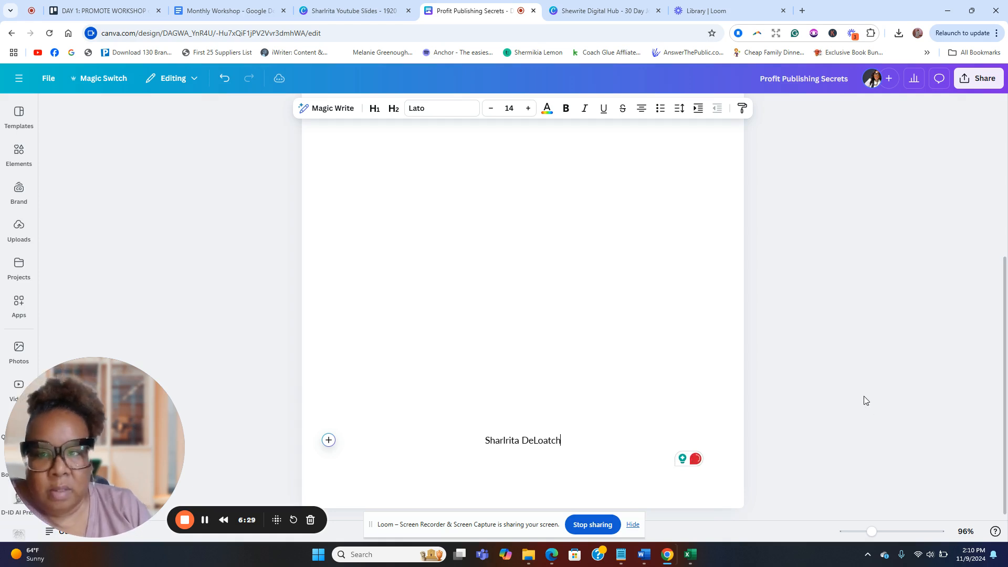
Step: Browse the insert-block list from the top of the page and close it unused
scroll(855, 266, "up", 10)
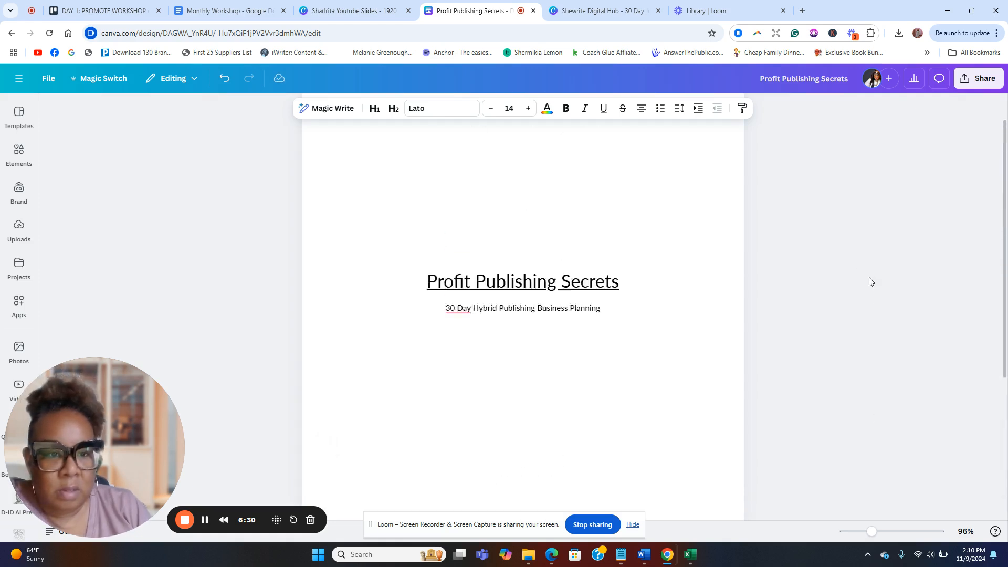
left_click(443, 158)
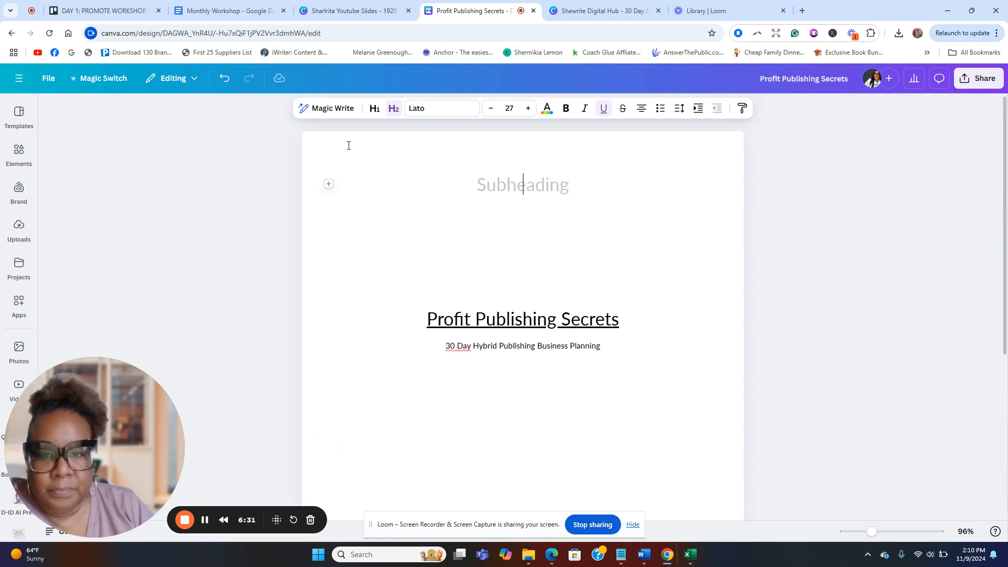
left_click(328, 185)
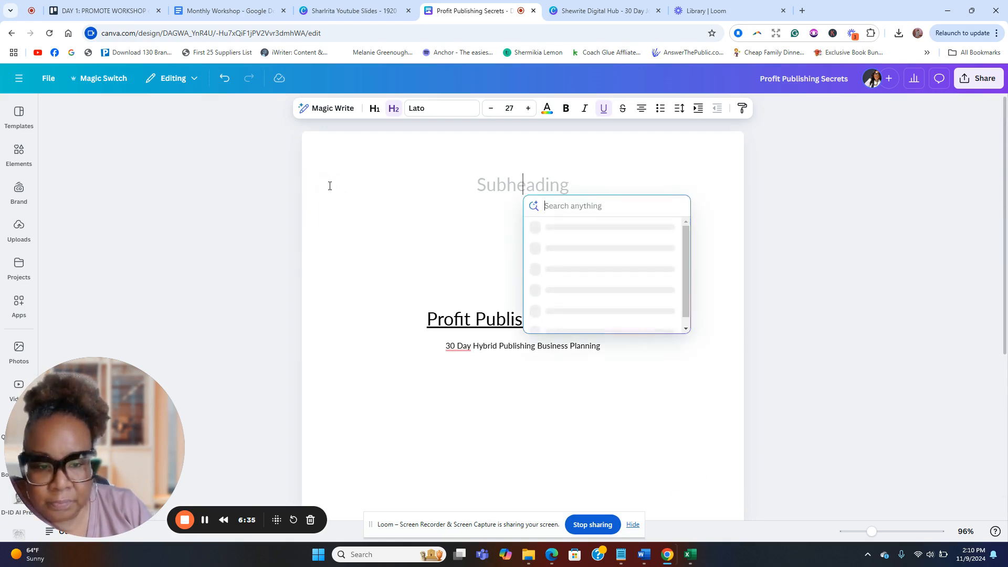
scroll(644, 263, "down", 4)
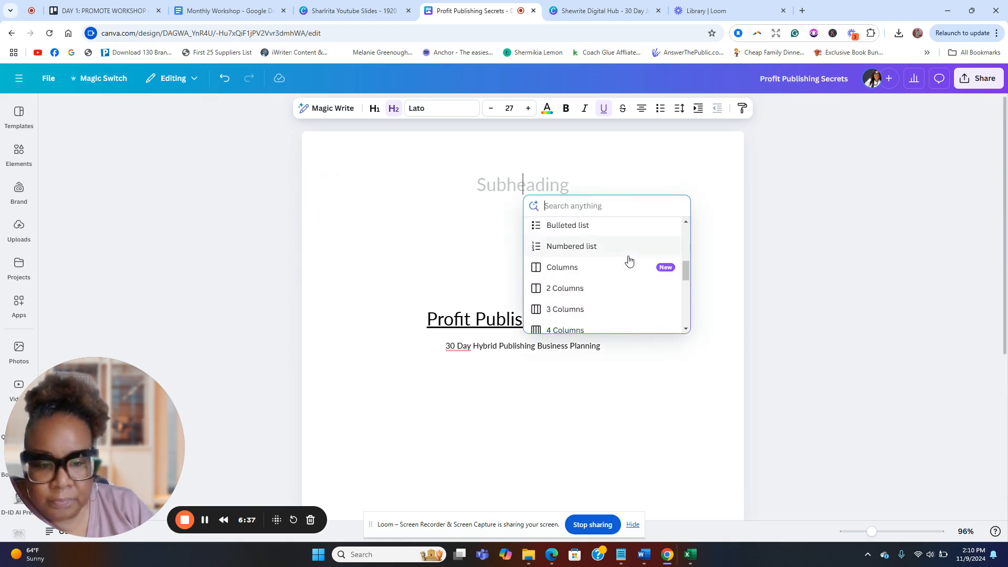
scroll(622, 267, "up", 2)
scroll(621, 267, "up", 1)
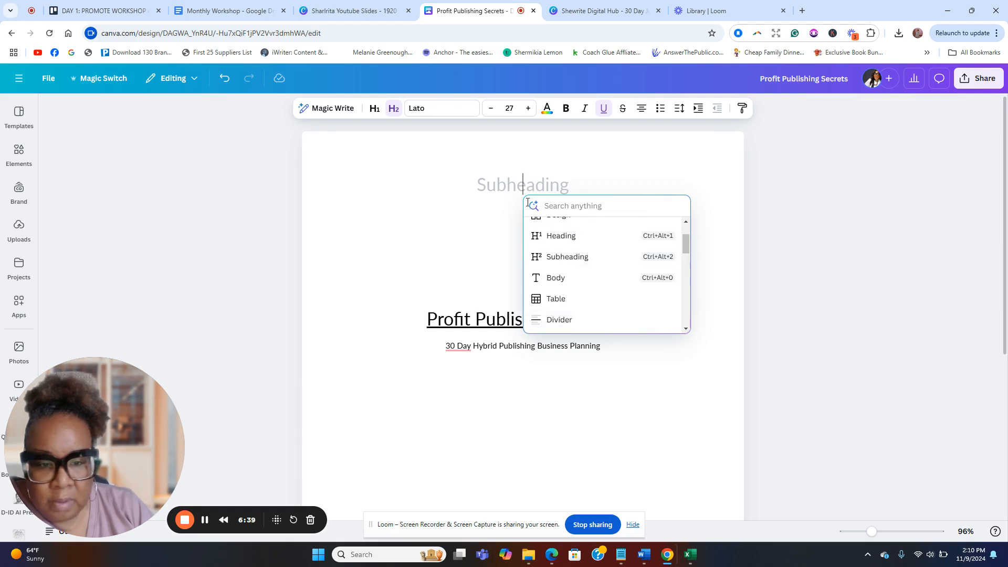
scroll(597, 256, "down", 3)
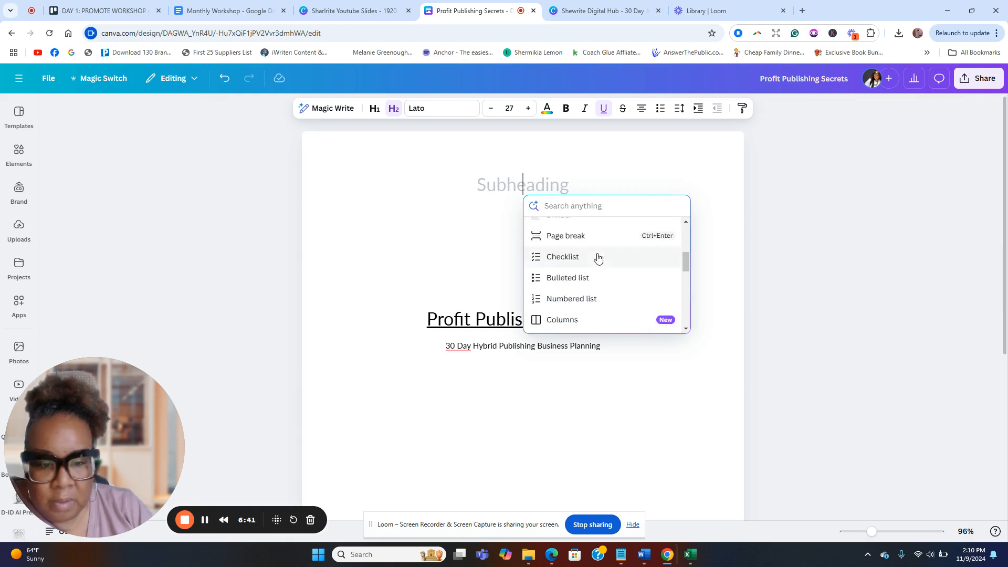
left_click(830, 349)
Step: Insert a page break below the author's name to start a blank second page
scroll(680, 414, "down", 5)
left_click(449, 478)
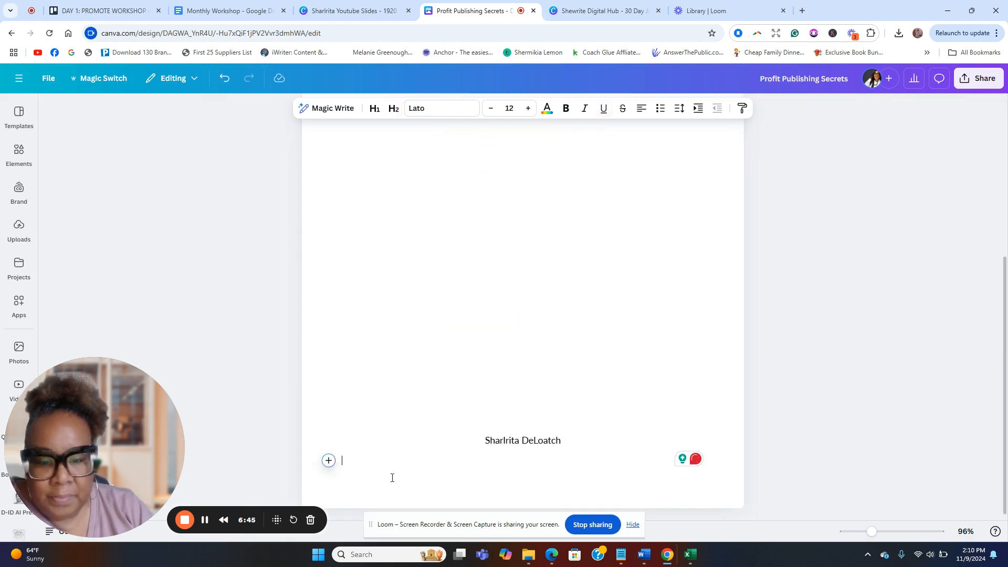
left_click(329, 461)
scroll(400, 420, "down", 3)
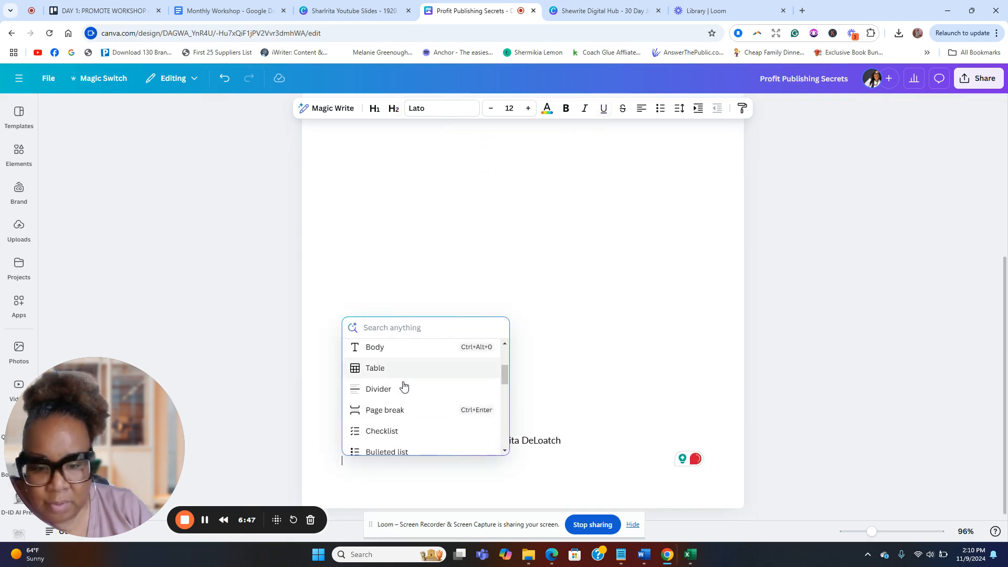
left_click(386, 359)
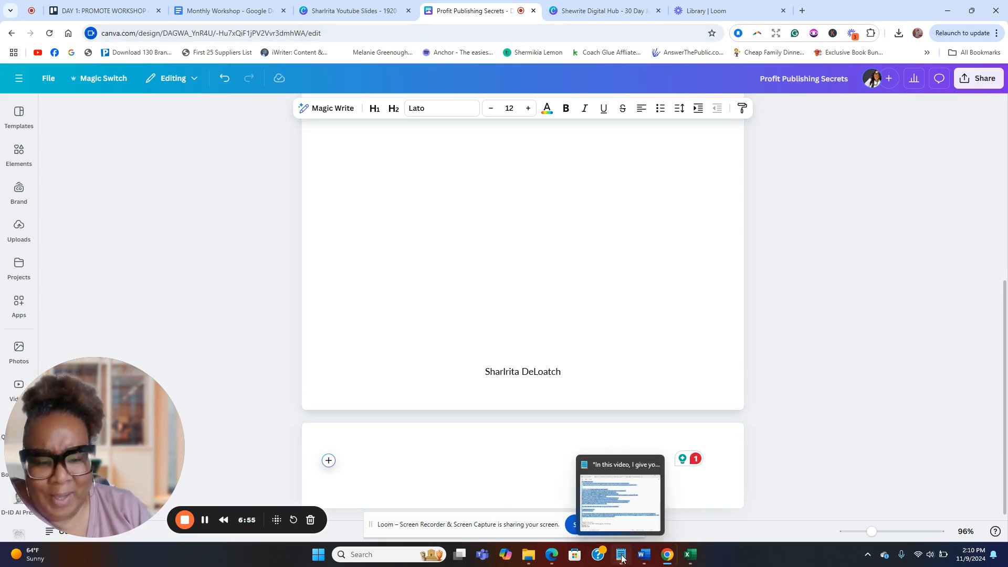
Step: Copy the copyright page text from the Word manuscript, then minimize Word
mouse_move(620, 555)
mouse_move(654, 558)
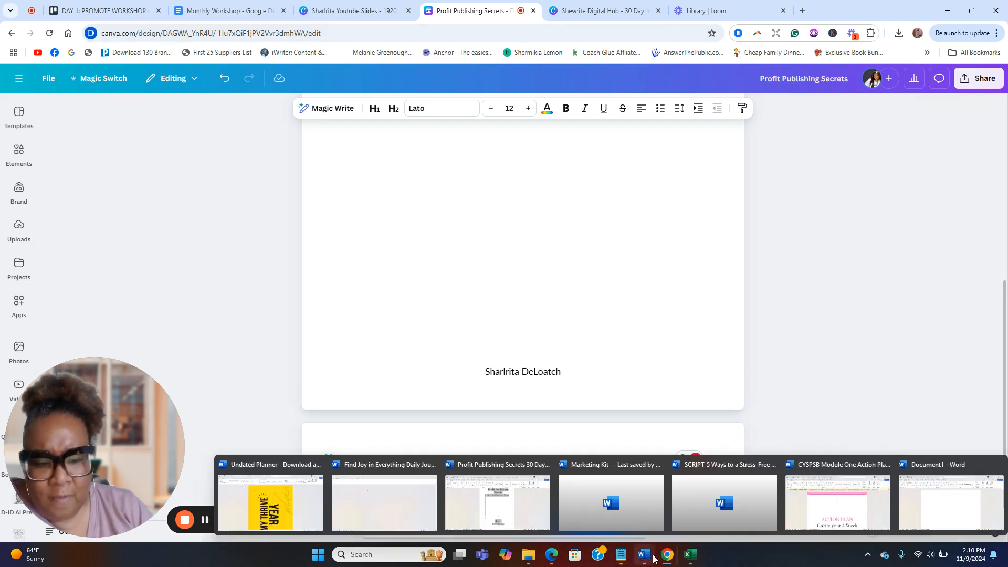
left_click(541, 515)
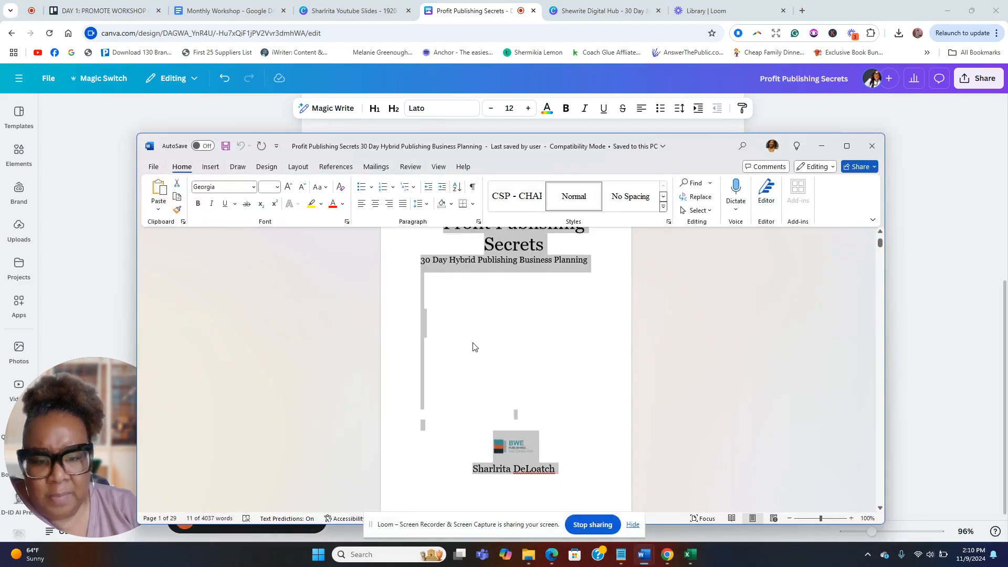
scroll(470, 352, "down", 4)
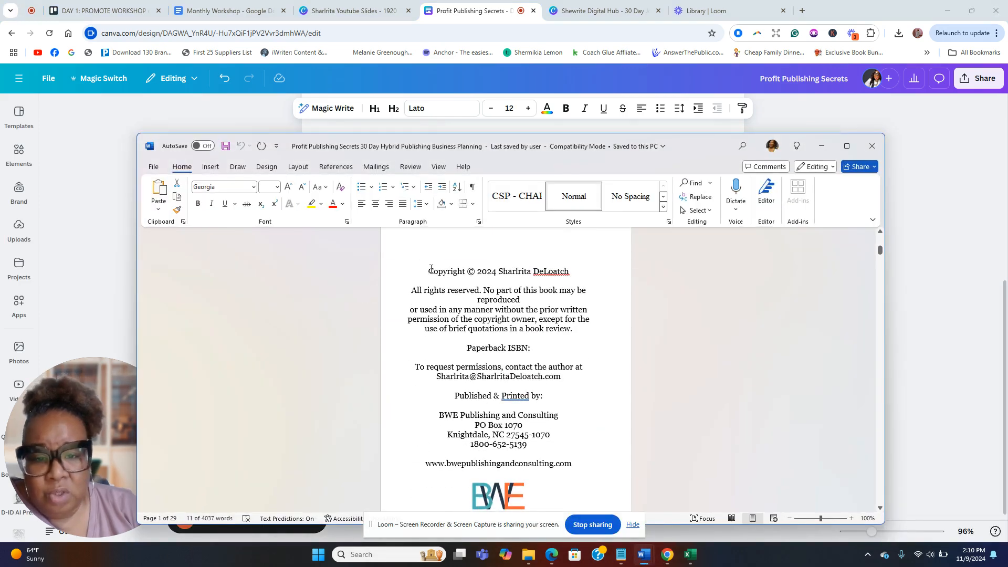
left_click_drag(427, 268, 574, 421)
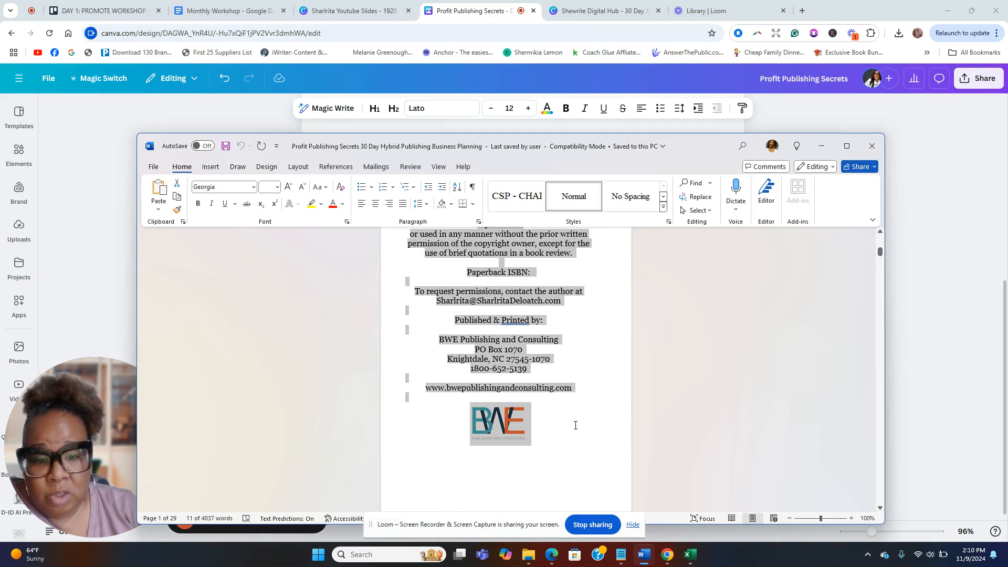
right_click(509, 315)
left_click(544, 350)
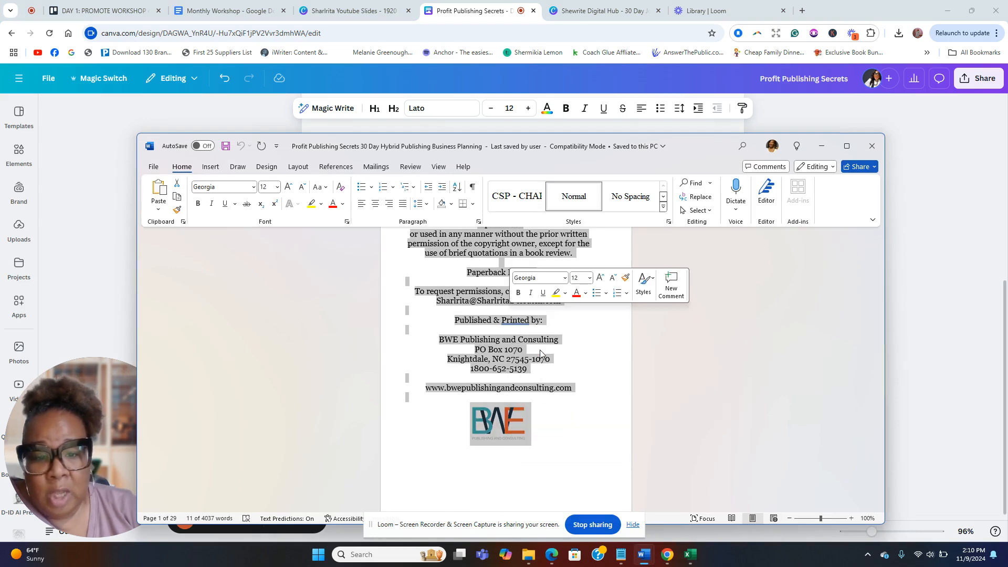
left_click(822, 146)
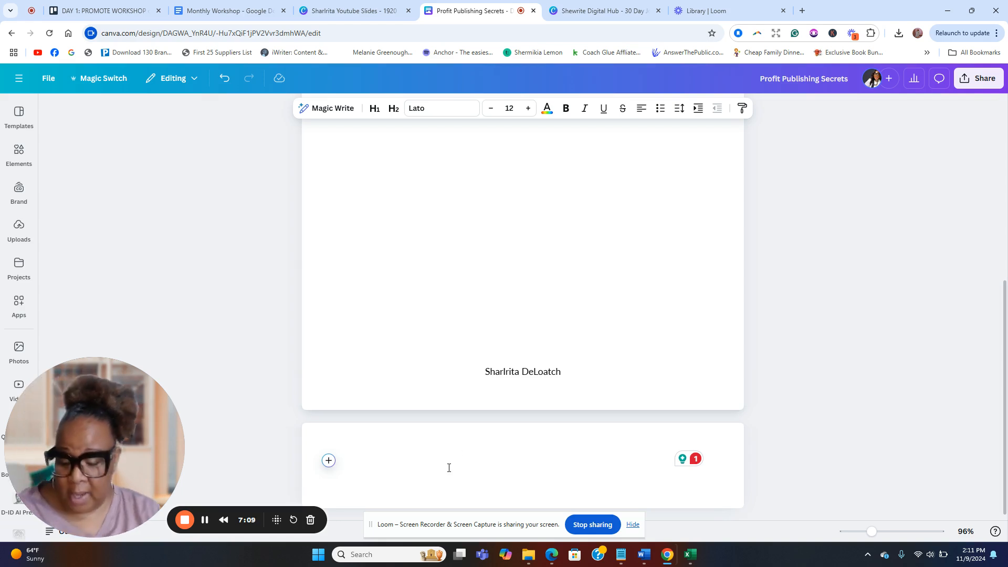
Step: Paste the copyright text, close the gap above the permissions line and centre it
key("ctrl+v")
scroll(490, 303, "up", 3)
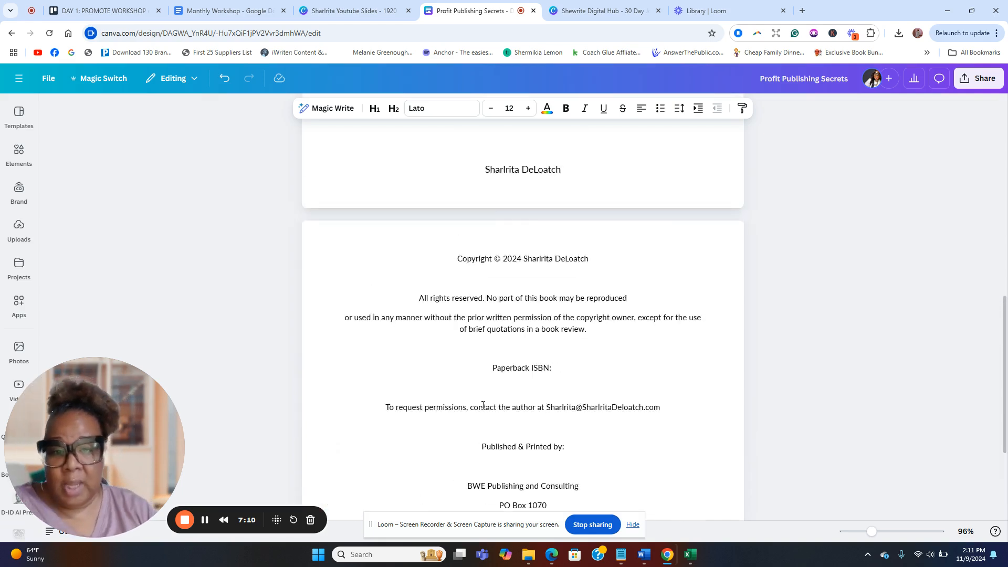
scroll(467, 292, "down", 4)
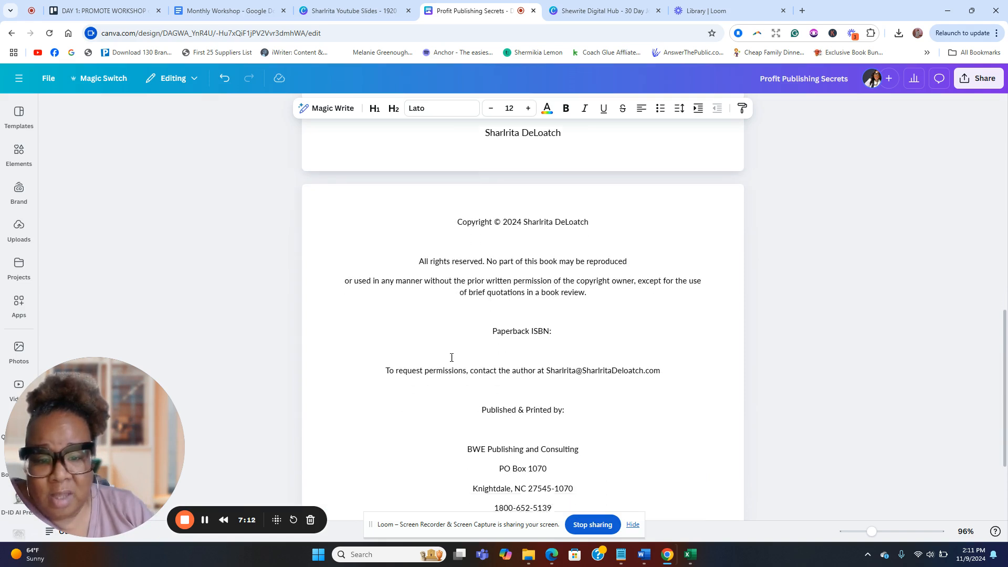
left_click(387, 246)
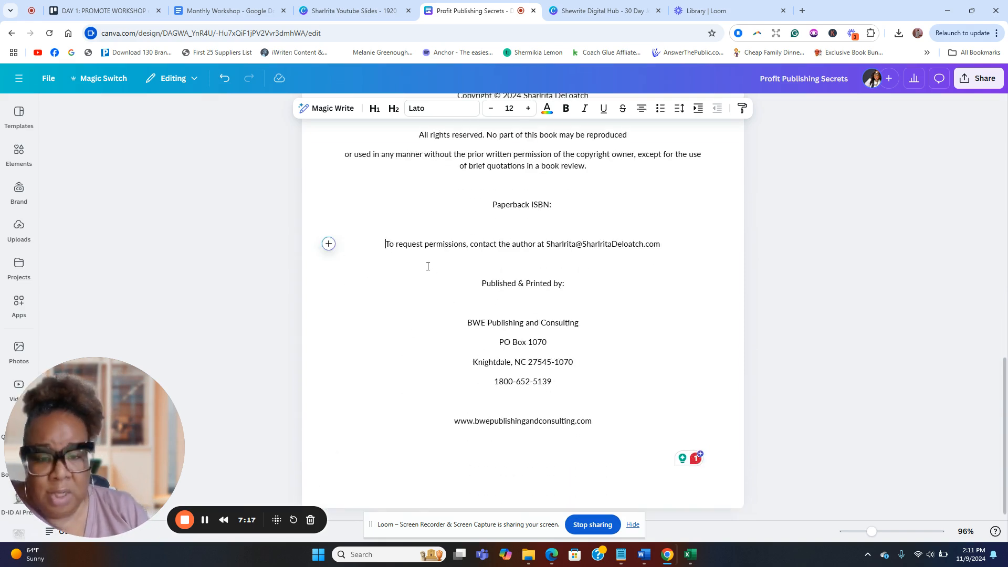
key("BackSpace")
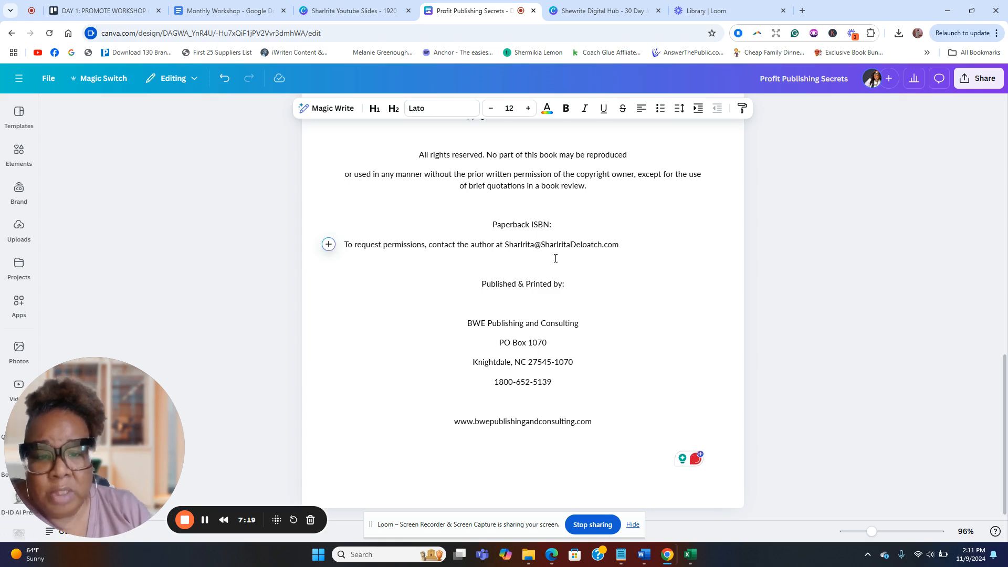
left_click_drag(636, 248, 344, 247)
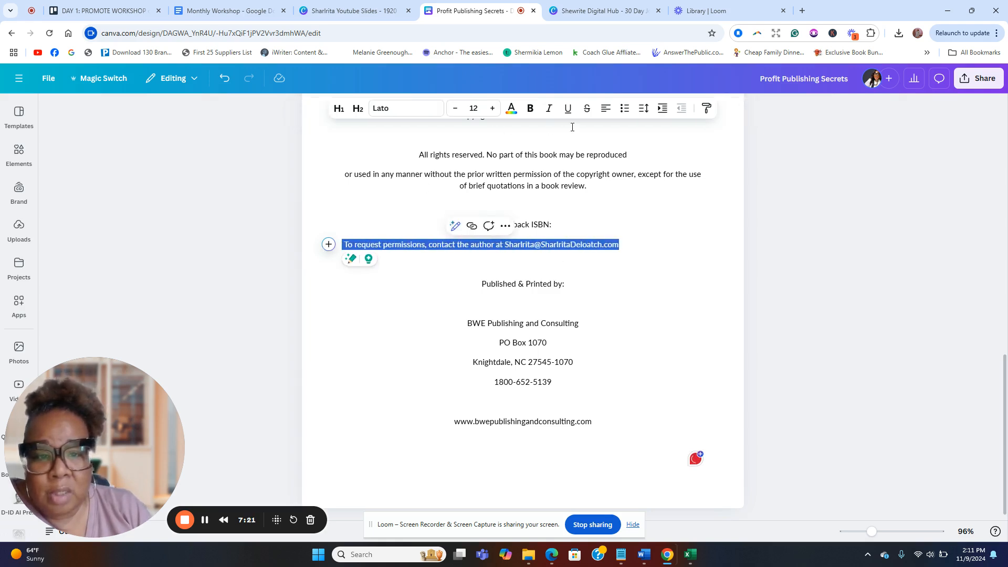
key("ctrl+shift+c")
left_click(571, 264)
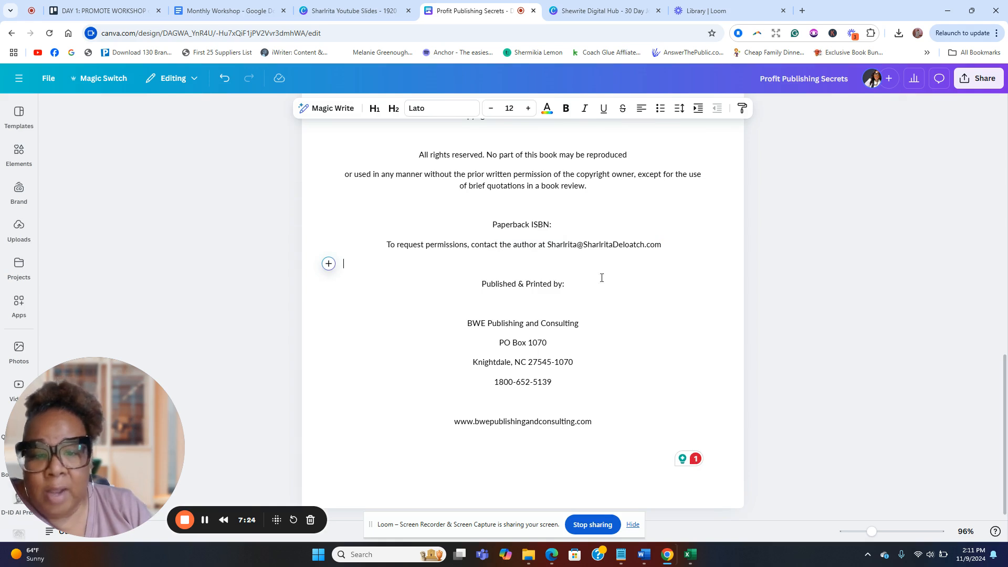
scroll(564, 307, "up", 2)
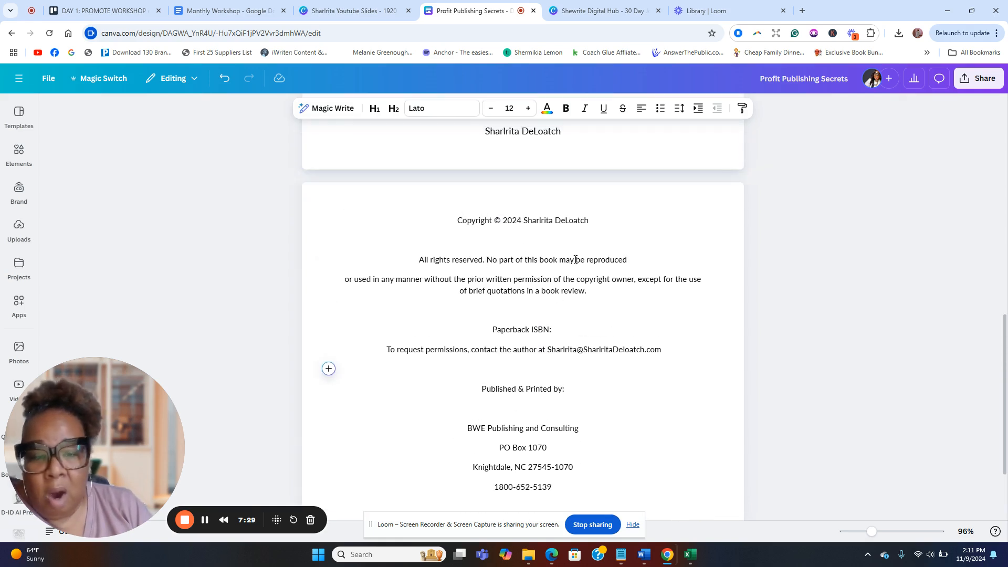
scroll(609, 284, "down", 2)
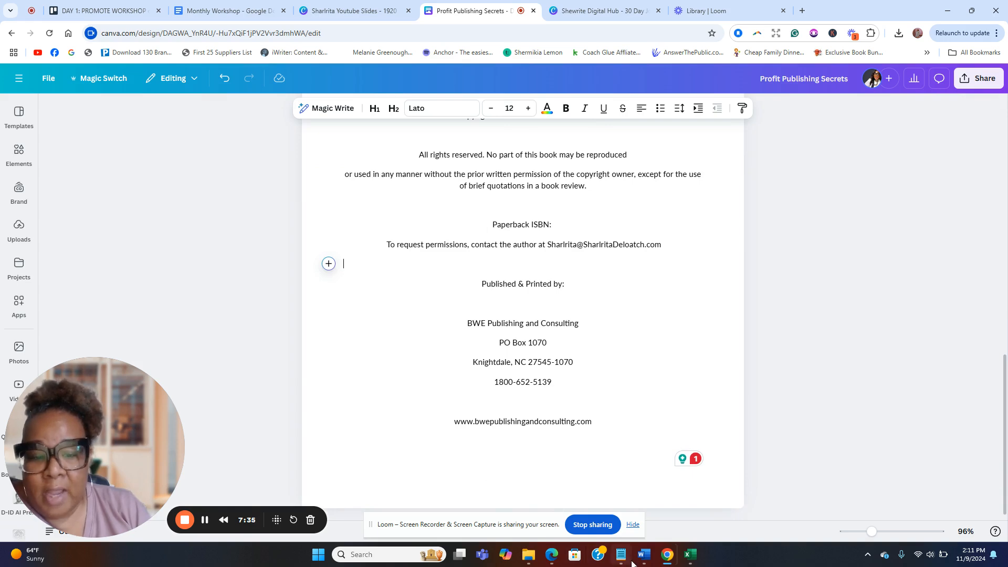
Step: Bring up the Word manuscript and scroll to its CONTENTS page
mouse_move(645, 561)
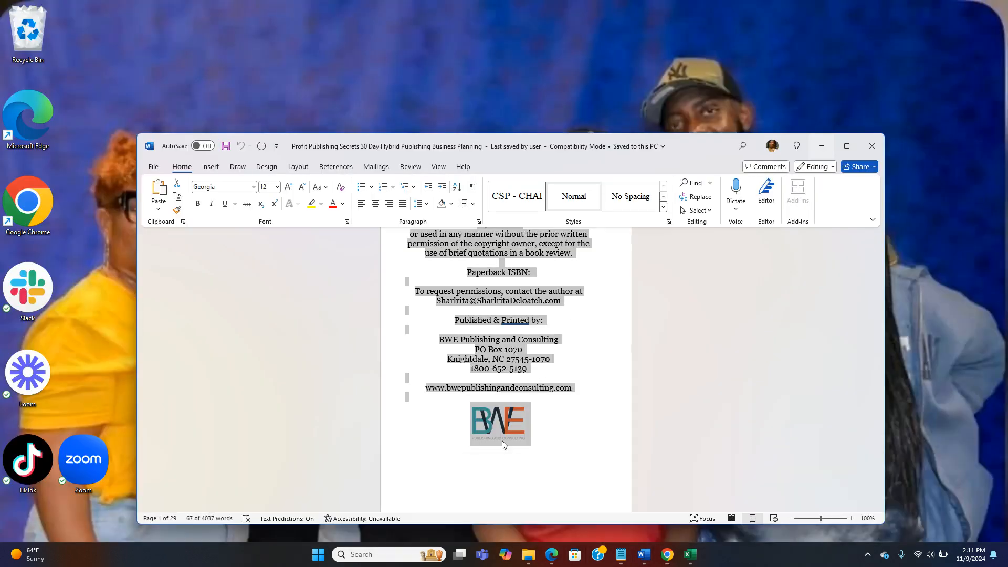
left_click(498, 499)
scroll(548, 410, "down", 5)
scroll(548, 410, "down", 4)
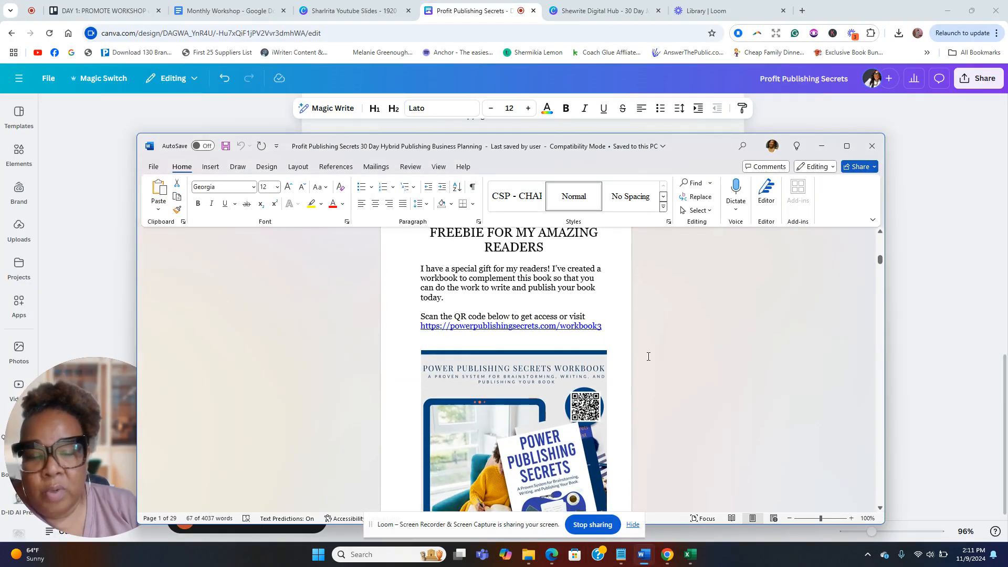
scroll(716, 402, "up", 1)
scroll(471, 282, "up", 1)
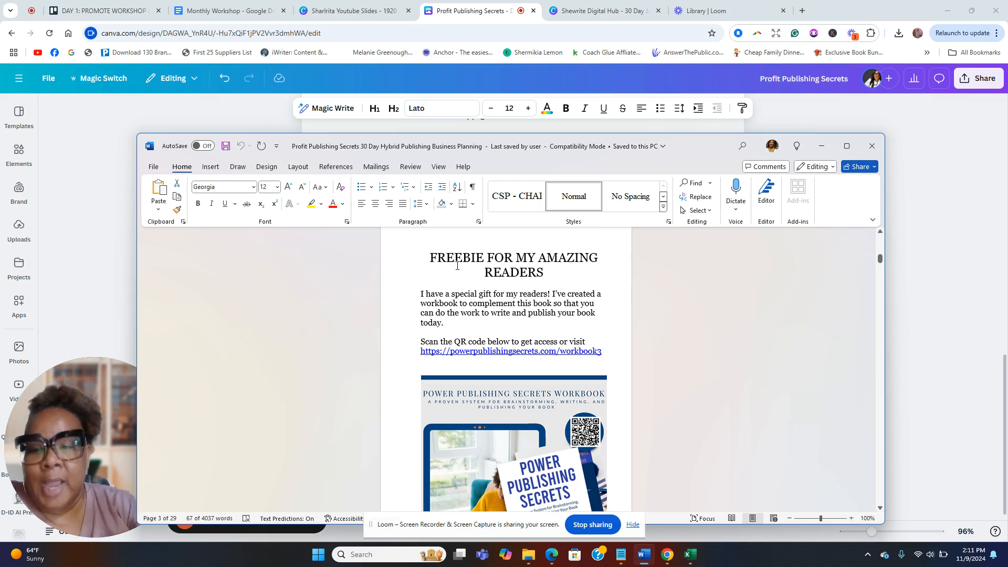
scroll(568, 266, "down", 10)
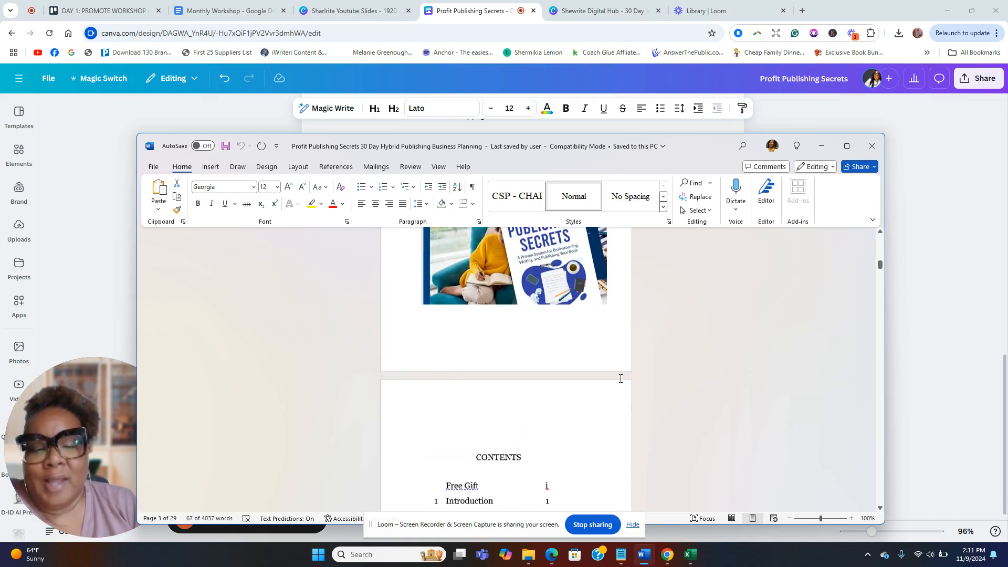
scroll(677, 399, "up", 1)
scroll(689, 403, "down", 3)
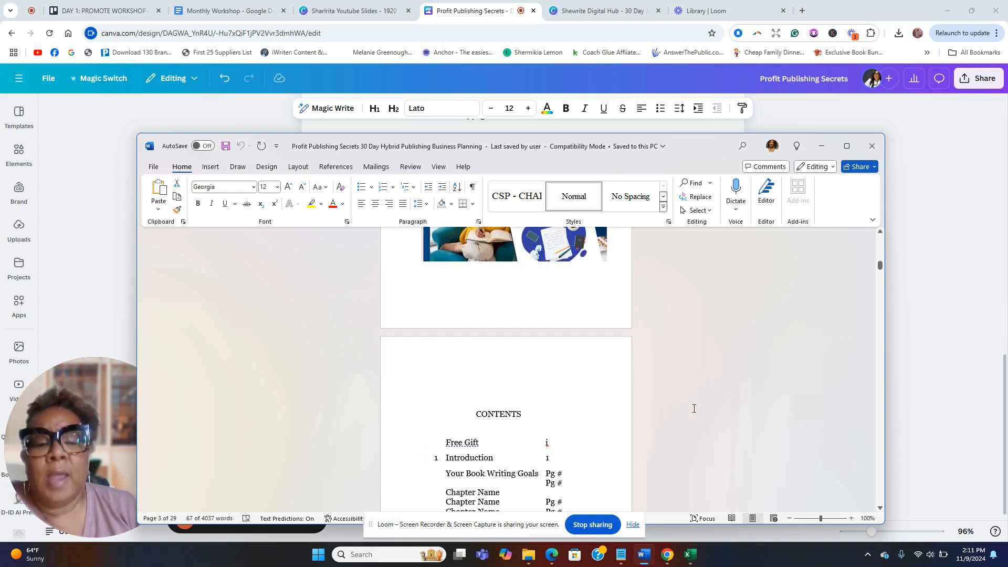
scroll(604, 357, "down", 1)
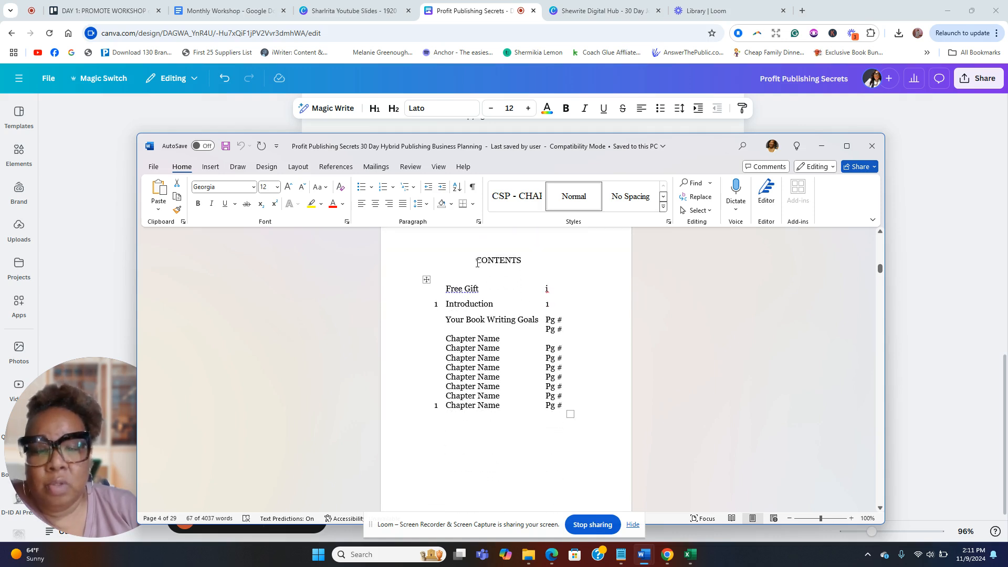
Step: Copy the entire CONTENTS table and minimize Word
left_click_drag(477, 261, 407, 414)
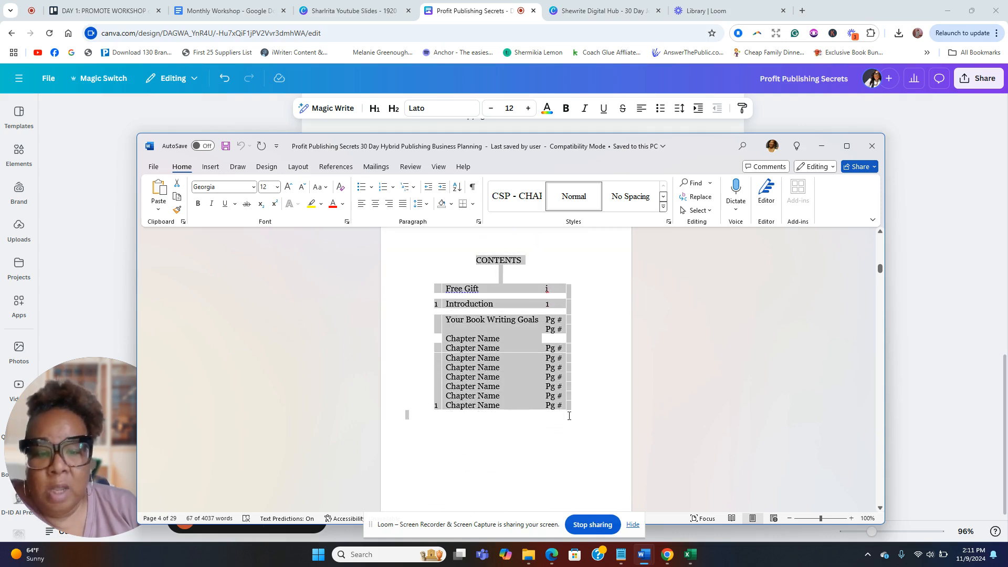
right_click(489, 364)
left_click(515, 195)
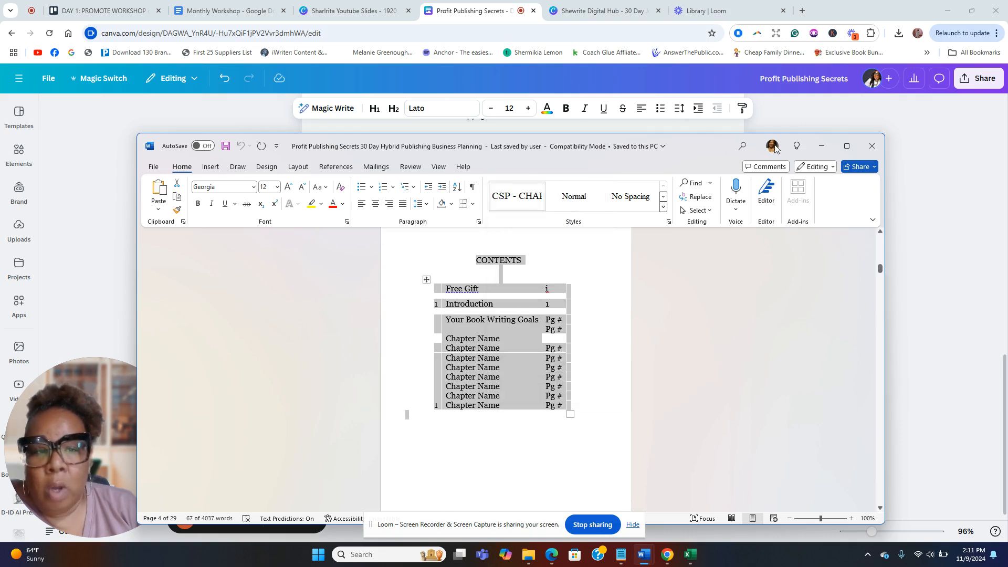
left_click(822, 146)
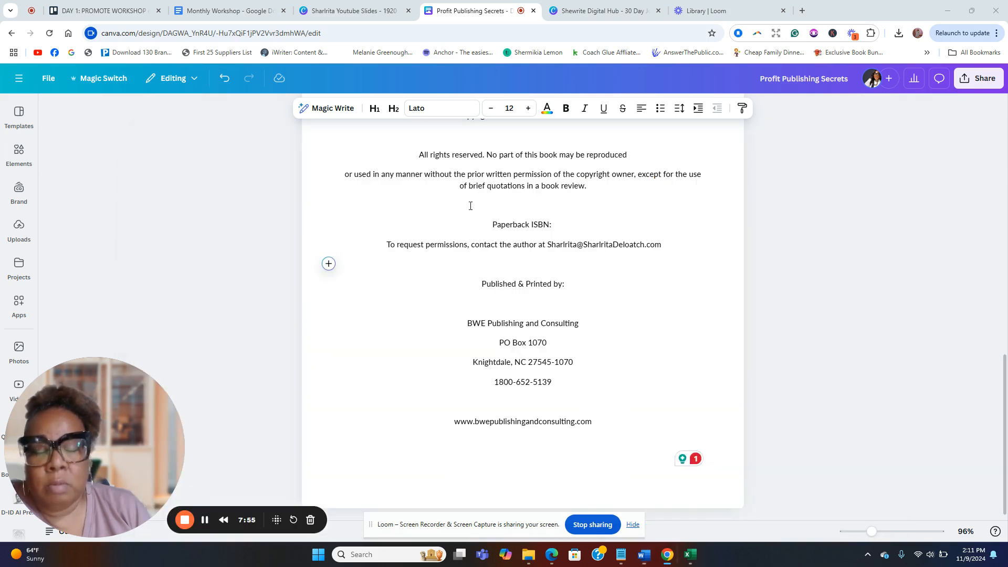
Step: Insert a page break after the copyright page's last line
left_click(590, 450)
left_click(327, 461)
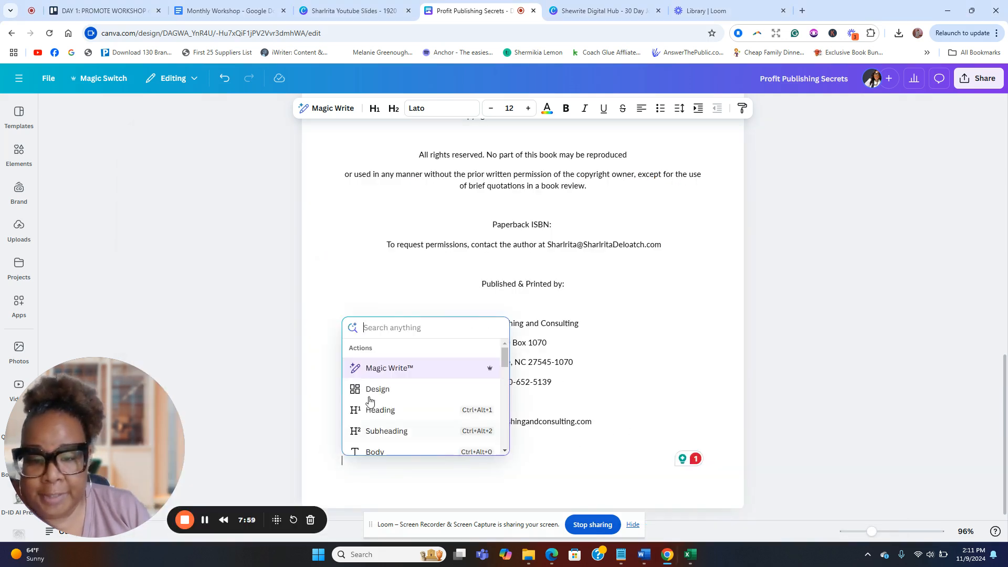
scroll(392, 420, "down", 2)
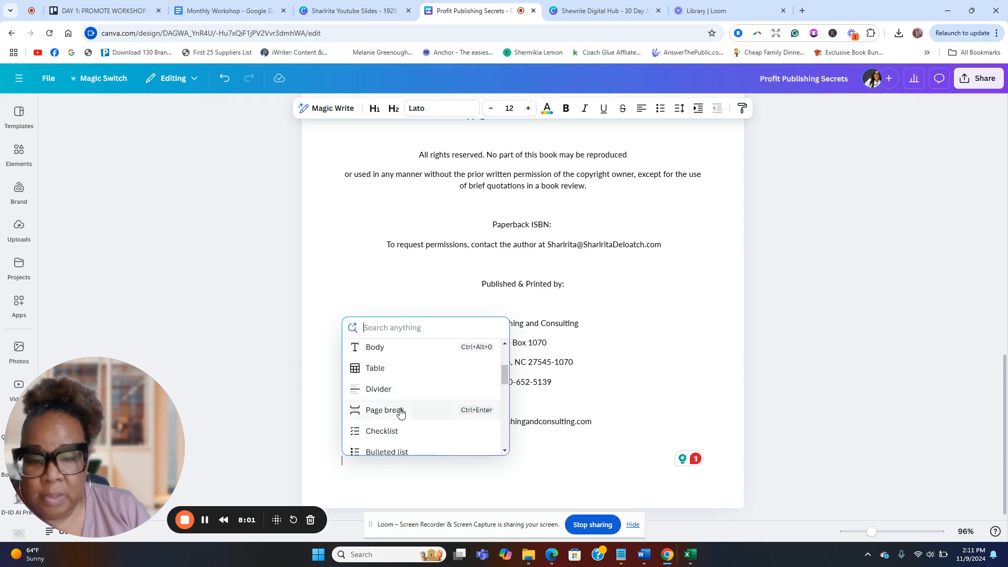
left_click(395, 410)
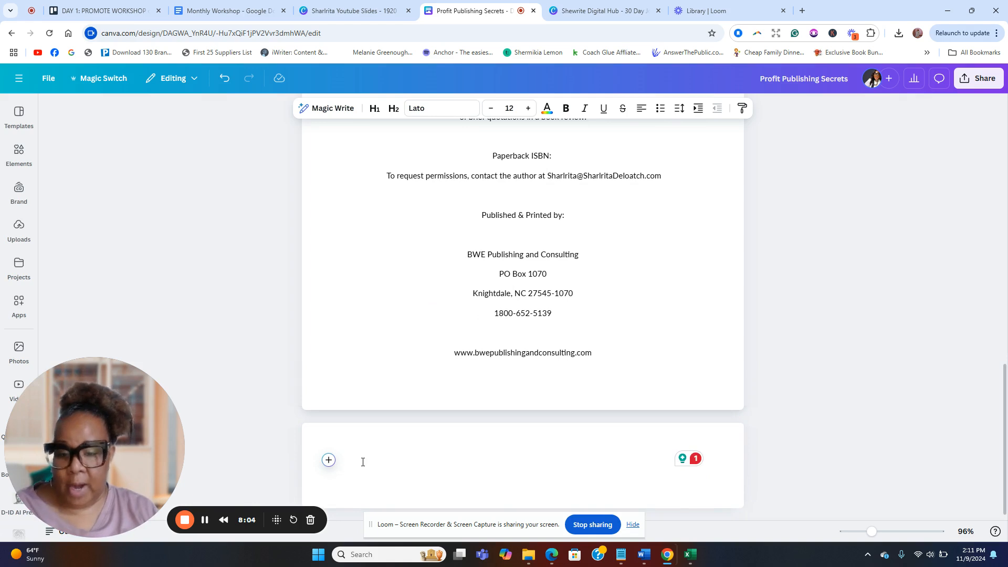
Step: Paste the CONTENTS table as a trial, then undo it
key("ctrl+v")
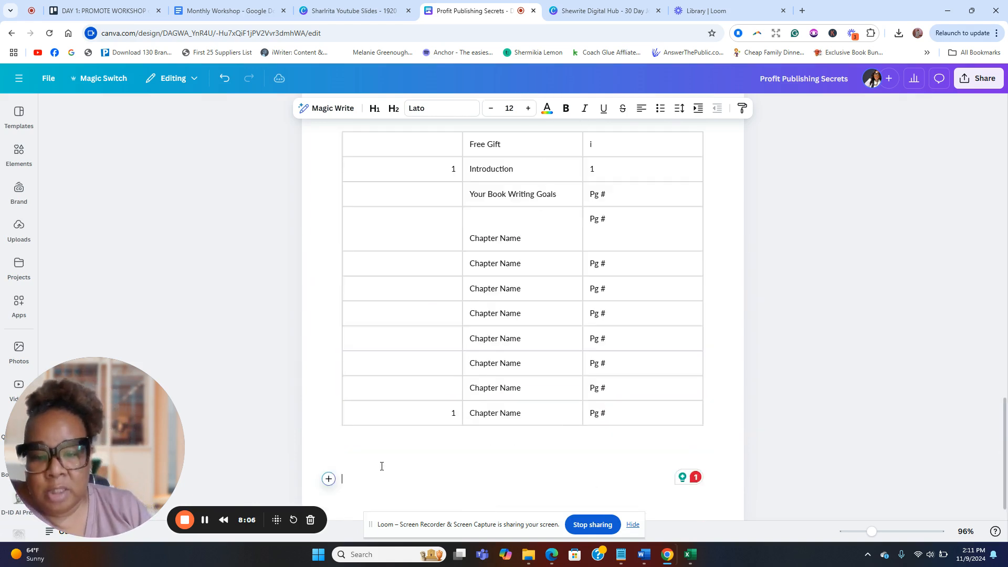
scroll(485, 273, "up", 4)
left_click(485, 272)
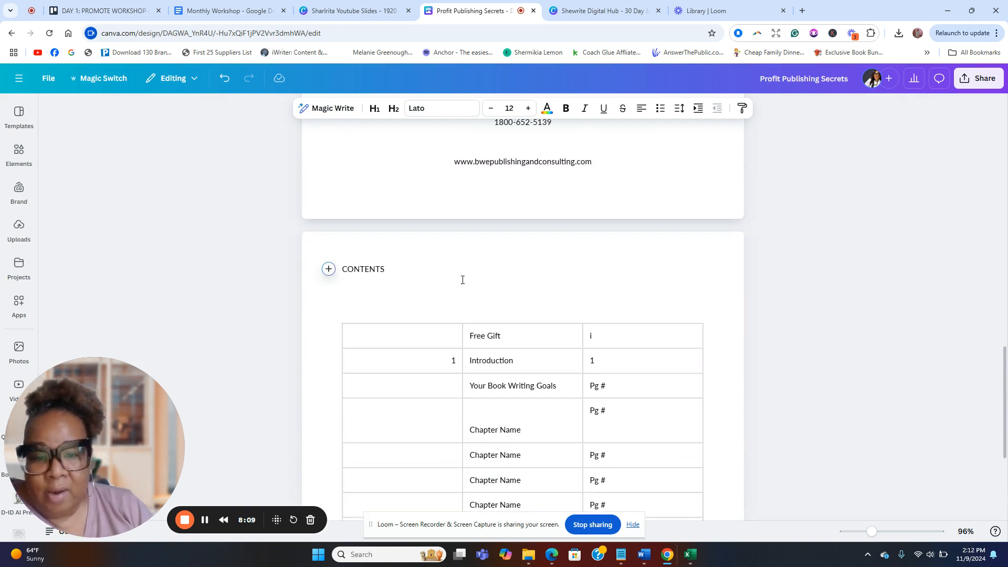
left_click(367, 334)
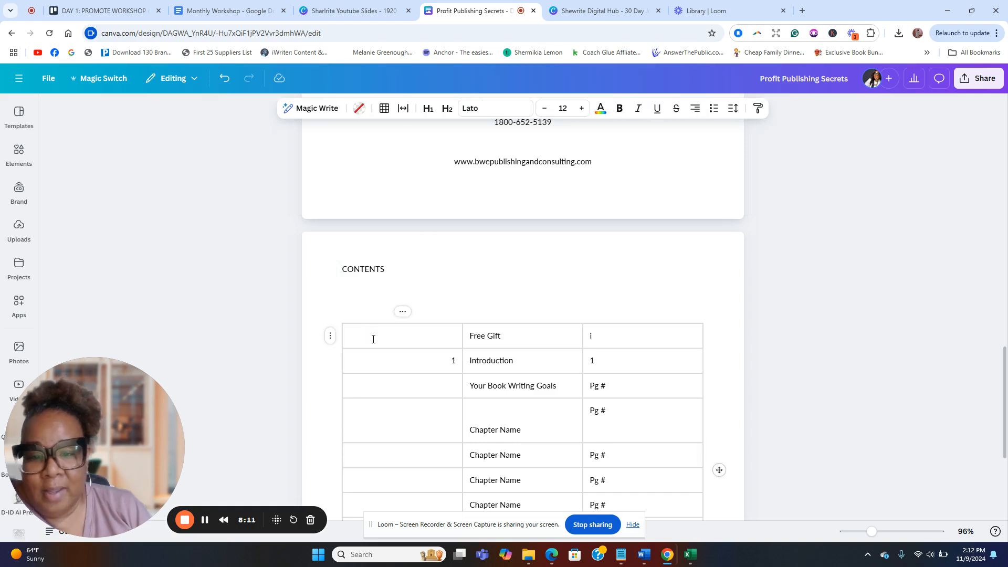
left_click(225, 77)
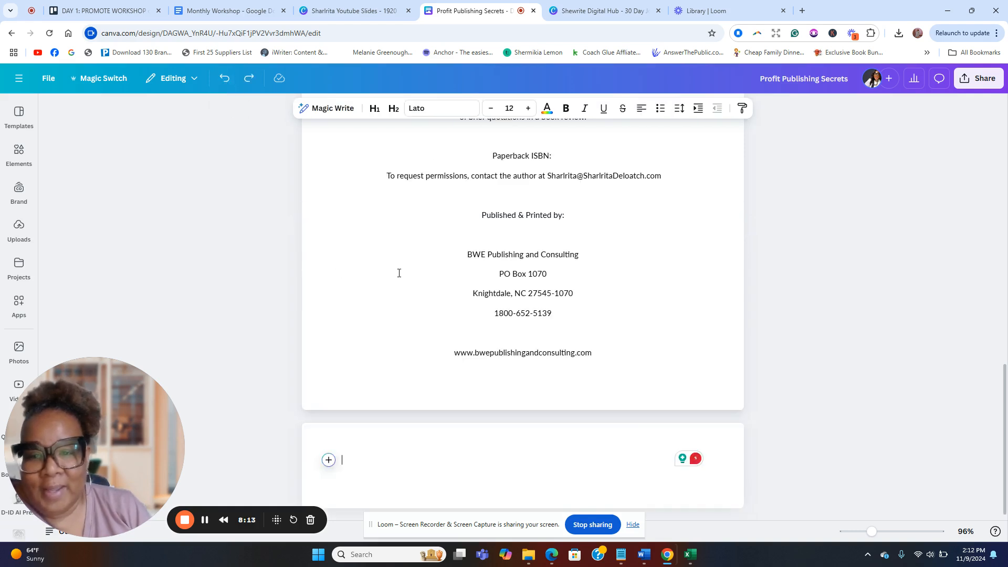
Step: Type a 'Table of Contents' heading, centre it and enlarge it to size 27
type("T")
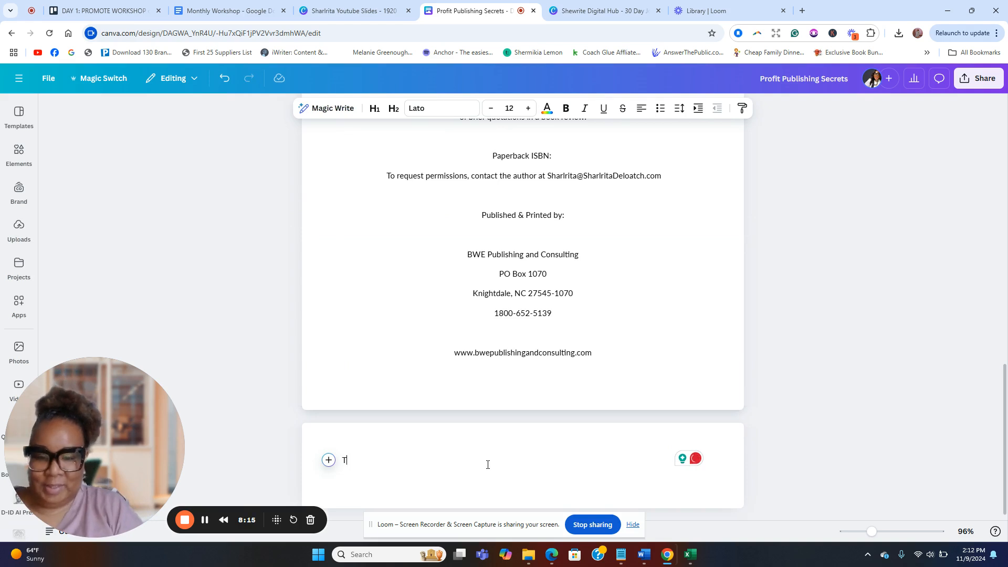
type("able of")
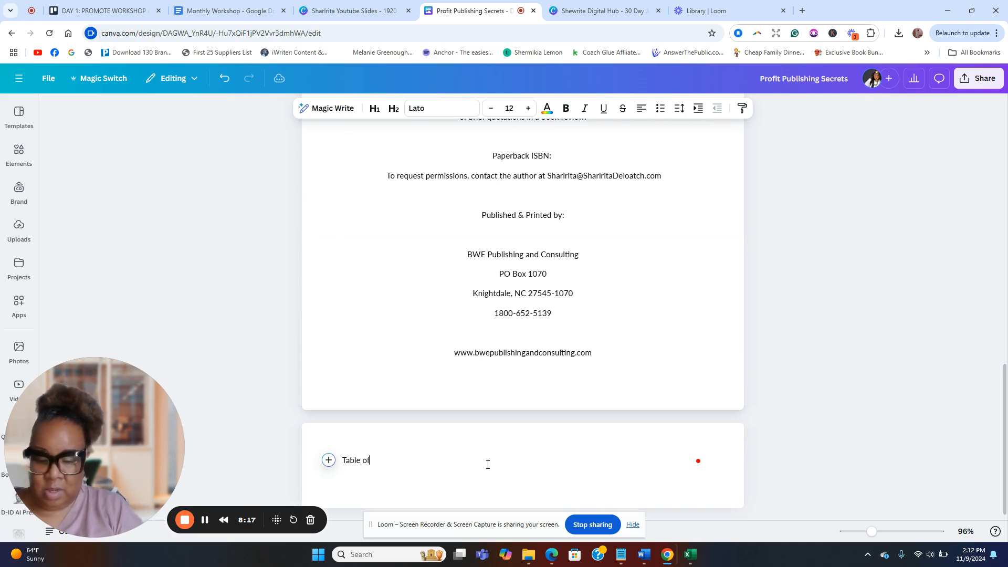
type(" Conent")
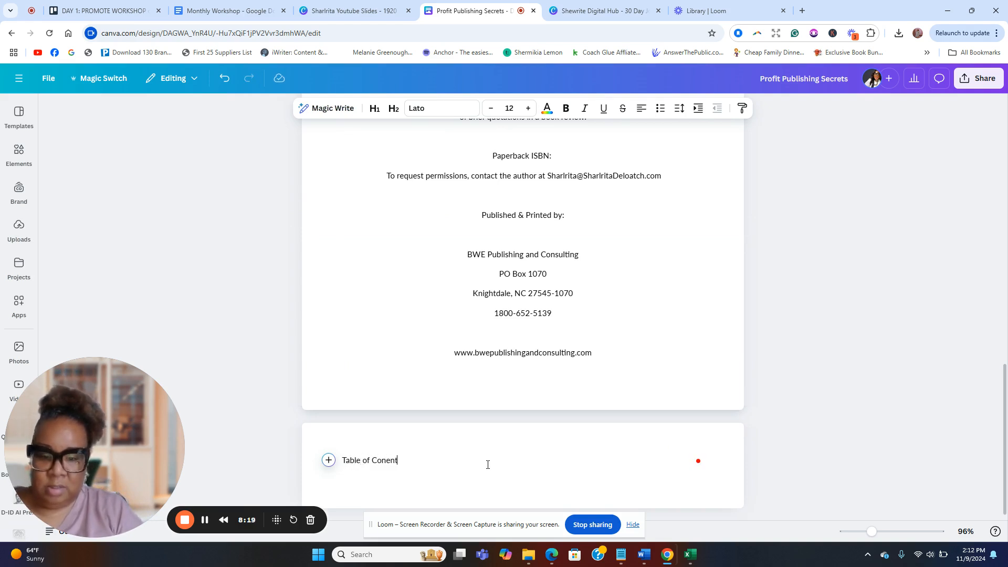
key("BackSpace")
type("te")
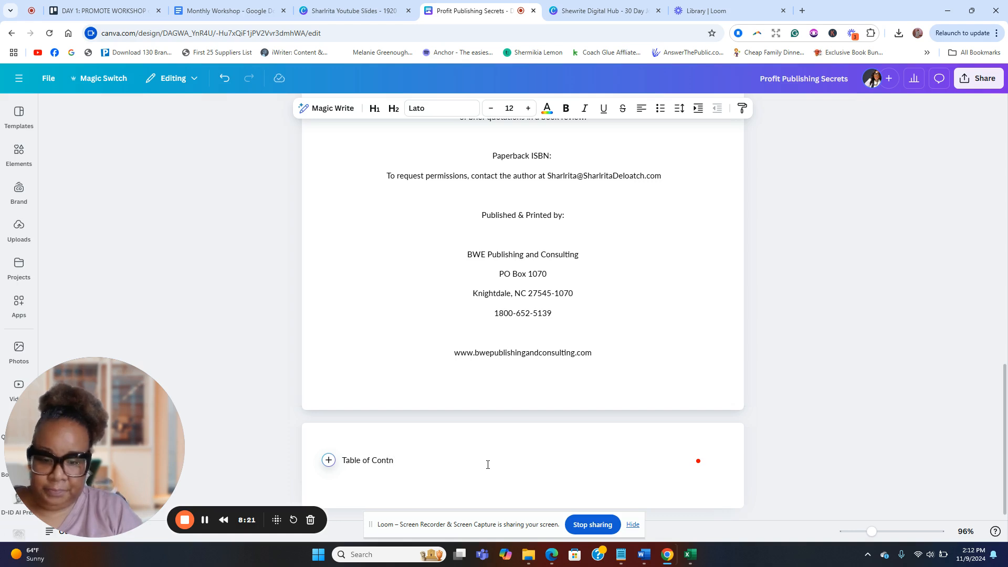
type("nts")
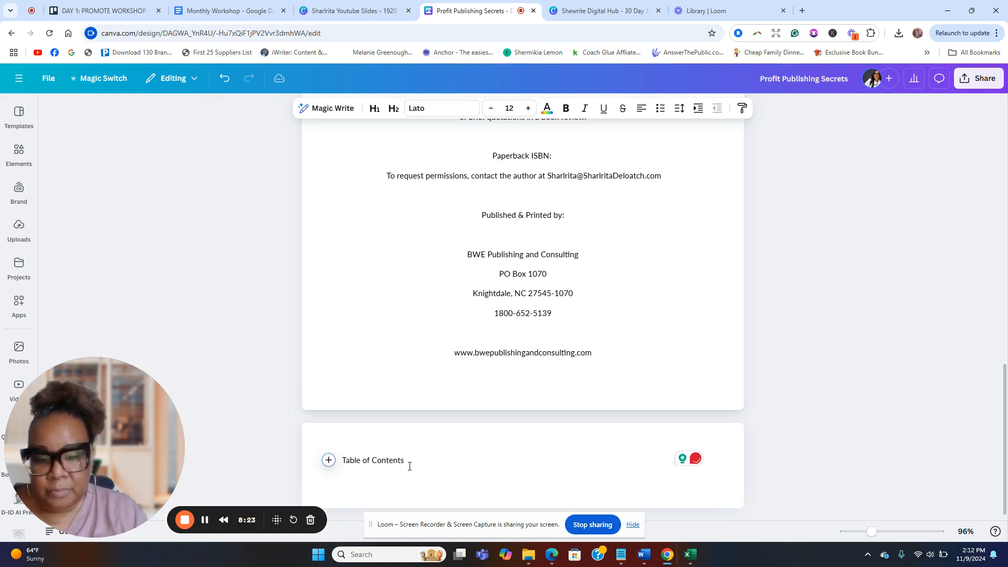
left_click_drag(411, 464, 342, 465)
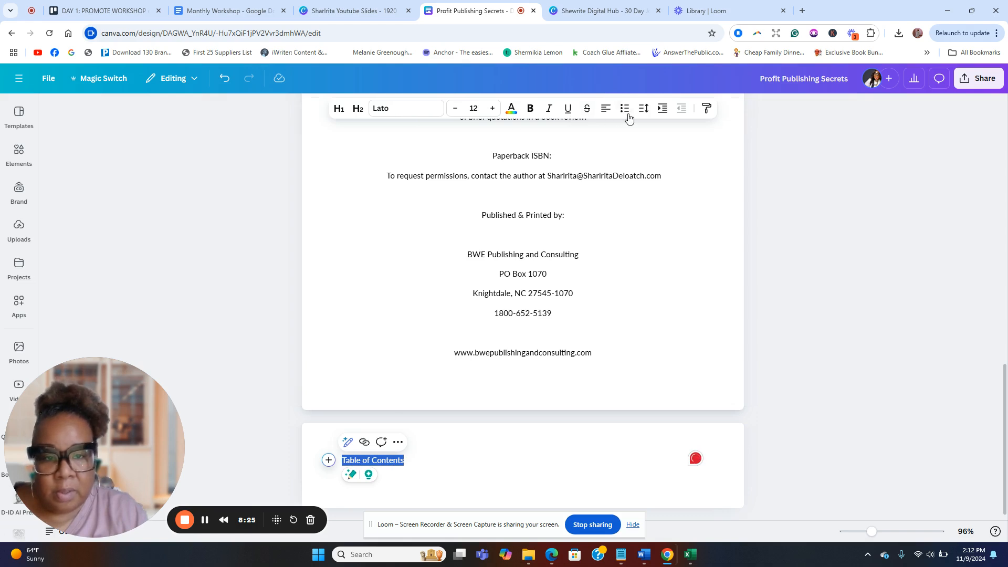
left_click(601, 111)
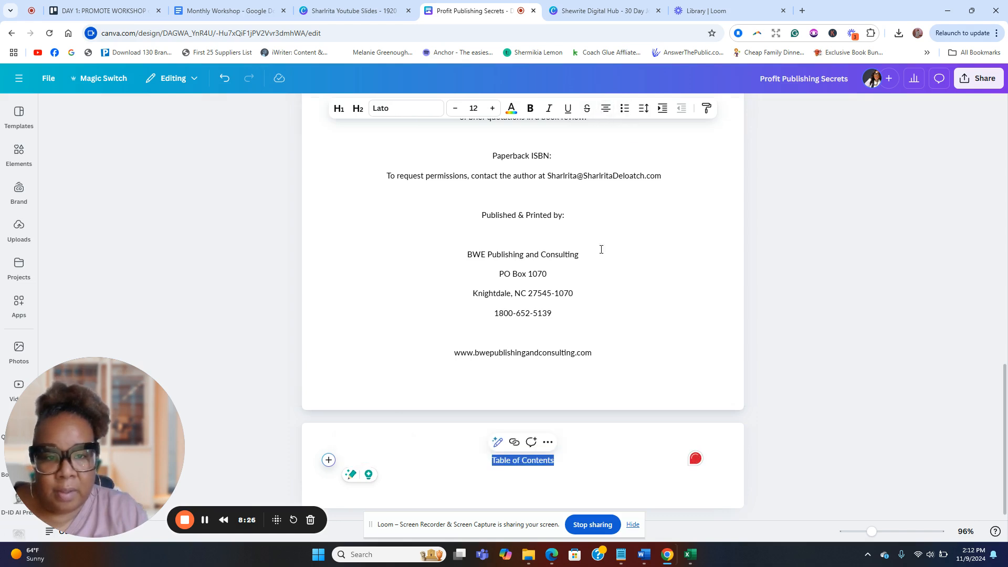
left_click(493, 108)
left_click(493, 109)
left_click(493, 108)
left_click(492, 108)
left_click(493, 108)
left_click(493, 108)
left_click(492, 108)
left_click(493, 108)
left_click(493, 109)
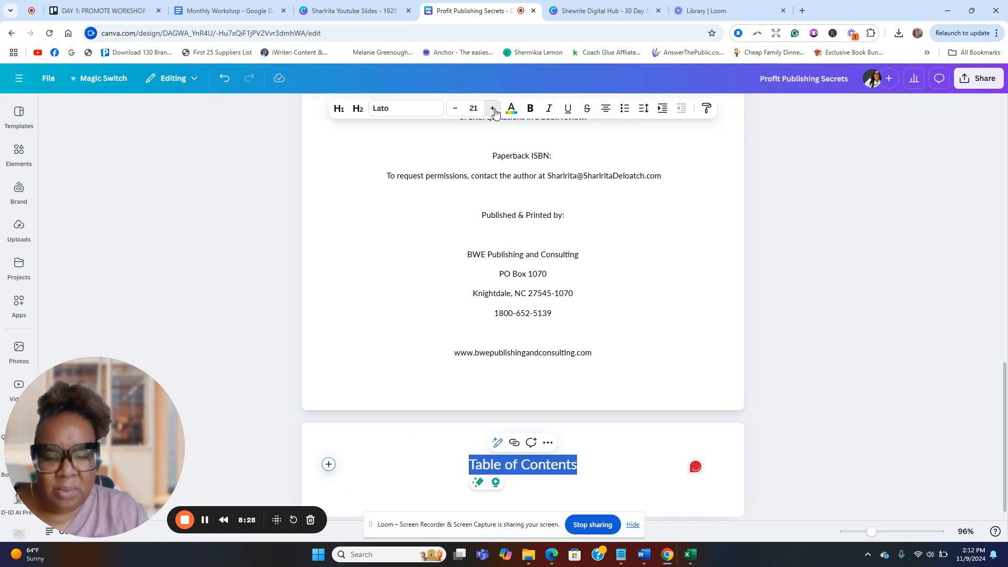
left_click(493, 108)
left_click(493, 109)
left_click(493, 108)
left_click(492, 108)
left_click(493, 109)
left_click(492, 108)
Step: Add an empty left-aligned line below the heading
left_click(617, 469)
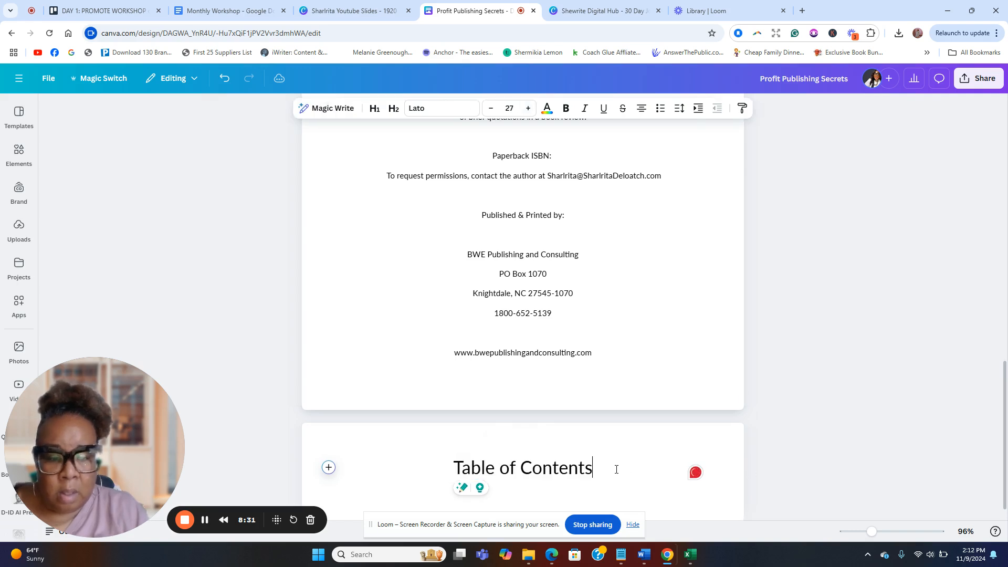
key("Return")
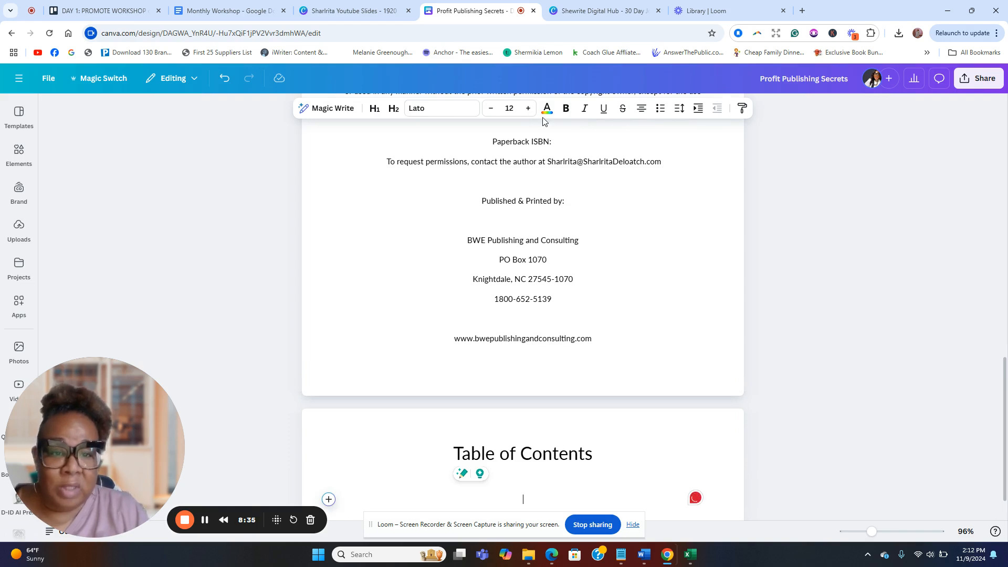
left_click(641, 109)
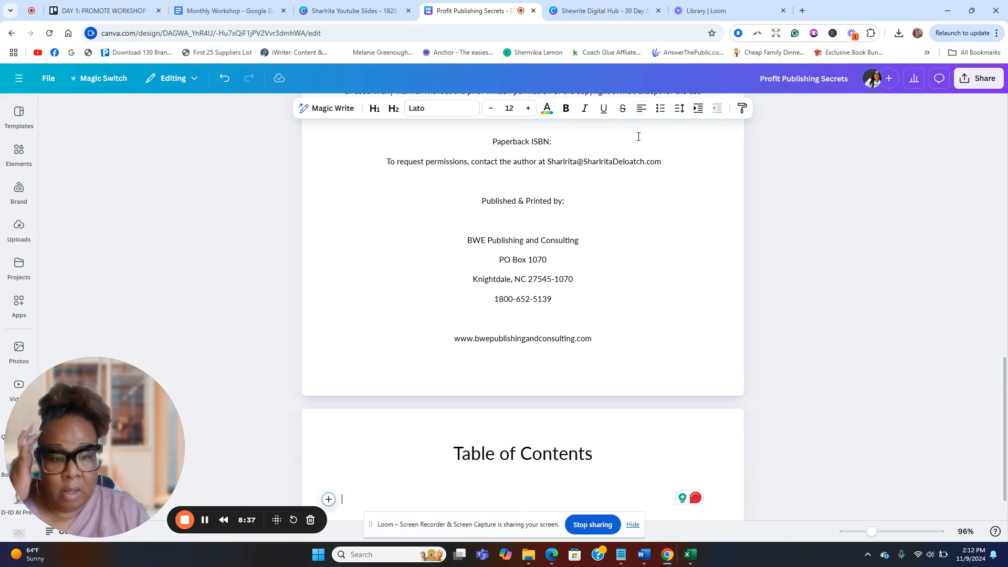
scroll(423, 423, "down", 1)
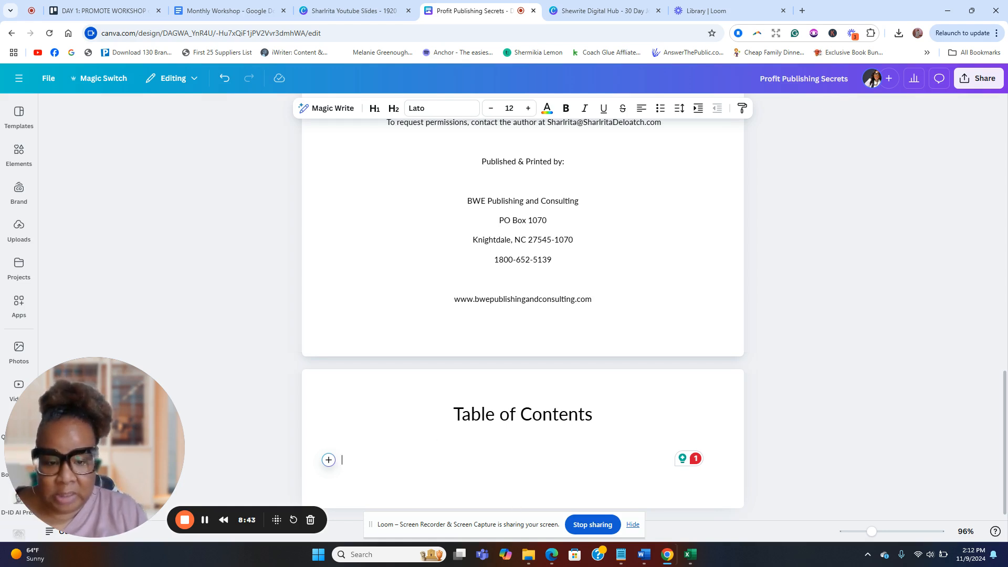
Step: Add the dotted-leader Introduction entry with page number 1
mouse_move(634, 548)
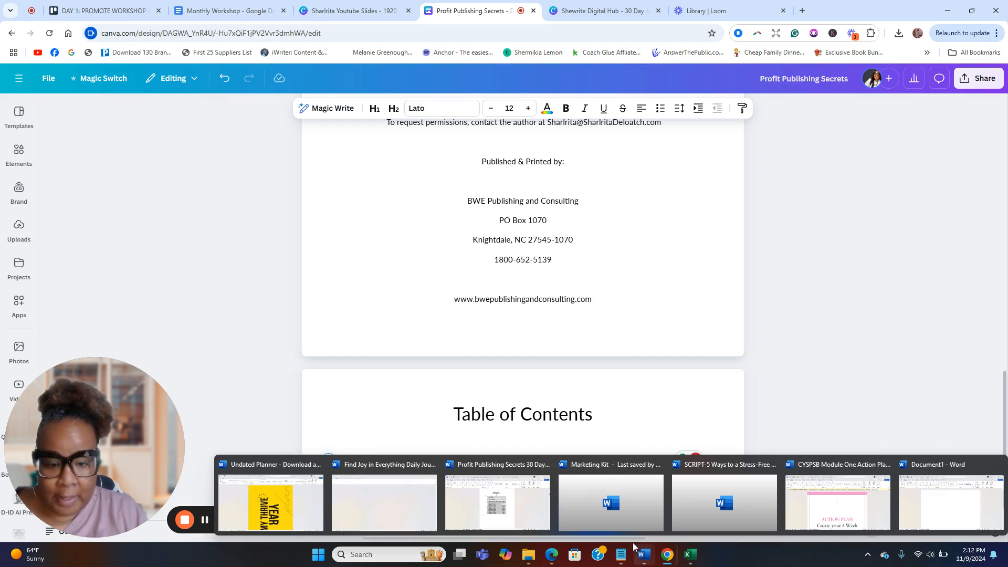
left_click(498, 501)
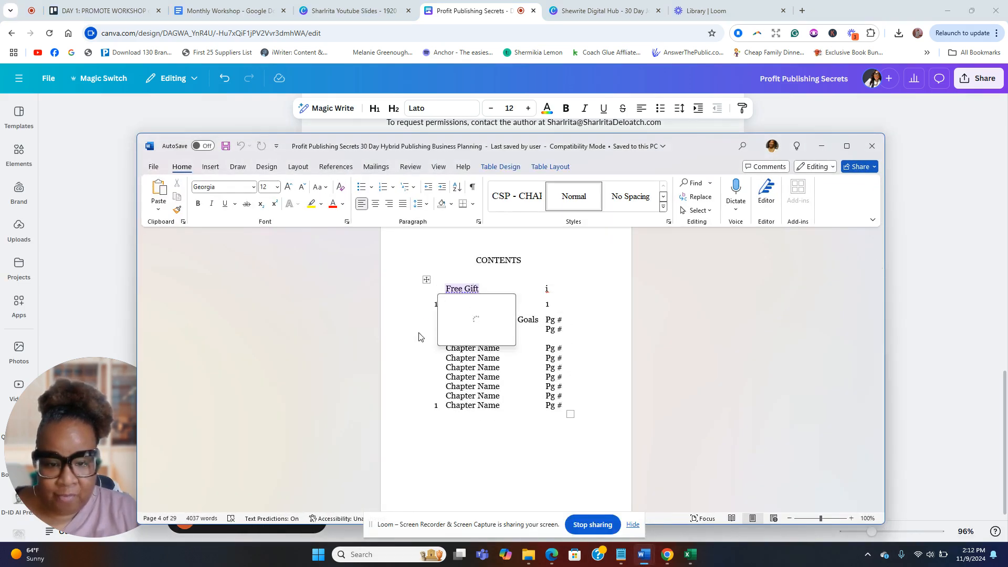
left_click(427, 362)
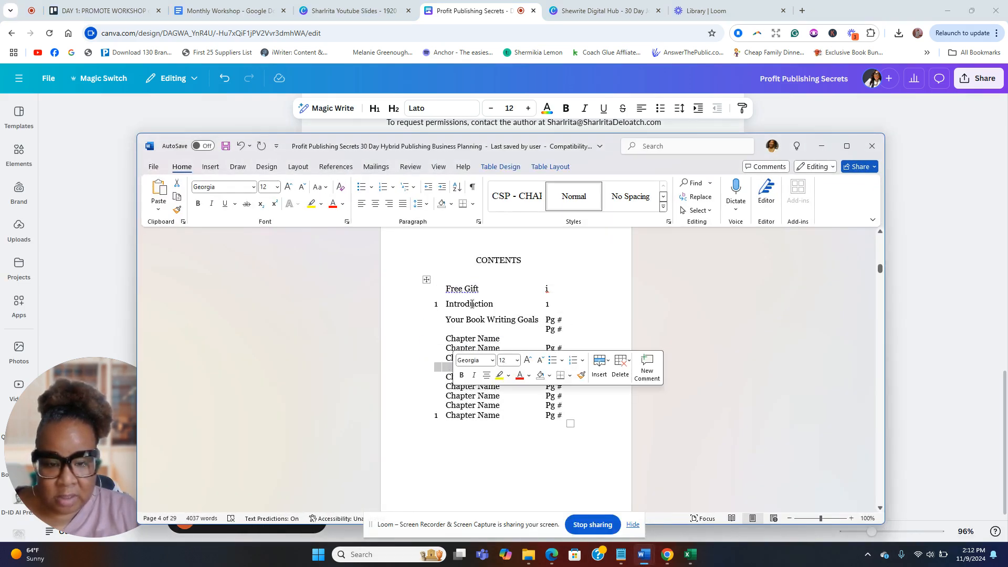
left_click(822, 146)
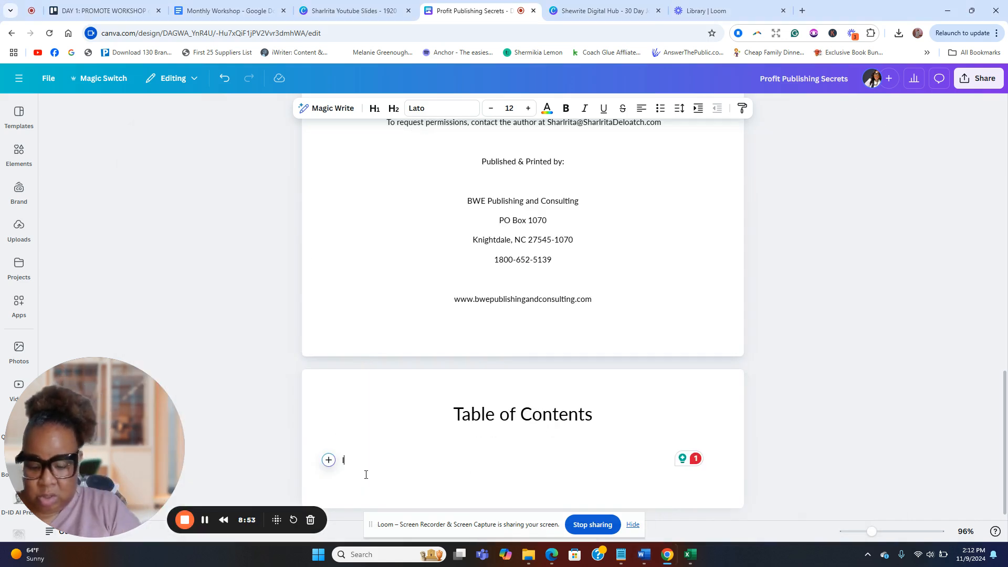
type("ntroducti")
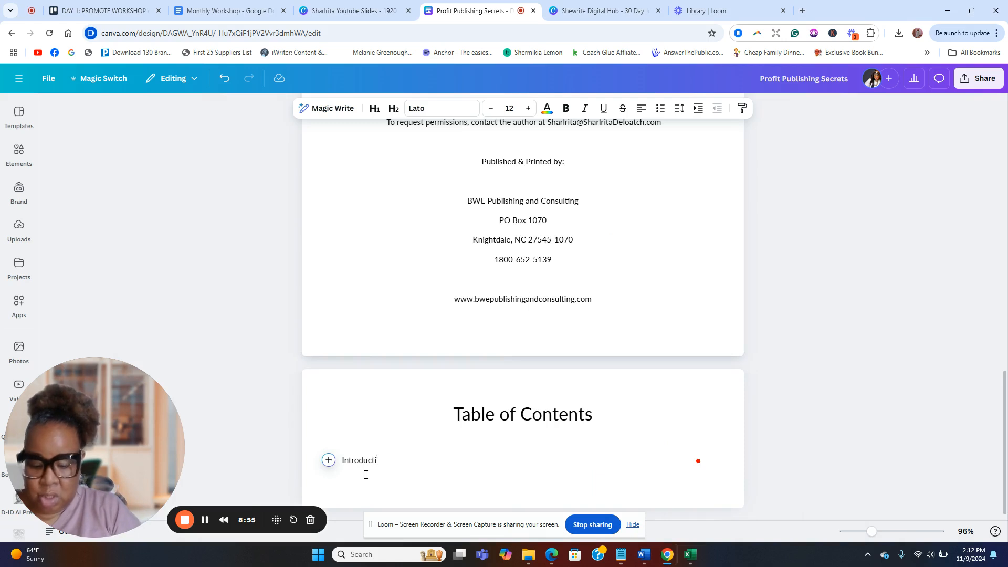
type("on......")
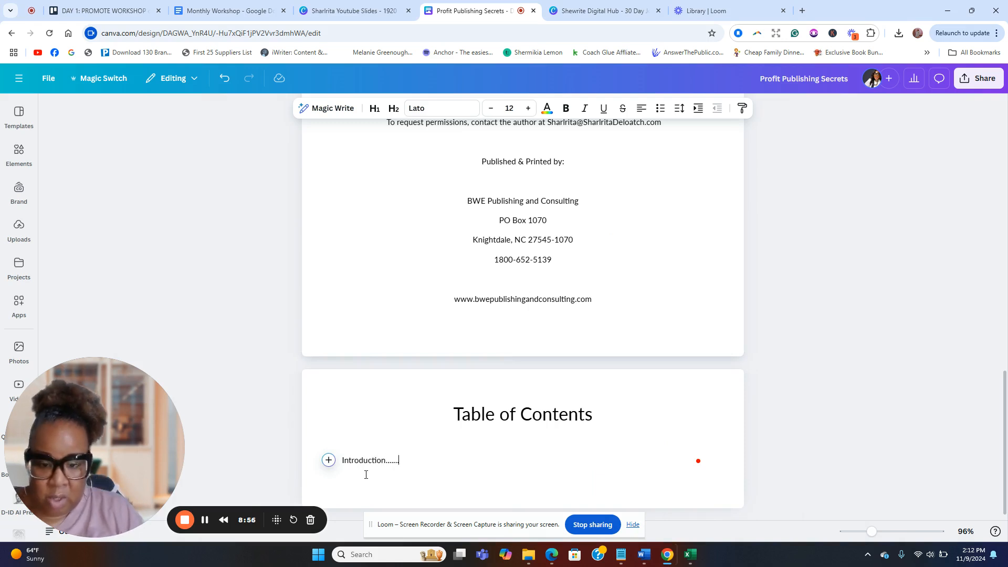
type("...............................................................")
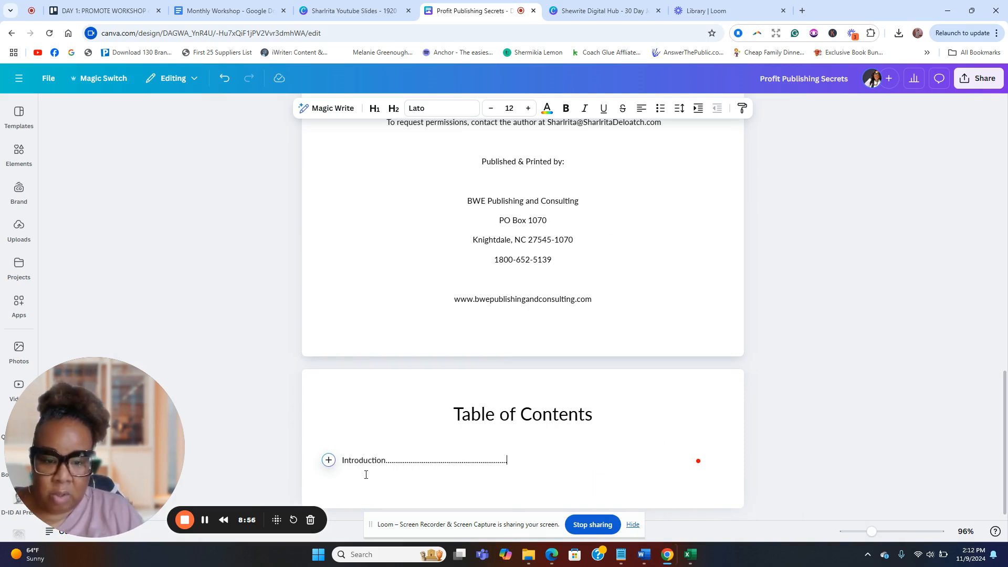
type(".......................................1")
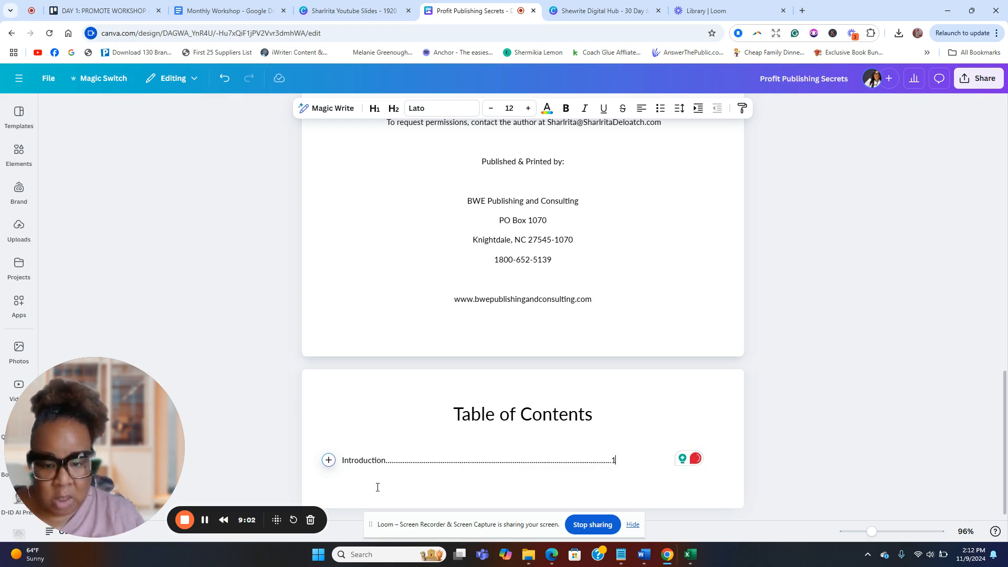
key("Return")
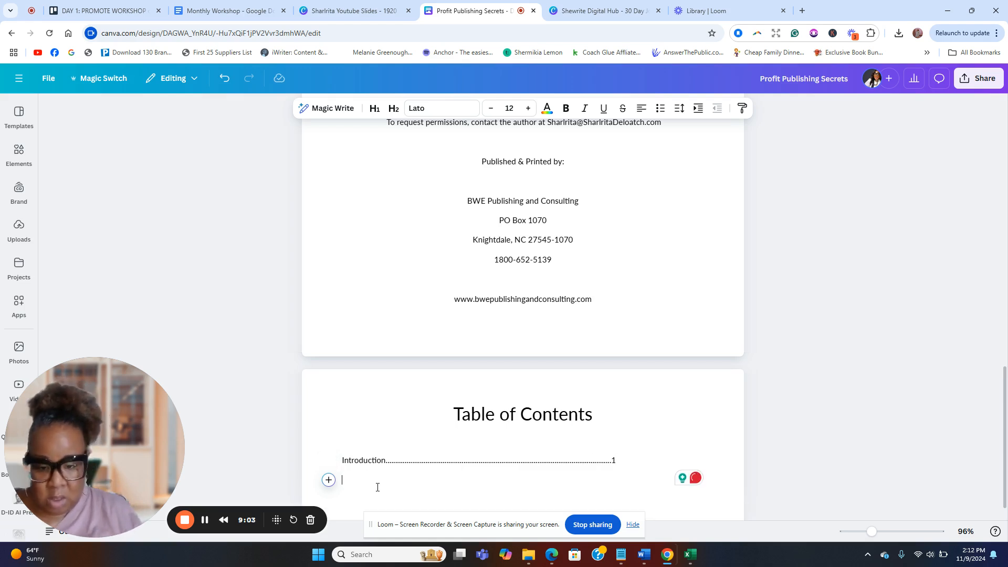
Step: Add dotted-leader entries for Chapter One on page 3 and Chapter Two on page 4
type("Chapter")
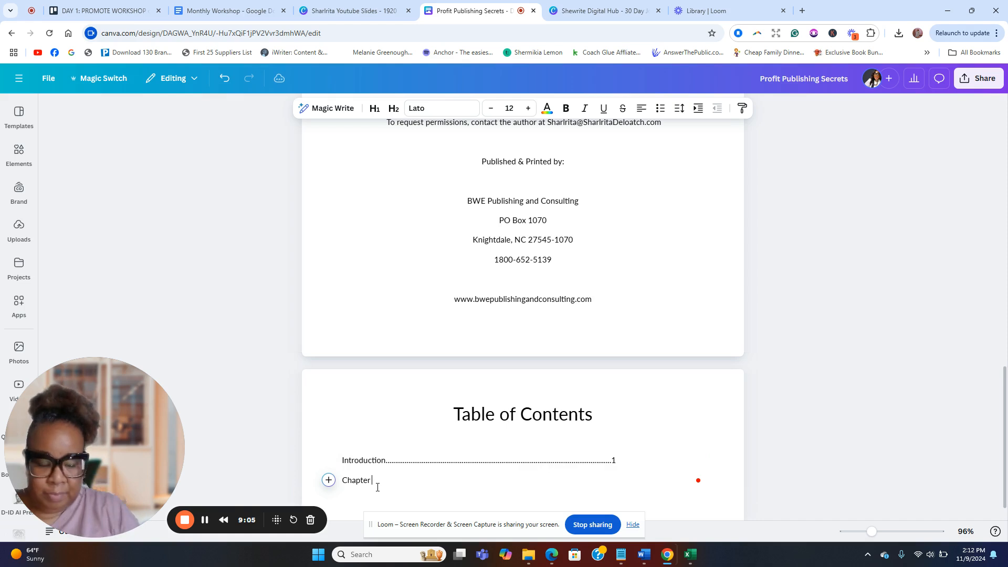
type(" ne")
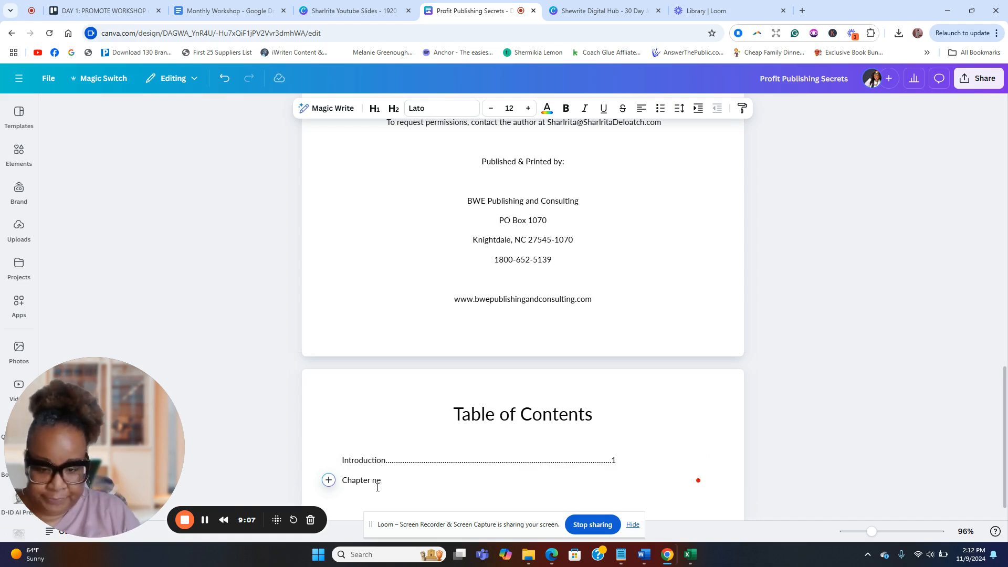
key("BackSpace")
key("BackSpace")
type("One:")
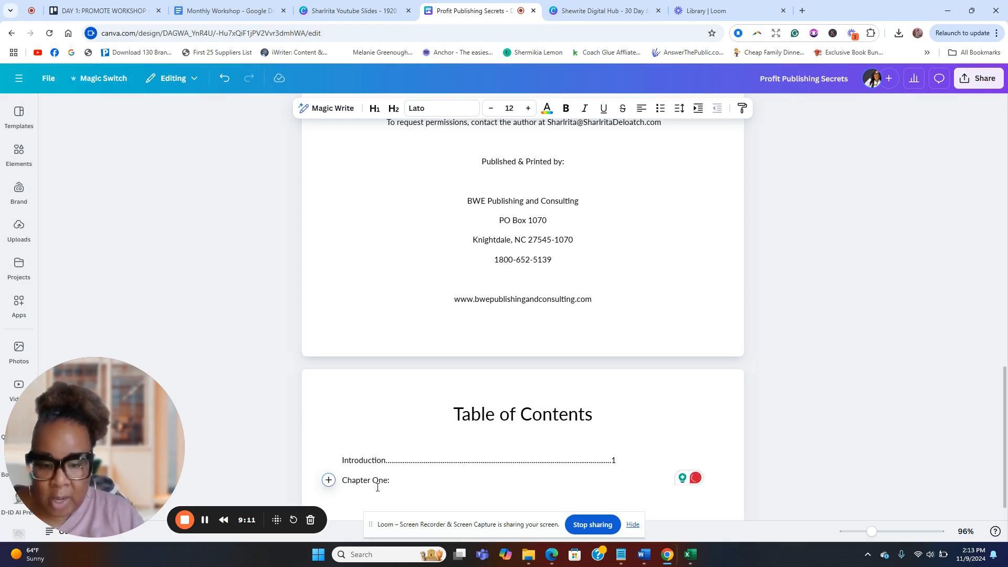
key("BackSpace")
key("BackSpace")
type("....")
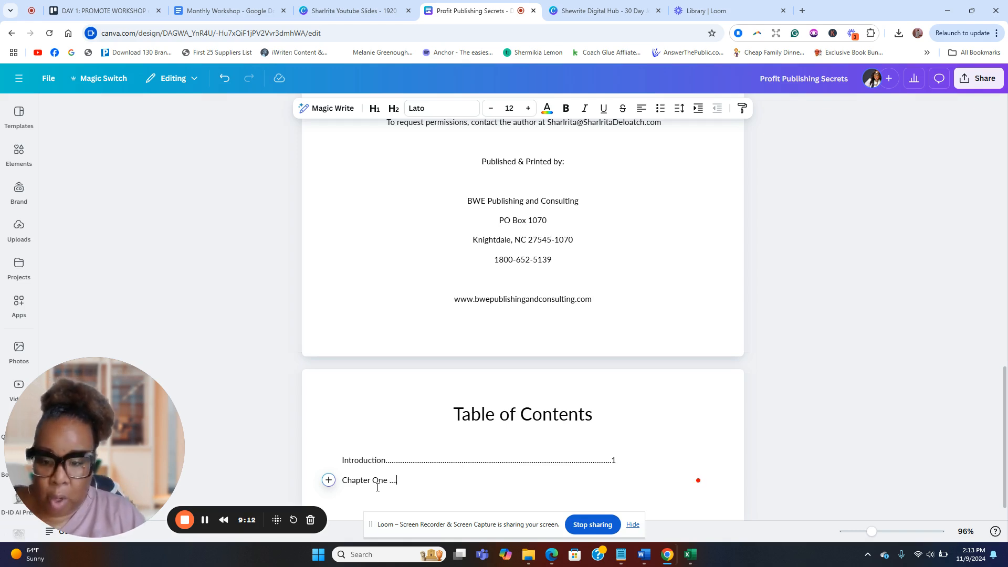
type("..................................................................")
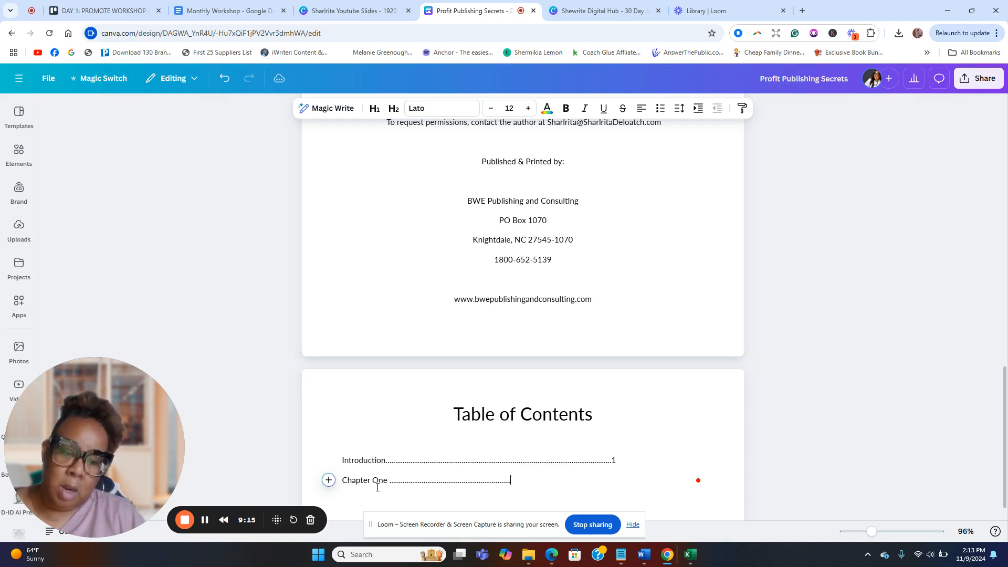
type("............................")
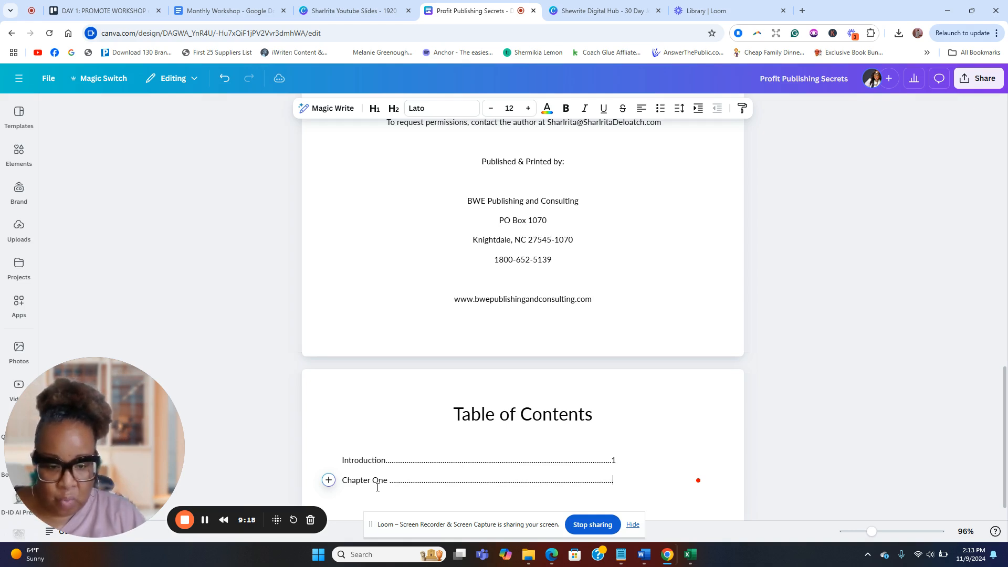
type("3")
key("Return")
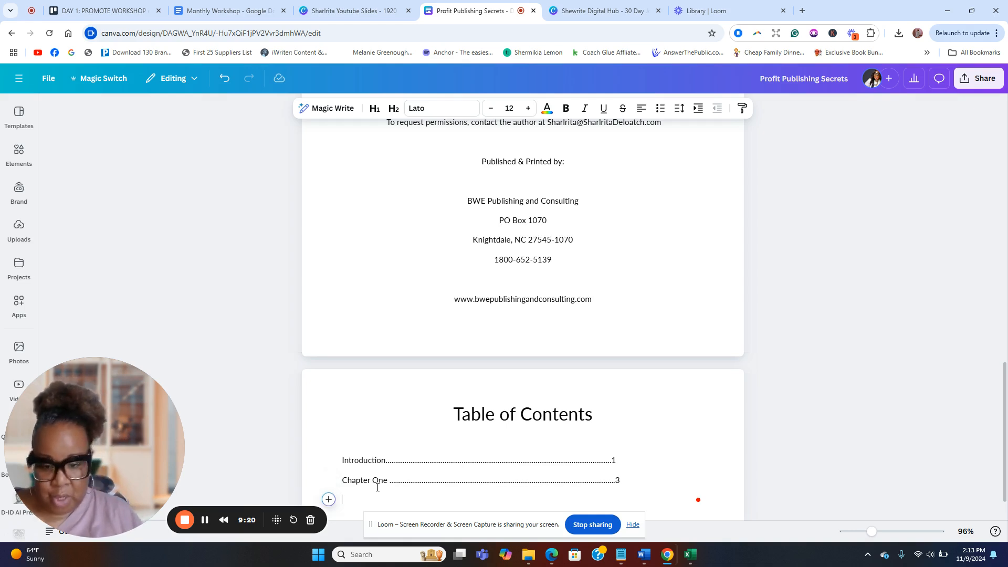
type("Chapter ")
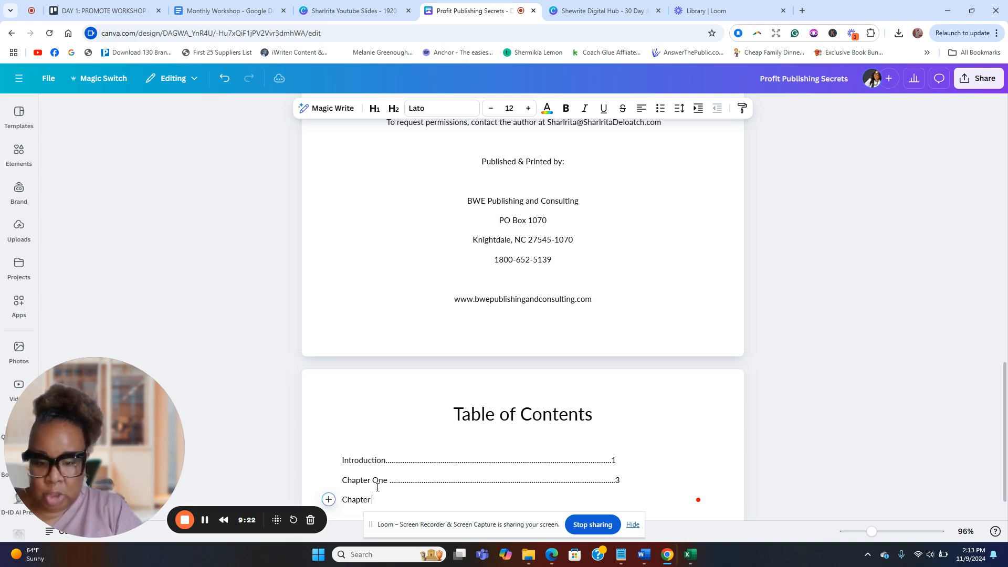
type("Two ")
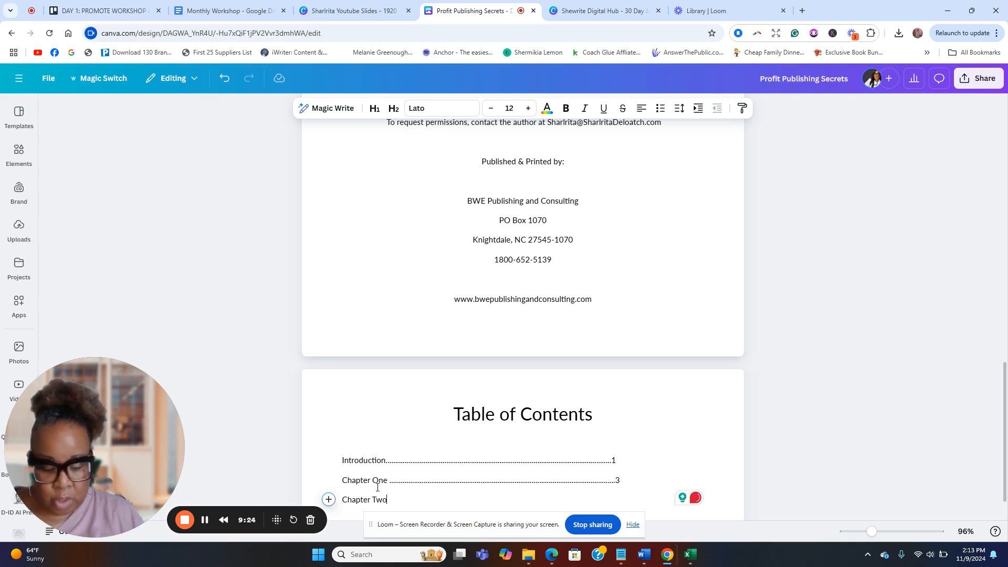
type("...........................")
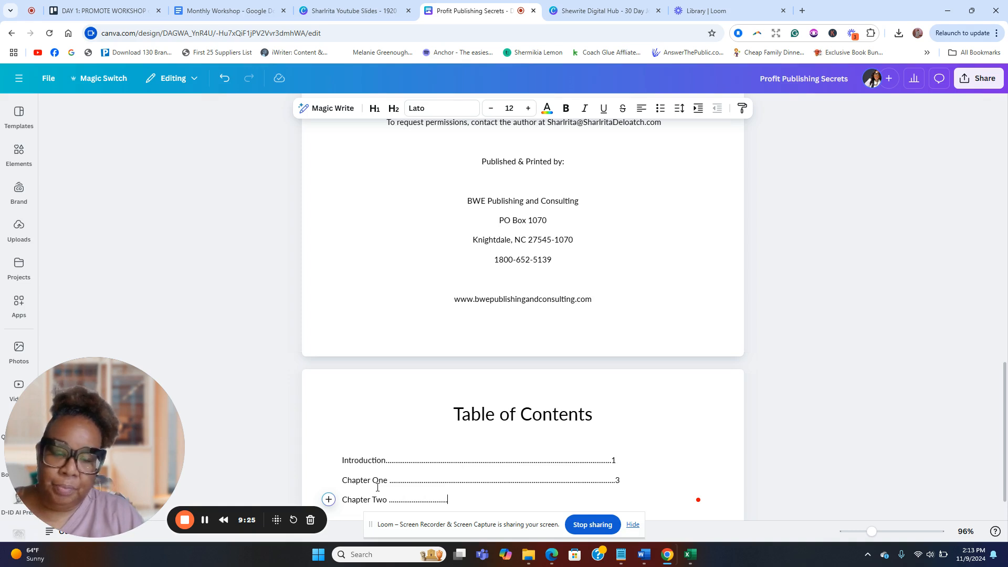
type("..................................................................")
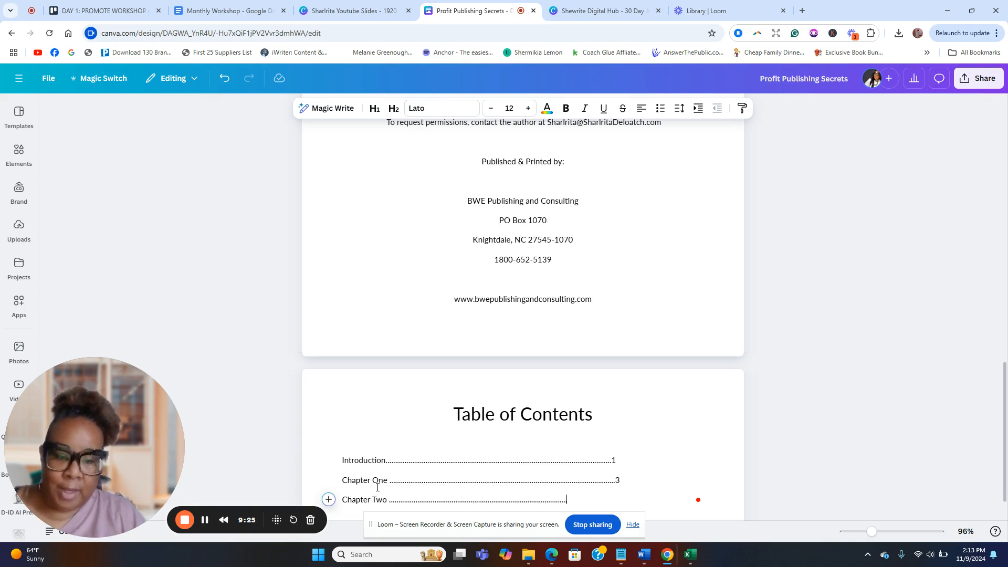
type(".............")
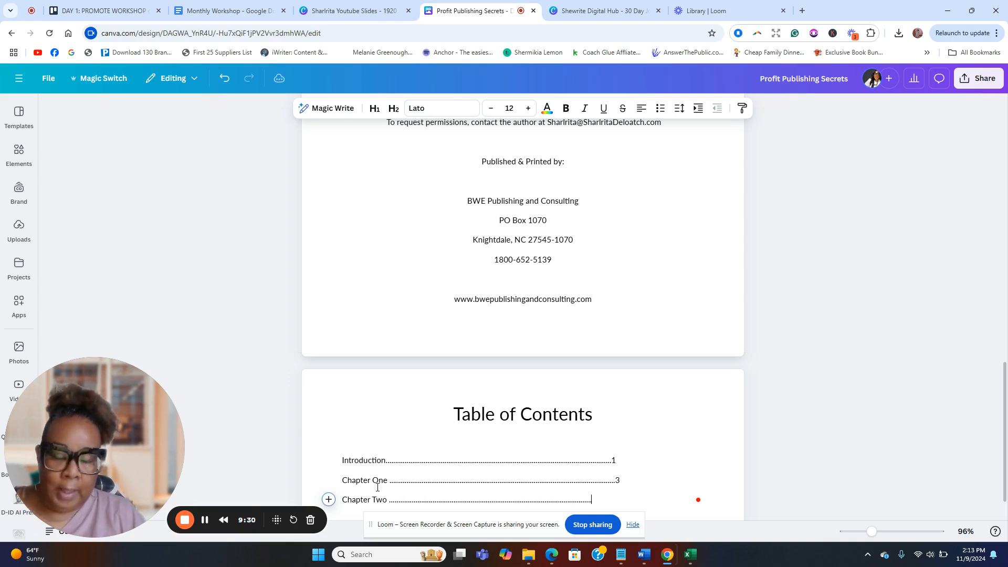
type("........4")
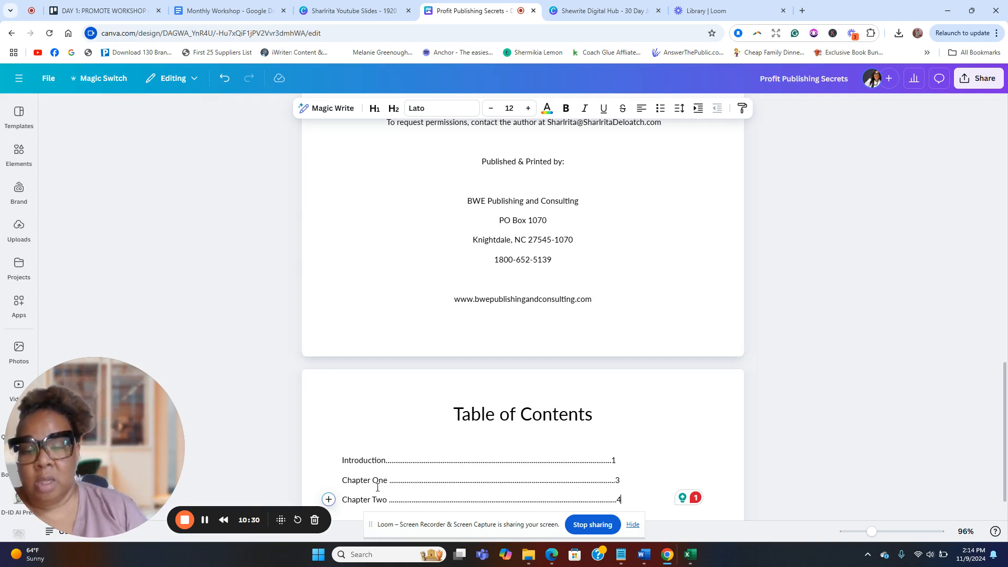
Step: Add blank lines below the contents entries and insert a page break to begin a fourth page
scroll(526, 463, "down", 1)
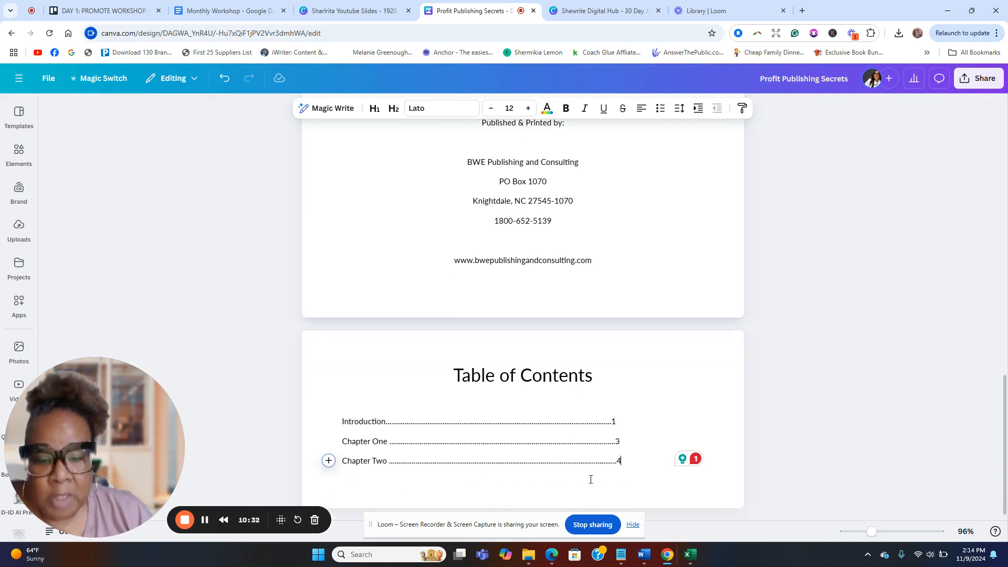
key("Return")
key("Return")
key("Return")
key("Return")
key("Return")
key("Return")
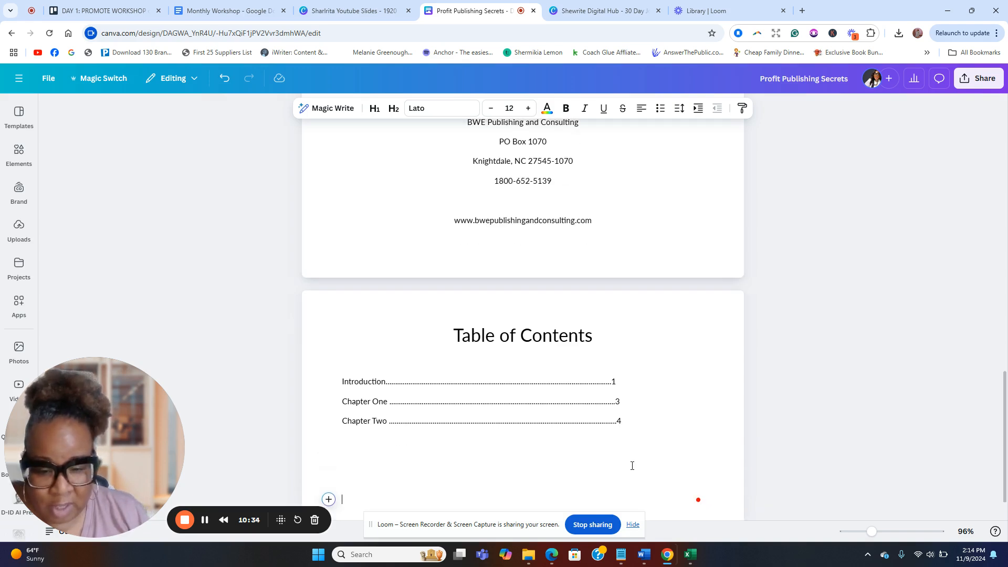
key("Return")
key("Return")
key("Return")
key("Return")
key("Return")
key("Return")
key("Return")
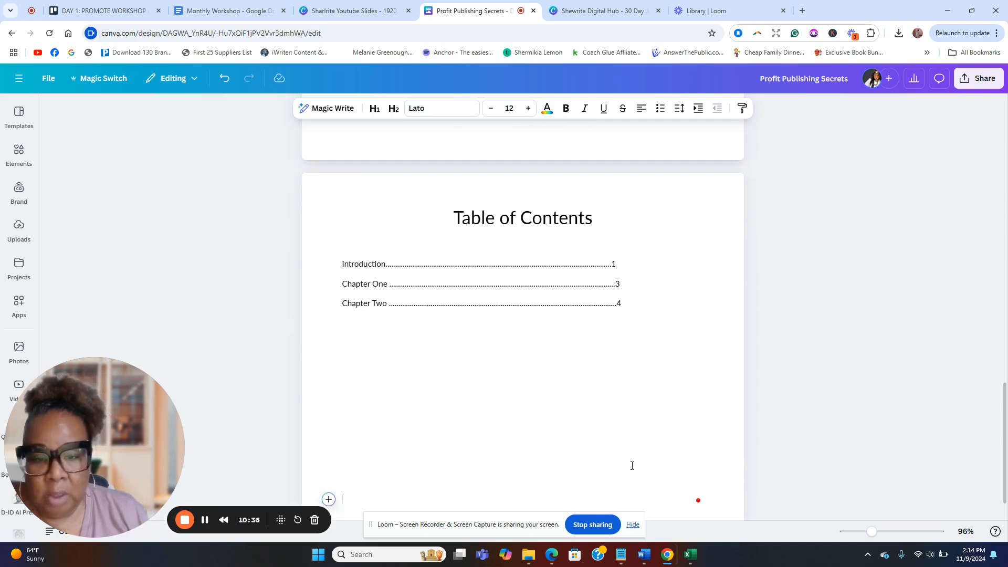
key("Return")
key("Return")
key("Return")
key("Return")
key("Return")
key("Return")
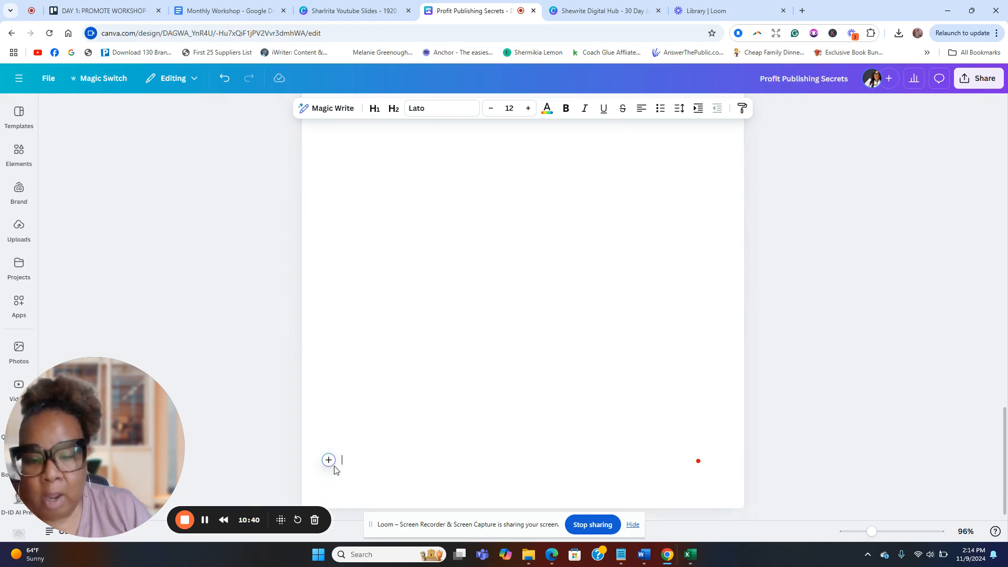
left_click(329, 459)
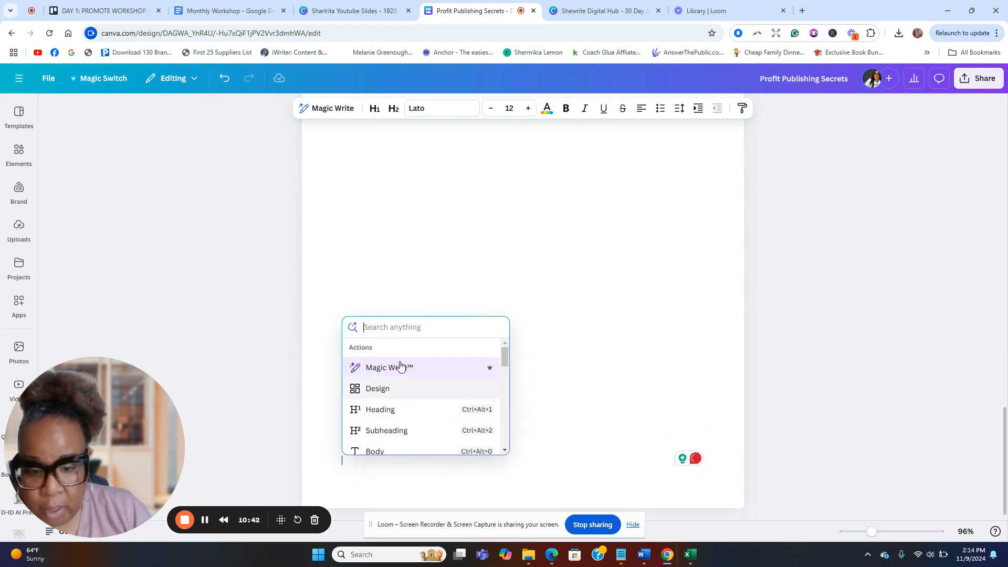
scroll(414, 402, "down", 1)
scroll(416, 403, "down", 1)
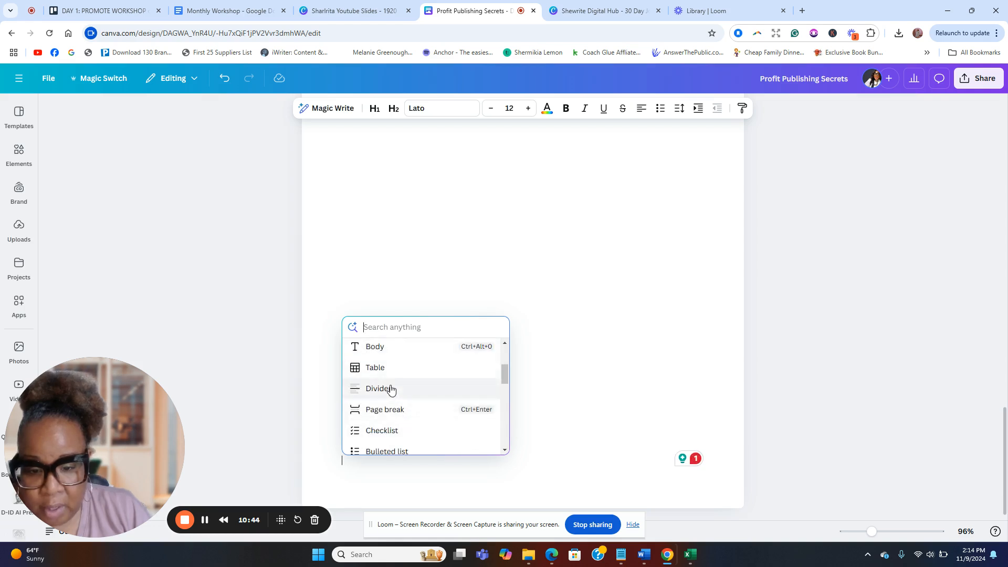
left_click(389, 411)
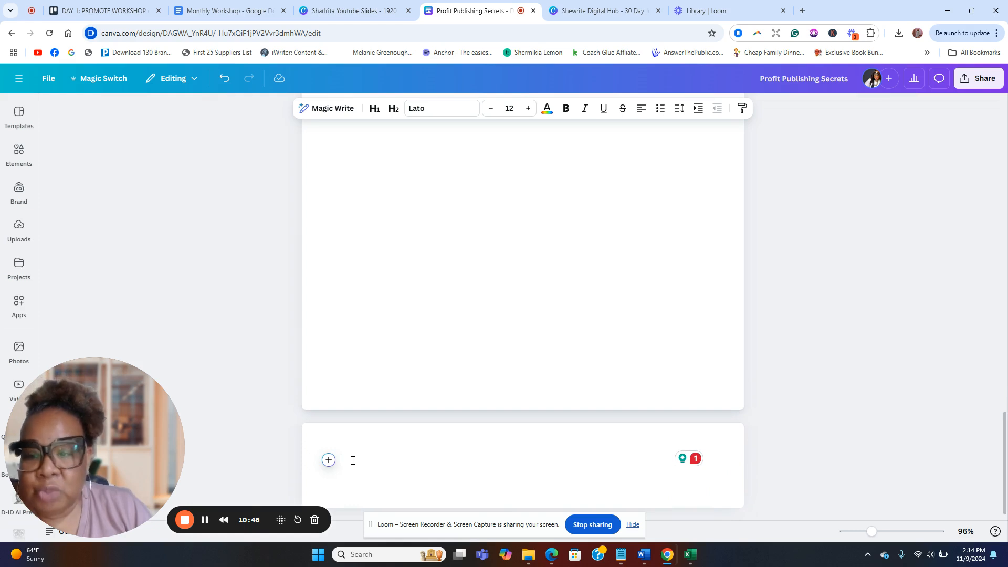
Step: Type 'Chapter One' on the new page and centre it
type("Chap")
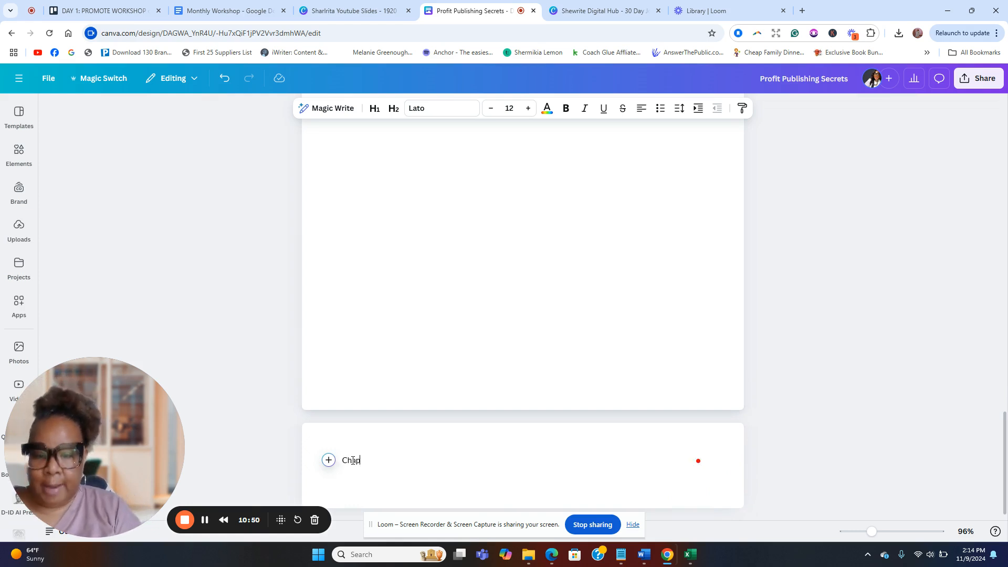
type("ter One")
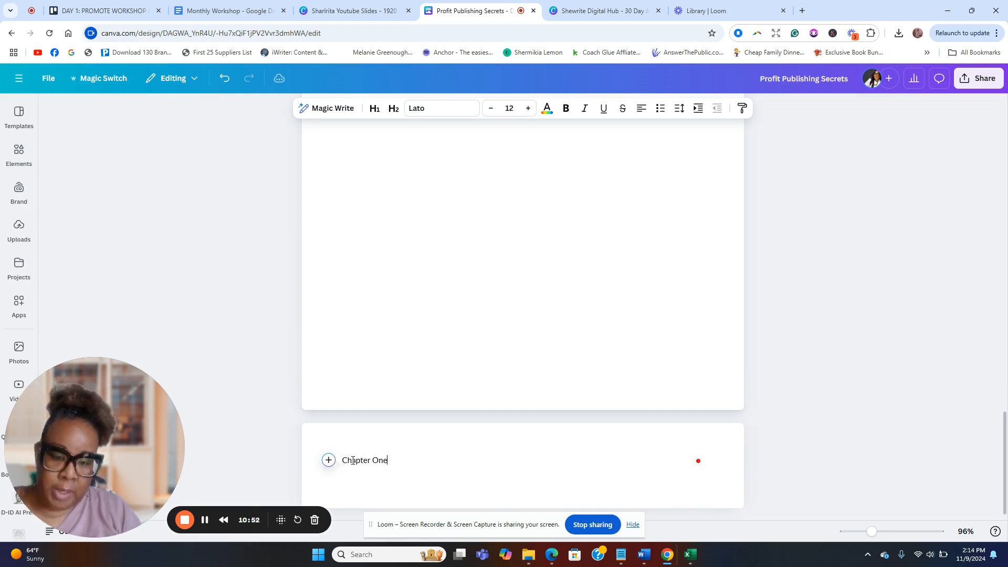
left_click_drag(405, 466, 332, 467)
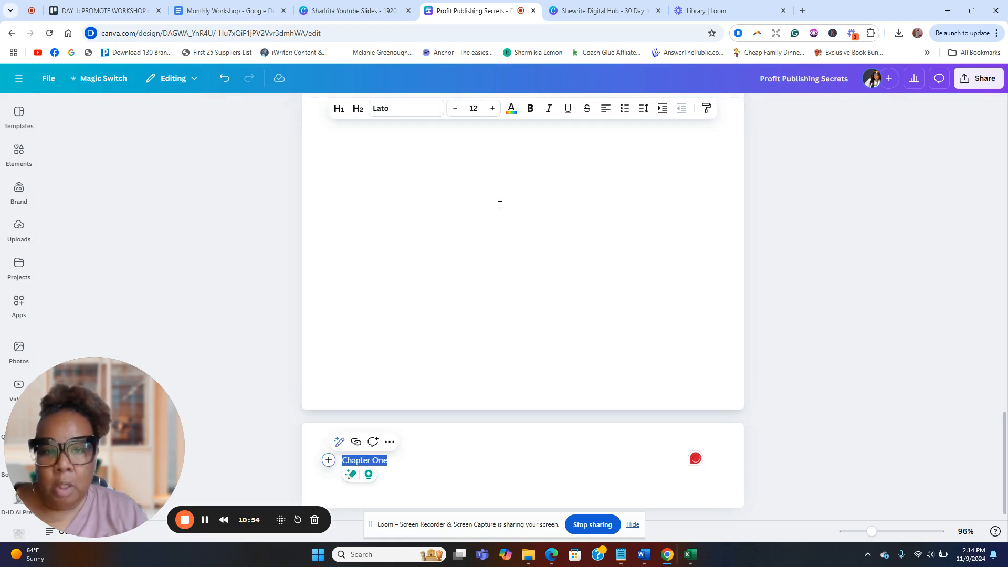
left_click(607, 108)
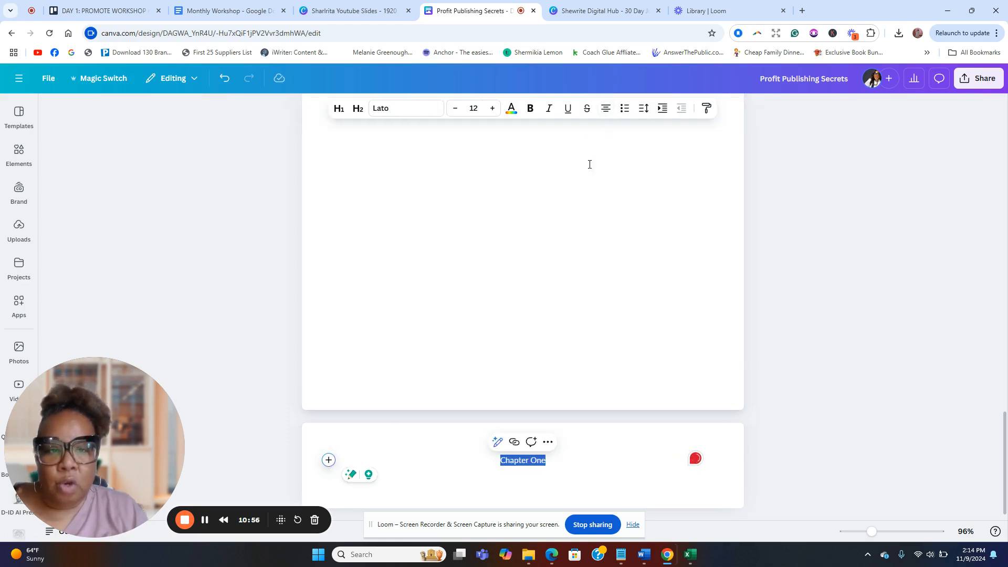
left_click(555, 465)
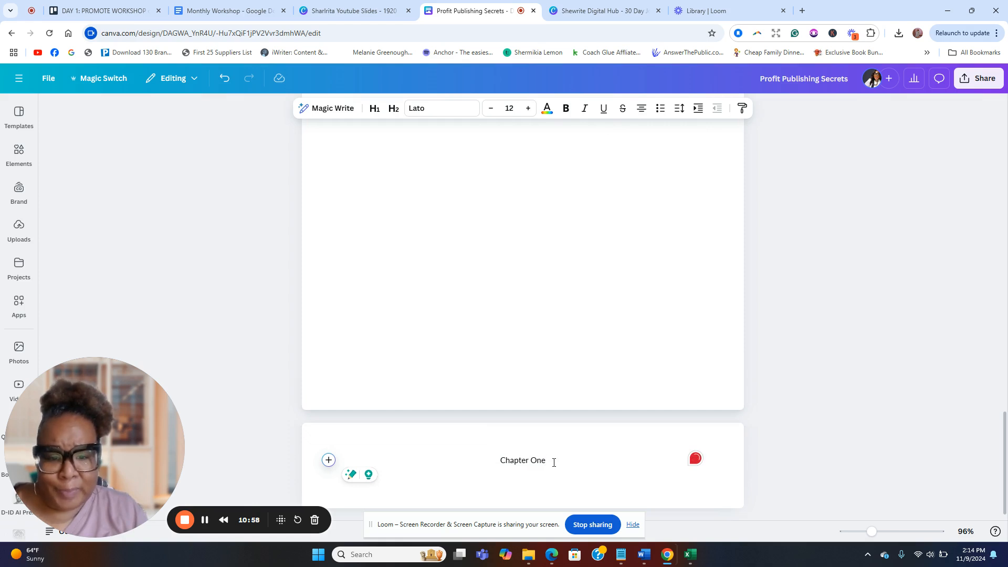
left_click_drag(547, 462, 499, 462)
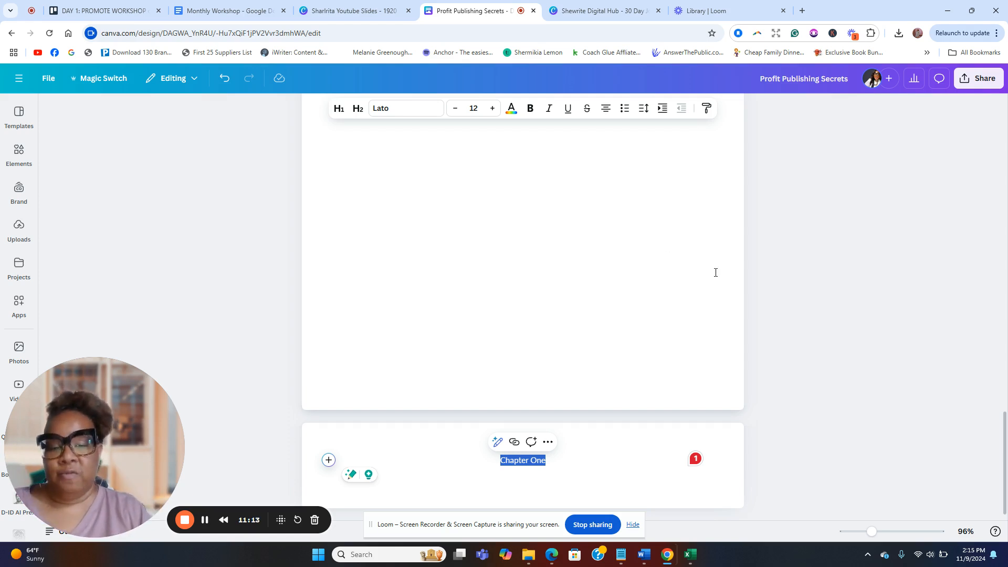
Step: Start a left-aligned empty line below the Chapter One heading
scroll(691, 211, "up", 10)
left_click(663, 451)
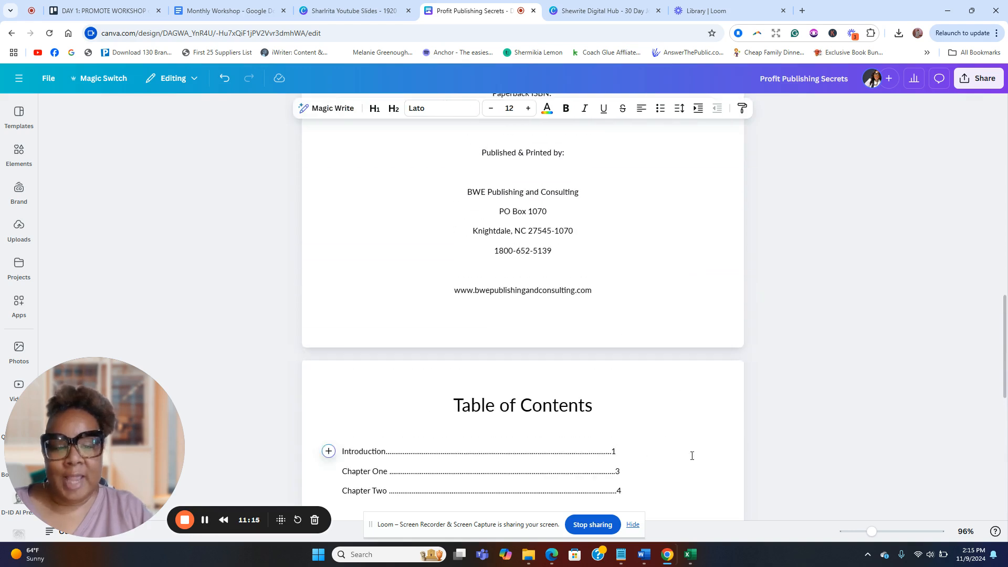
scroll(722, 469, "down", 7)
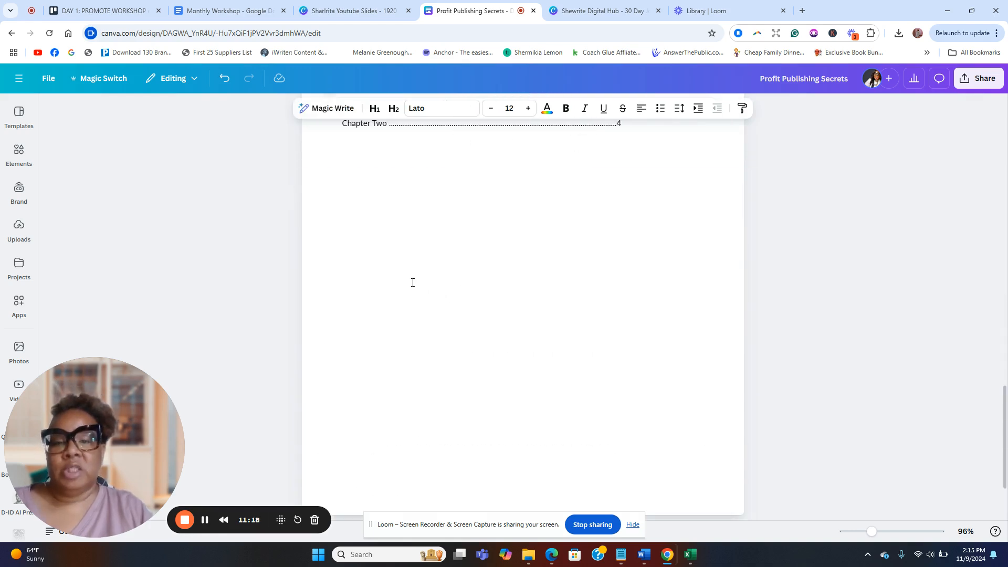
scroll(414, 266, "down", 5)
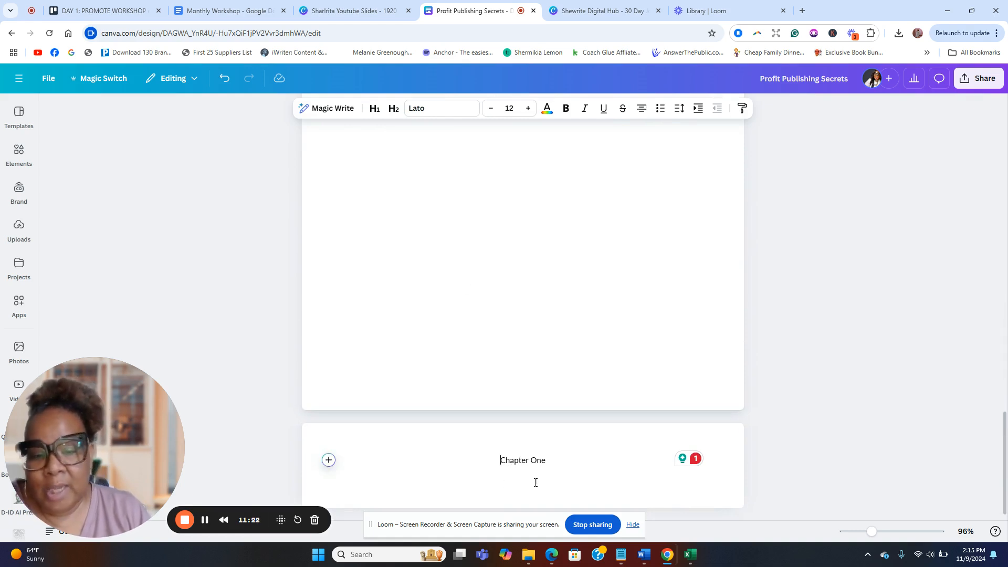
key("Return")
key("Return")
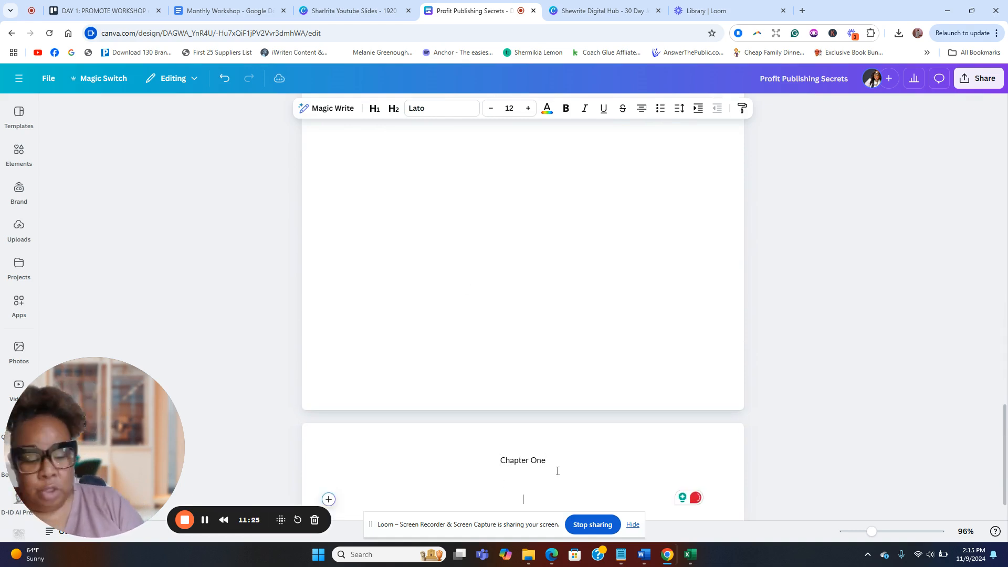
key("BackSpace")
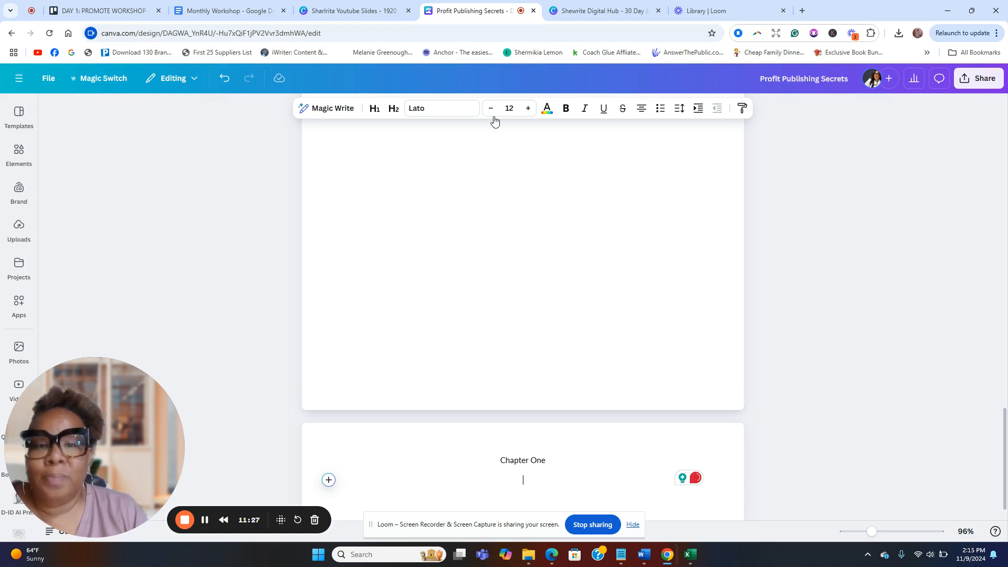
left_click(641, 109)
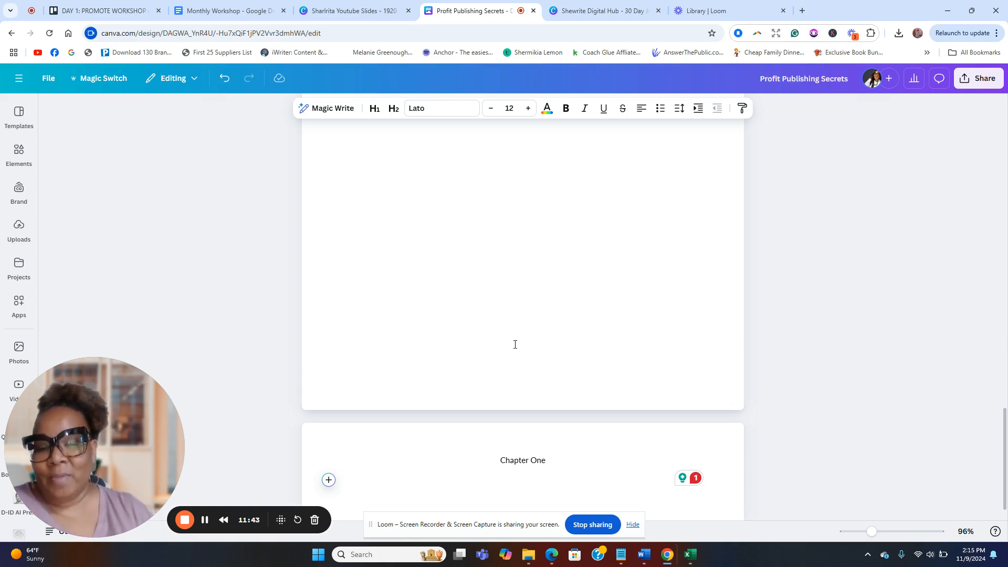
left_click(468, 459)
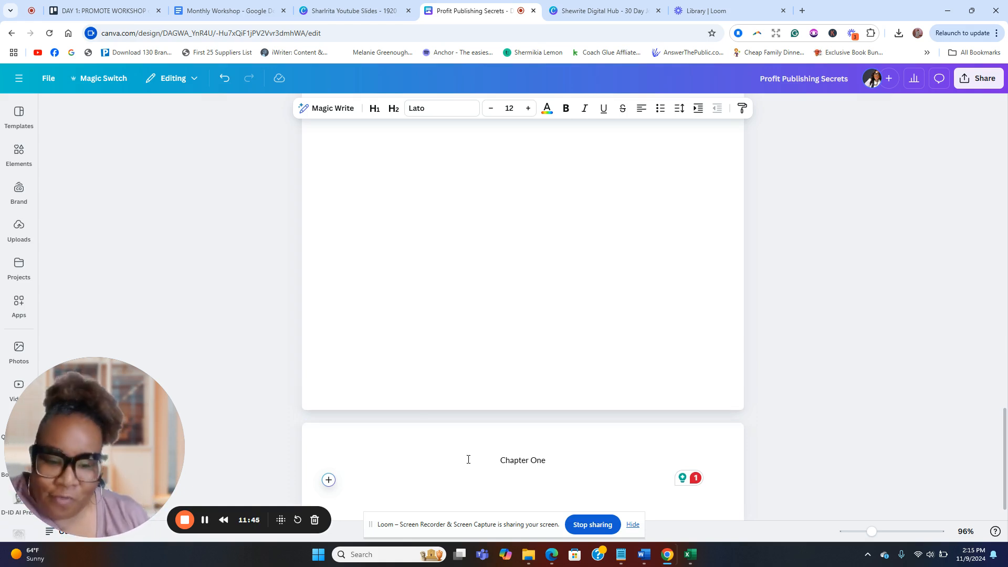
Step: Enlarge the Chapter One heading to font size 22
left_click_drag(553, 464, 498, 461)
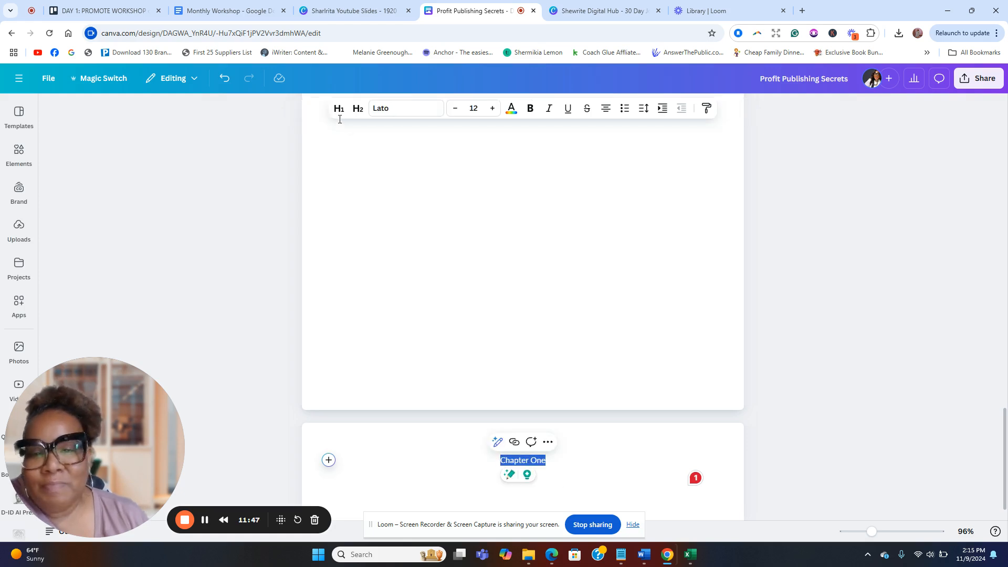
left_click(492, 108)
left_click(492, 108)
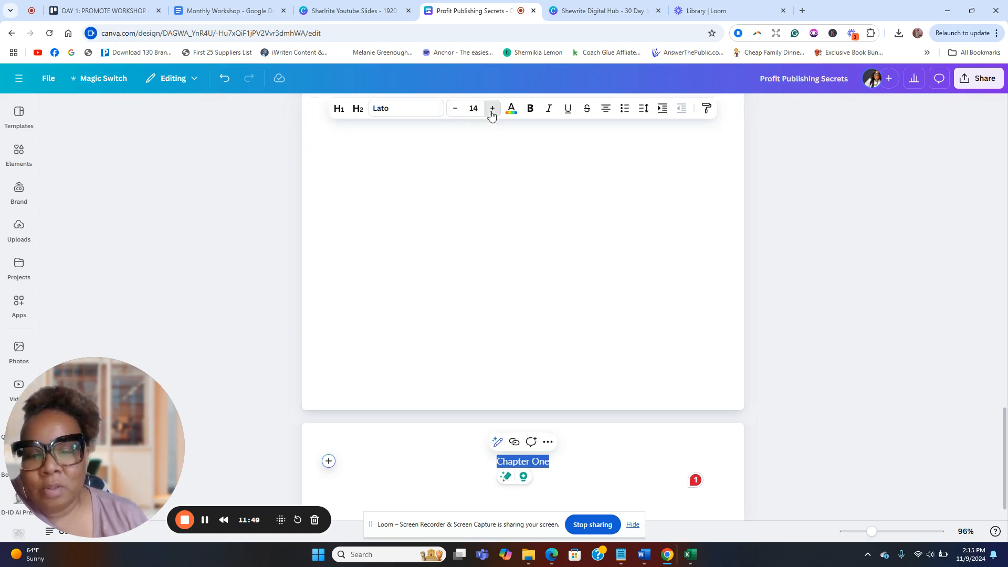
left_click(492, 108)
left_click(492, 109)
left_click(492, 108)
left_click(492, 108)
left_click(492, 108)
left_click(492, 109)
left_click(492, 108)
left_click(493, 108)
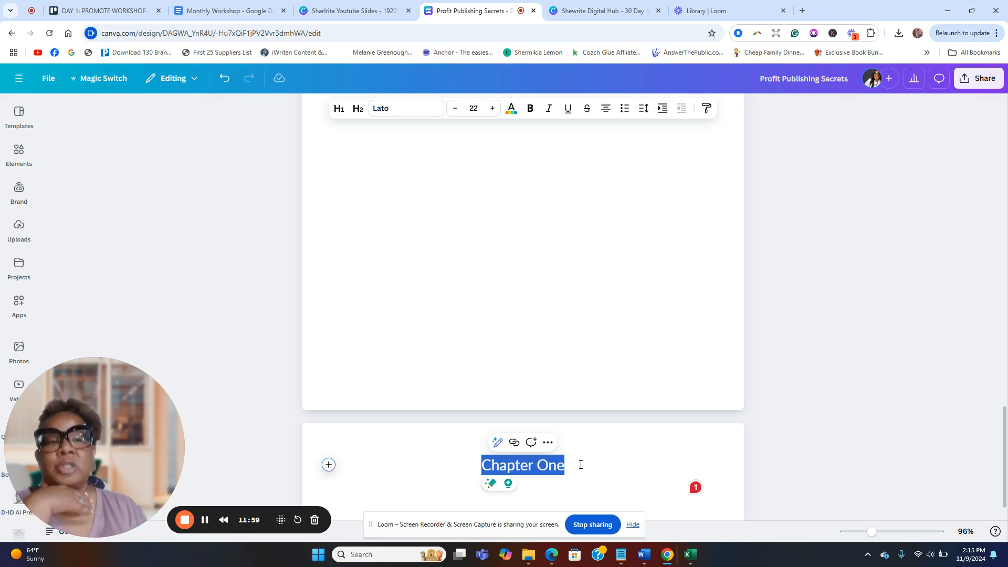
left_click(450, 491)
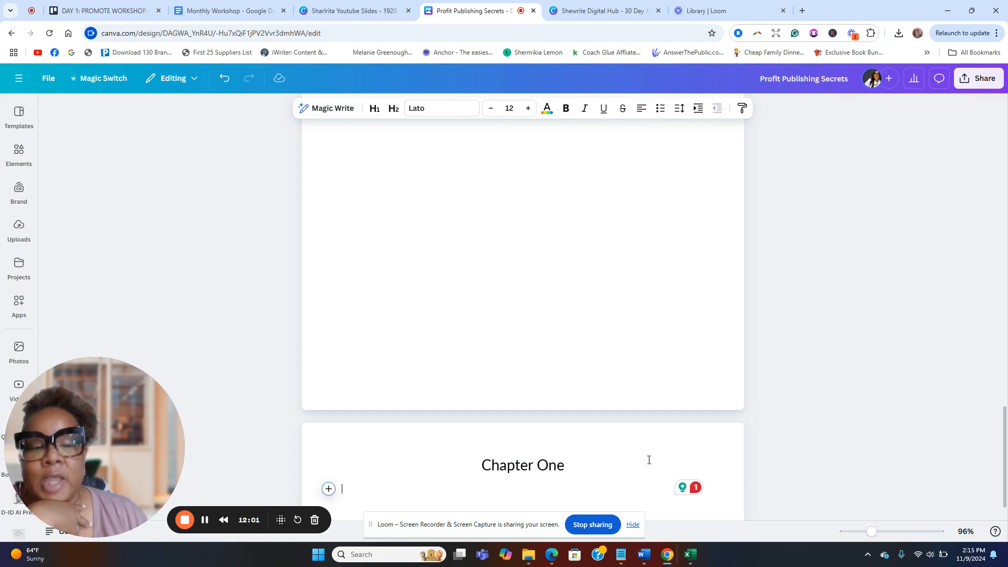
scroll(724, 392, "down", 1)
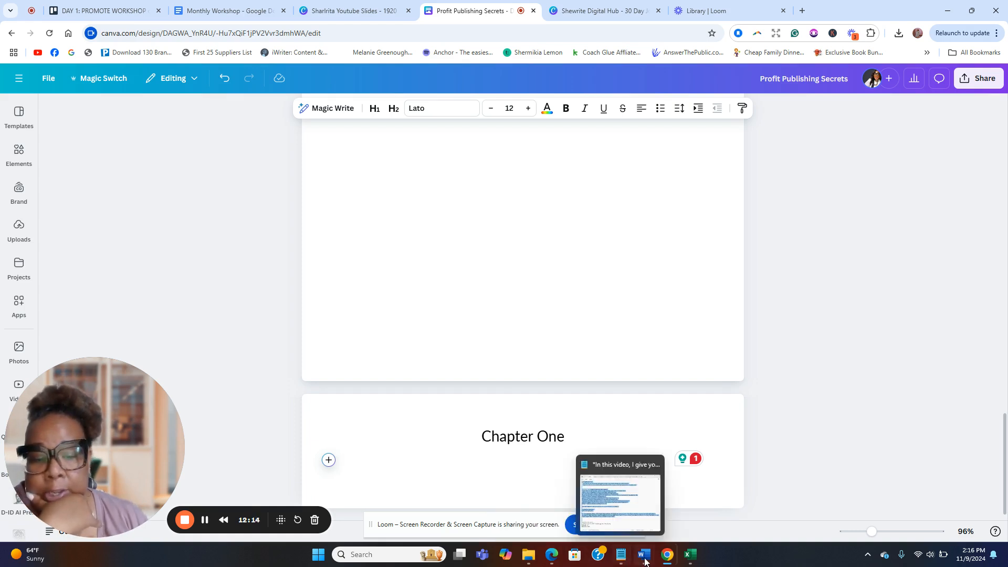
Step: Copy the '5 Steps to a Stress-Free Hybrid Publishing Business' chapter text from Word and paste it under Chapter One
mouse_move(644, 554)
left_click(524, 512)
scroll(508, 322, "down", 15)
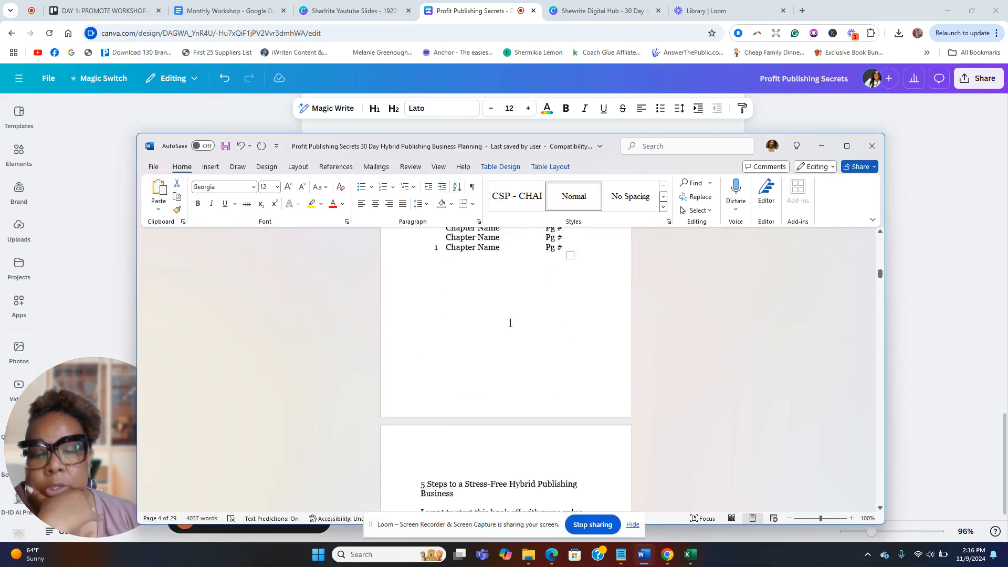
scroll(432, 247, "up", 3)
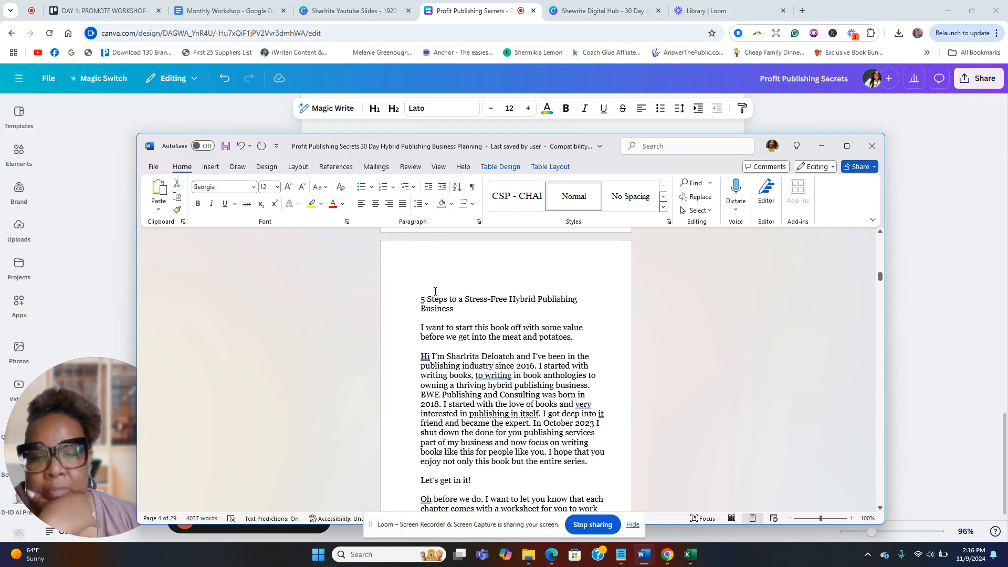
left_click_drag(420, 299, 492, 390)
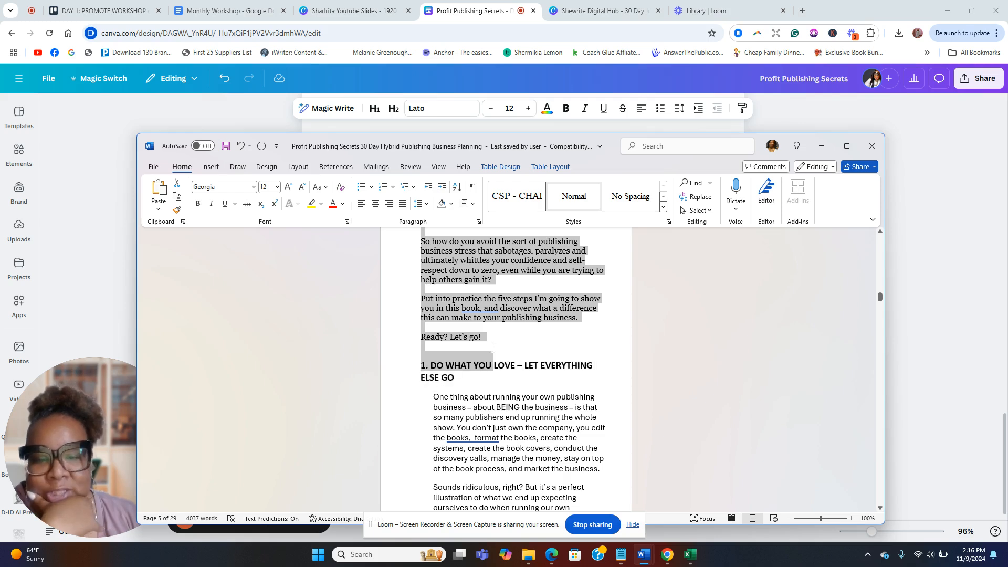
left_click_drag(492, 348, 504, 289)
right_click(456, 252)
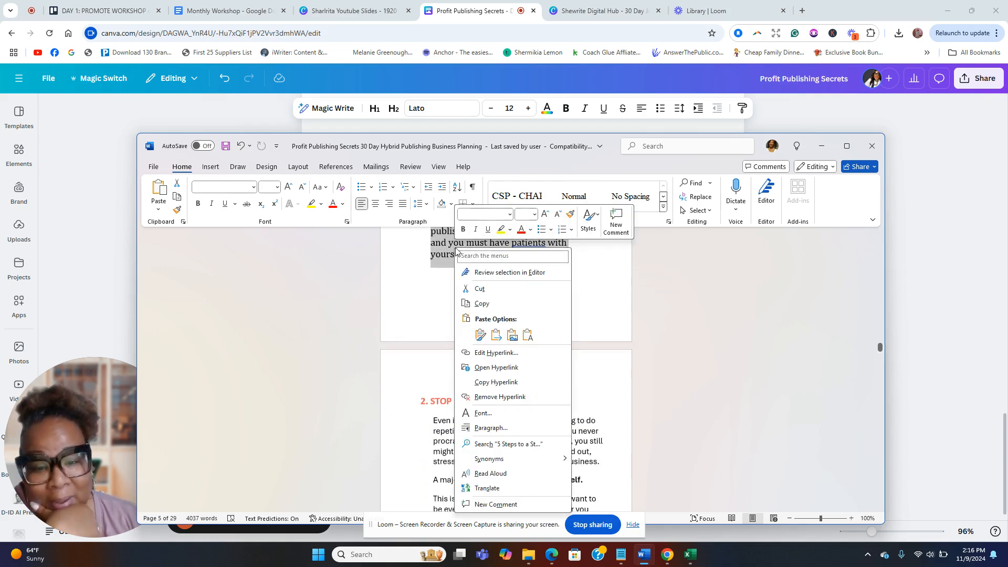
left_click(493, 304)
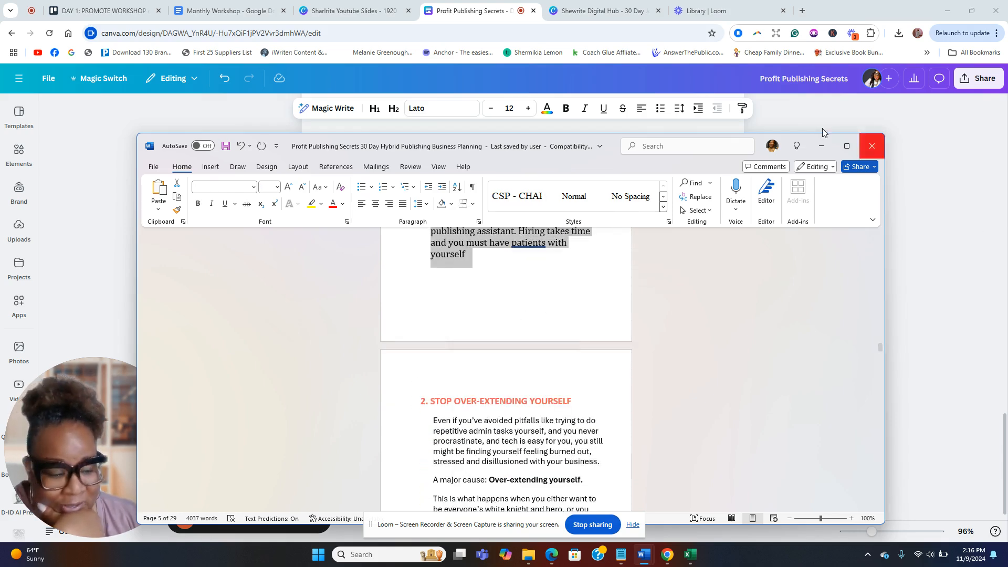
left_click(822, 146)
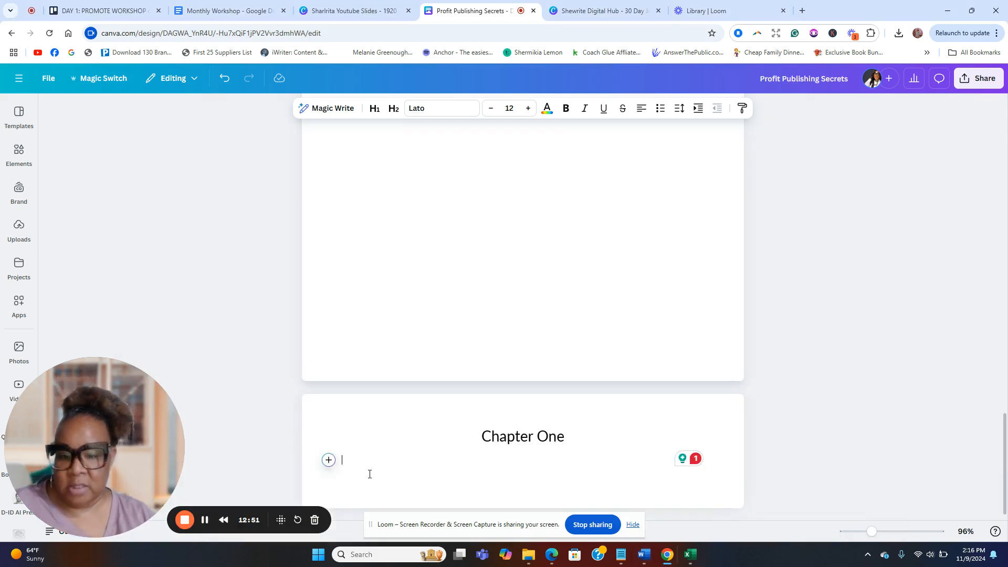
key("ctrl+v")
scroll(370, 278, "up", 5)
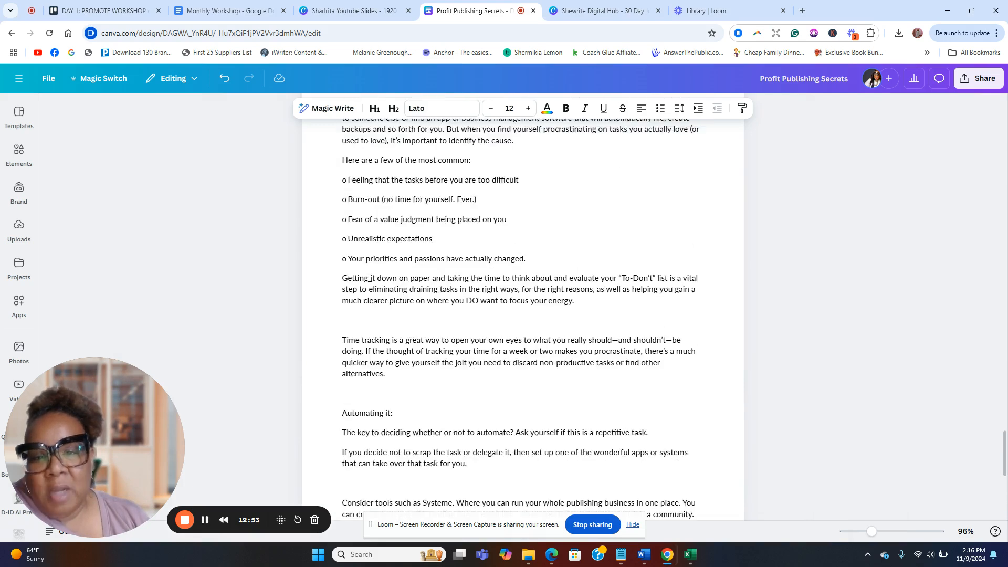
Step: Select the '5 Steps to a Stress-Free Hybrid Publishing Business' subtitle and apply the Montserrat text style
scroll(370, 278, "up", 20)
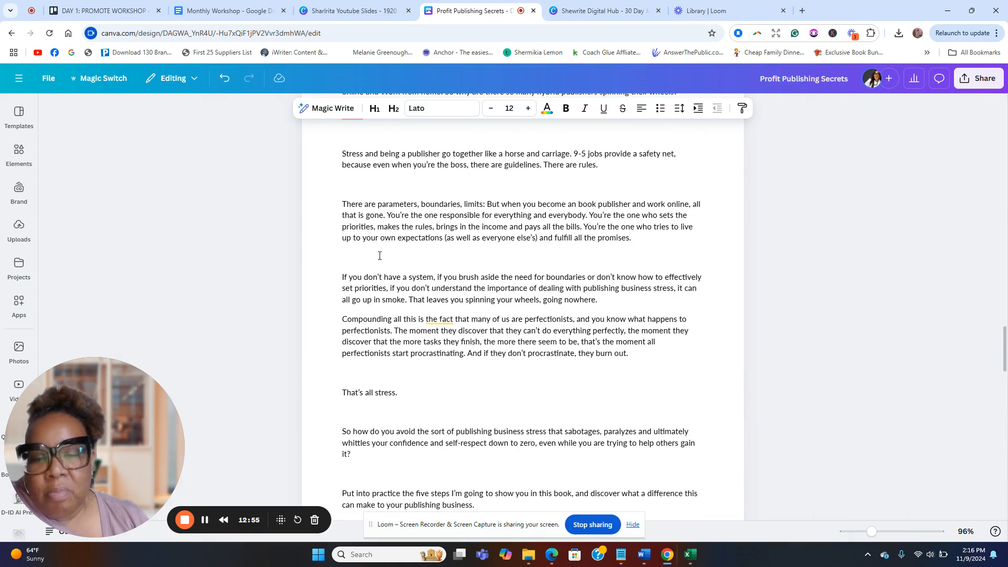
scroll(380, 256, "up", 10)
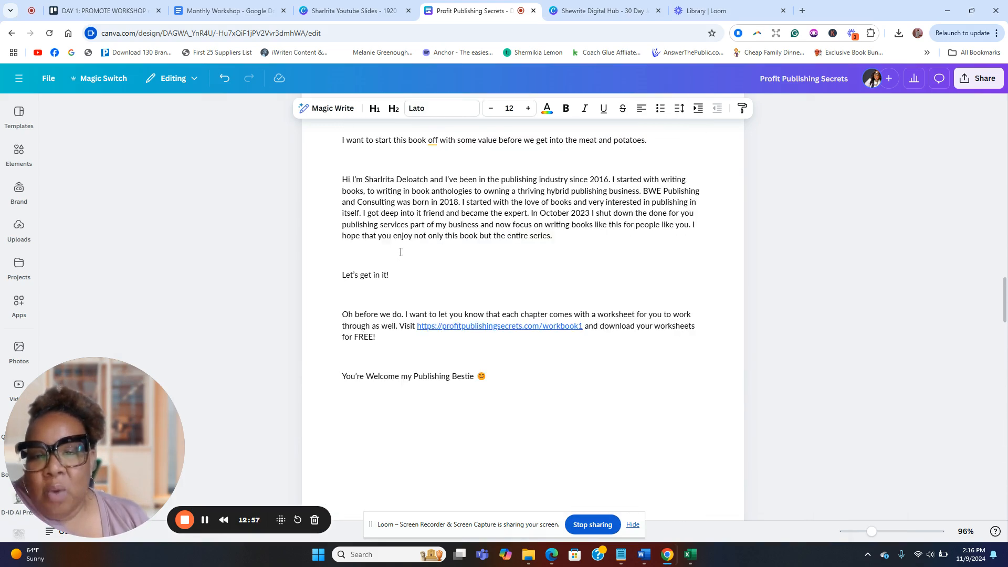
scroll(400, 252, "up", 7)
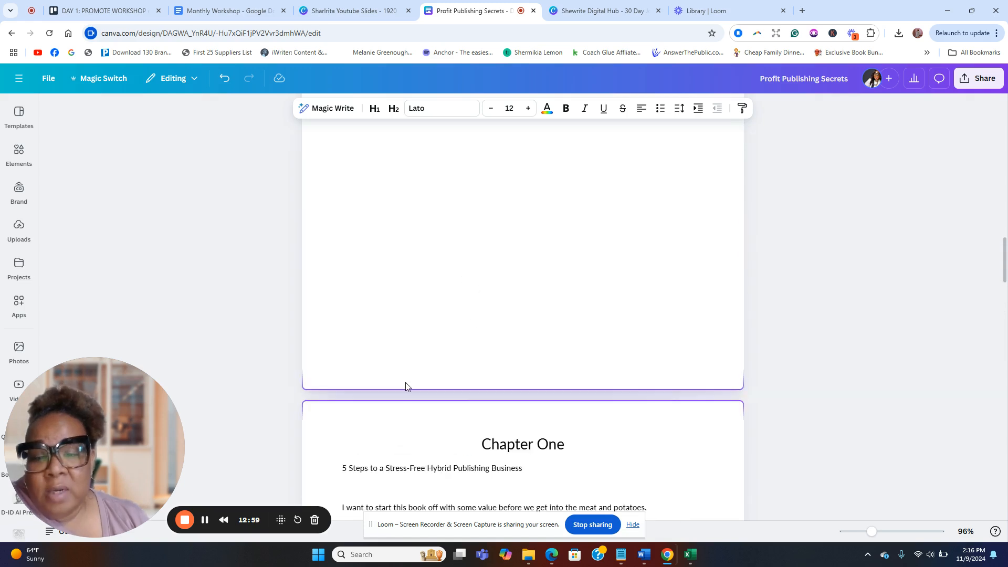
scroll(406, 383, "down", 2)
left_click(370, 363)
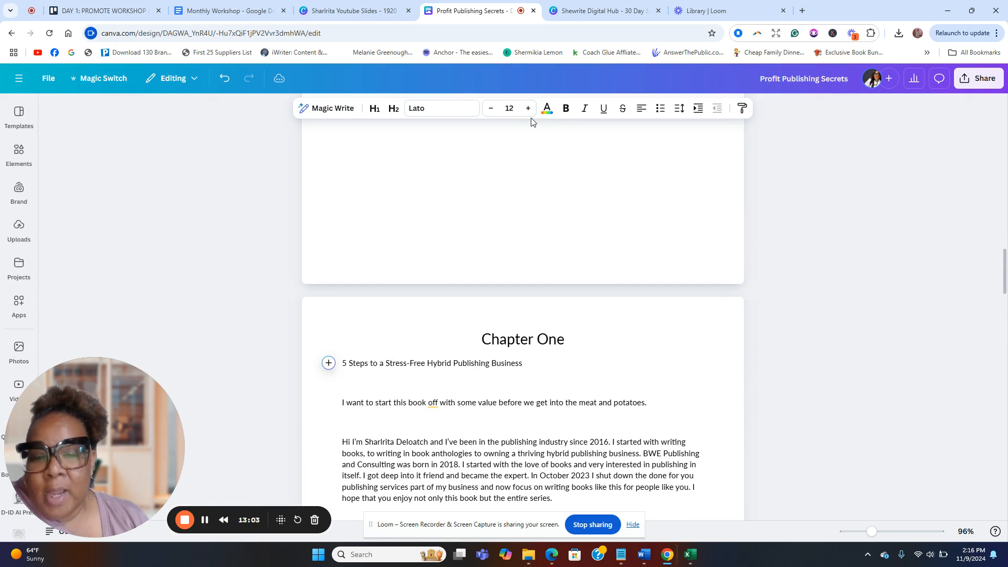
left_click(529, 108)
left_click(529, 108)
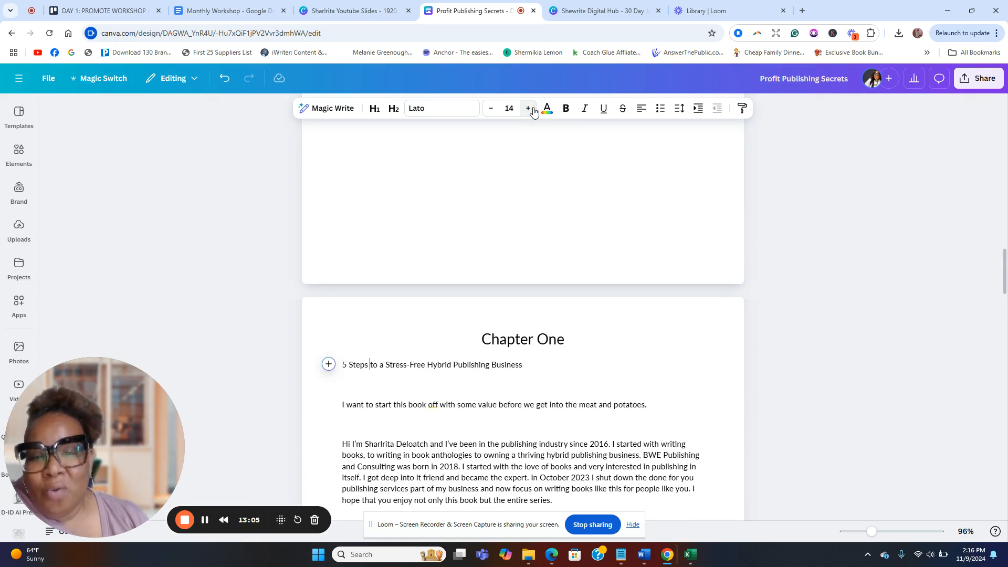
triple_click(376, 365)
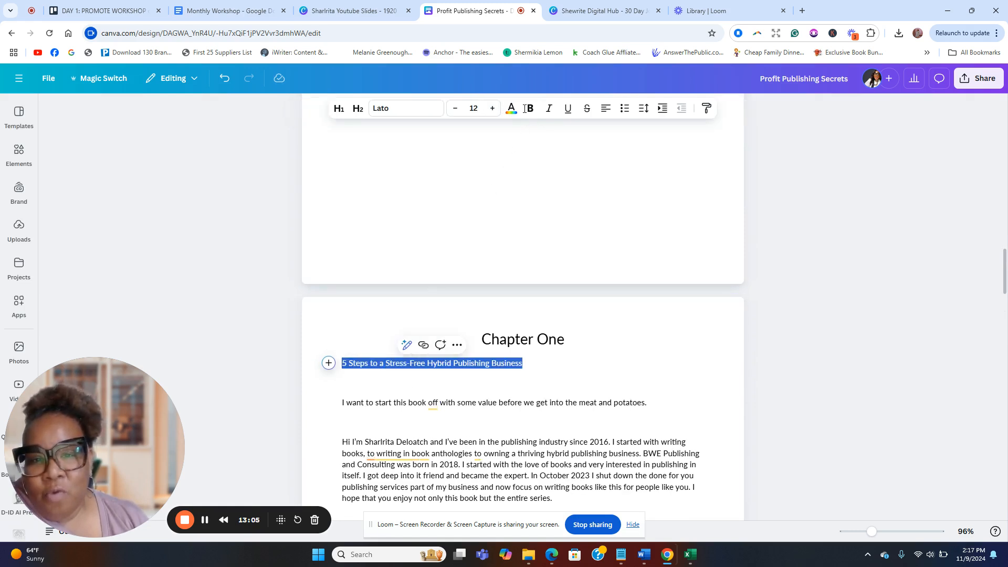
left_click(497, 109)
left_click(497, 110)
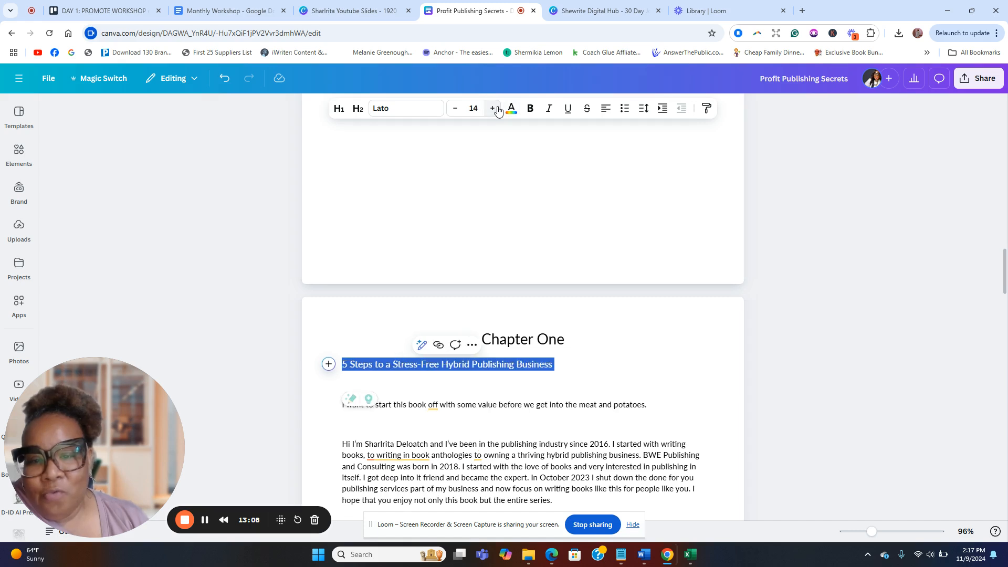
left_click(527, 382)
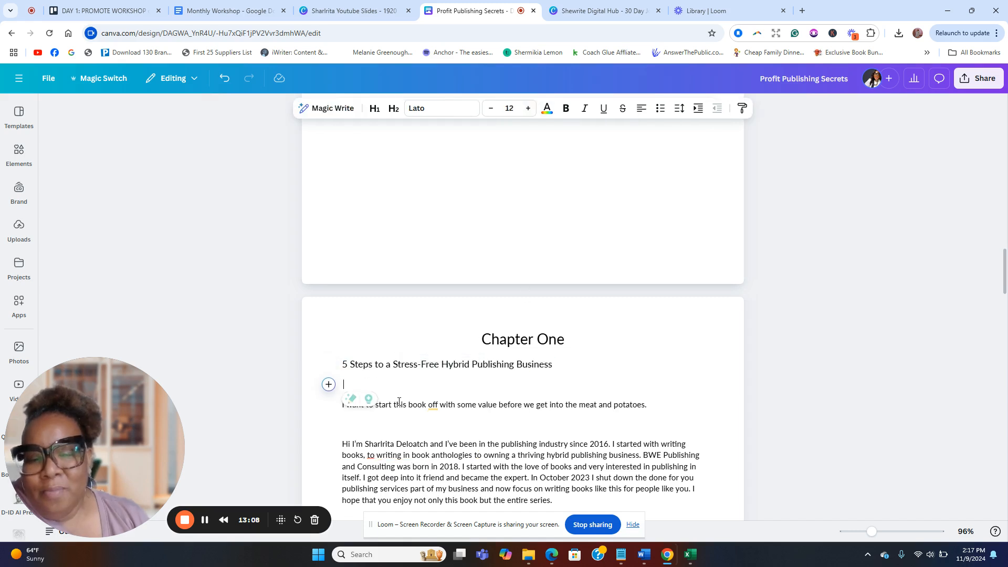
left_click_drag(344, 361, 558, 369)
left_click(479, 113)
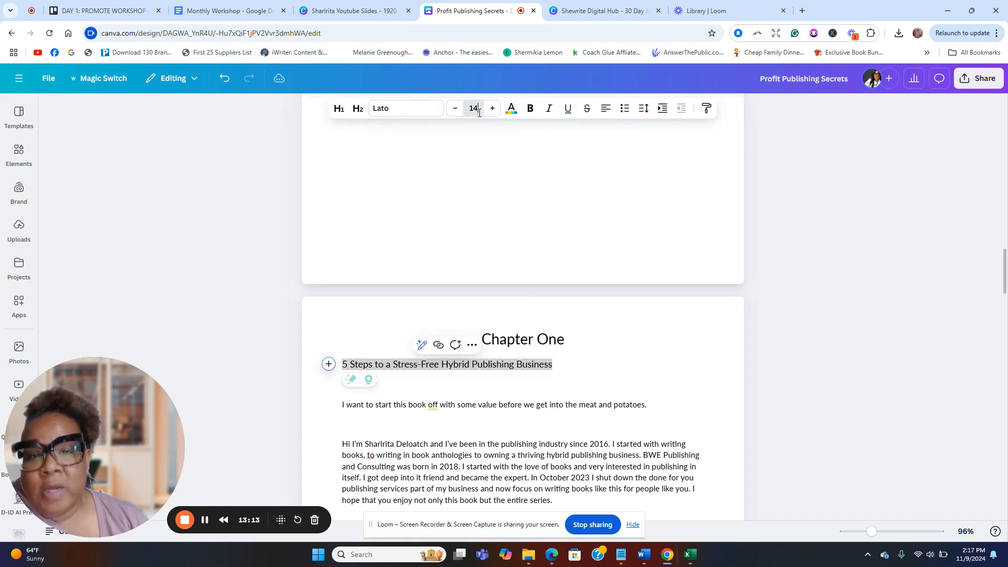
left_click(427, 117)
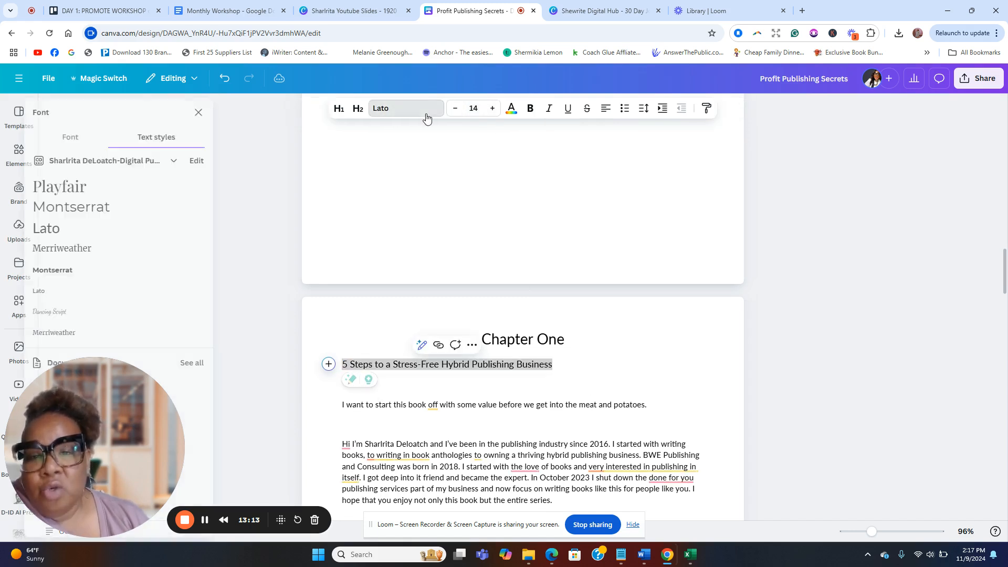
left_click(125, 208)
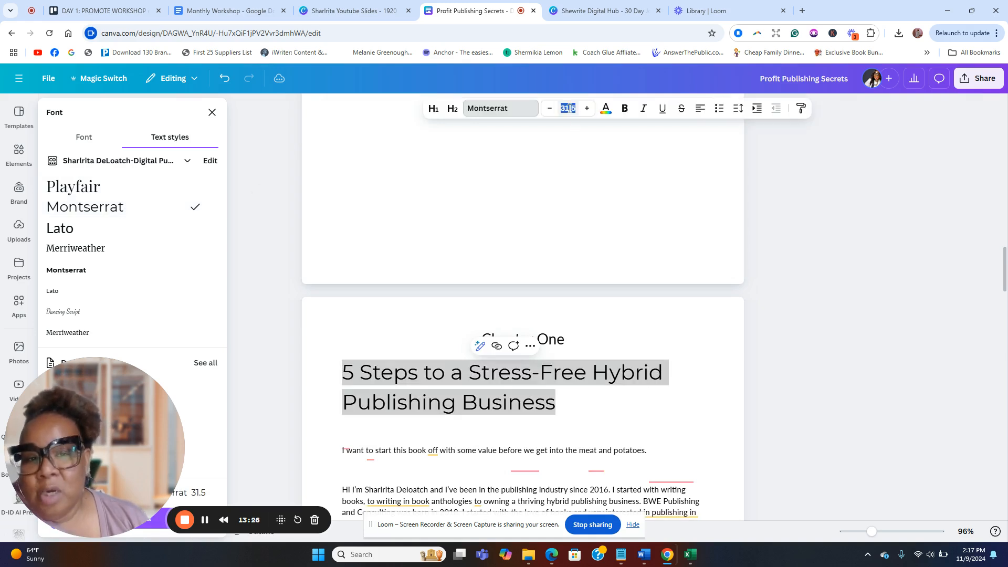
Step: Reduce the subtitle's font size to 19.5
left_click(547, 112)
left_click(546, 112)
left_click(546, 111)
left_click(547, 111)
left_click(546, 111)
left_click(546, 112)
left_click(547, 112)
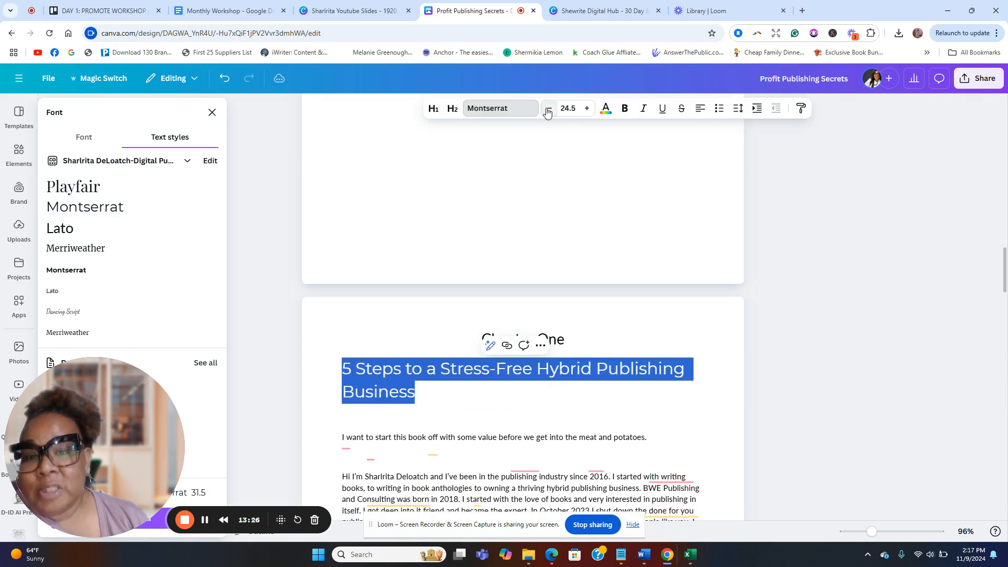
left_click(547, 112)
left_click(546, 112)
left_click(547, 112)
left_click(546, 111)
left_click(546, 111)
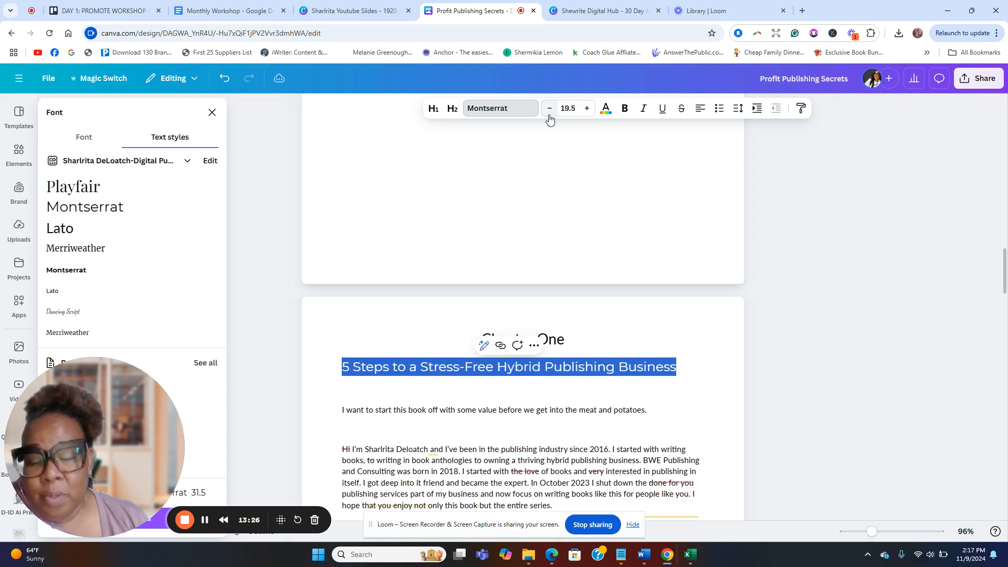
left_click(699, 410)
scroll(413, 365, "down", 3)
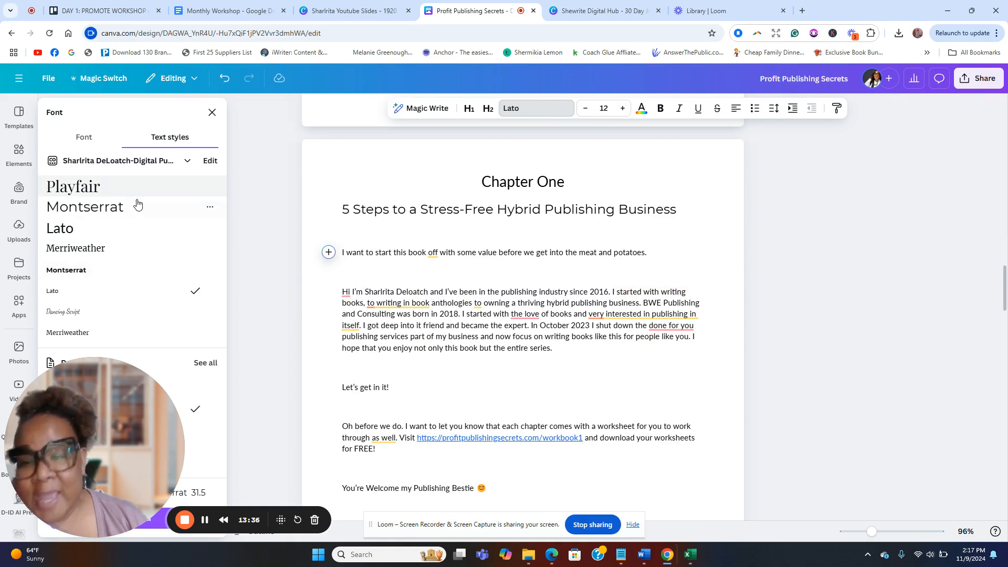
Step: Accept the hyphen fix so the title page subtitle reads '30-Day Hybrid Publishing Business Planning'
scroll(533, 387, "down", 10)
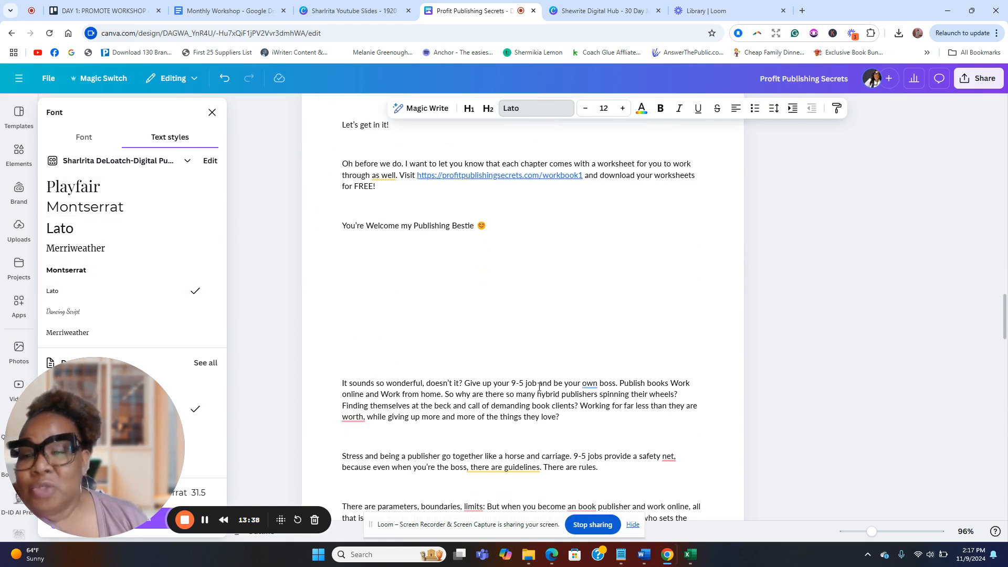
scroll(446, 319, "down", 3)
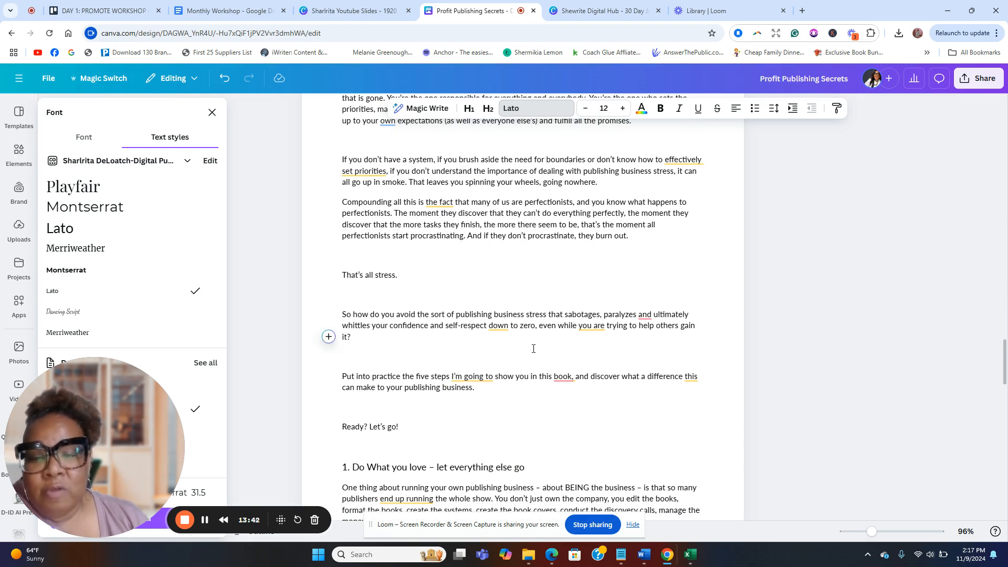
left_click(704, 324)
scroll(712, 251, "up", 6)
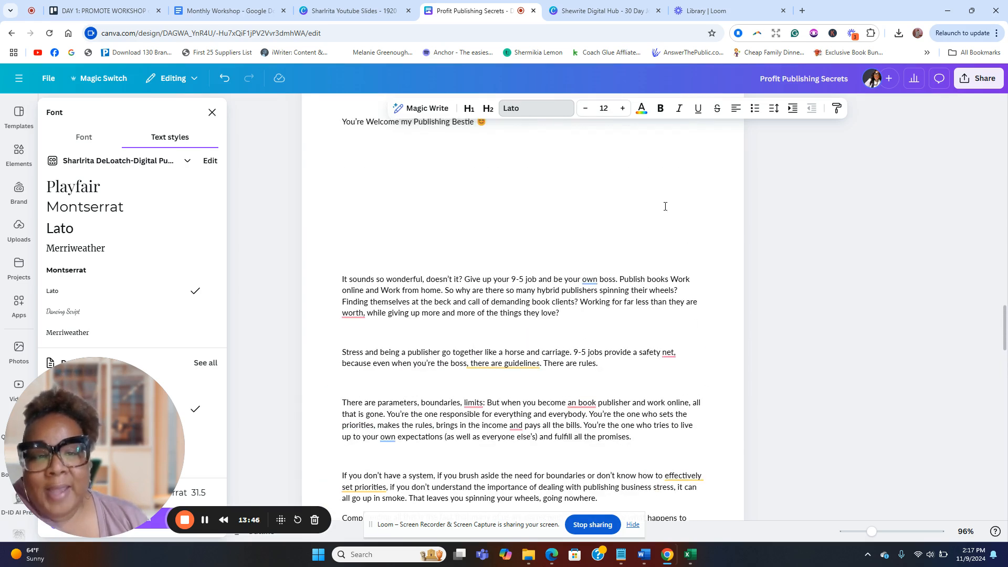
scroll(667, 205, "up", 2)
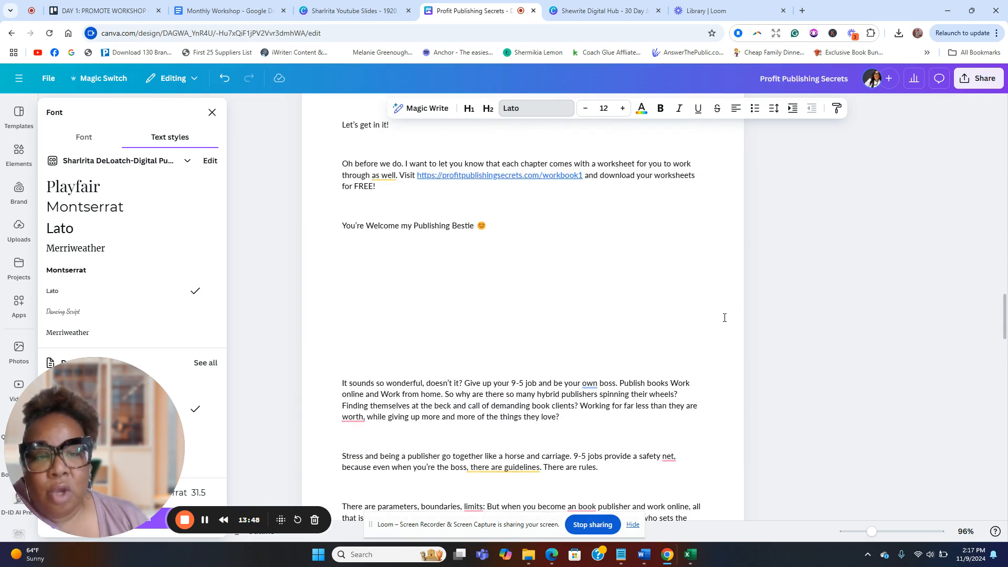
scroll(422, 355, "down", 15)
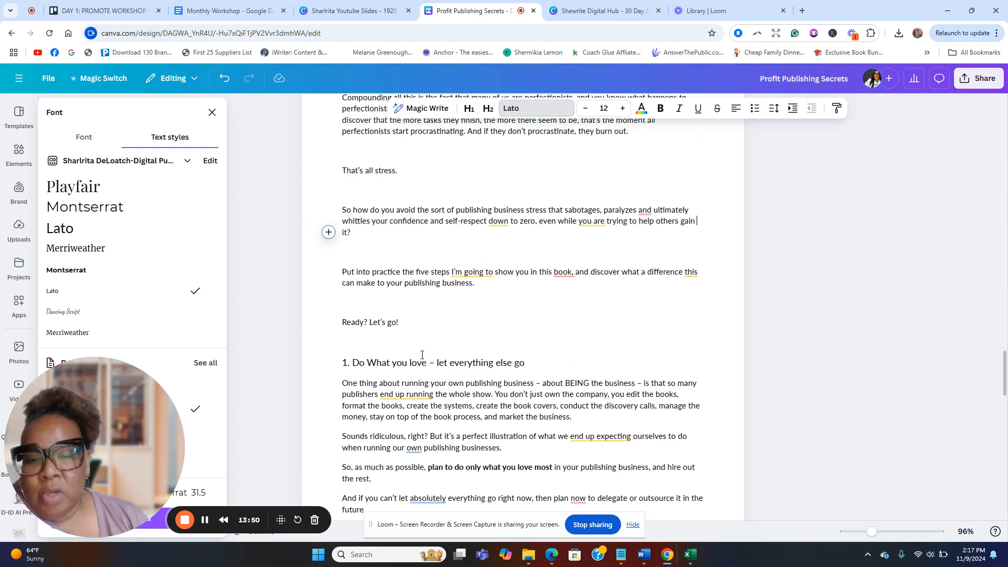
scroll(422, 356, "down", 6)
scroll(433, 326, "up", 12)
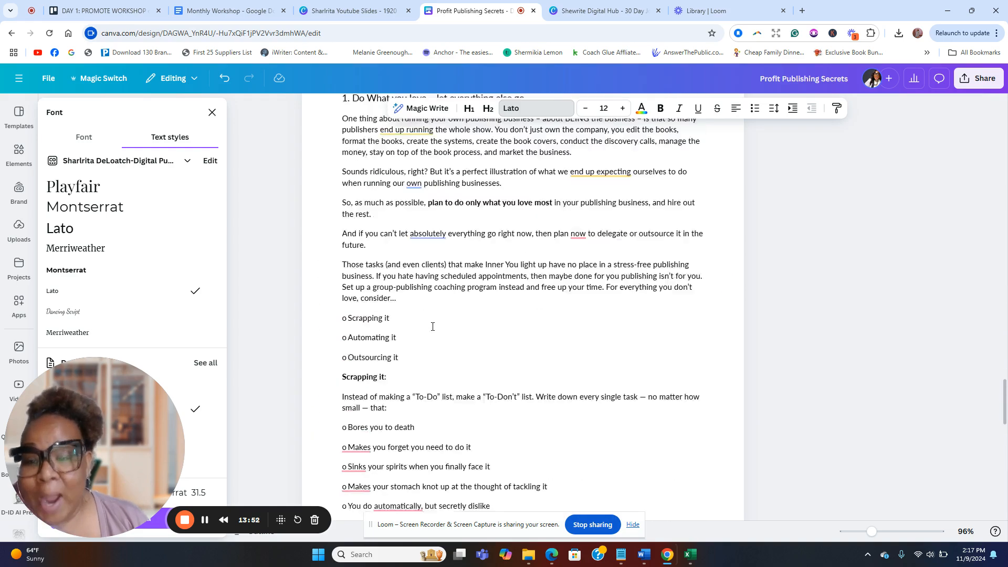
scroll(436, 315, "up", 20)
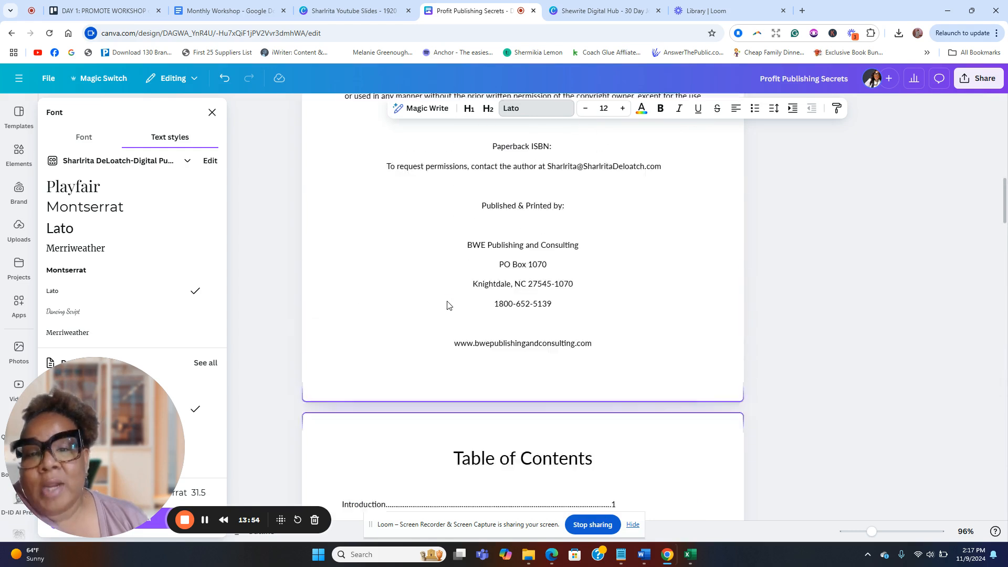
scroll(449, 298, "up", 3)
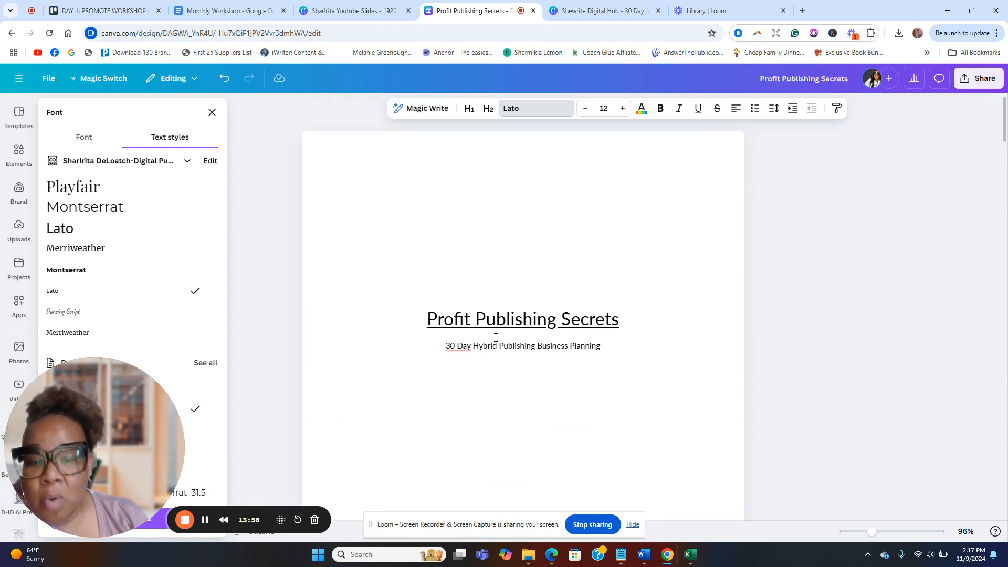
left_click(457, 346)
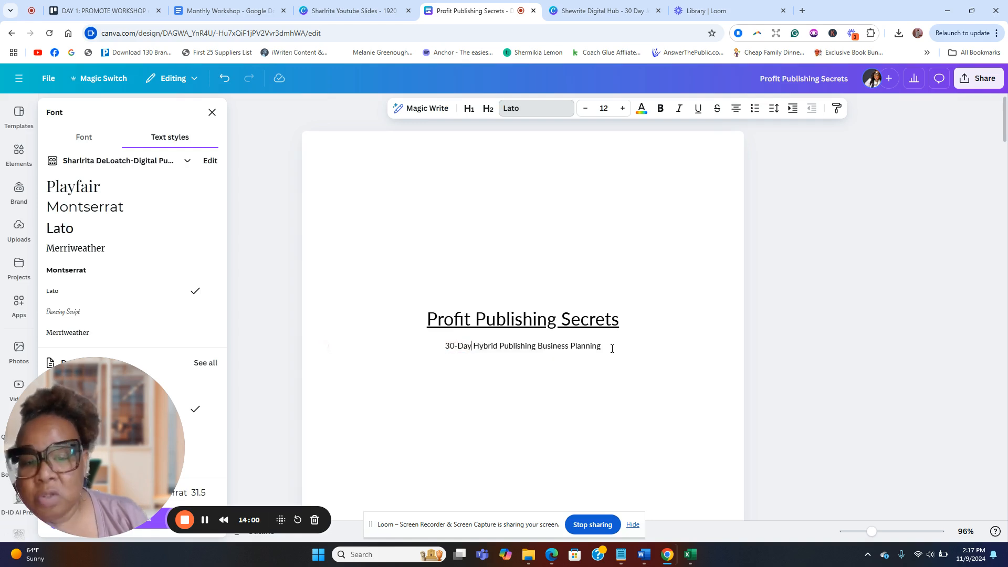
scroll(614, 315, "down", 5)
scroll(616, 310, "down", 3)
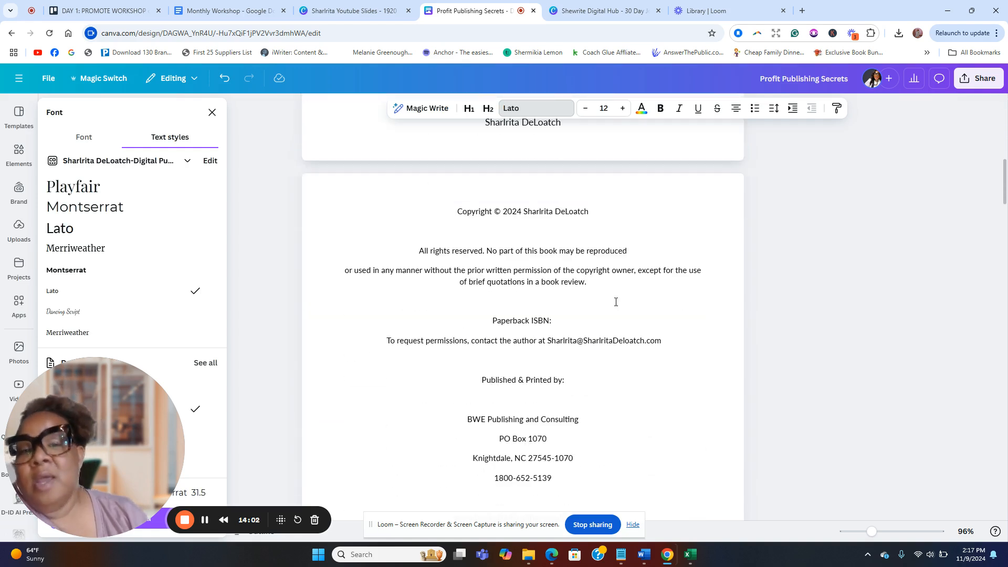
scroll(615, 301, "down", 2)
scroll(614, 300, "up", 6)
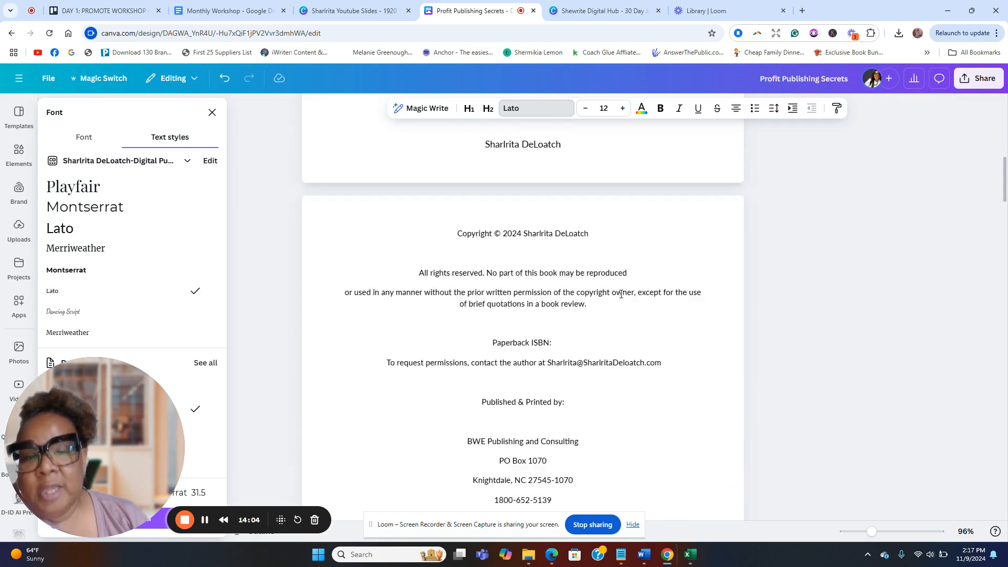
scroll(620, 300, "down", 4)
scroll(622, 300, "down", 1)
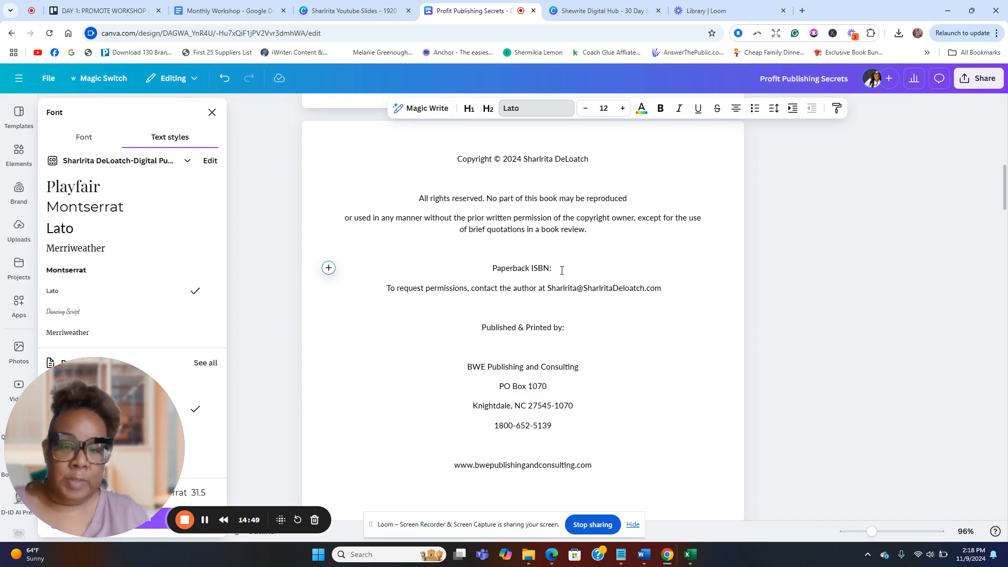
type("912")
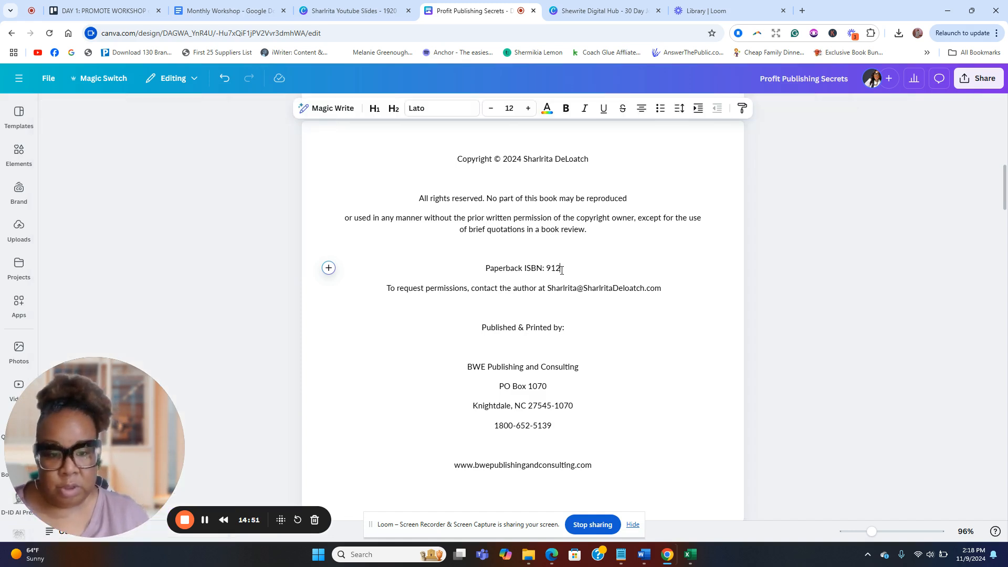
type("5364216")
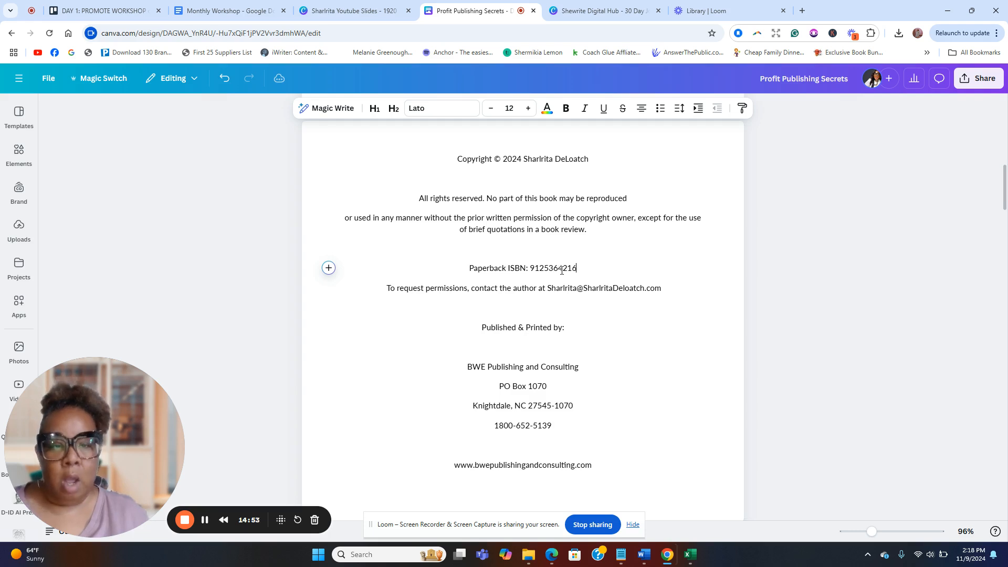
type("62-2")
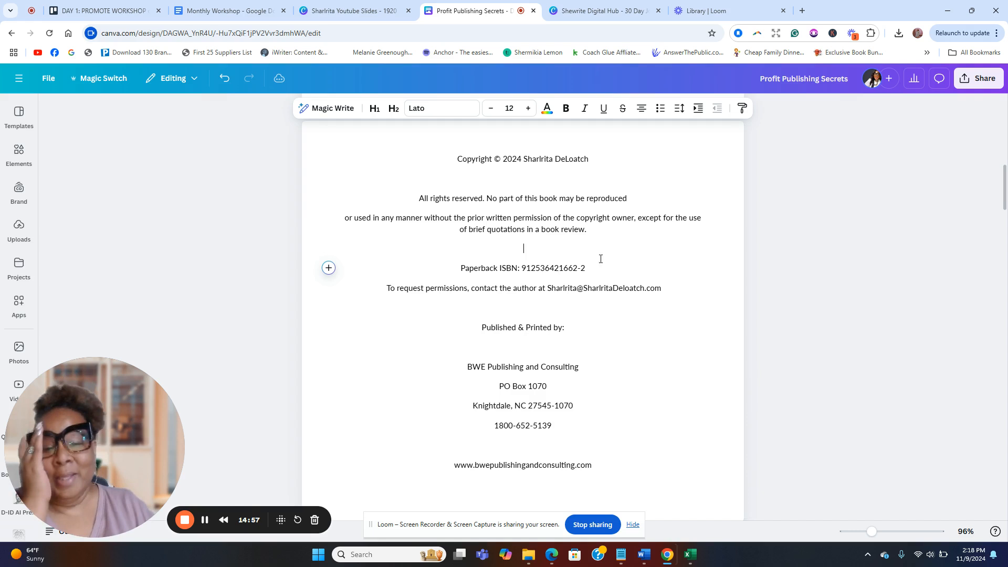
key("Up")
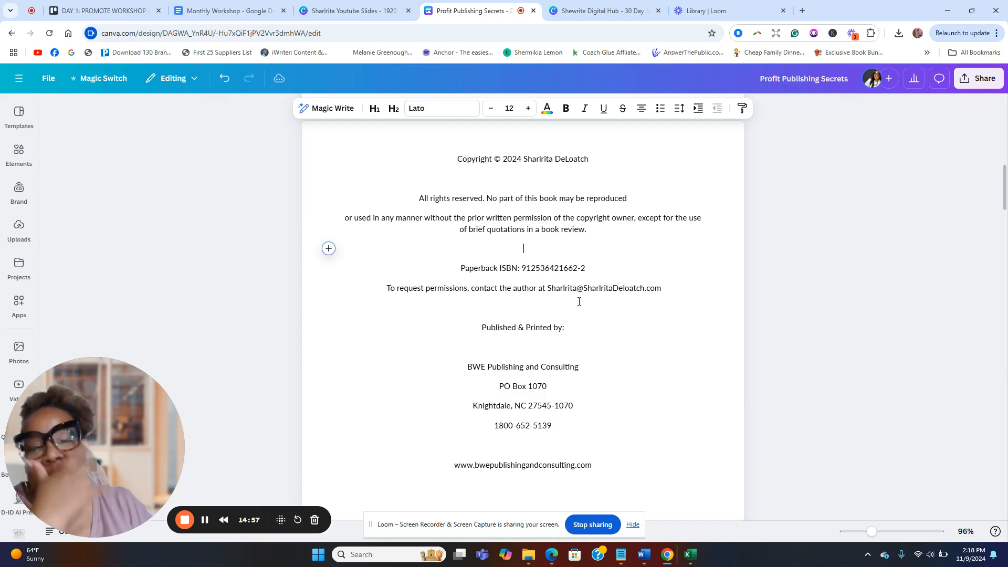
left_click(570, 268)
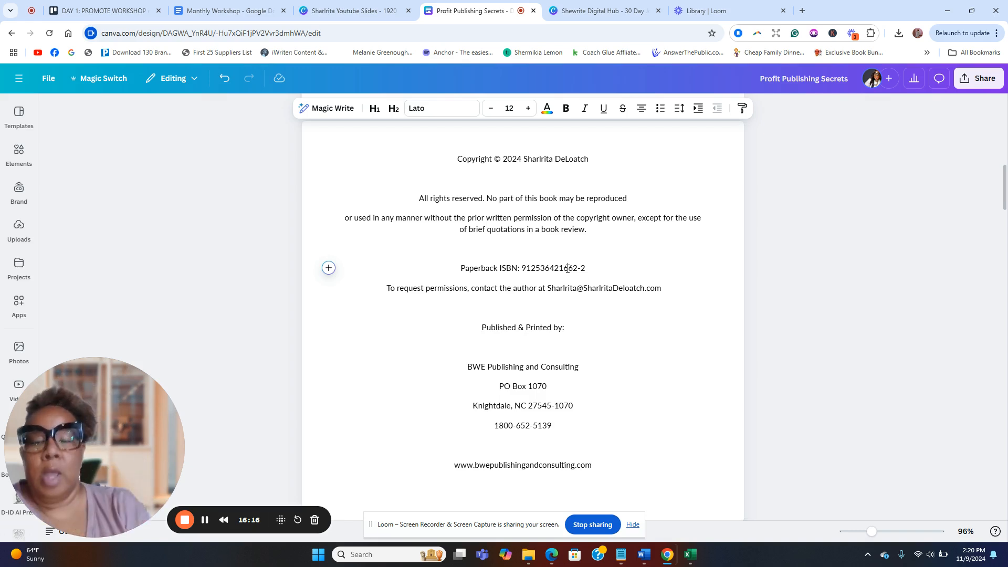
Step: Check the entered ISBN number on the copyright page
left_click(568, 268)
scroll(606, 278, "down", 8)
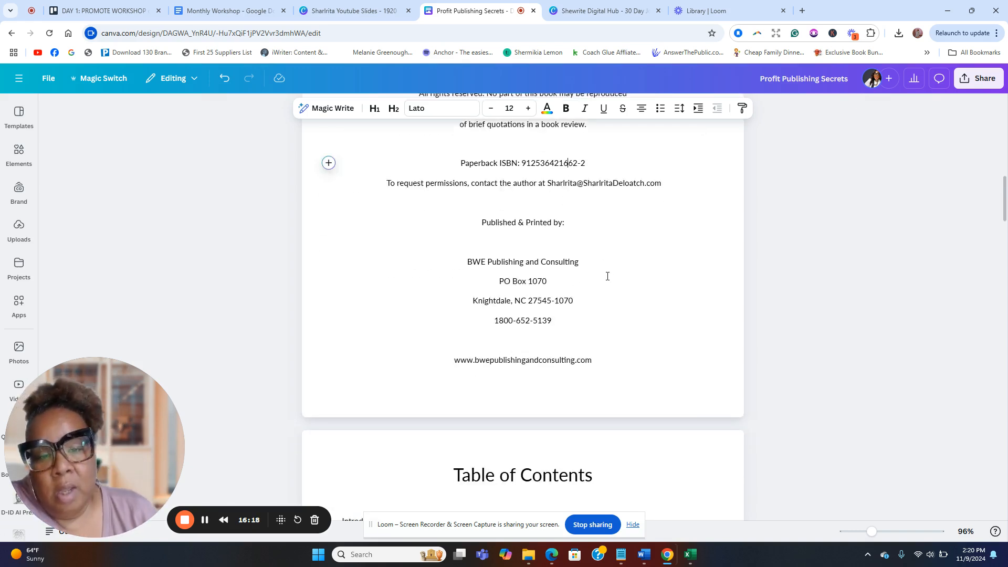
scroll(582, 320, "down", 2)
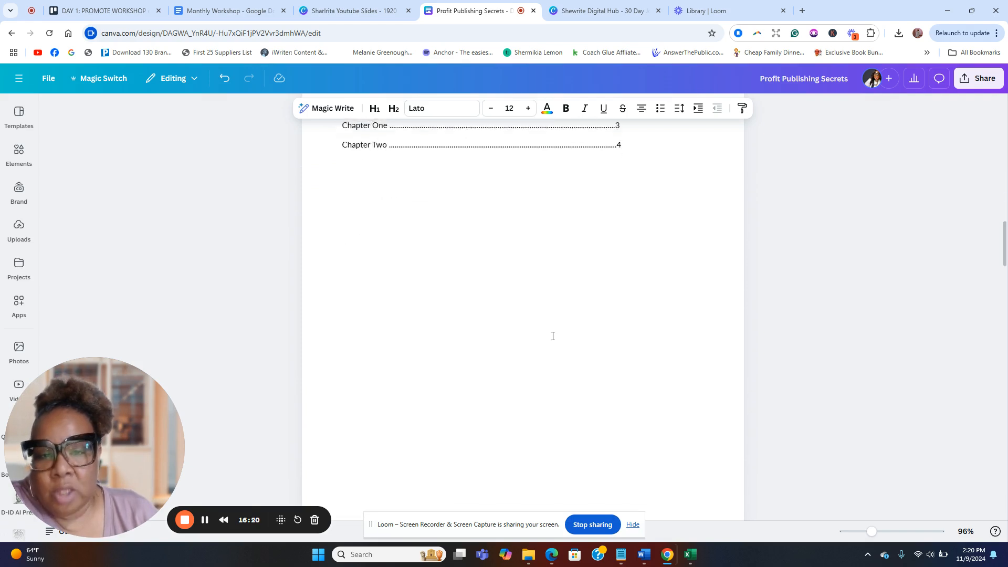
scroll(552, 335, "up", 3)
scroll(518, 304, "down", 3)
scroll(651, 362, "up", 20)
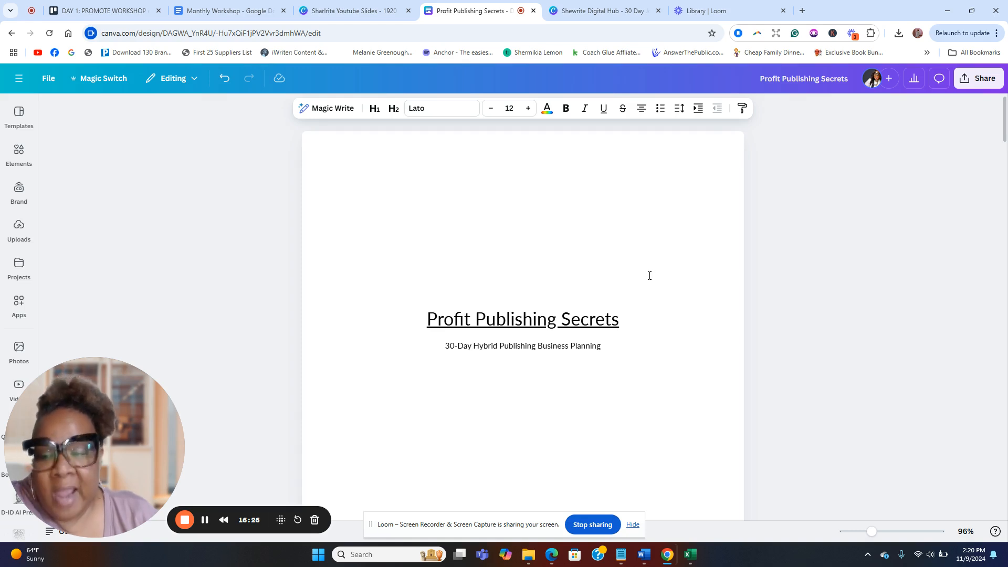
Step: Glance at the 30 Day Journal cover design tab, then return to the Profit Publishing Secrets doc
left_click(356, 12)
left_click(573, 12)
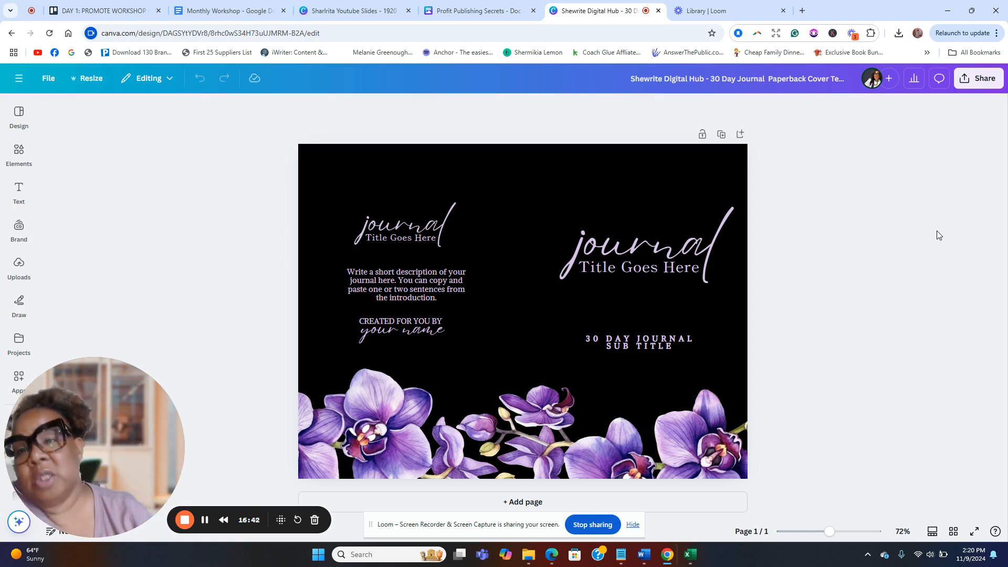
left_click(457, 17)
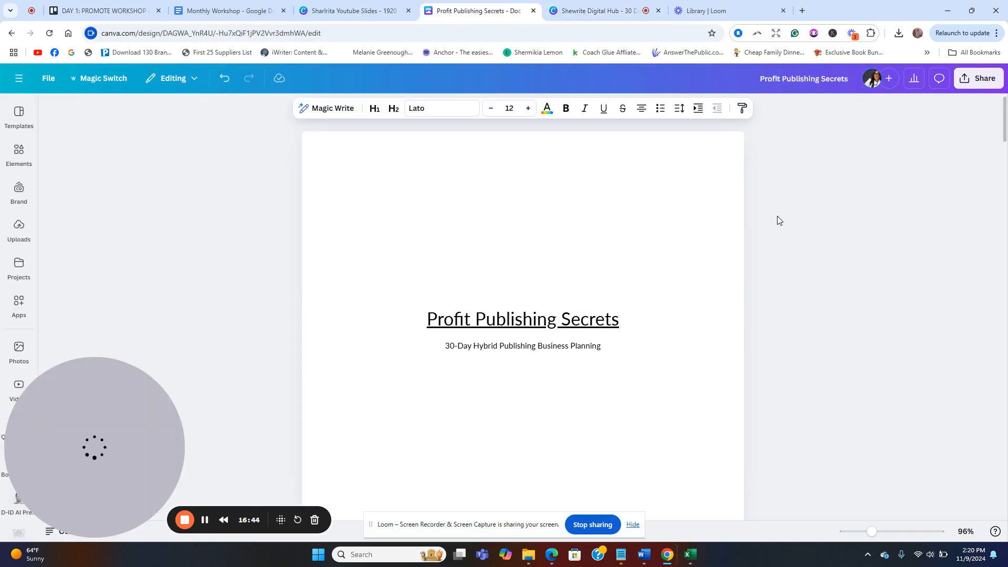
Step: Open the doc's Magic Switch options and browse the Translate target-language list
left_click(95, 79)
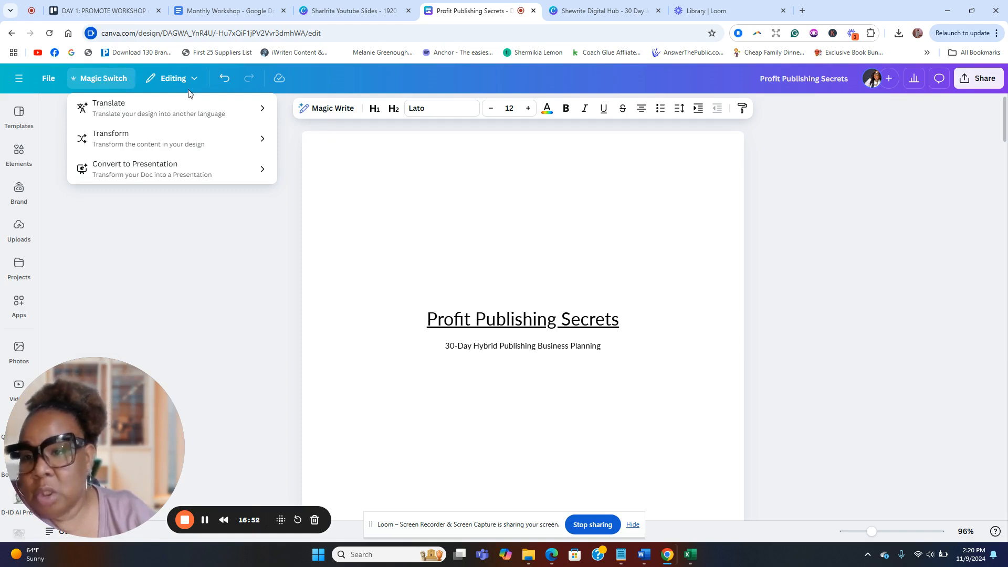
left_click(156, 198)
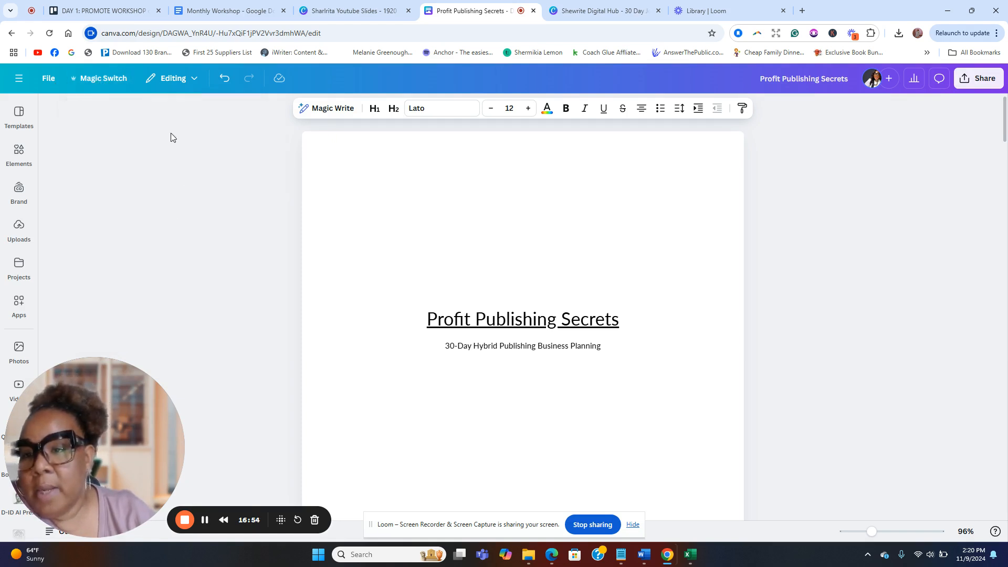
left_click(523, 185)
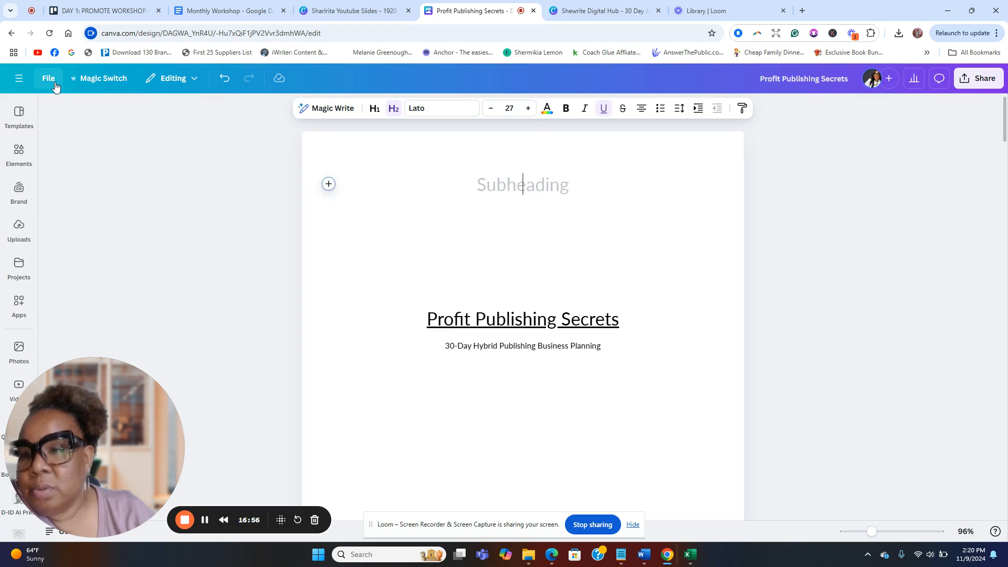
left_click(53, 81)
left_click(99, 81)
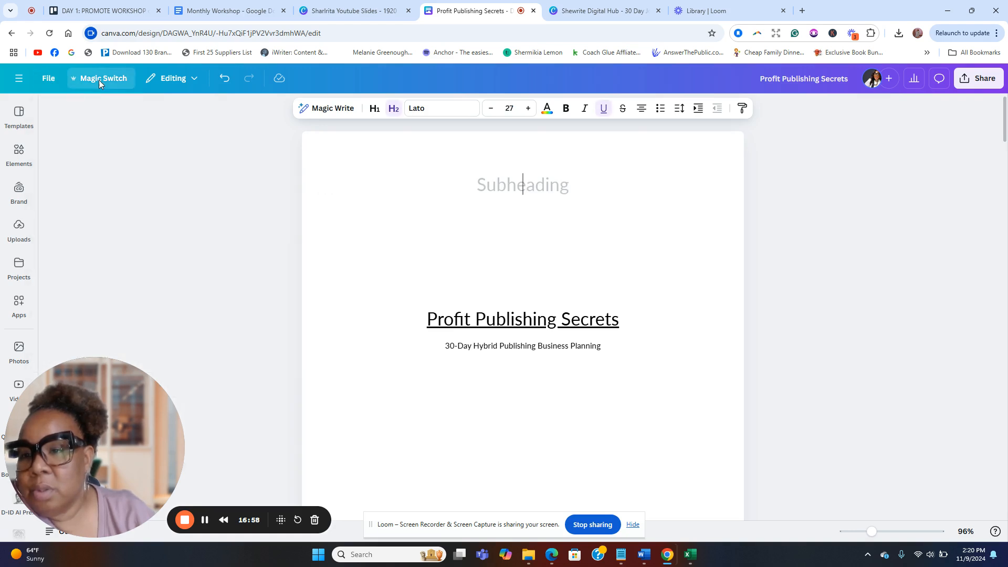
left_click(98, 80)
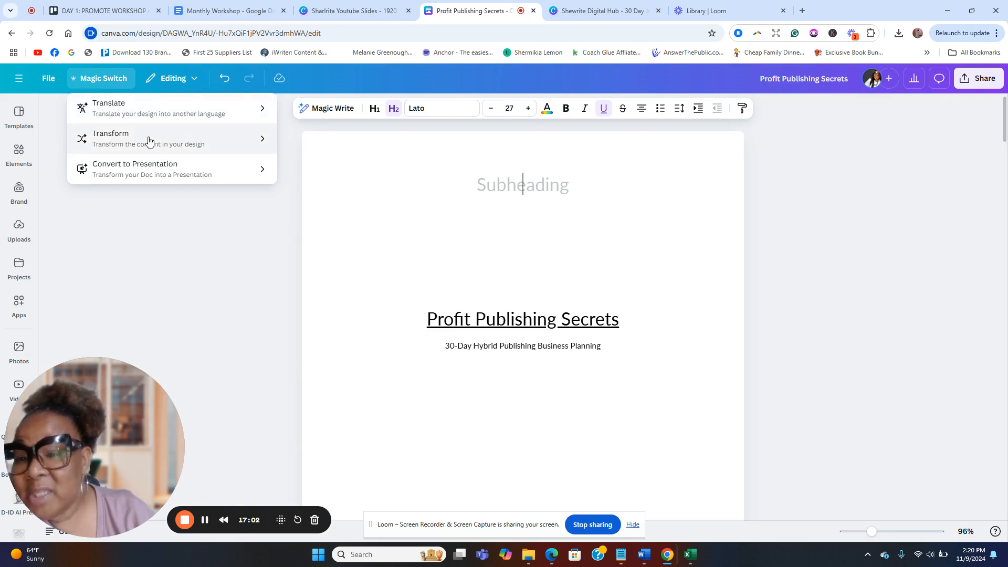
left_click(173, 111)
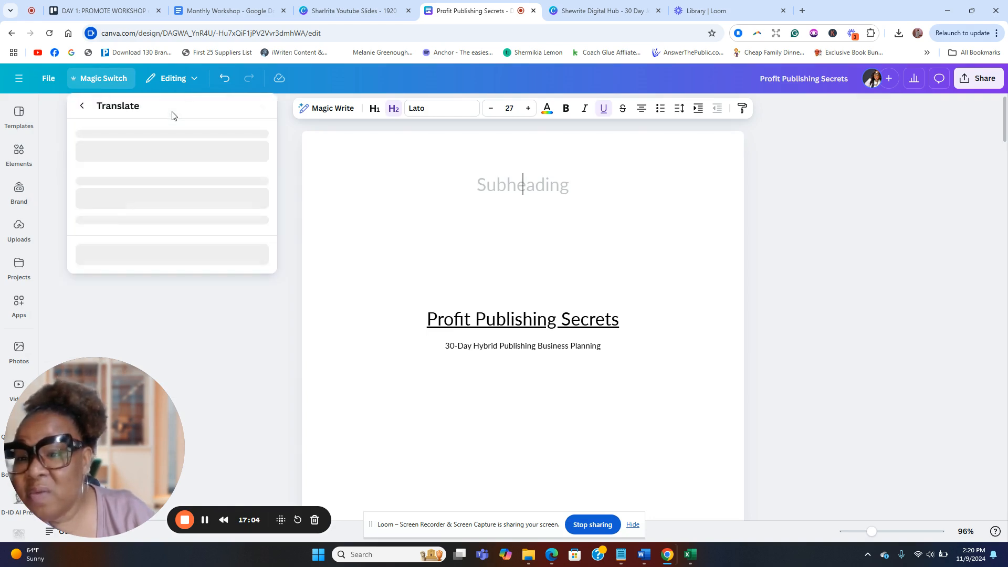
left_click(125, 157)
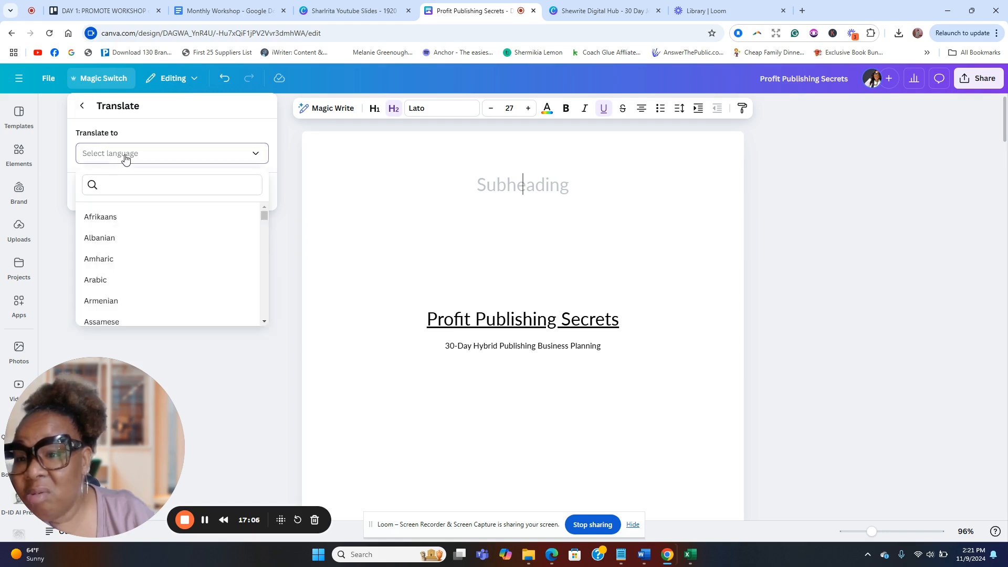
left_click(125, 158)
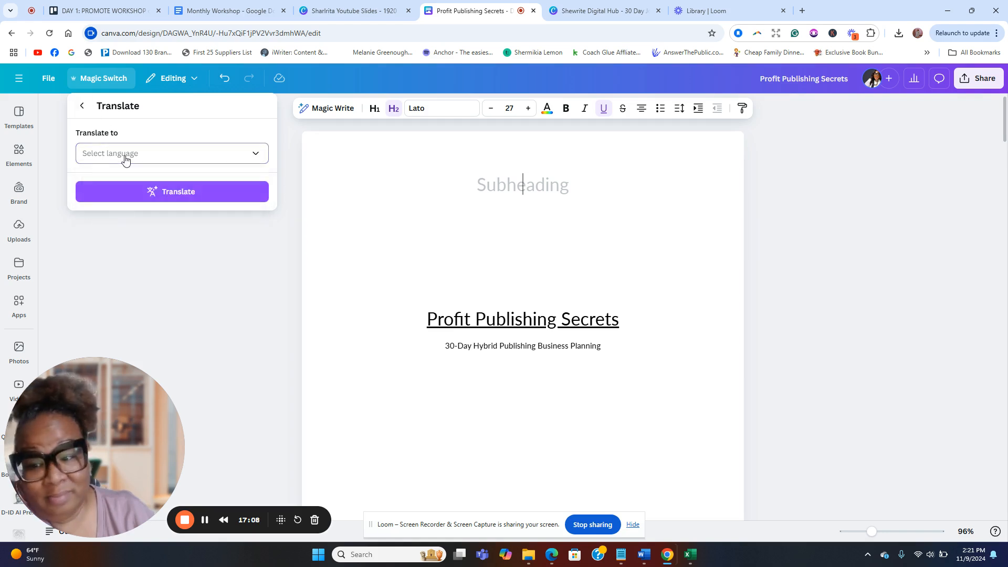
left_click(83, 105)
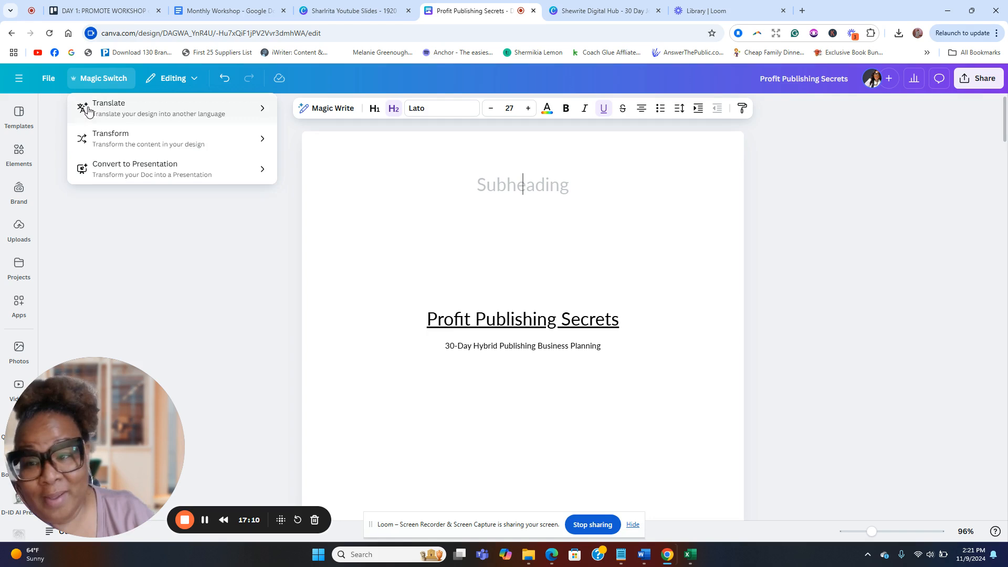
Step: Look over the Transform options, then the Editing mode and File menus
left_click(162, 148)
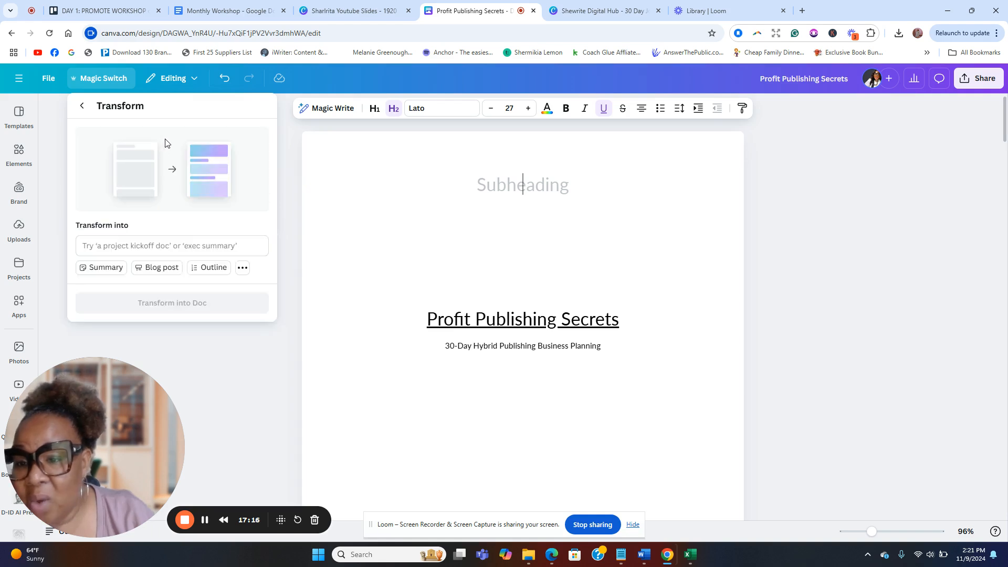
left_click(333, 188)
left_click(181, 79)
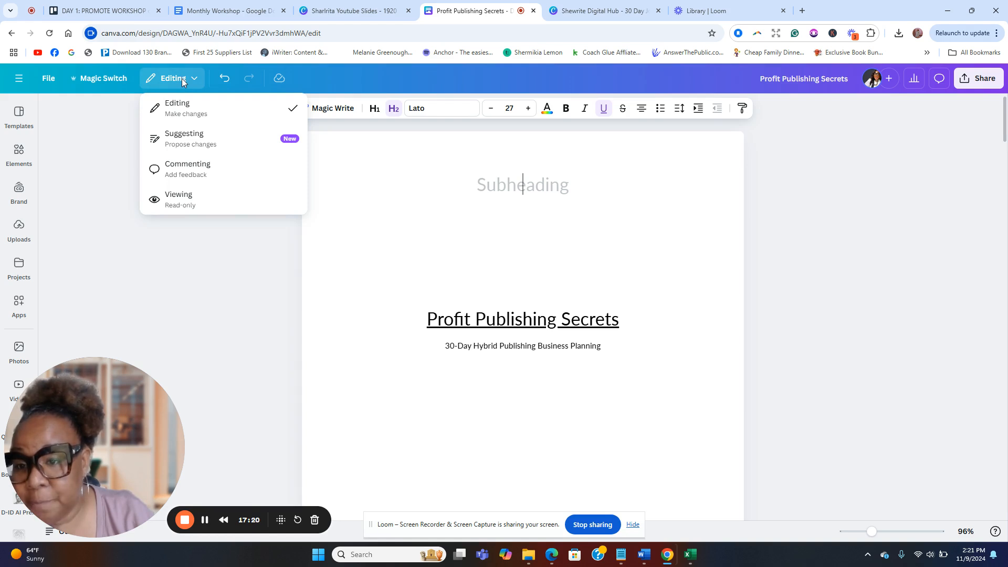
left_click(116, 129)
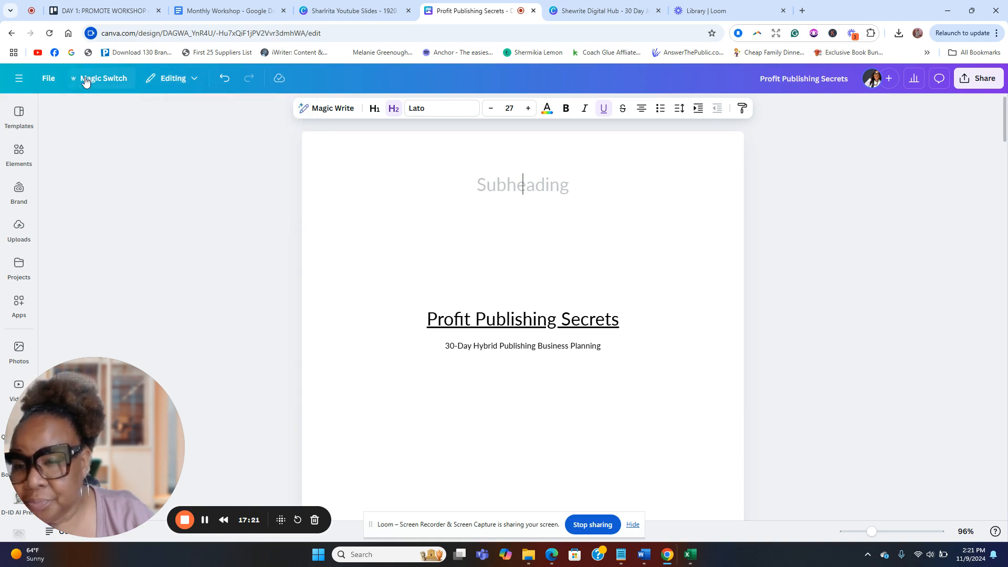
left_click(49, 79)
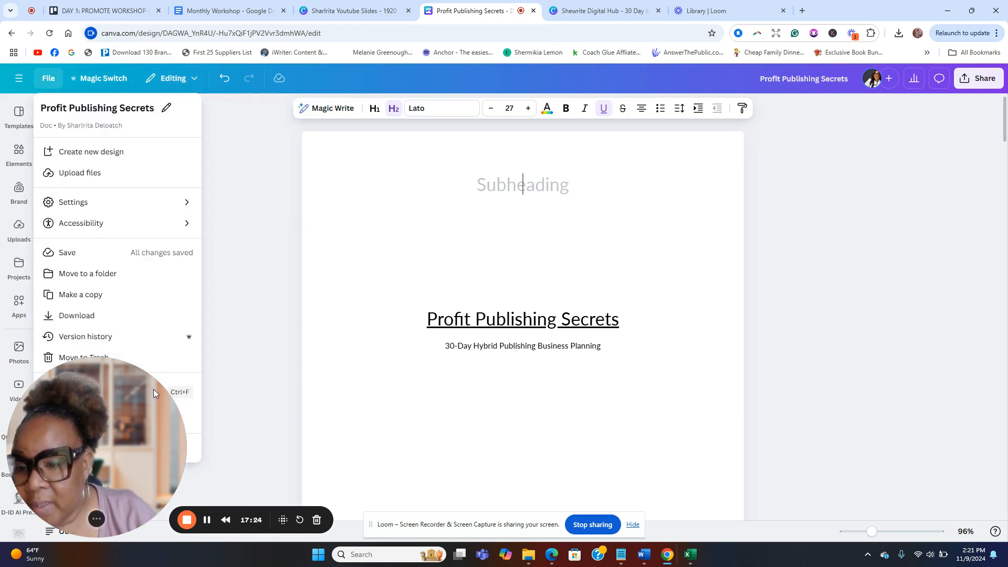
left_click_drag(153, 389, 361, 392)
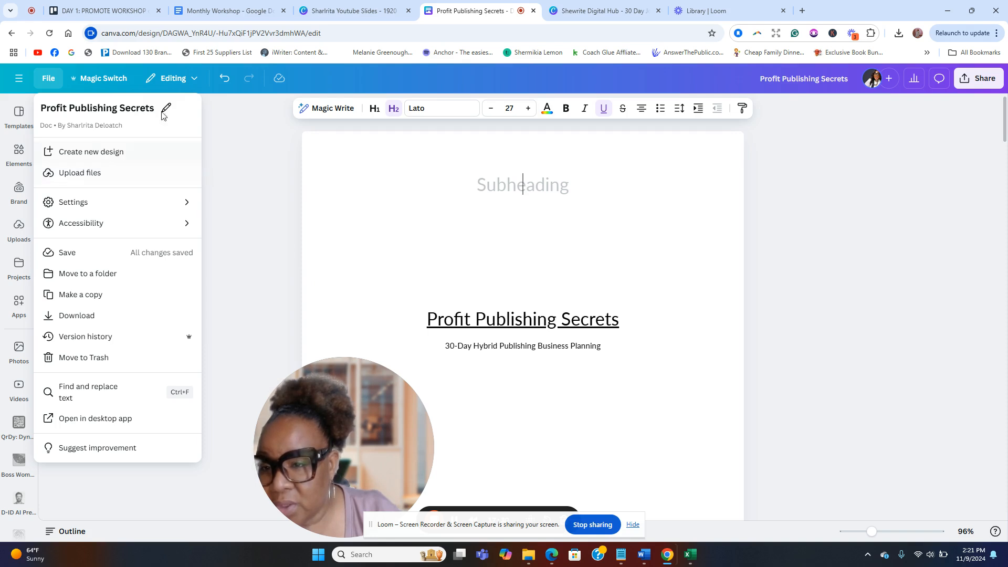
left_click(169, 83)
left_click(169, 83)
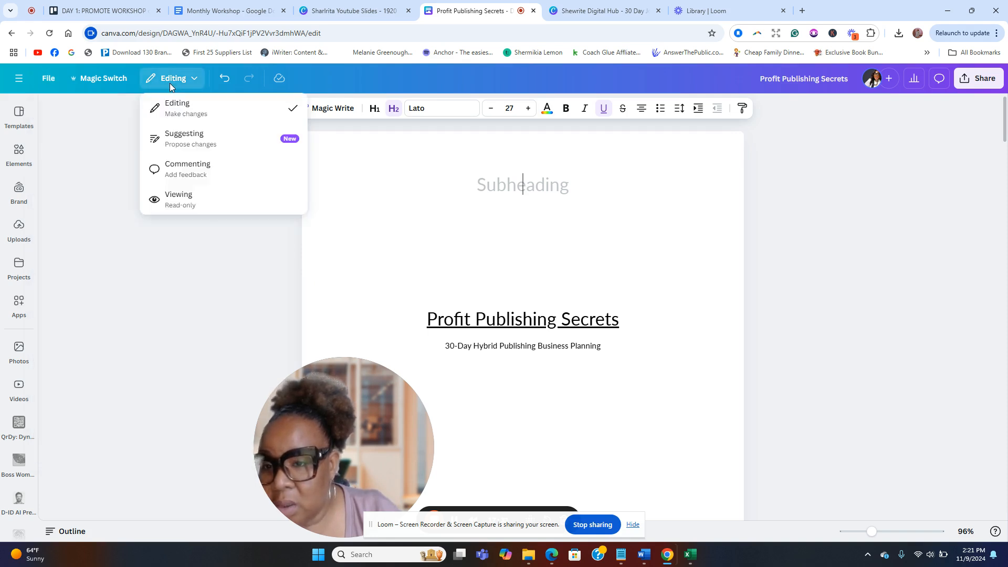
left_click(120, 78)
Step: Reopen Magic Switch's Transform options and browse more suggested transformation types
left_click(121, 78)
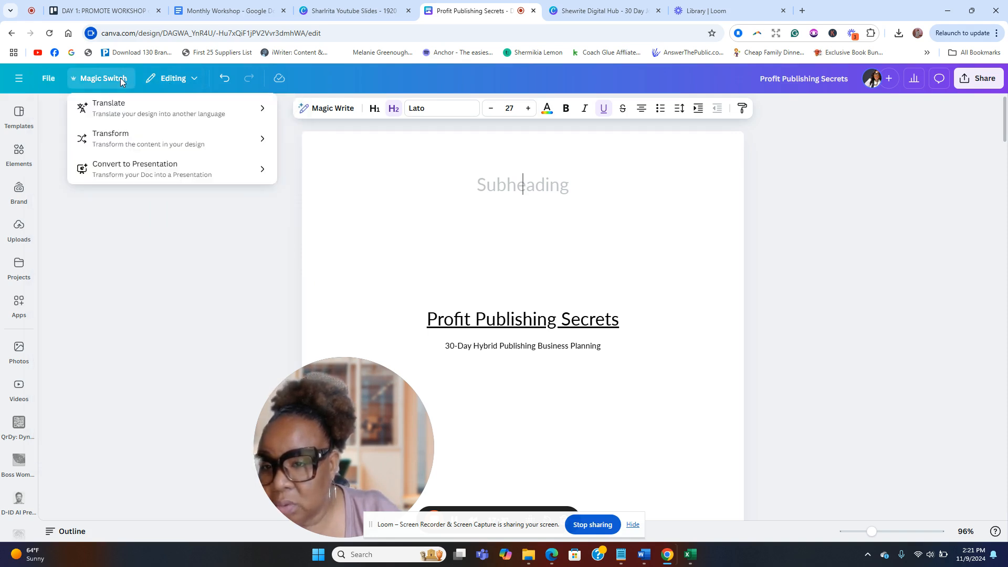
left_click(132, 150)
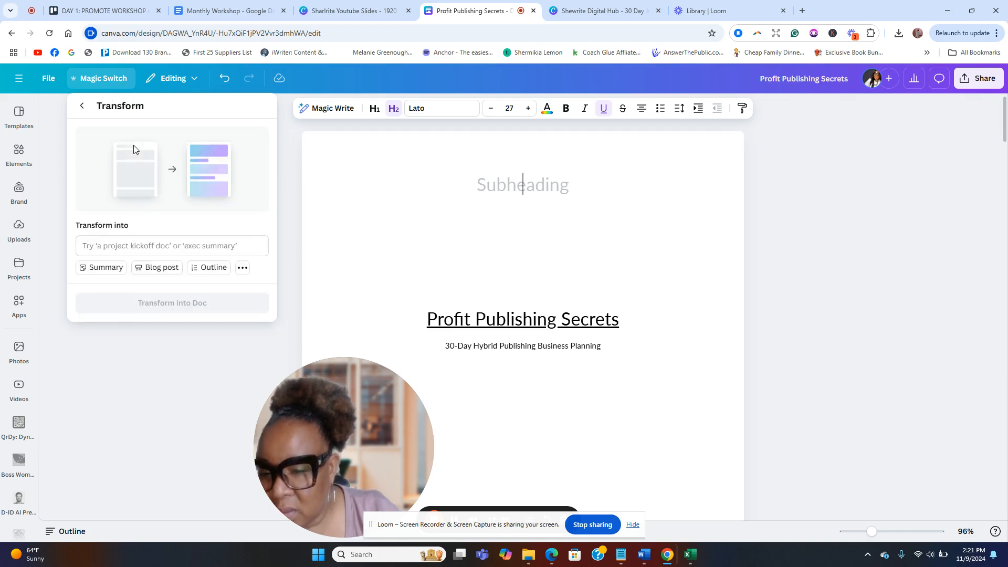
left_click(243, 268)
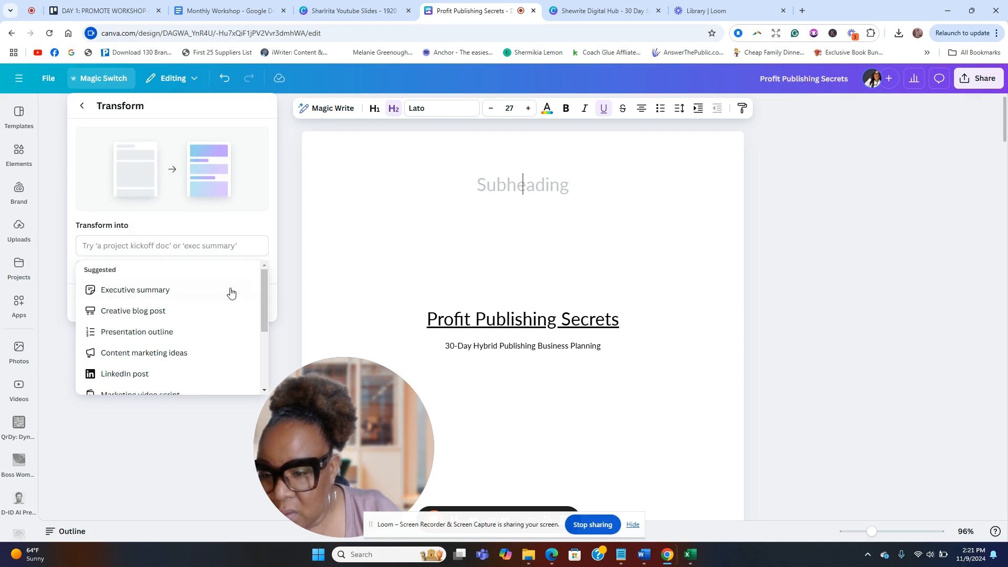
scroll(231, 296, "down", 3)
scroll(234, 300, "up", 3)
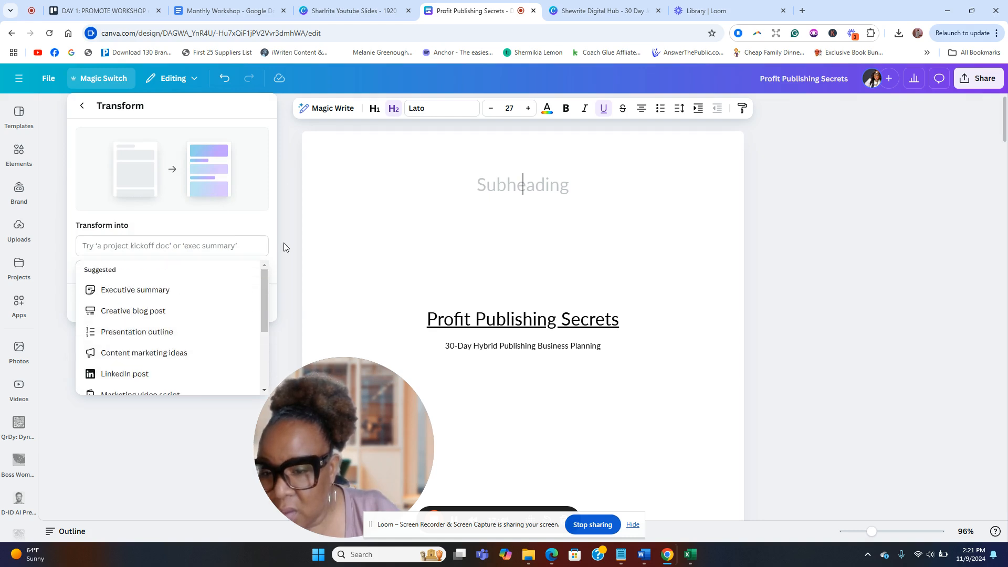
left_click(137, 151)
left_click(83, 106)
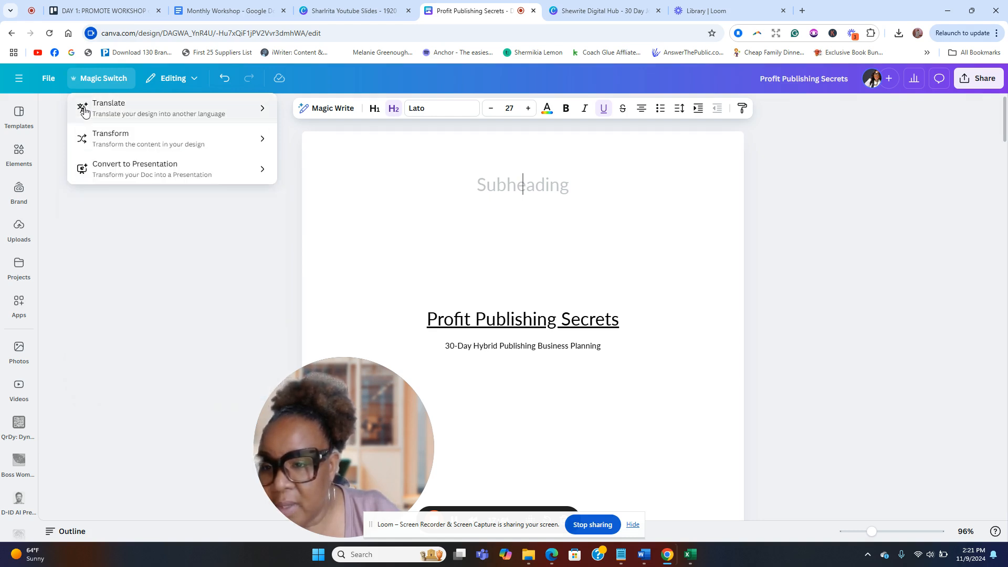
Step: Preview Convert to Presentation and the Share panel, then open the File menu
left_click(203, 174)
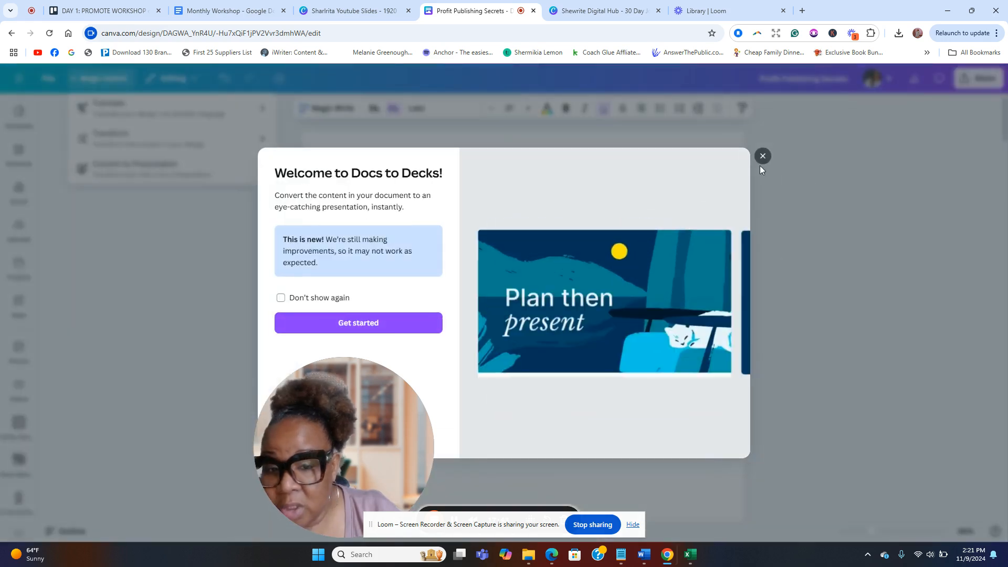
left_click(763, 156)
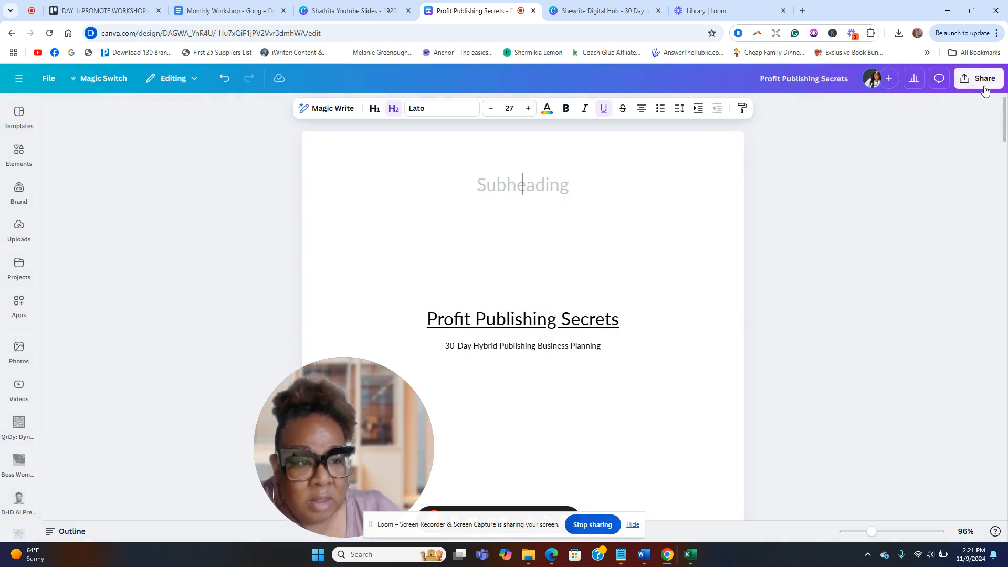
left_click(966, 84)
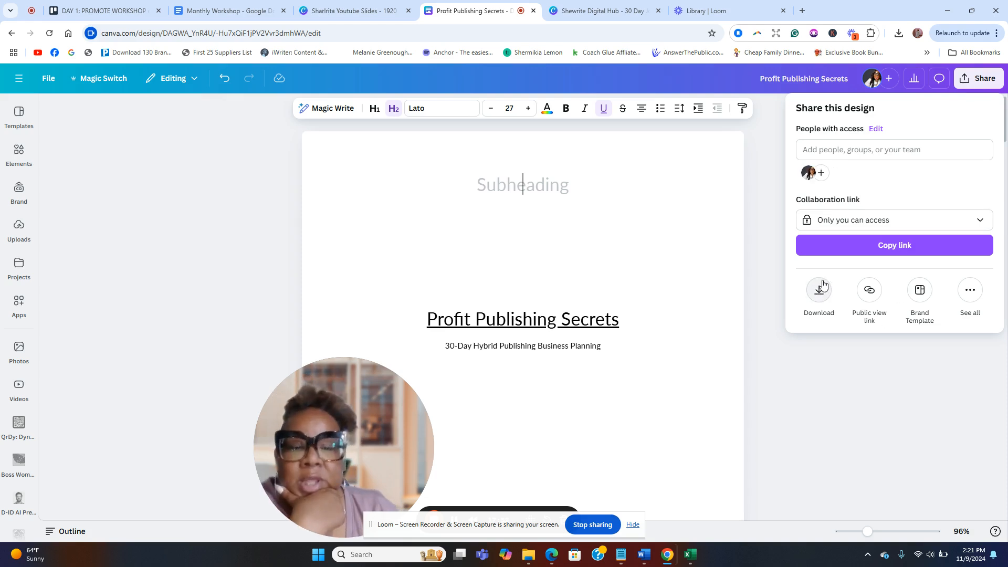
left_click(653, 215)
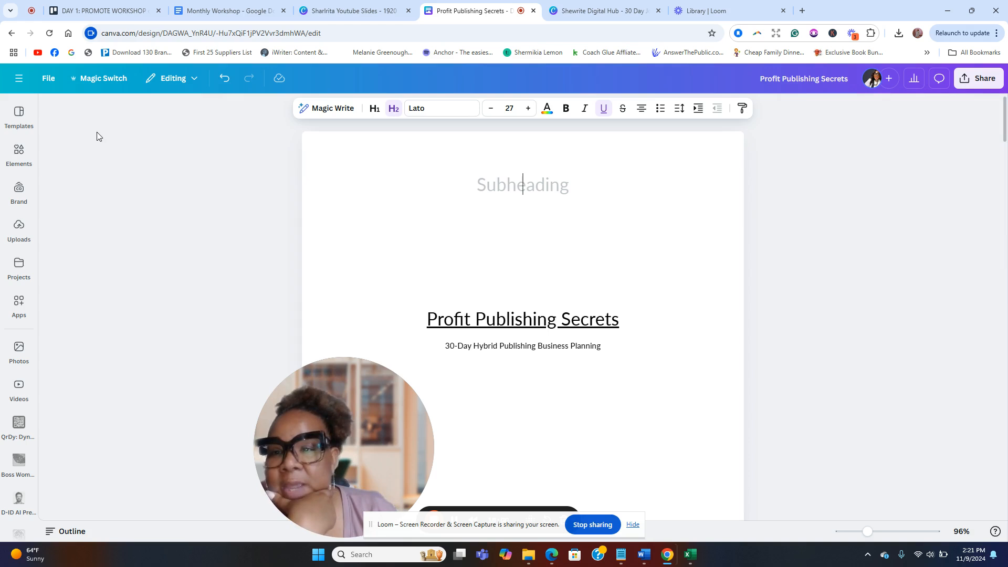
left_click(95, 80)
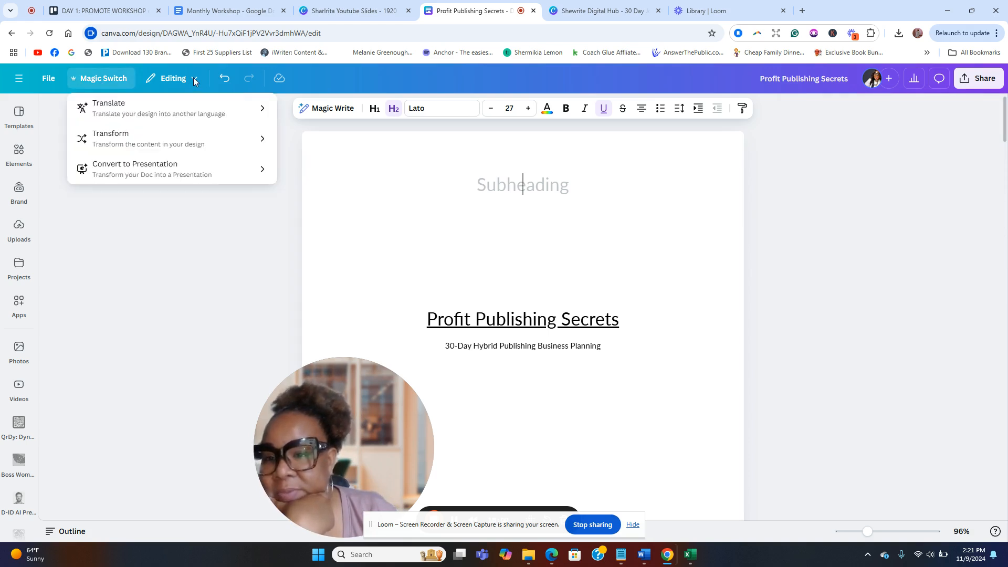
left_click(43, 80)
left_click(45, 84)
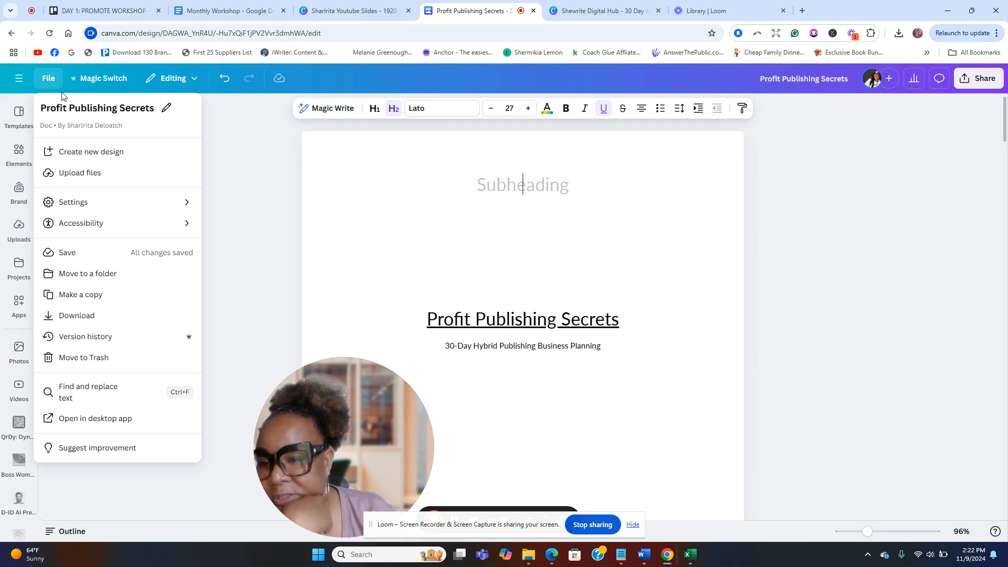
Step: Turn off Show page layout in File > Settings
mouse_move(87, 202)
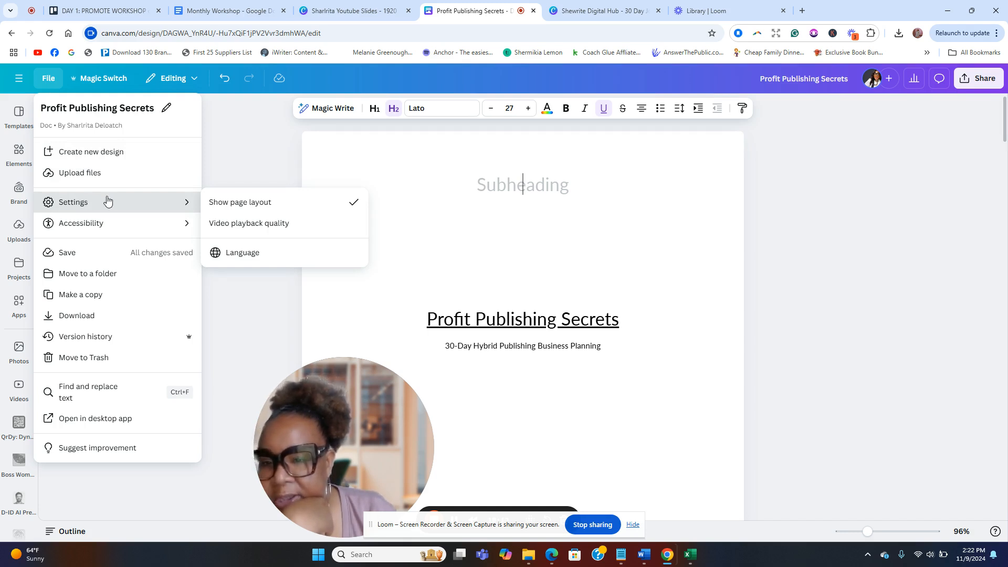
left_click(847, 288)
scroll(880, 454, "down", 6)
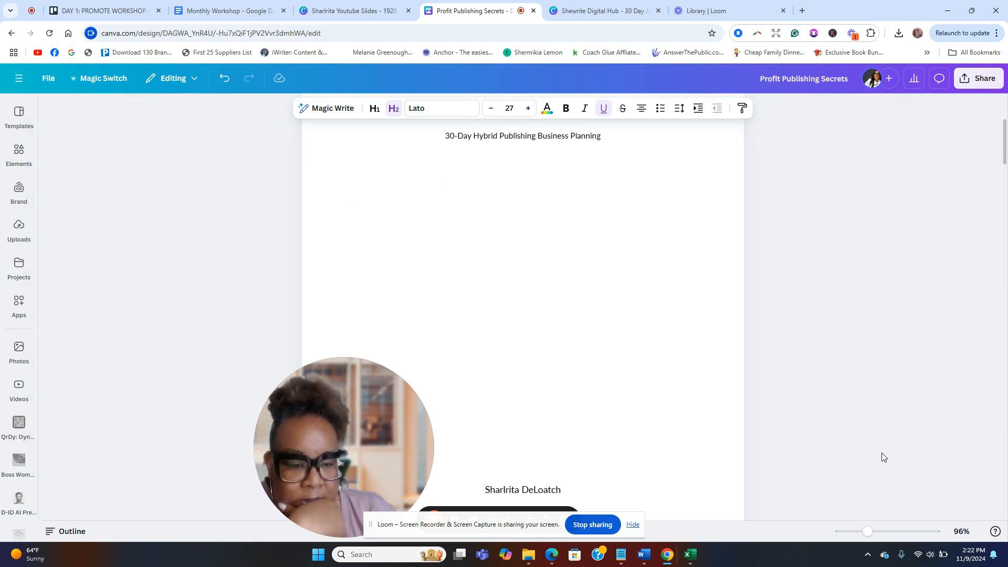
scroll(660, 300, "up", 4)
left_click(52, 77)
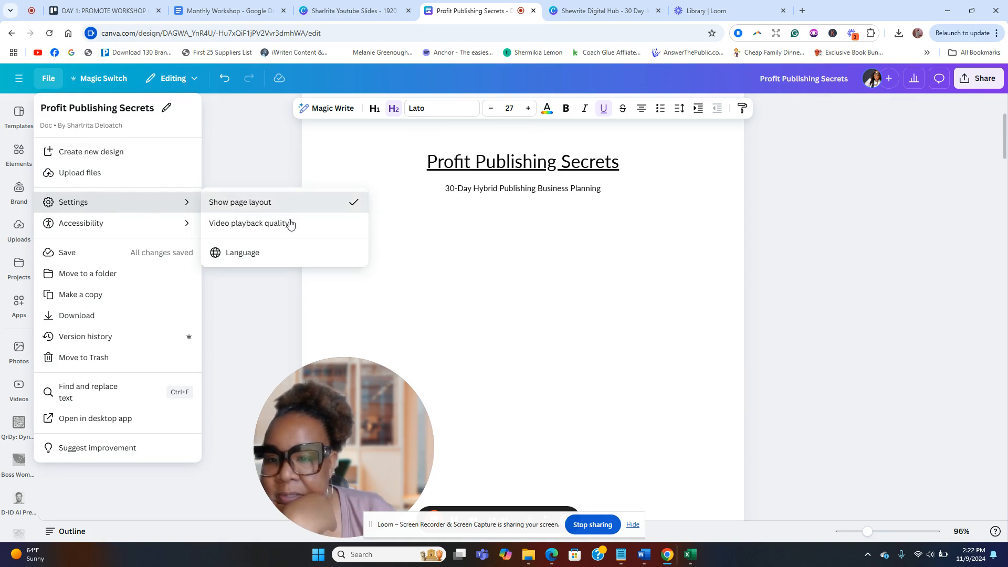
left_click(247, 202)
Step: Turn Show page layout back on from File > Settings
left_click(682, 247)
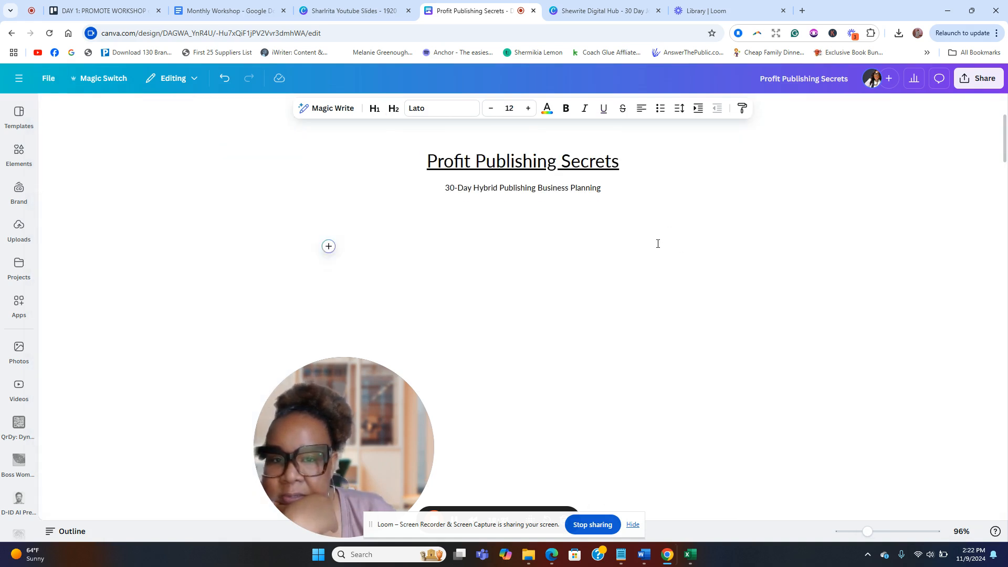
scroll(658, 244, "up", 3)
scroll(477, 184, "down", 2)
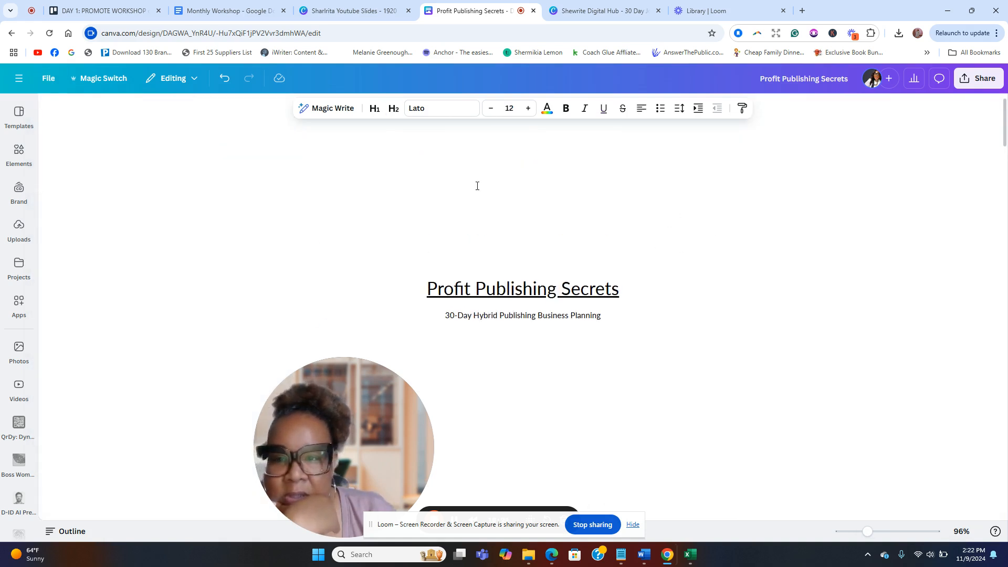
left_click(46, 79)
mouse_move(95, 202)
left_click(263, 211)
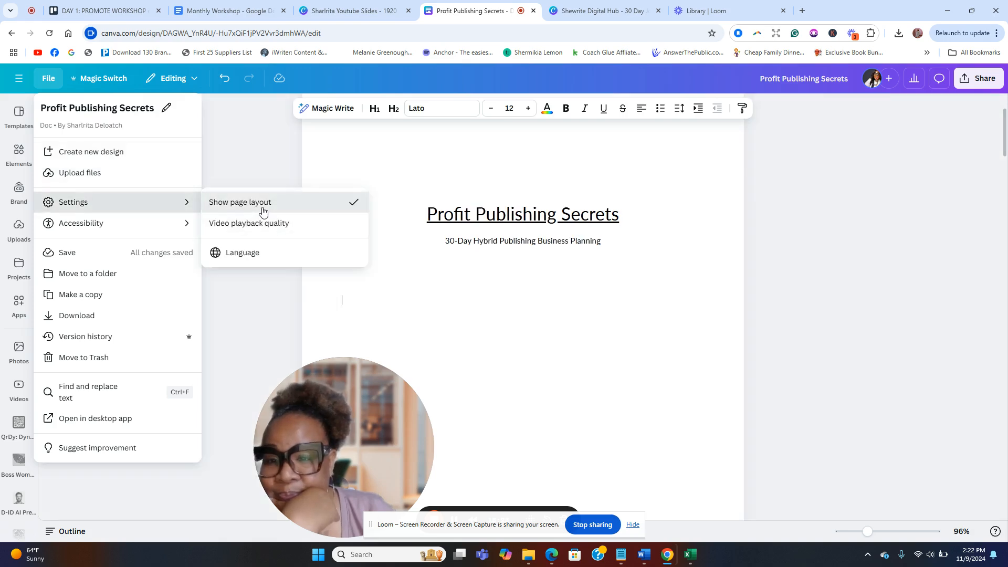
scroll(495, 286, "down", 20)
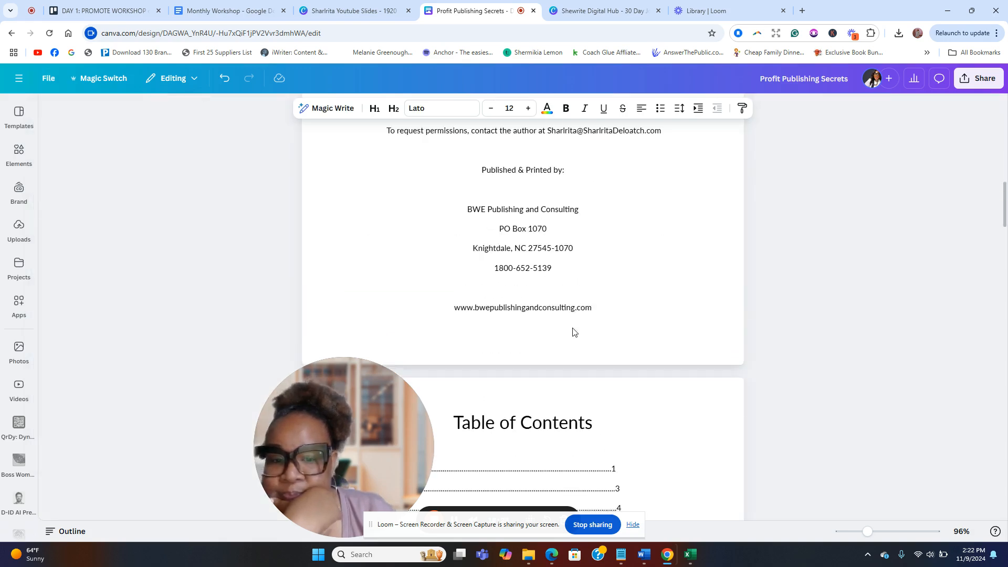
scroll(874, 313, "down", 20)
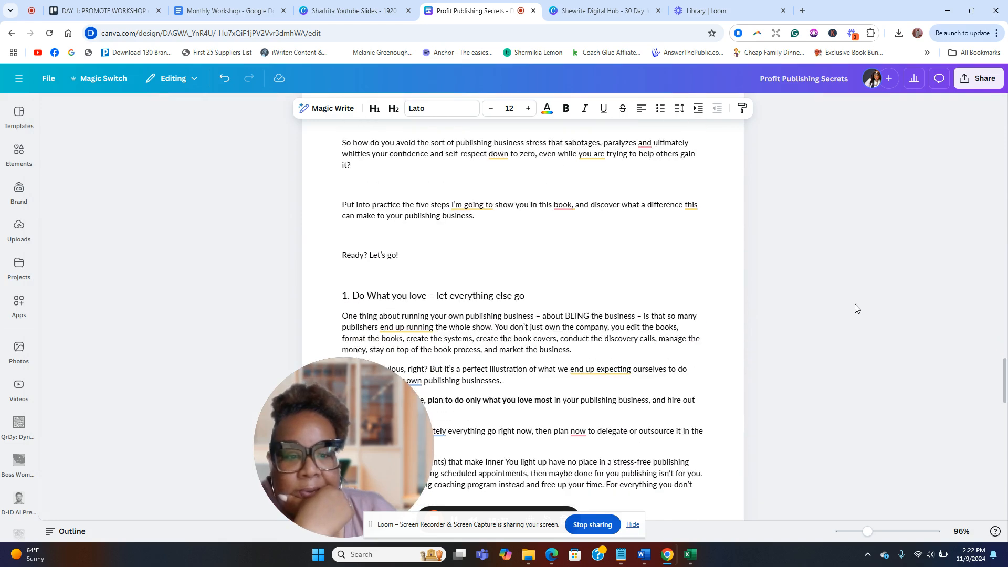
scroll(840, 387, "down", 3)
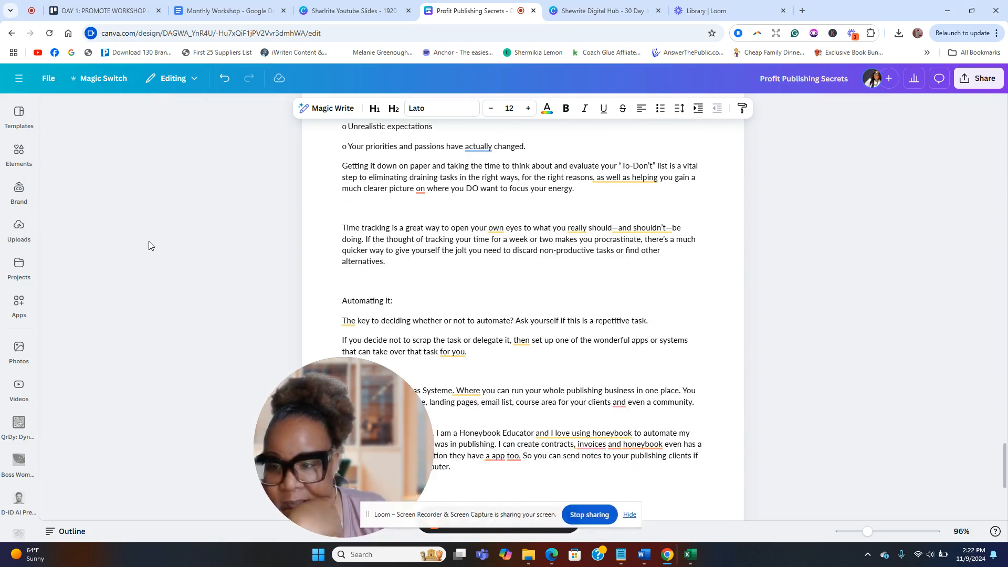
left_click(964, 84)
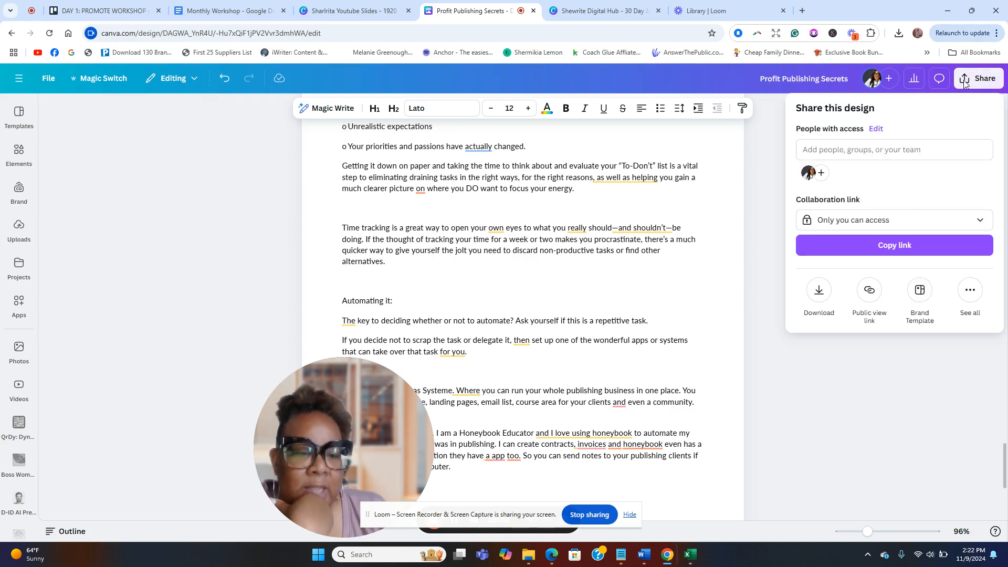
left_click(954, 412)
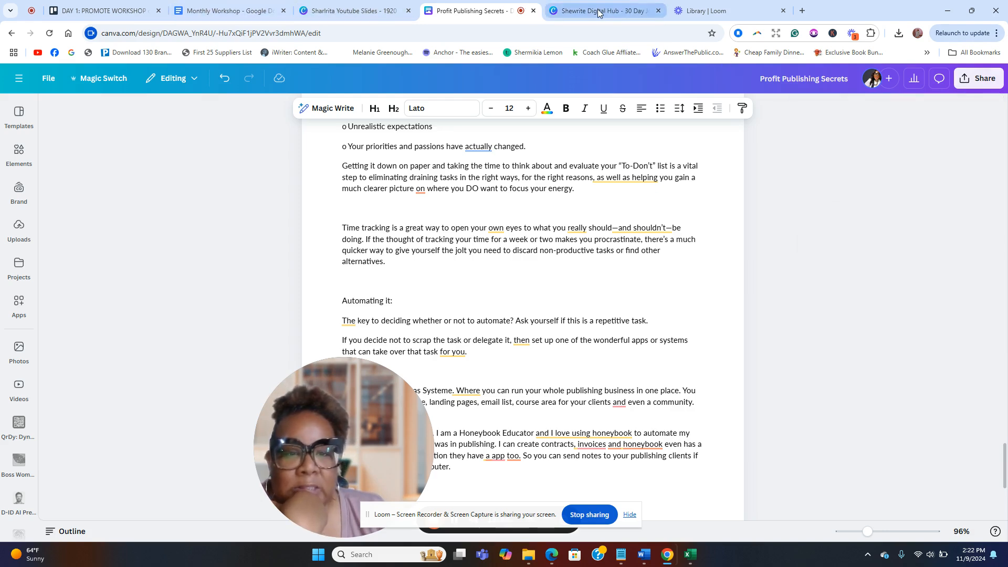
Step: On the 30 Day Journal cover, enter a custom size of 8.5 × 11 in, then dismiss without resizing
left_click(598, 12)
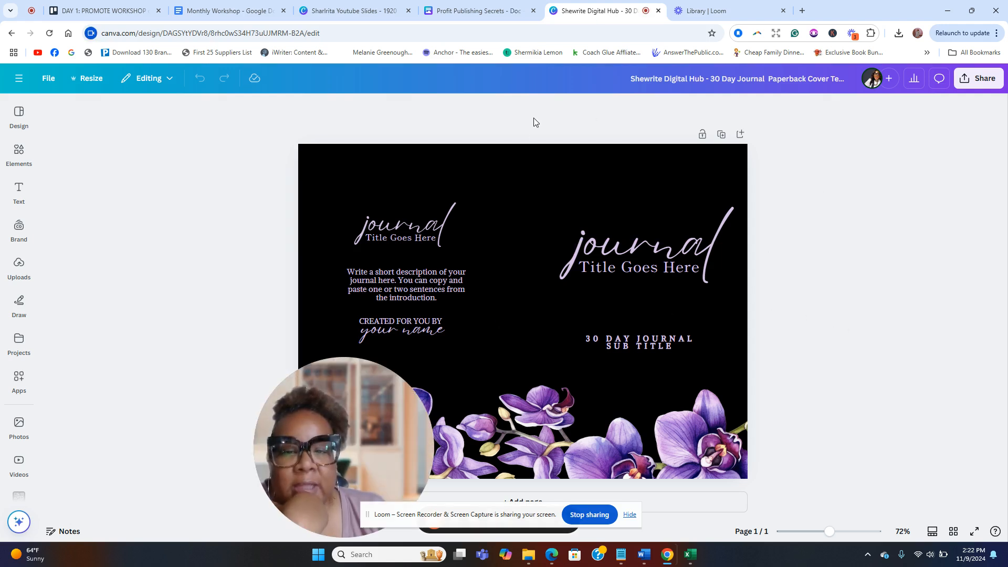
left_click(90, 79)
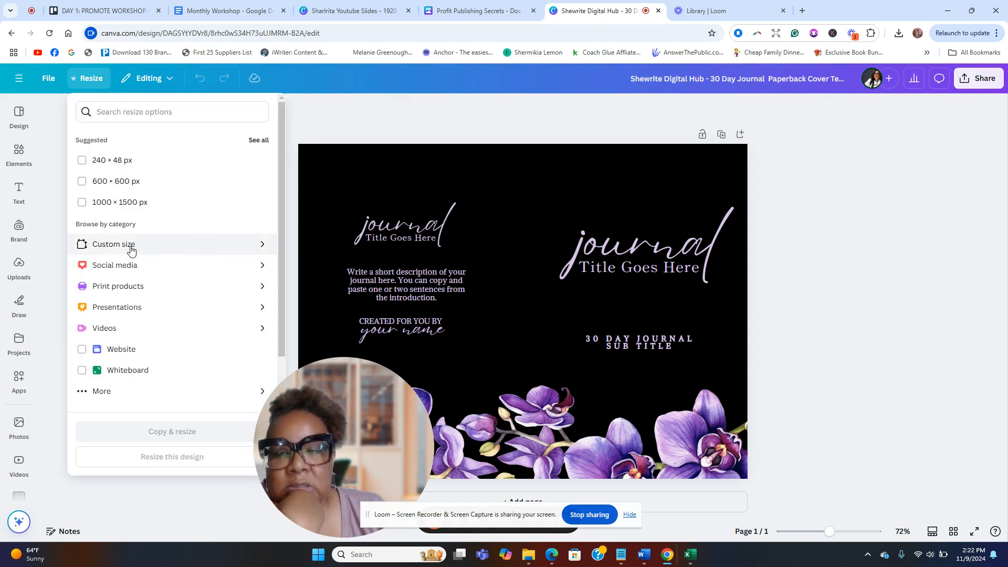
left_click(131, 251)
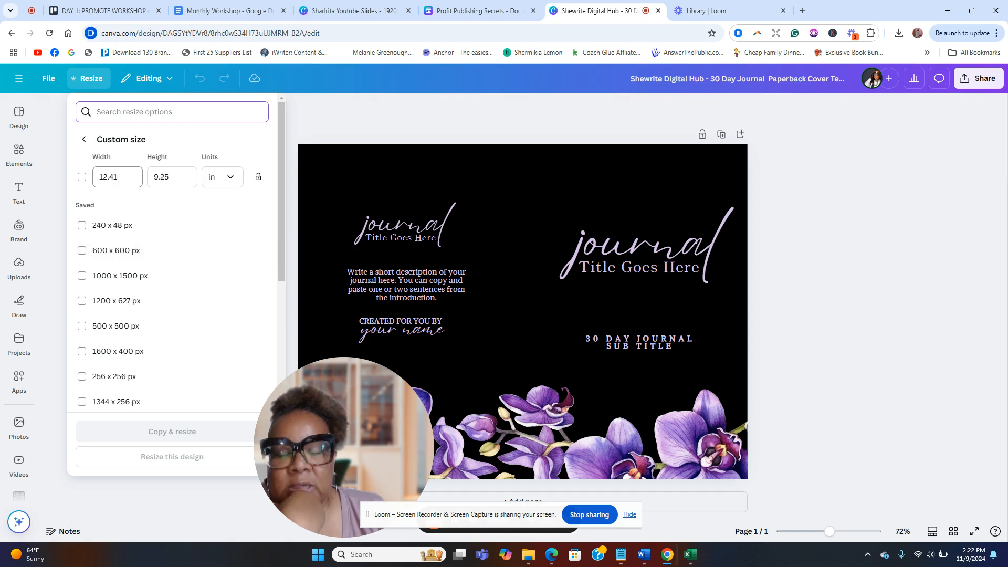
left_click_drag(117, 178, 101, 177)
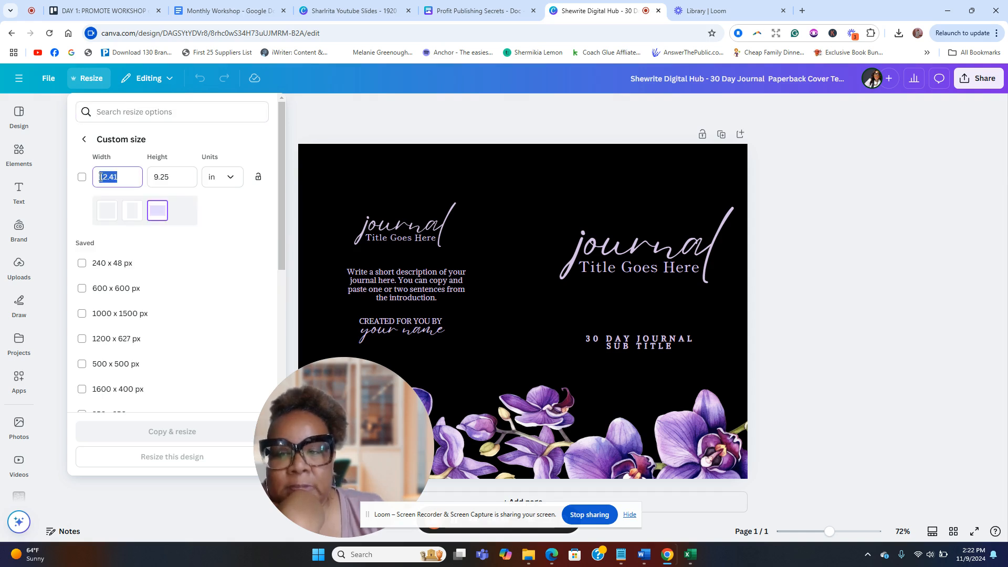
type("8.5")
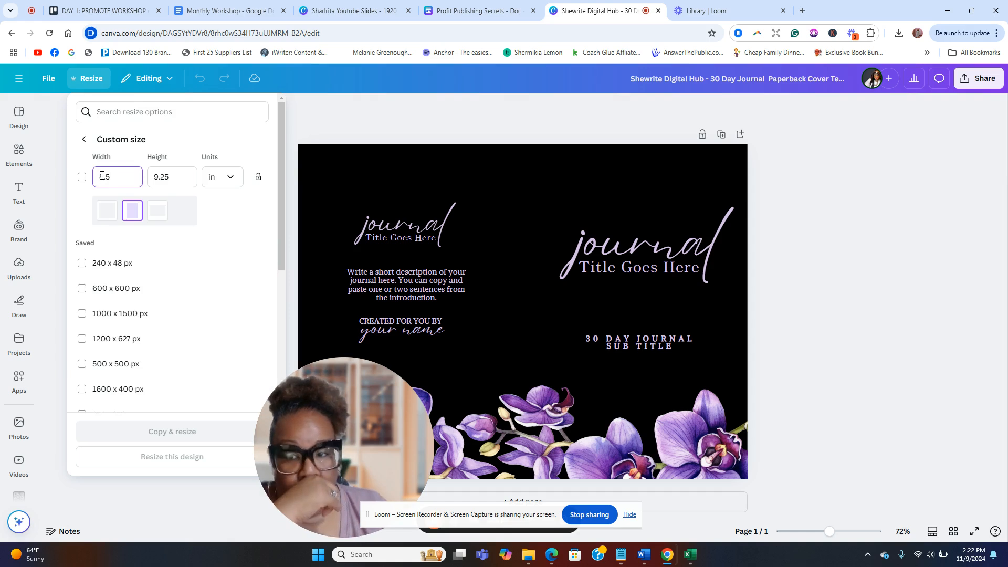
key("Tab")
type("11")
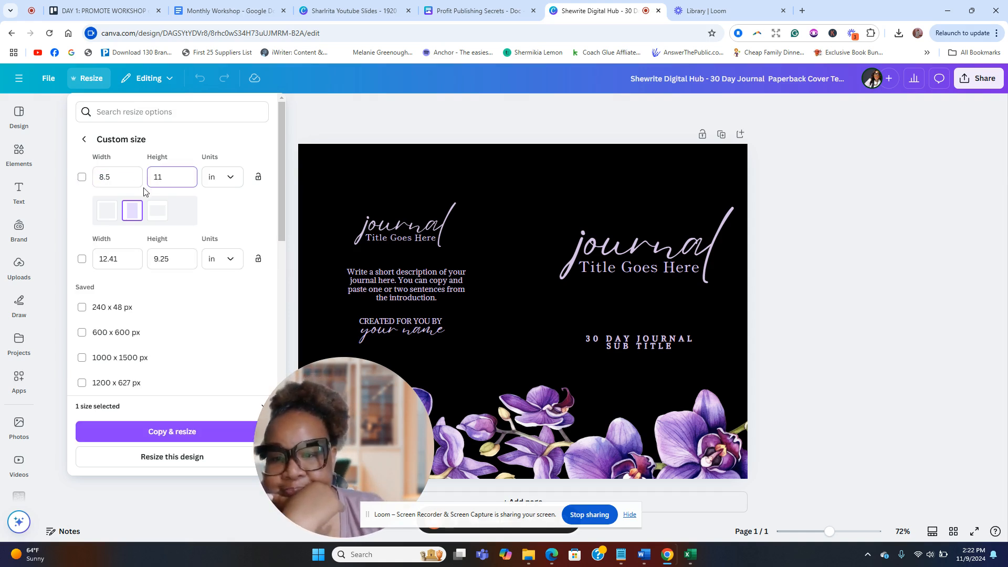
left_click(812, 286)
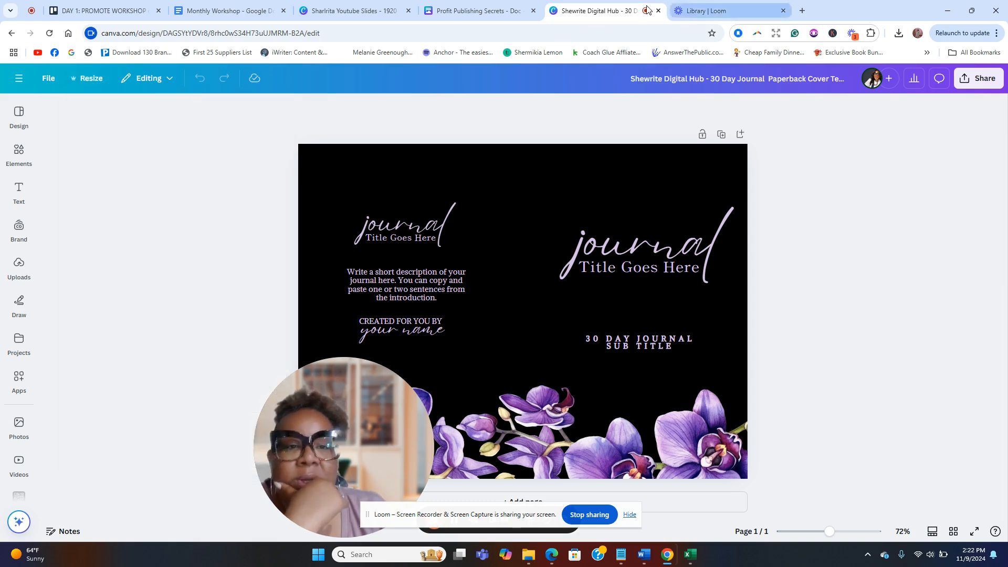
left_click_drag(367, 447, 144, 348)
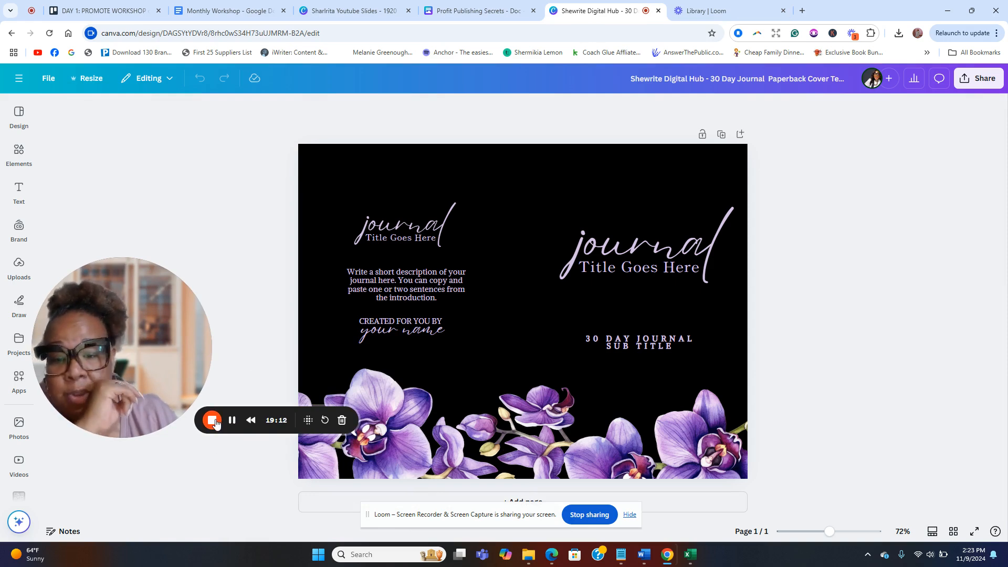
Step: View the Graceful Surrender planner cover's custom width and height: 17.48 × 11.25 in
left_click(233, 426)
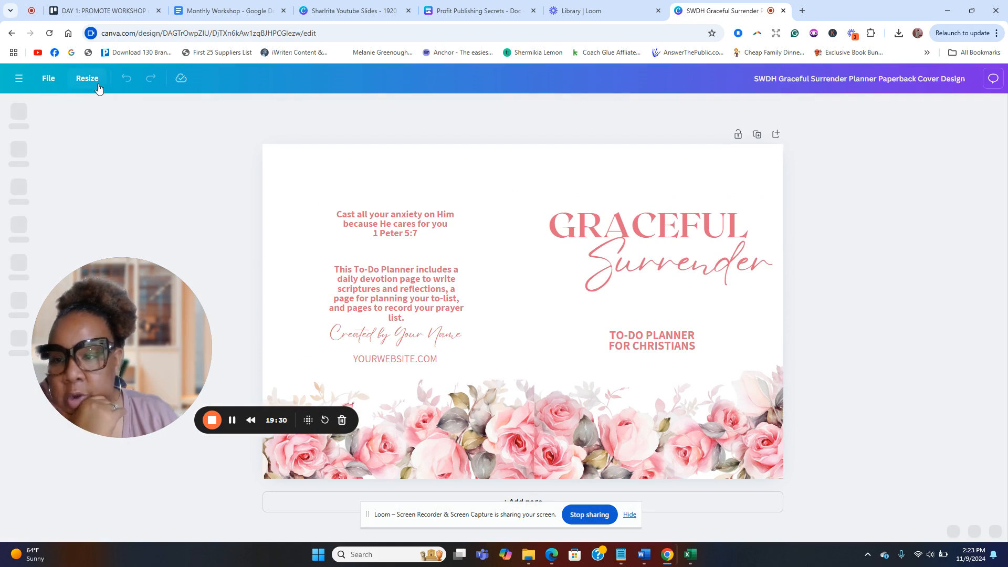
left_click(90, 78)
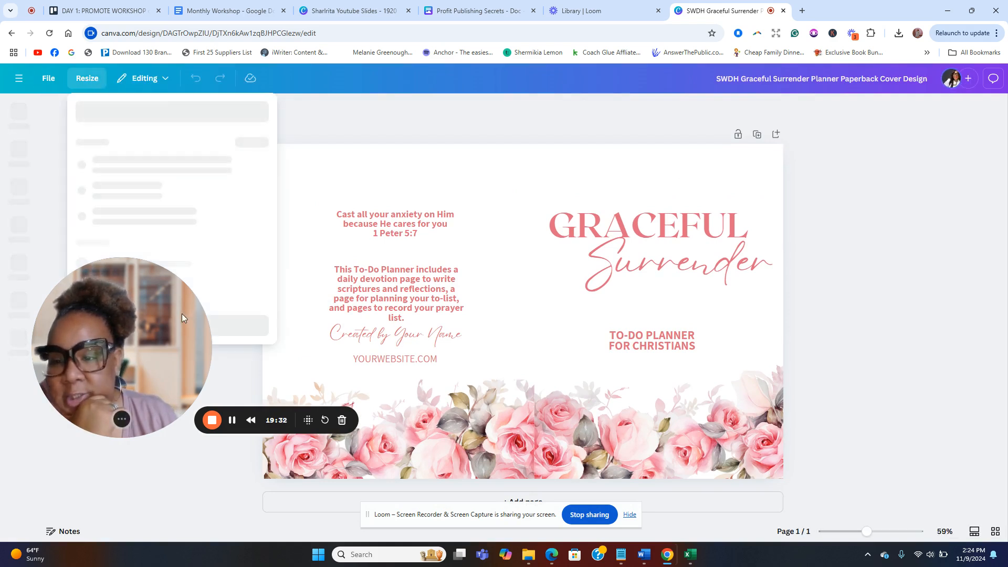
left_click_drag(182, 314, 127, 361)
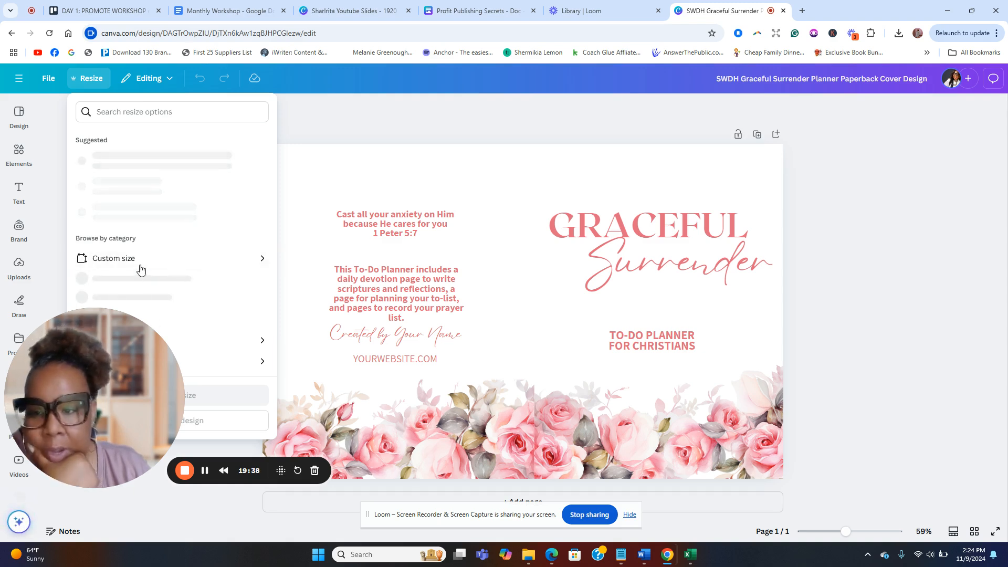
left_click(427, 114)
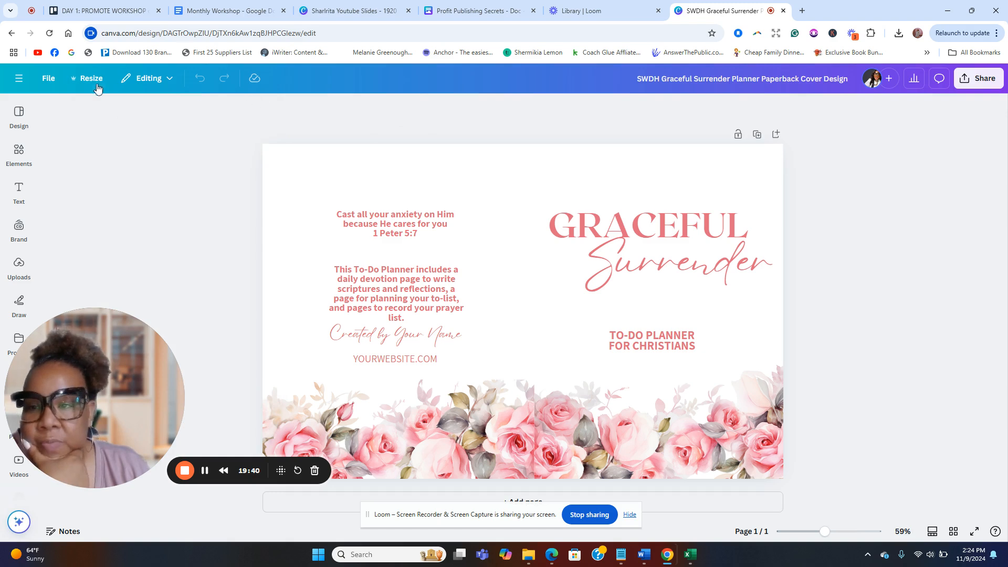
left_click(95, 79)
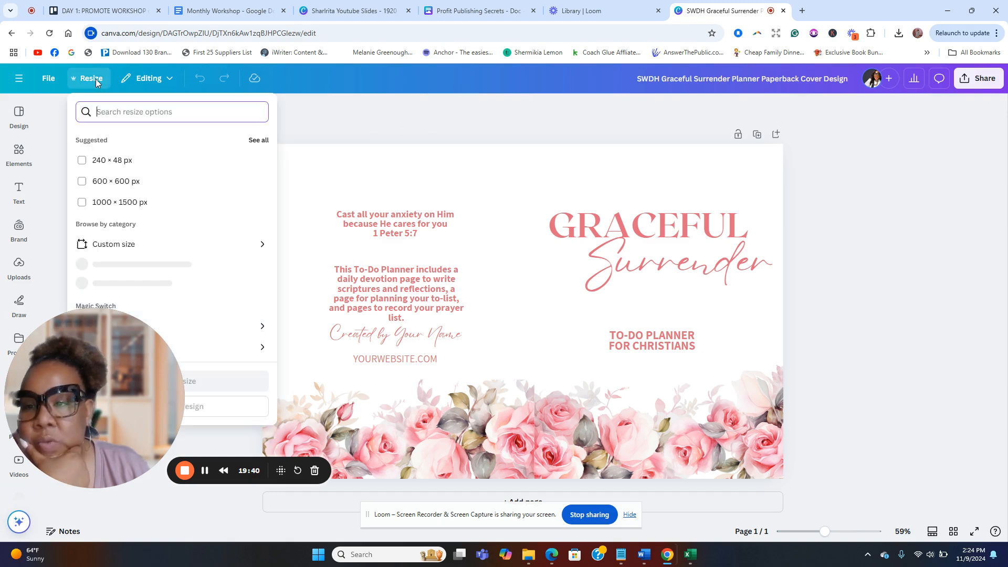
left_click(128, 250)
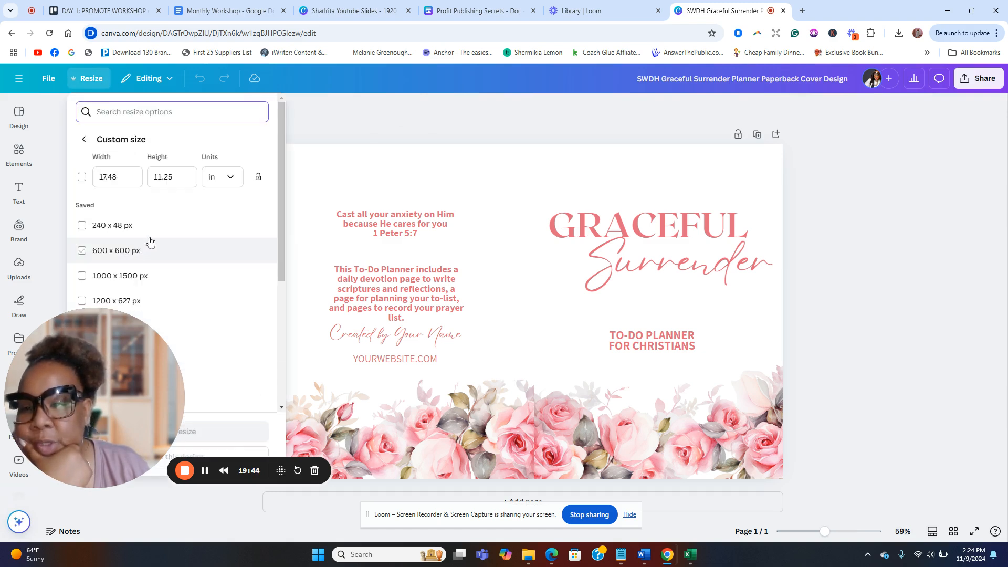
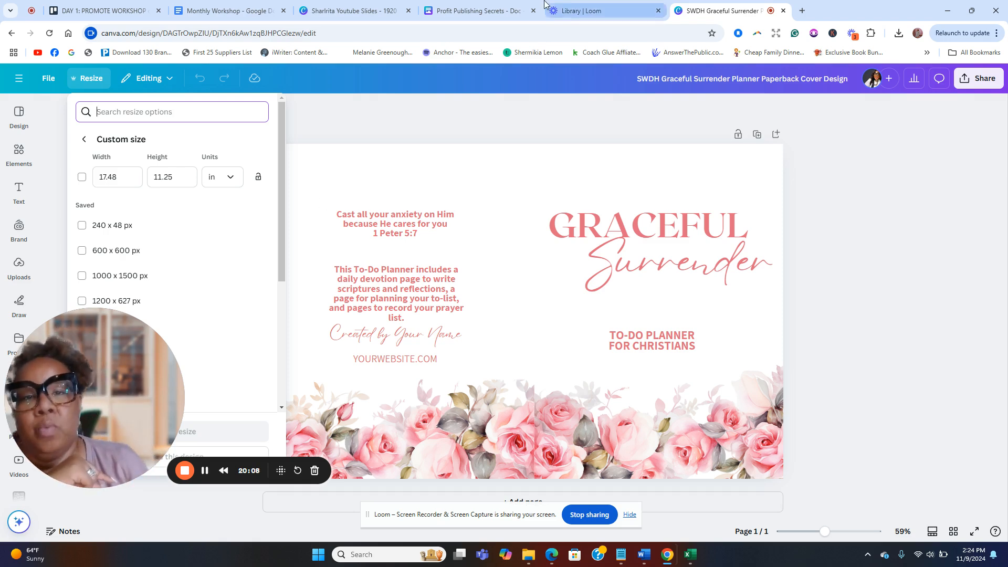
Step: Bring up the Profit Publishing Secrets manuscript tab in Canva
left_click(475, 9)
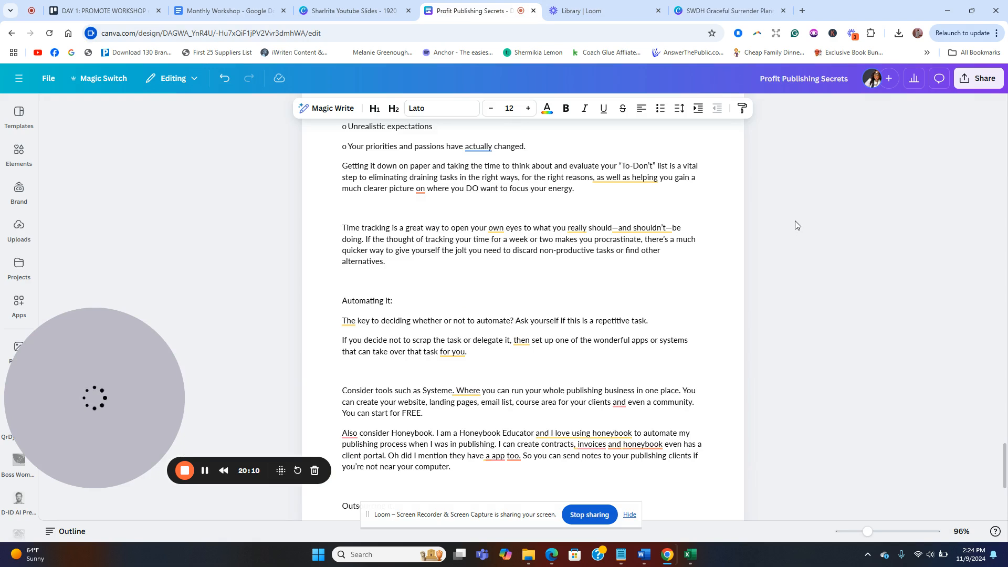
Step: Download the Profit Publishing Secrets manuscript as a PDF Standard file and open the Downloads folder
left_click(966, 84)
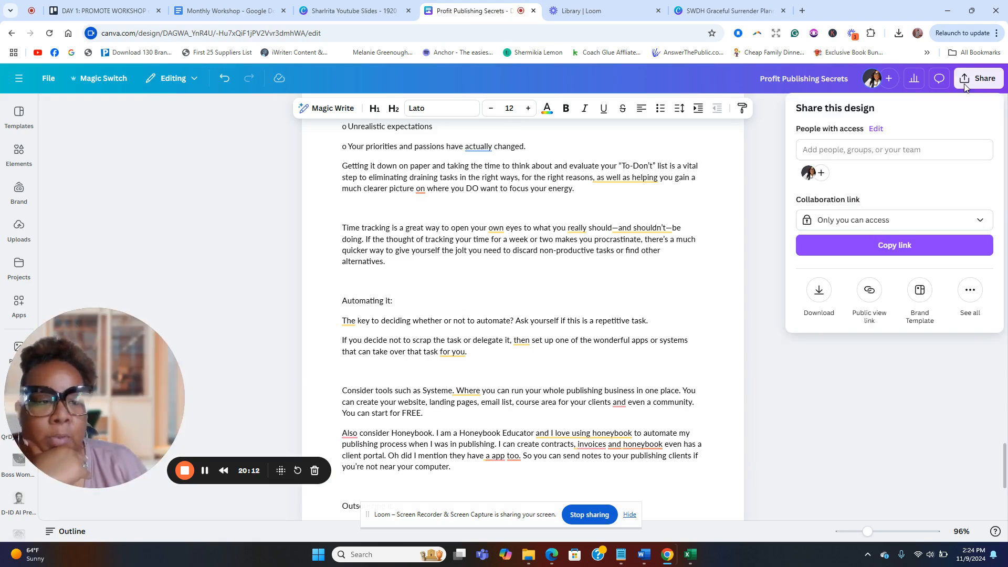
left_click(818, 291)
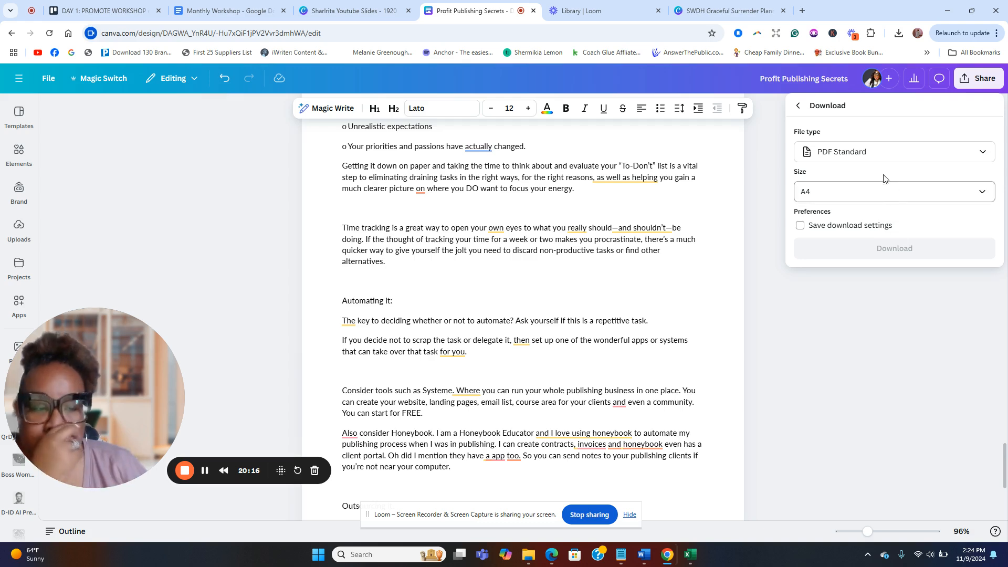
left_click(855, 156)
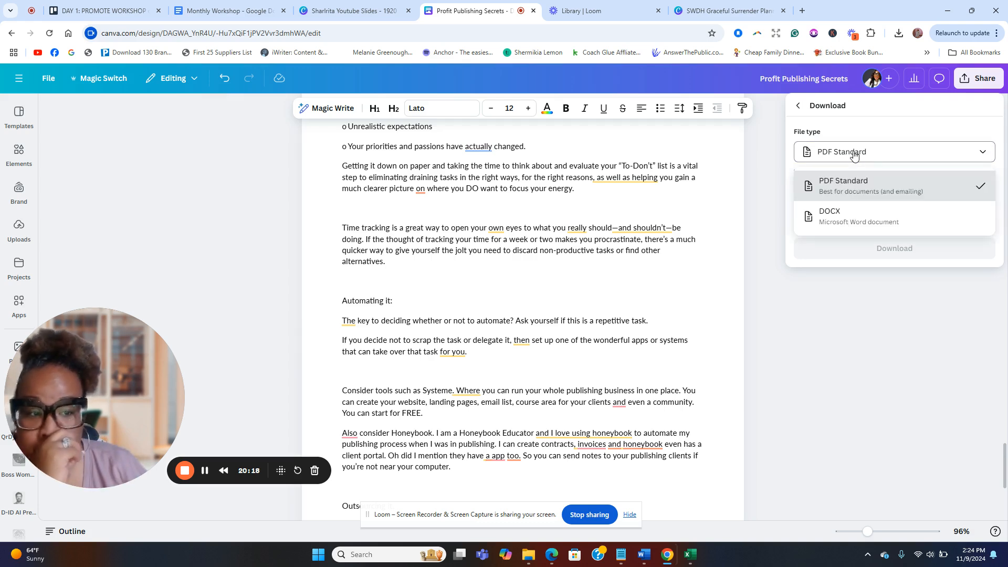
left_click(854, 154)
left_click(850, 149)
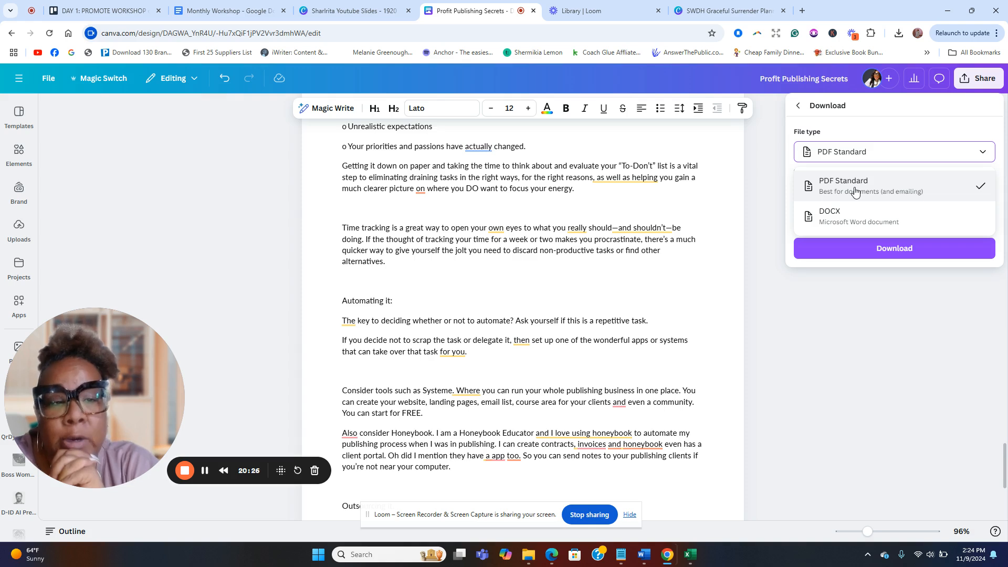
left_click(849, 251)
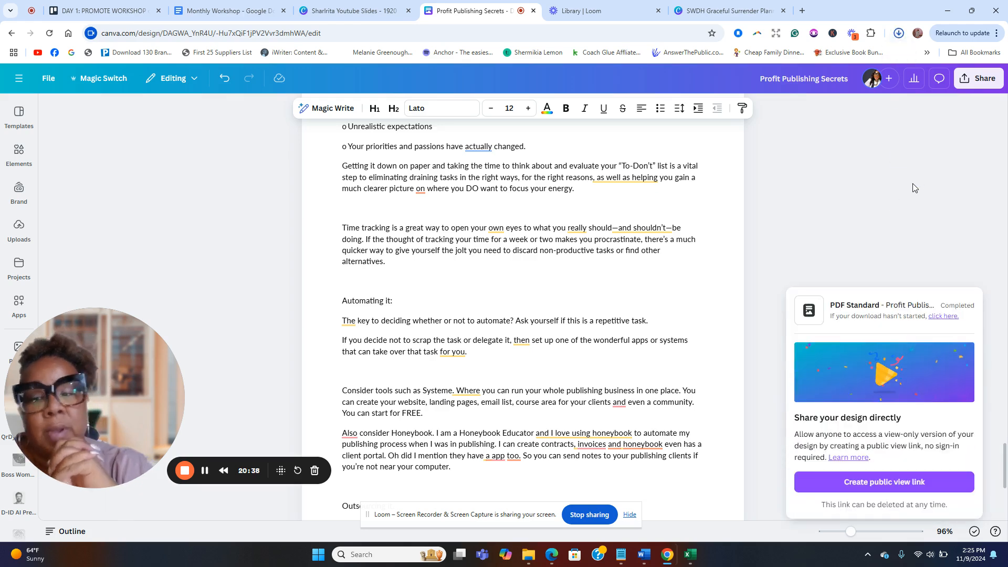
left_click(528, 554)
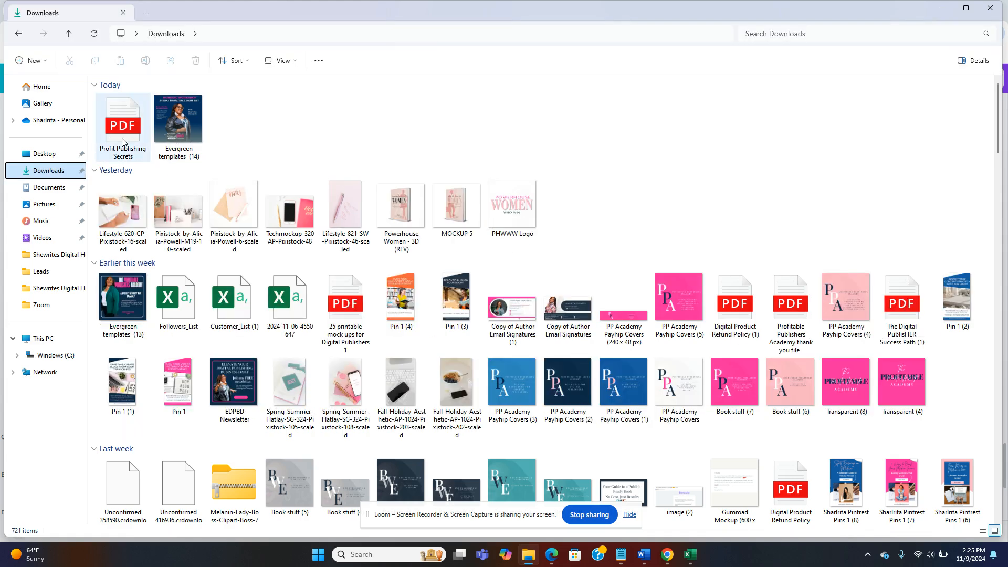
left_click(133, 147)
key("Return")
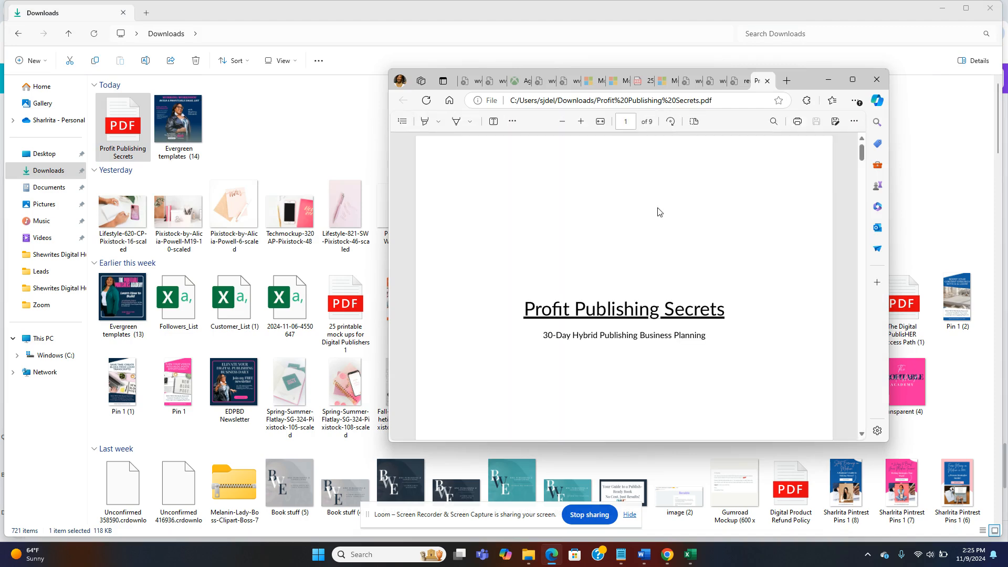
scroll(754, 242, "down", 15)
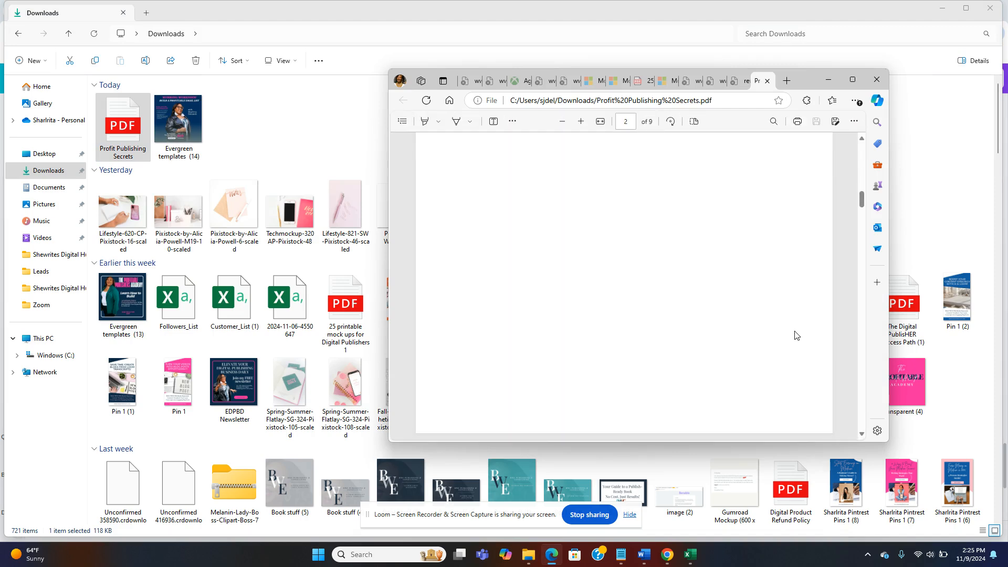
scroll(775, 319, "up", 11)
scroll(765, 319, "down", 13)
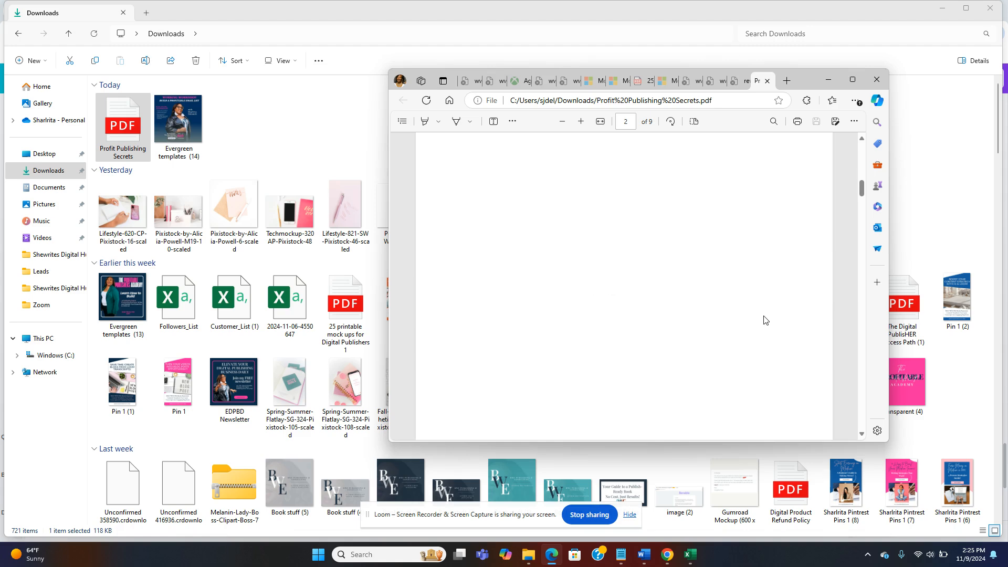
scroll(761, 321, "down", 15)
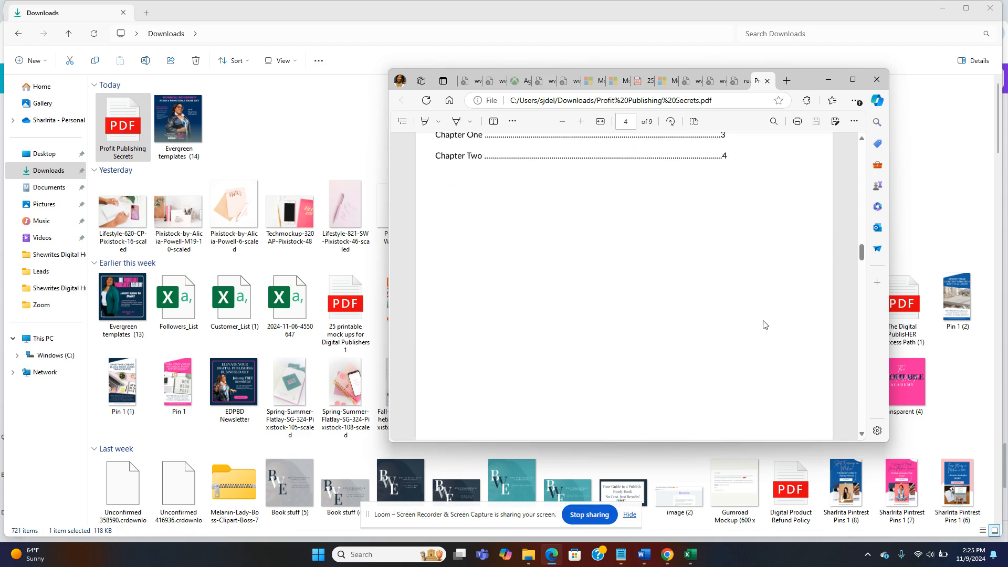
scroll(764, 328, "down", 6)
left_click(853, 79)
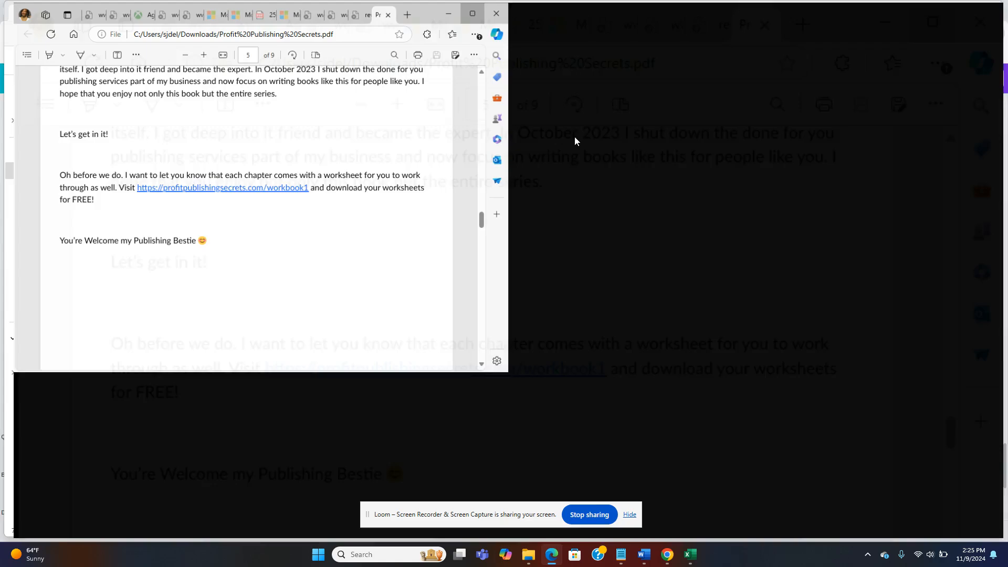
scroll(471, 299, "down", 8)
scroll(483, 314, "down", 20)
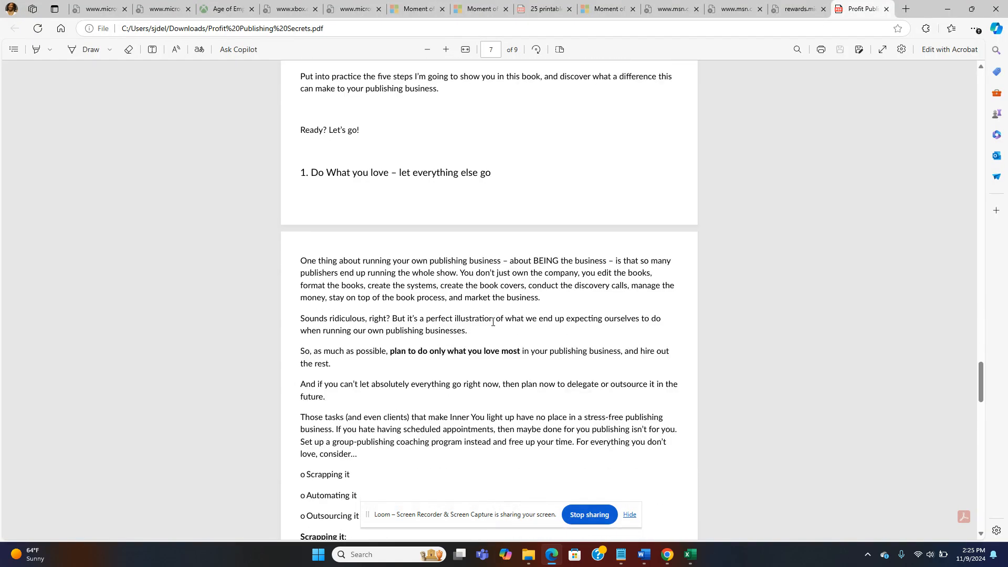
scroll(496, 324, "down", 12)
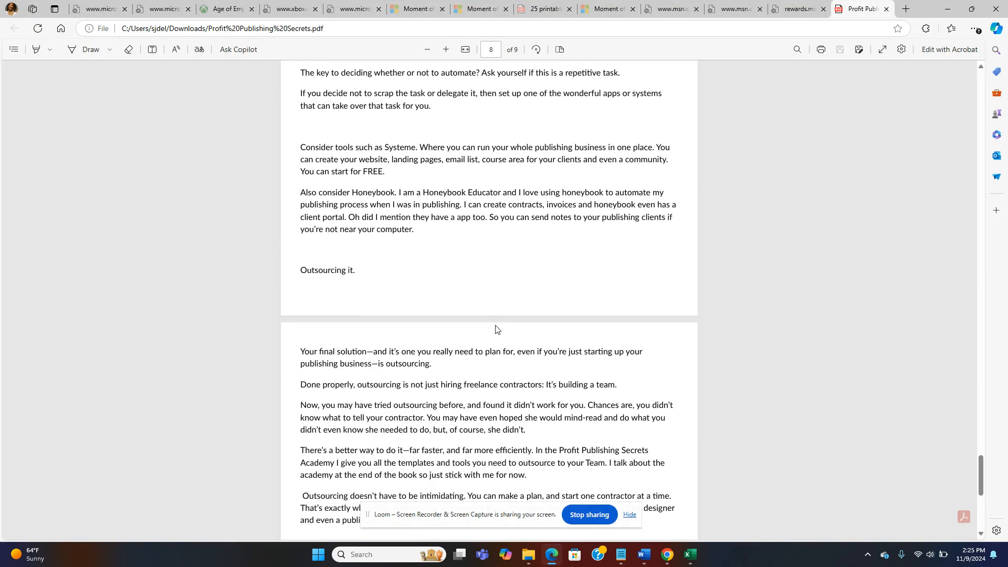
scroll(925, 357, "up", 1)
scroll(926, 356, "up", 10)
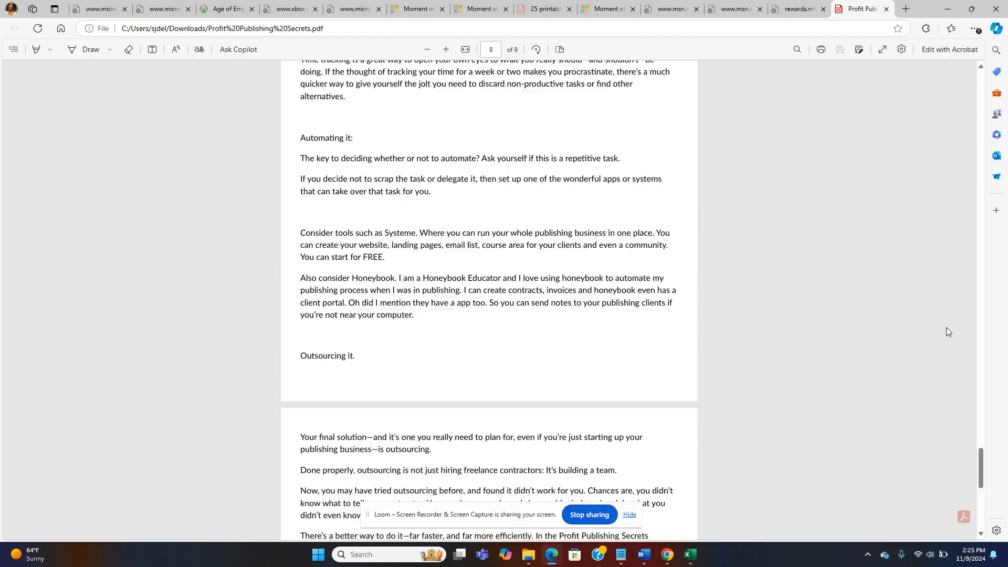
left_click(949, 9)
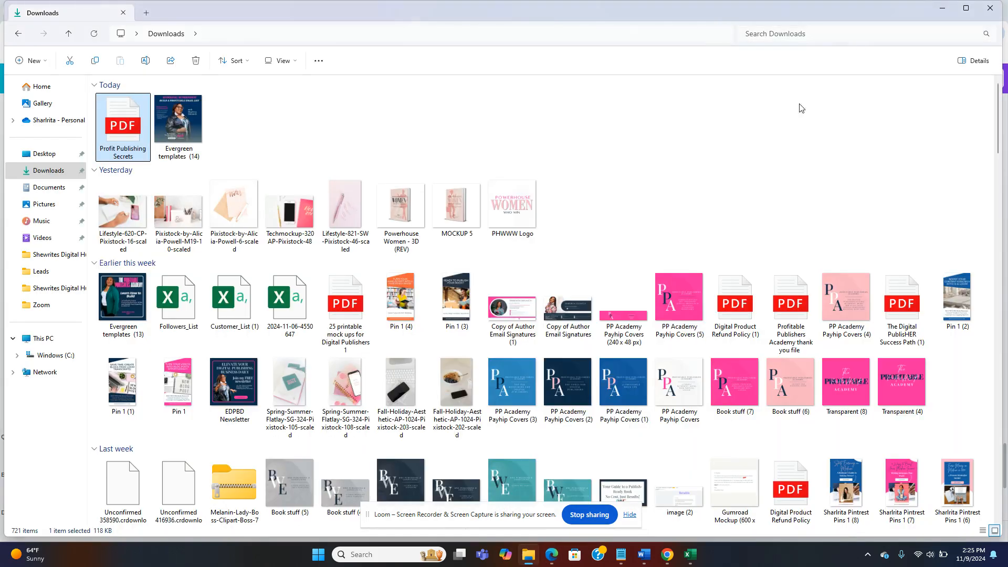
Step: Return to the Graceful Surrender cover design in Canva and close its custom size options
left_click(947, 10)
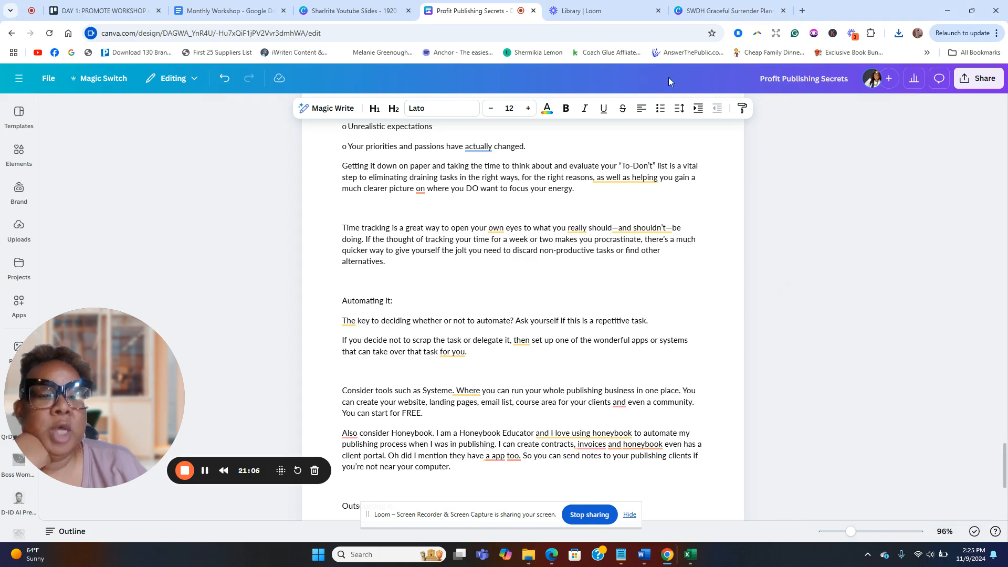
left_click(741, 11)
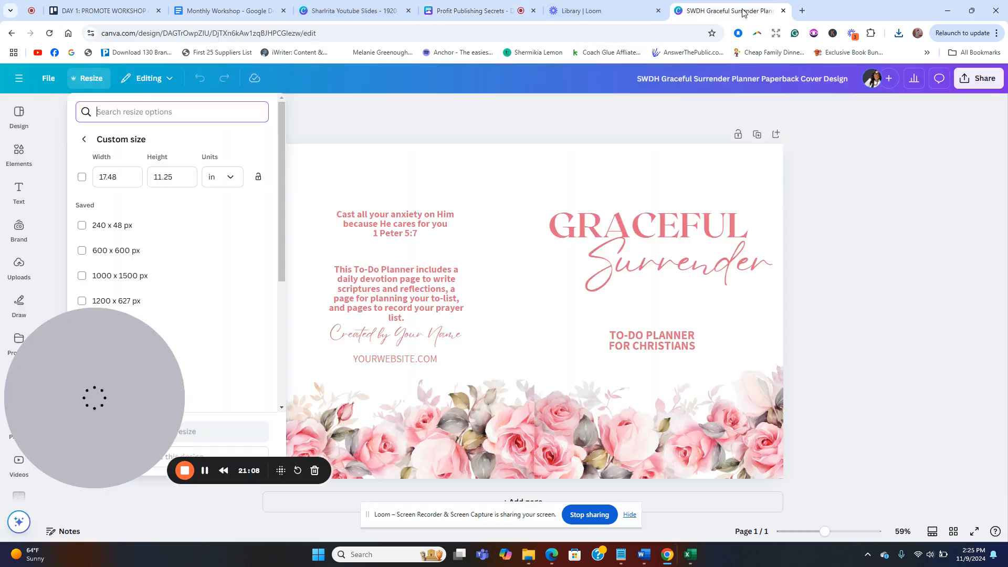
left_click(871, 311)
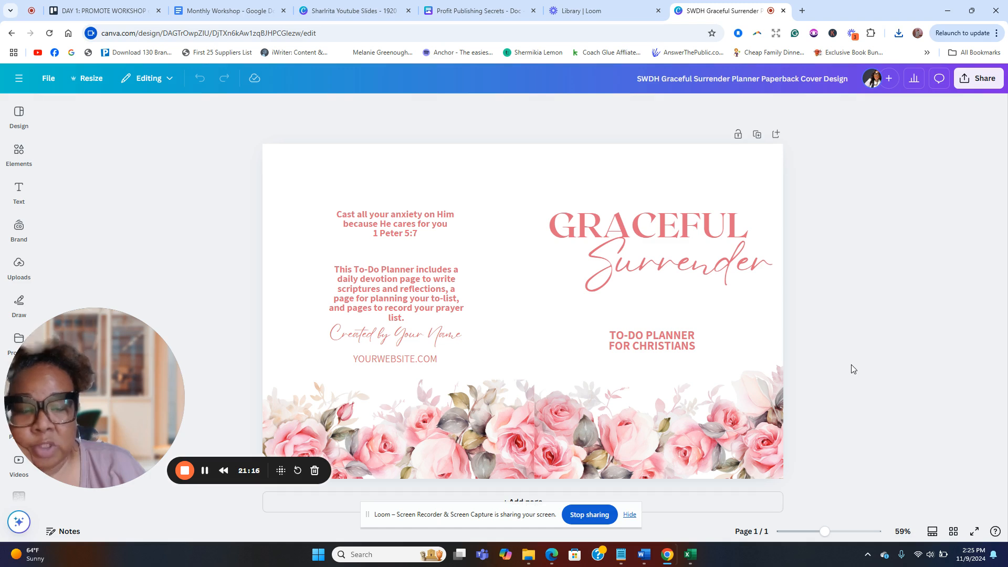
Step: Download the cover as a PDF Print file with the CMYK colour profile
left_click(970, 84)
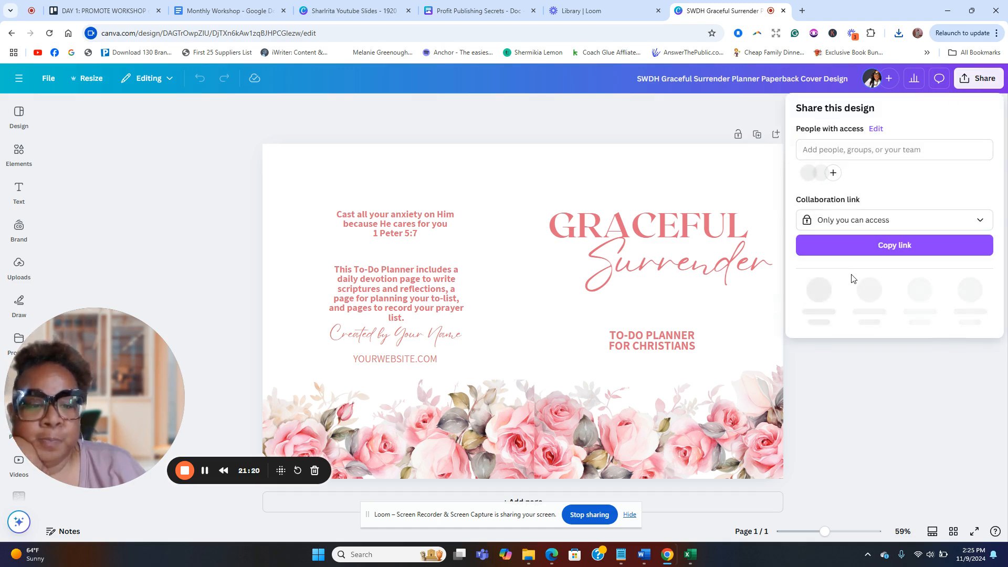
left_click(819, 292)
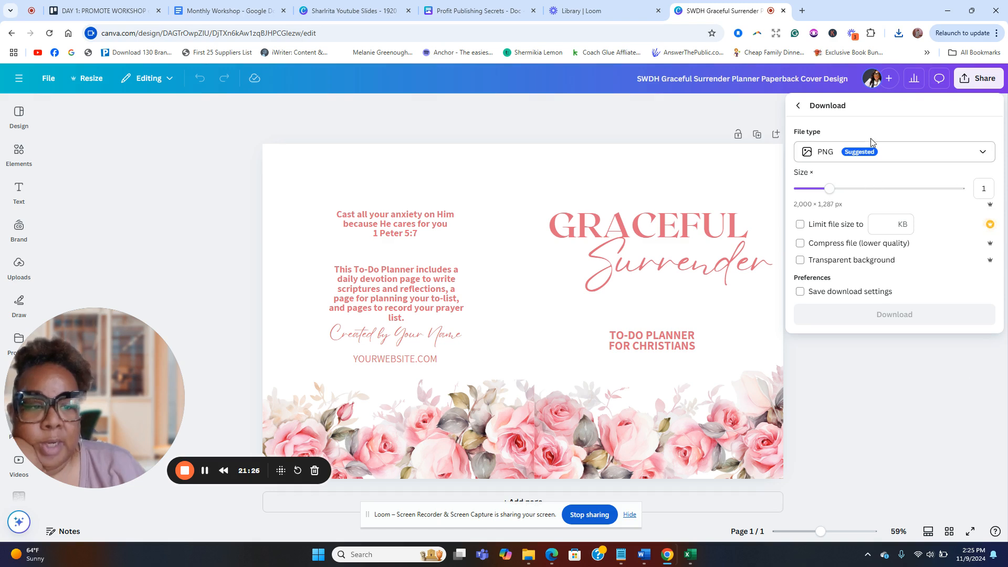
left_click(874, 151)
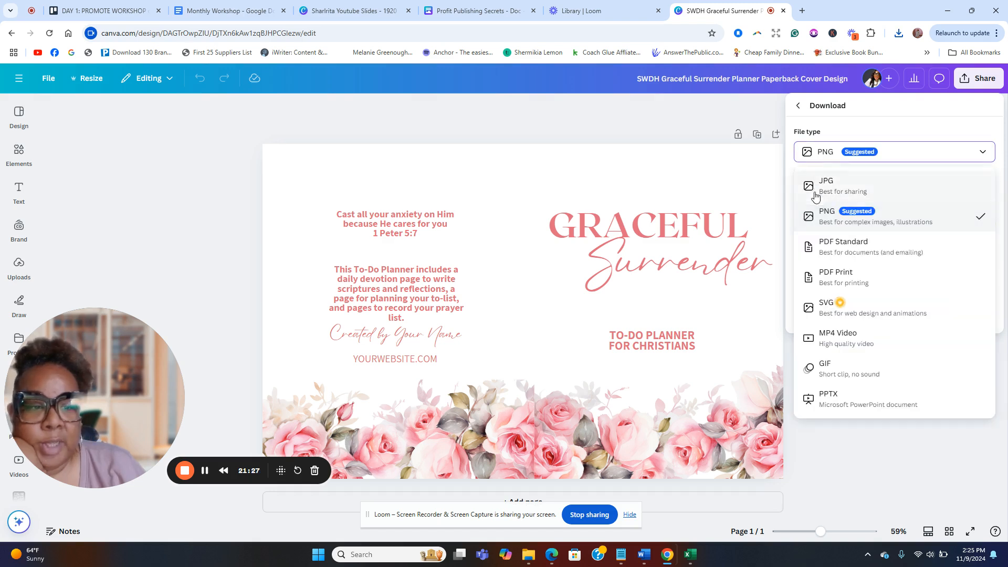
left_click(838, 282)
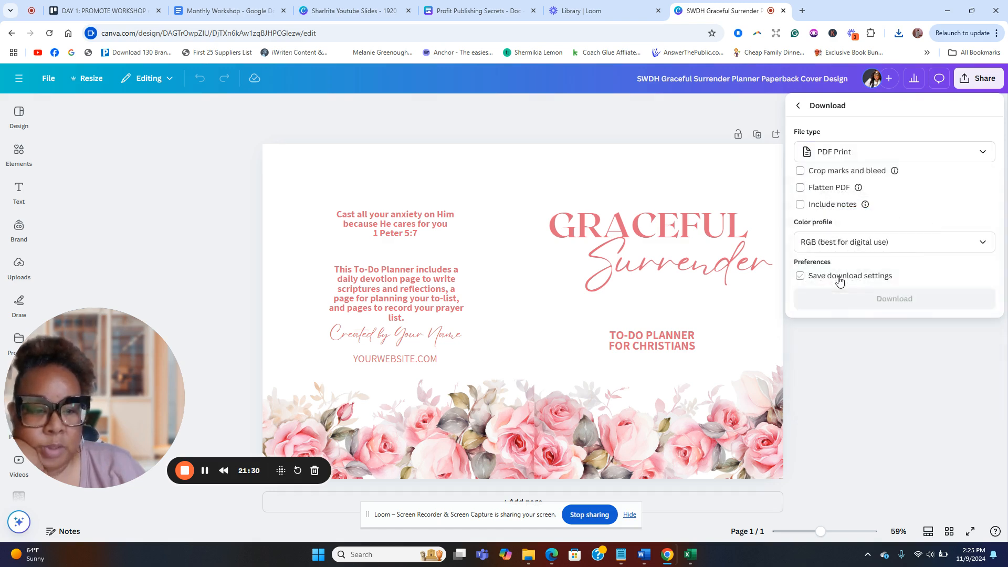
left_click(846, 246)
left_click(846, 246)
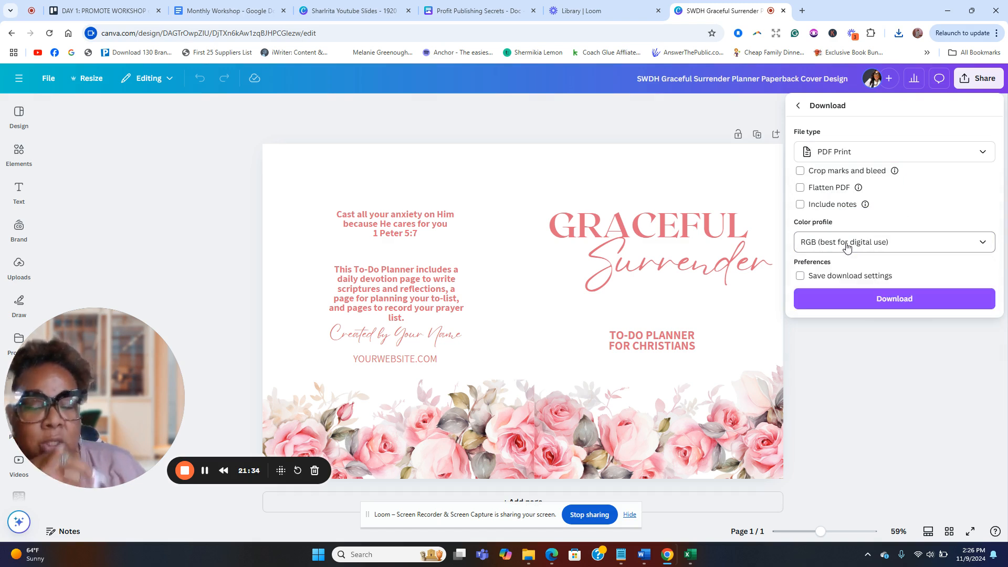
left_click(851, 249)
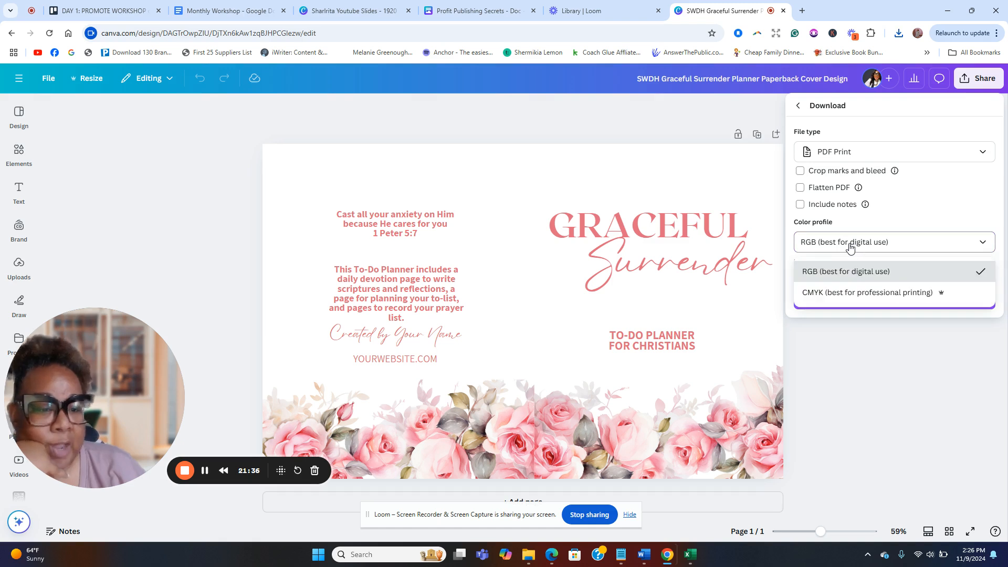
left_click(822, 300)
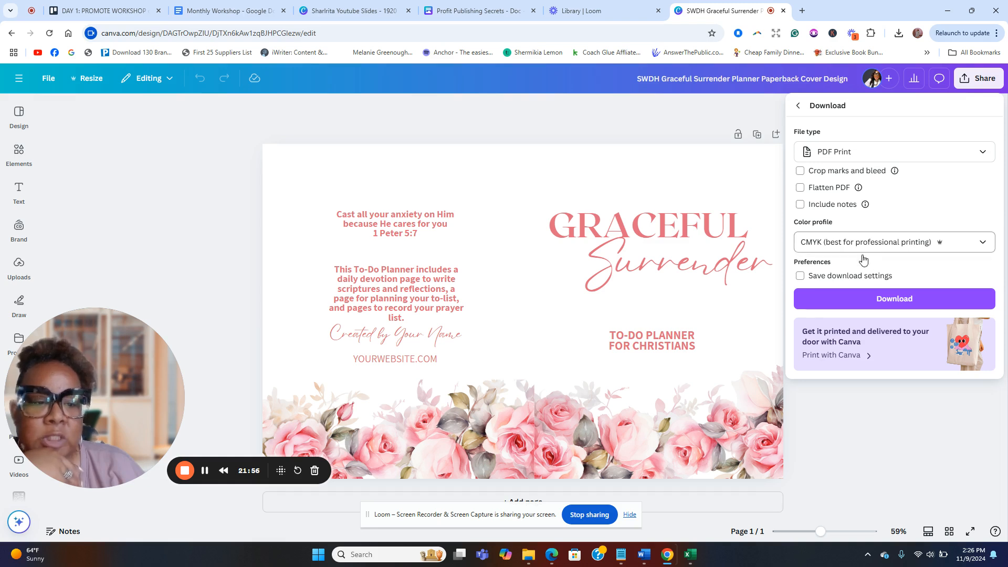
left_click(888, 300)
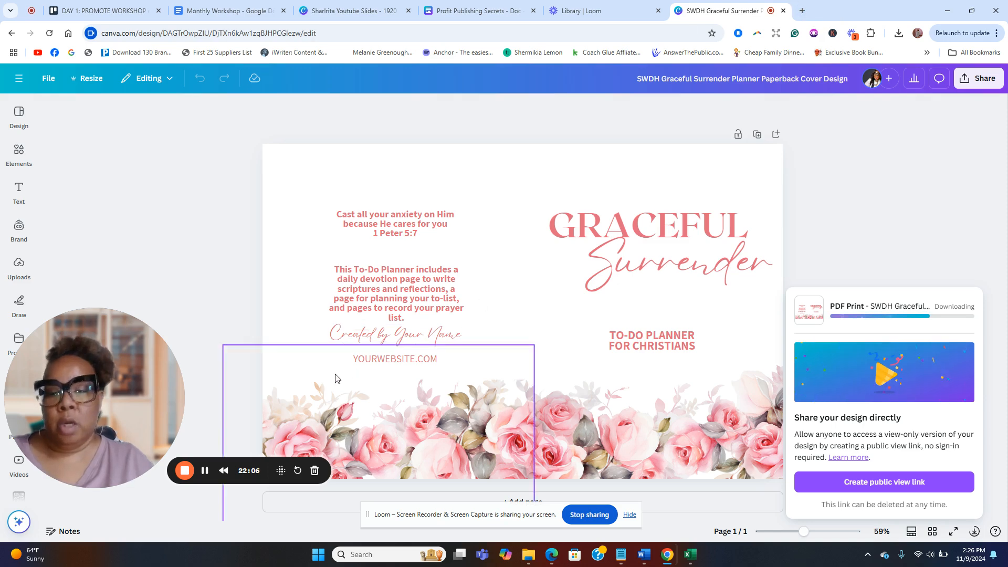
left_click(204, 471)
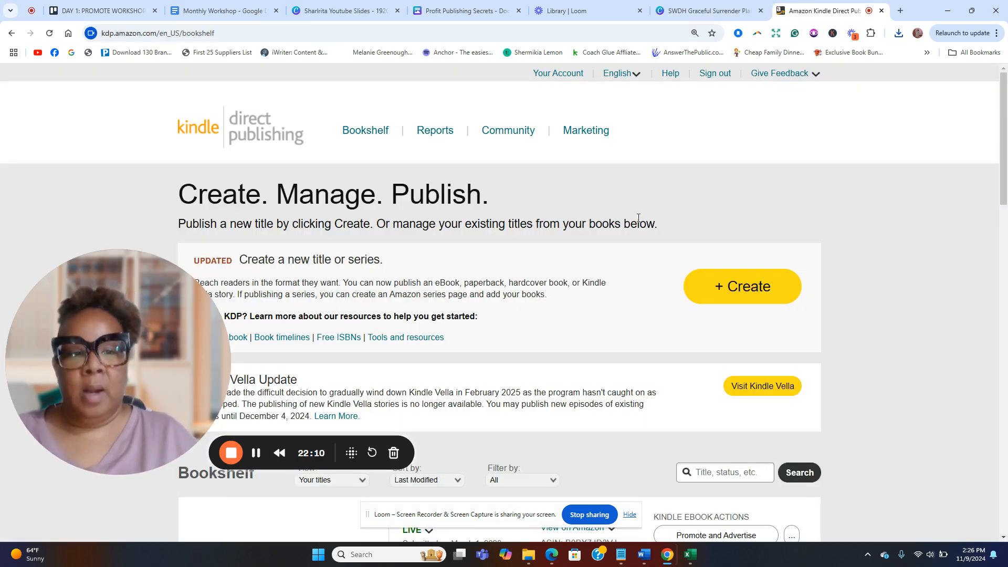
Step: Create a new paperback title from the KDP Bookshelf
left_click(752, 298)
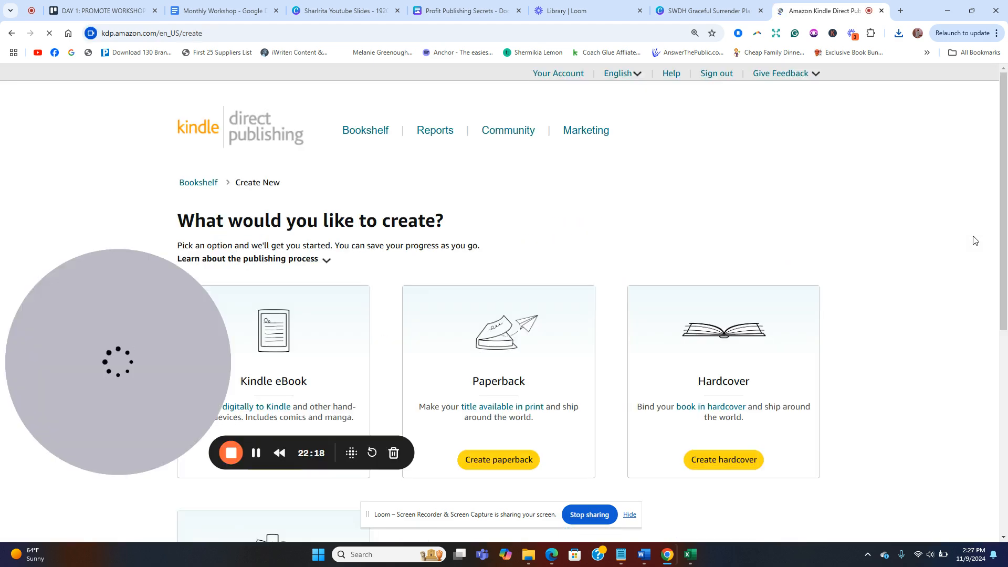
scroll(575, 121, "down", 2)
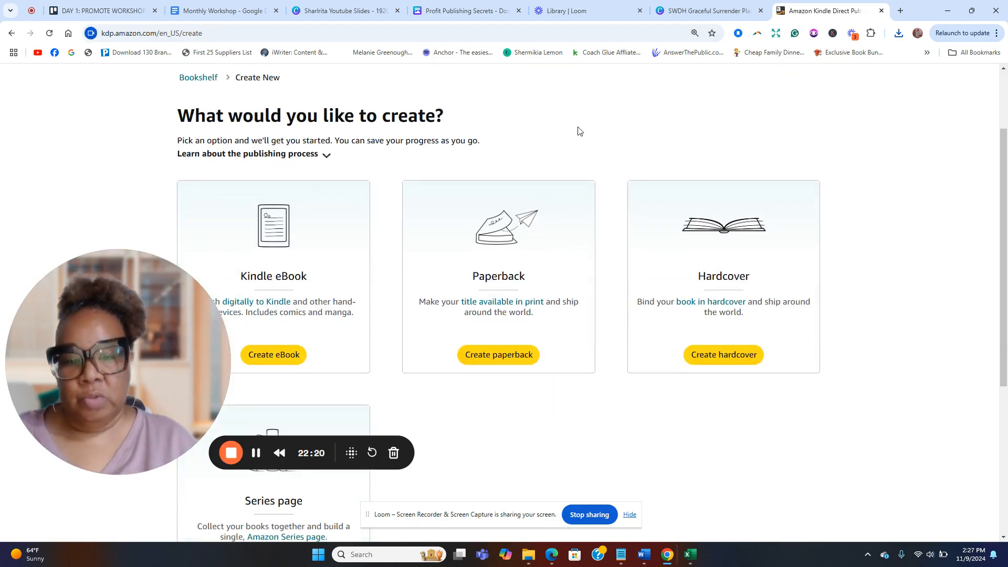
left_click(509, 356)
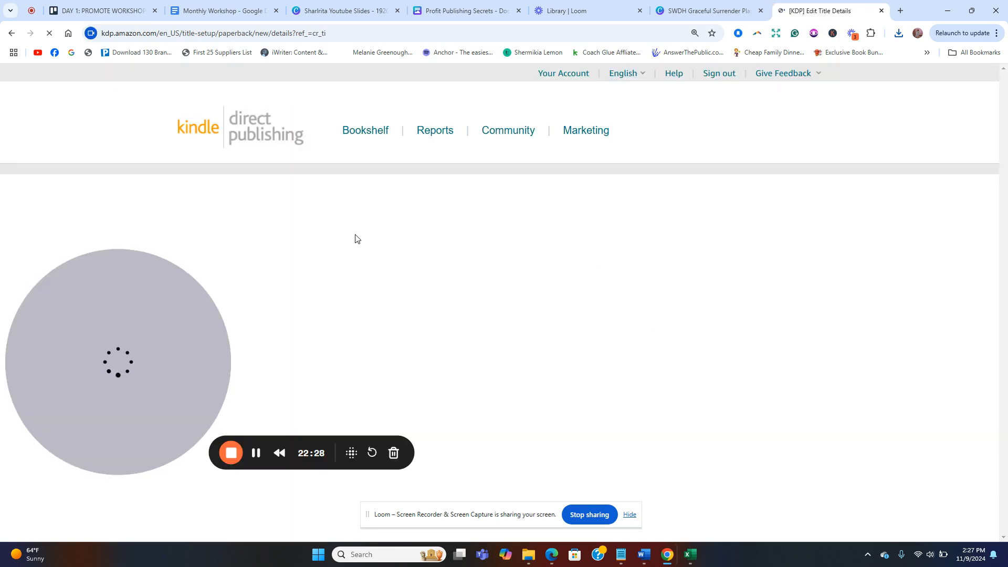
Step: Enter 'Testing Print' as the book title, leaving the subtitle empty
scroll(561, 292, "down", 2)
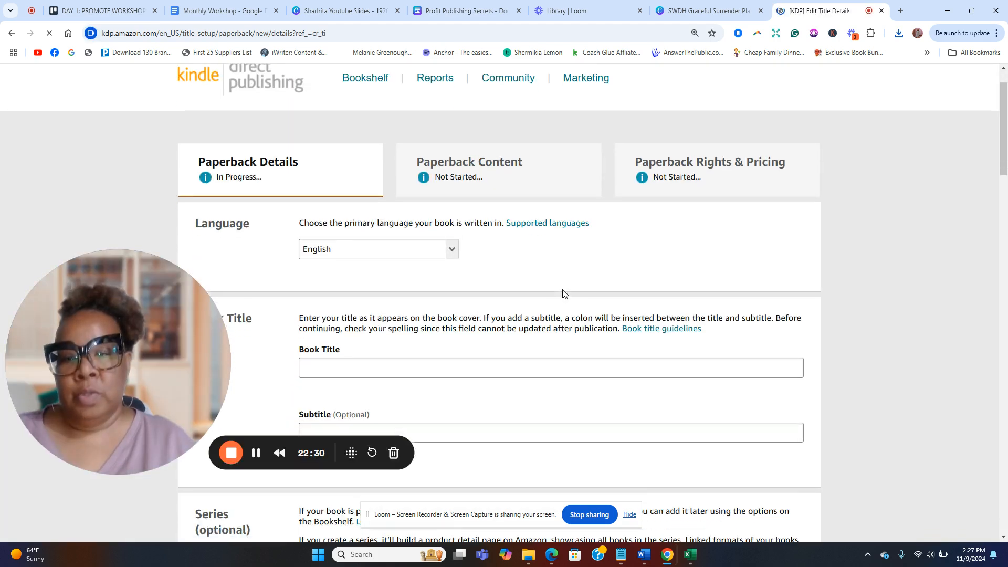
left_click(324, 312)
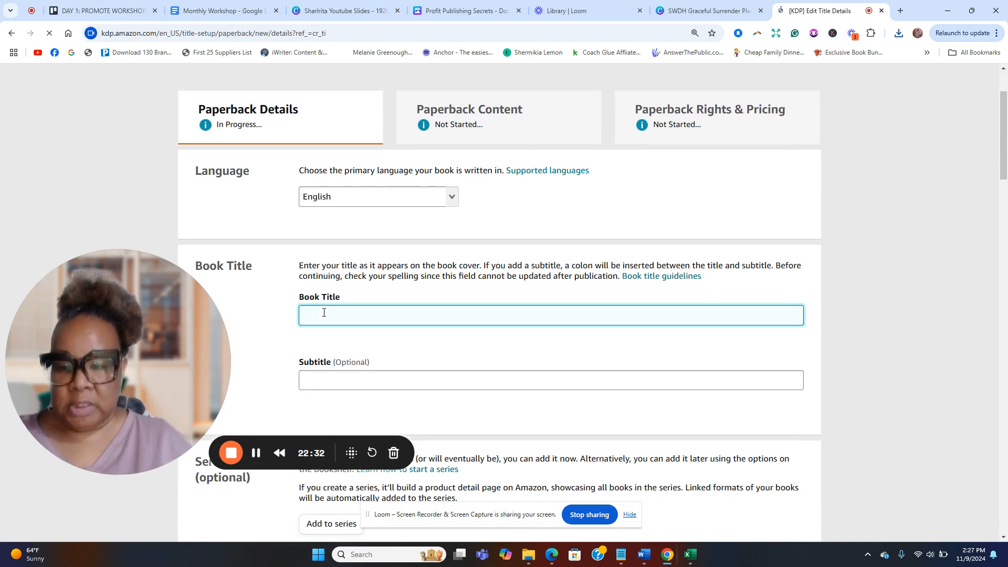
type("Testing Print")
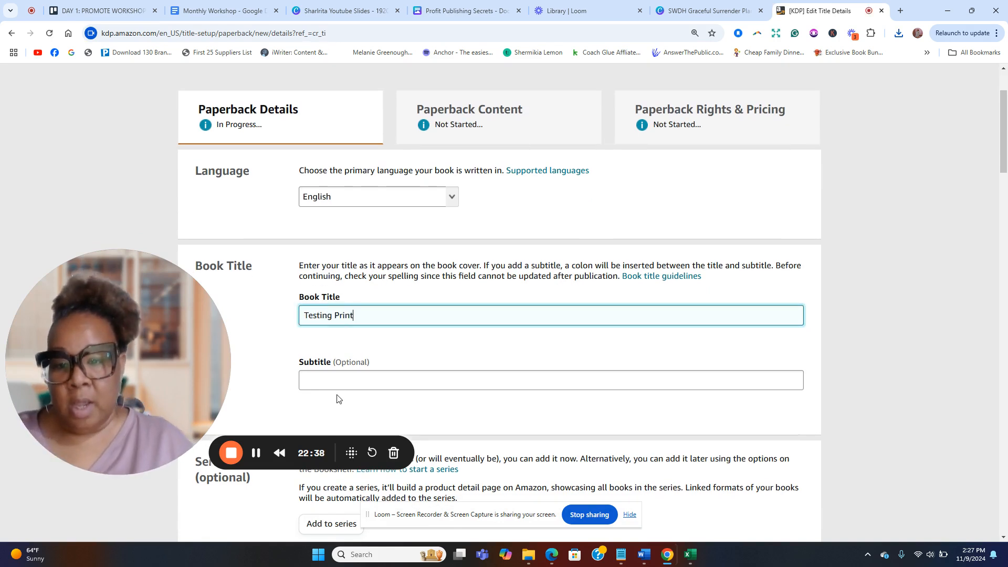
left_click(325, 377)
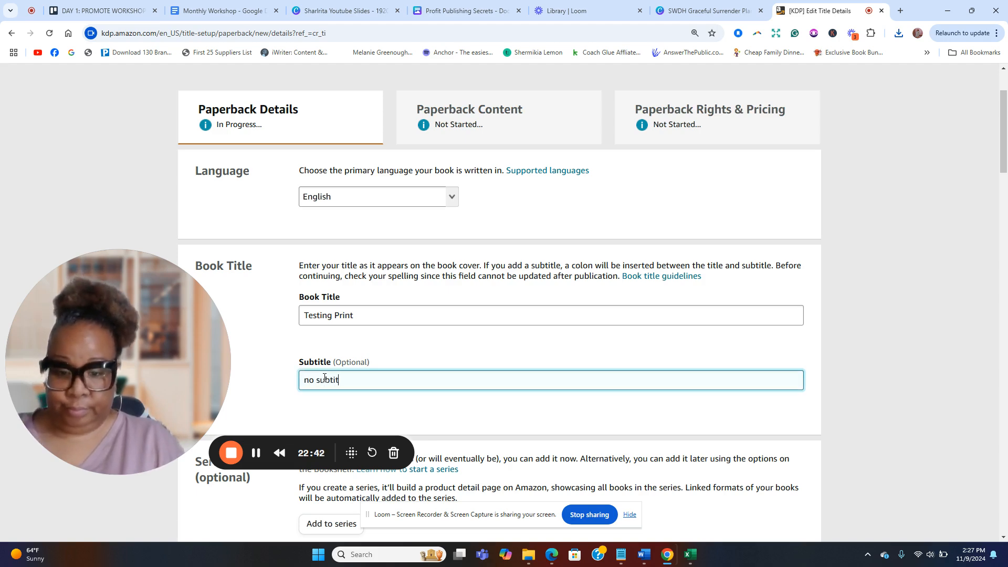
scroll(345, 372, "down", 6)
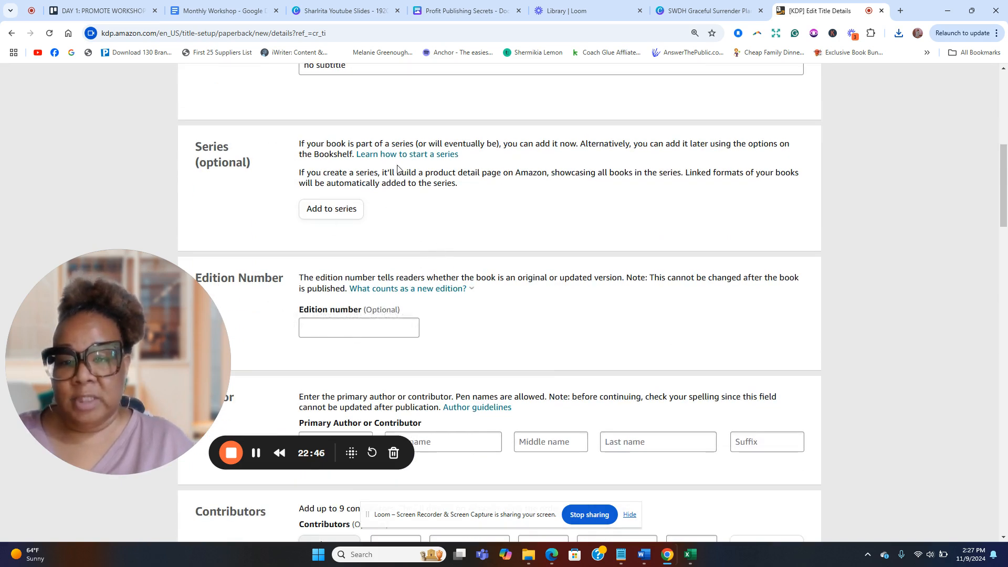
scroll(490, 173, "down", 3)
scroll(337, 184, "down", 2)
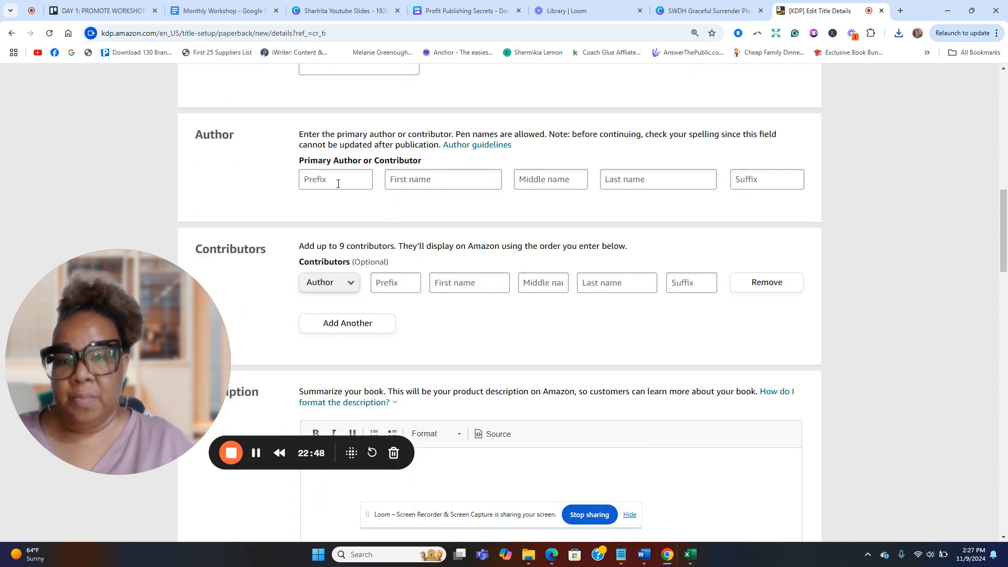
Step: Fill in the primary author's first, middle and last name, keeping the contributor role as Author
left_click(429, 184)
type("Sharlrita")
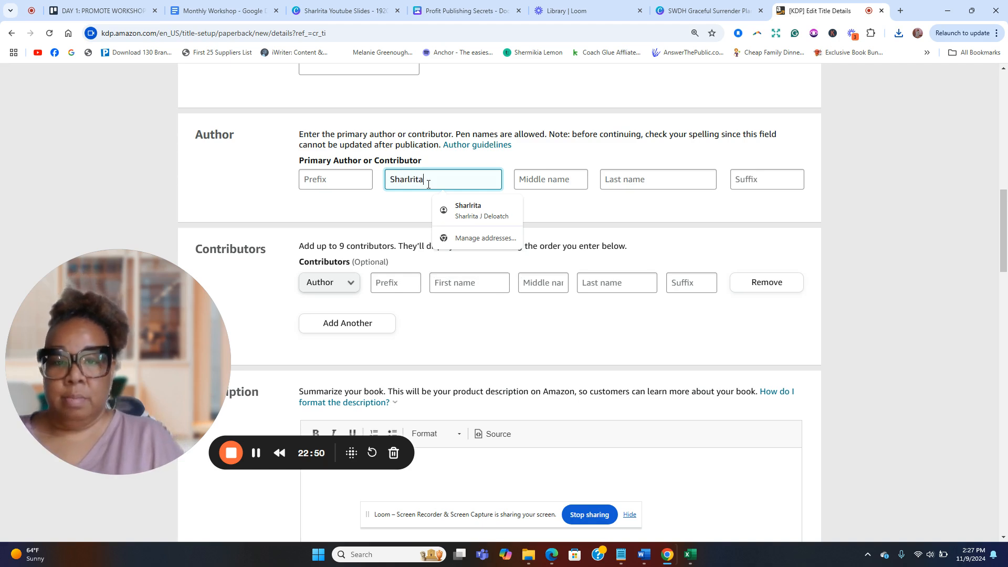
key("Tab")
type("J")
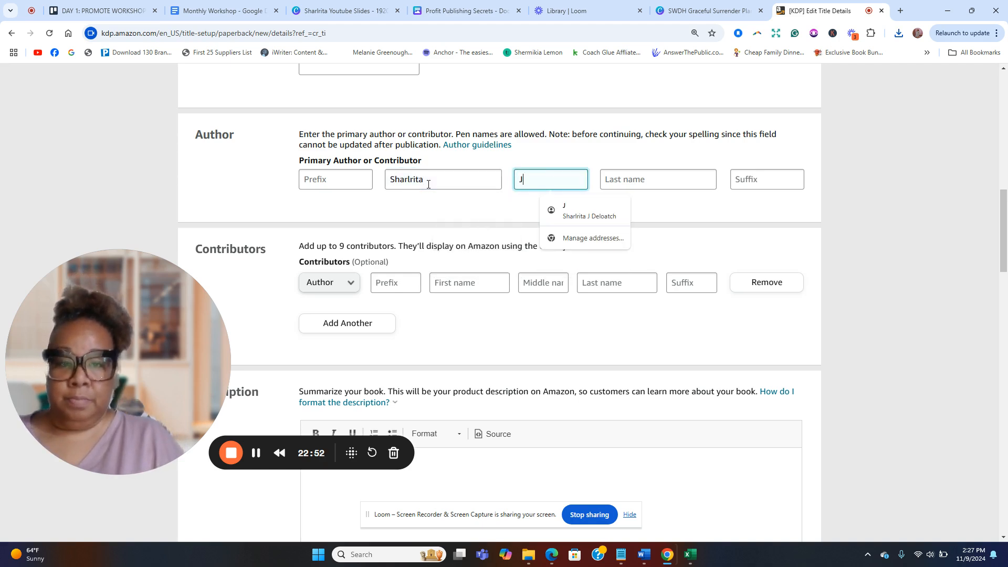
key("Tab")
type("Del")
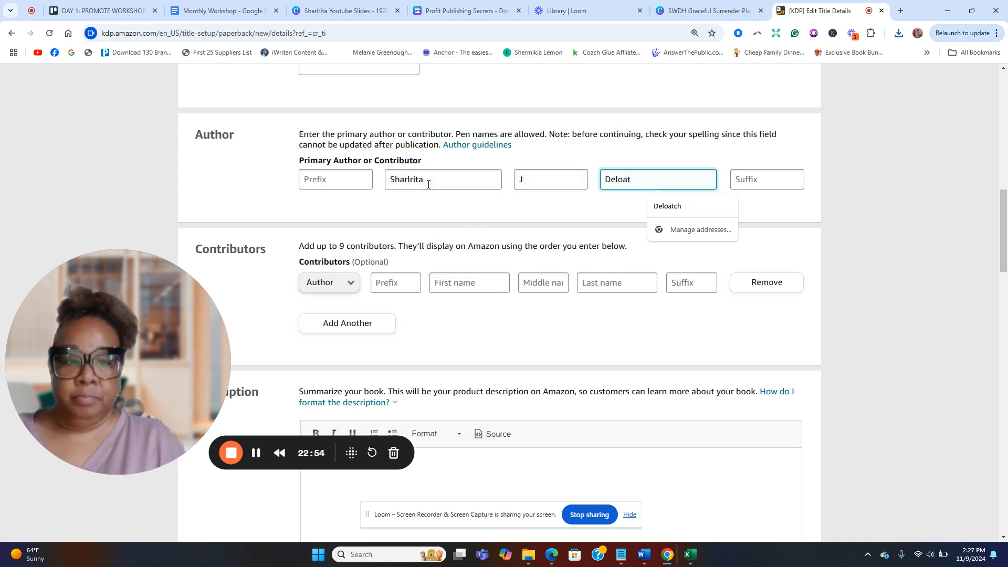
left_click(334, 284)
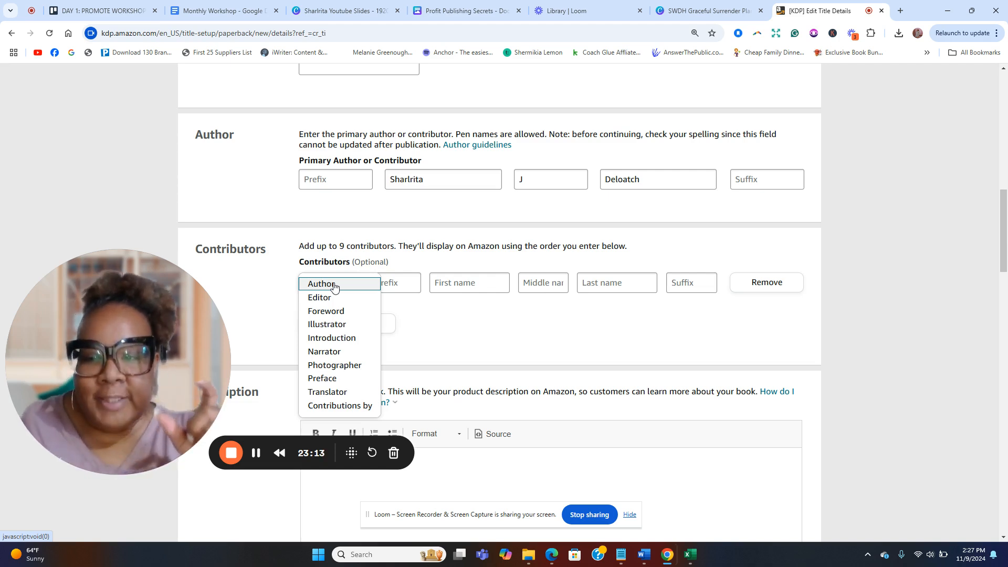
scroll(353, 290, "down", 1)
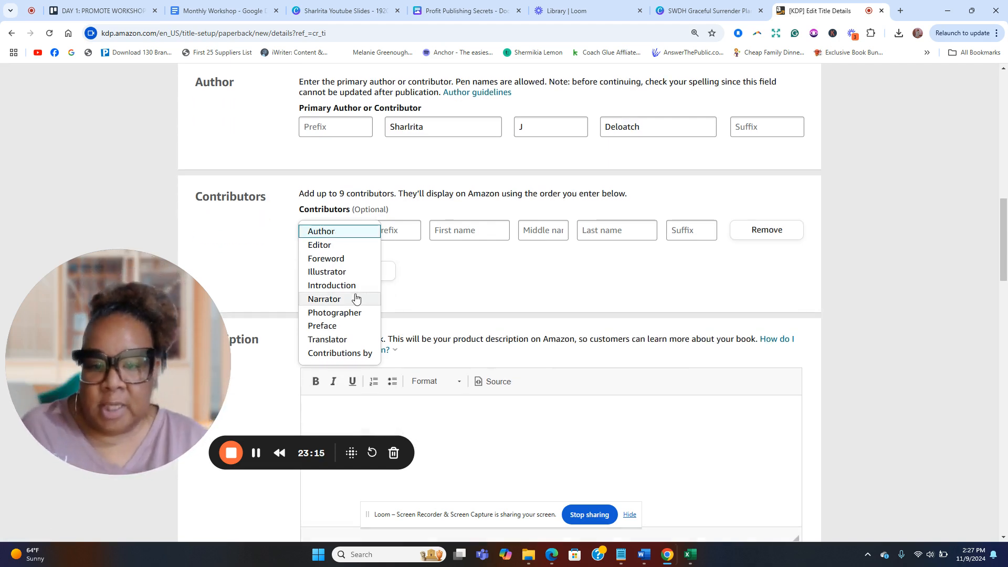
left_click(335, 233)
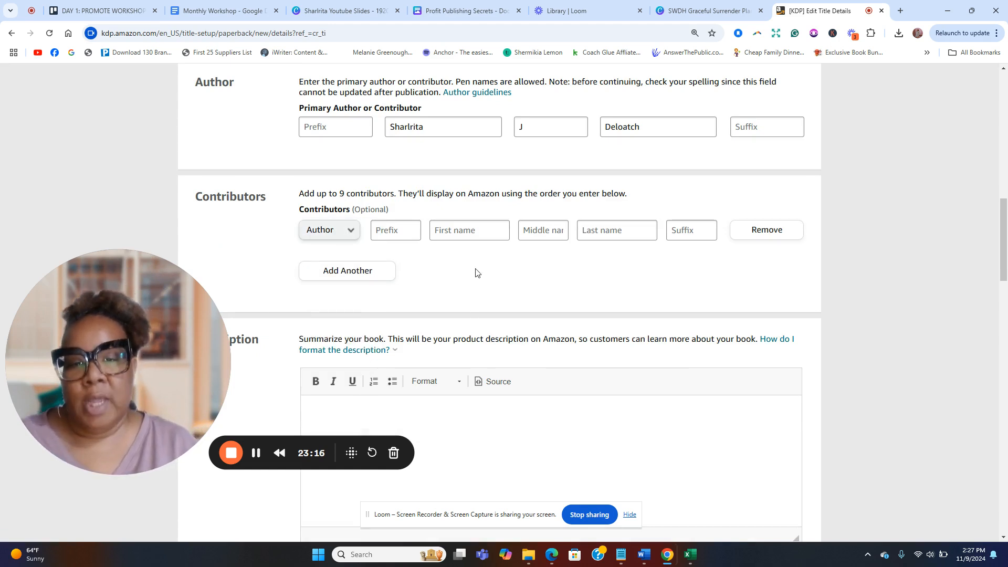
scroll(464, 284, "down", 3)
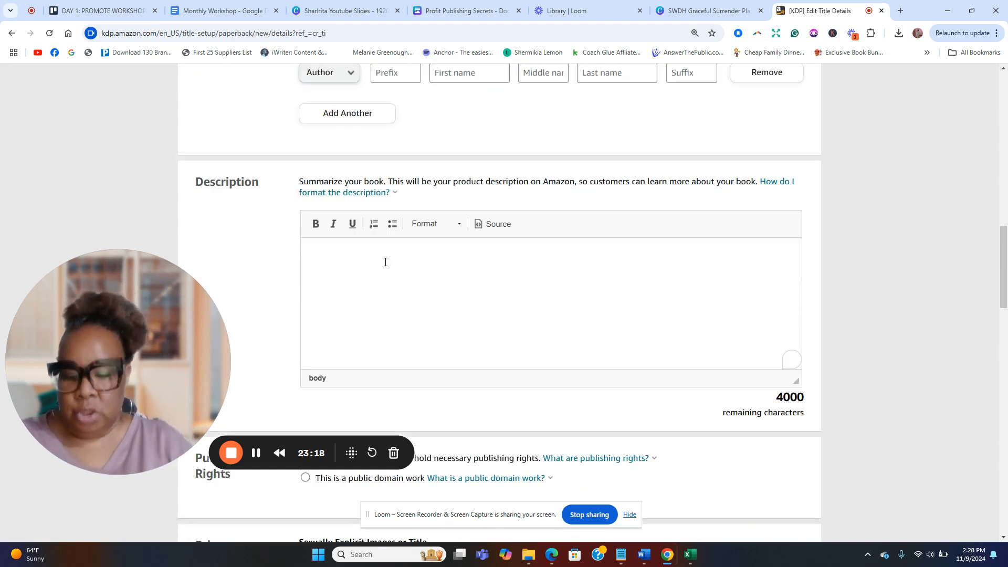
left_click(385, 262)
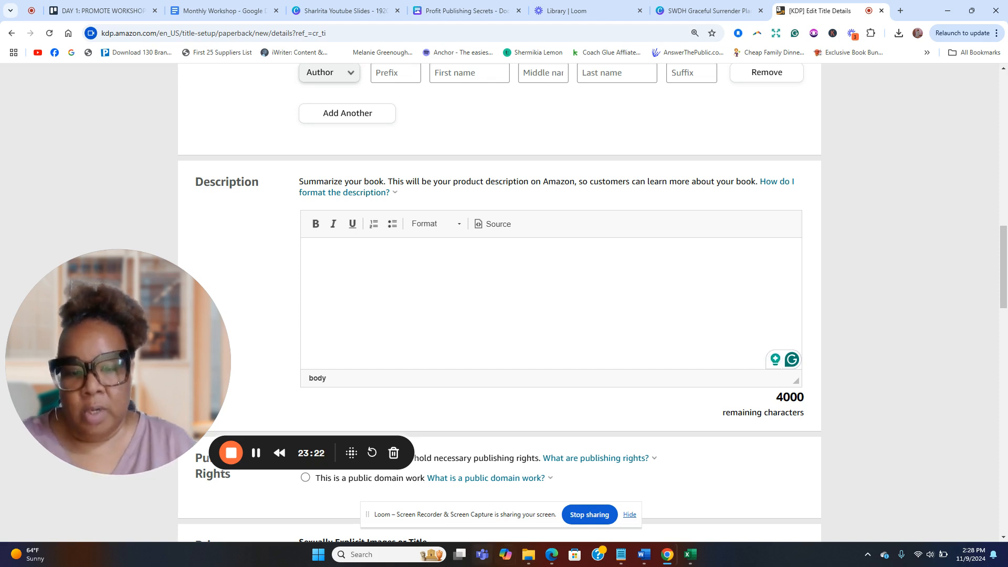
Step: Paste the prepared description, delete everything from 'Let's get in it!' onward, and confirm owning publishing rights
key("ctrl+v")
left_click(622, 554)
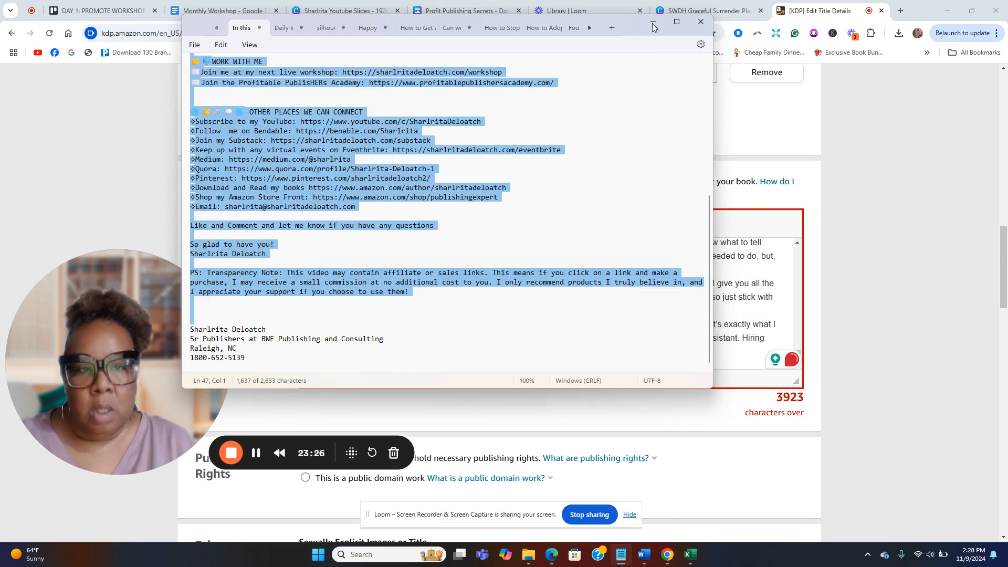
left_click(652, 23)
scroll(331, 276, "up", 15)
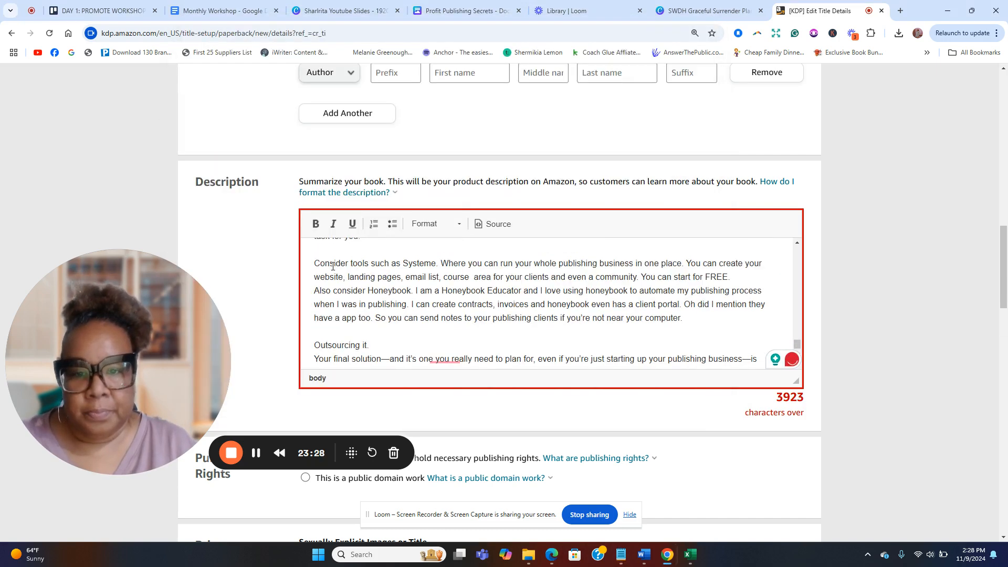
scroll(340, 276, "up", 15)
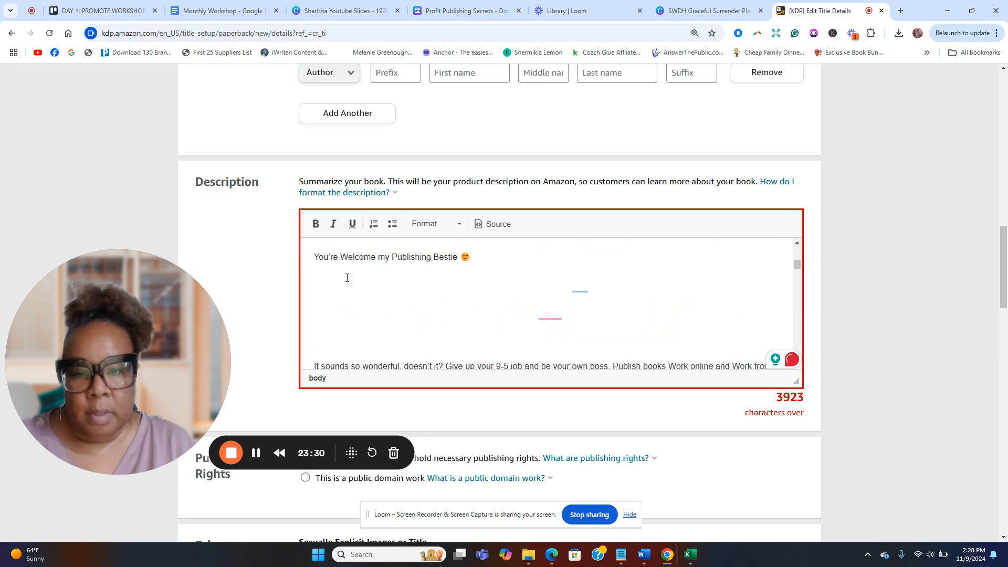
scroll(656, 351, "down", 15)
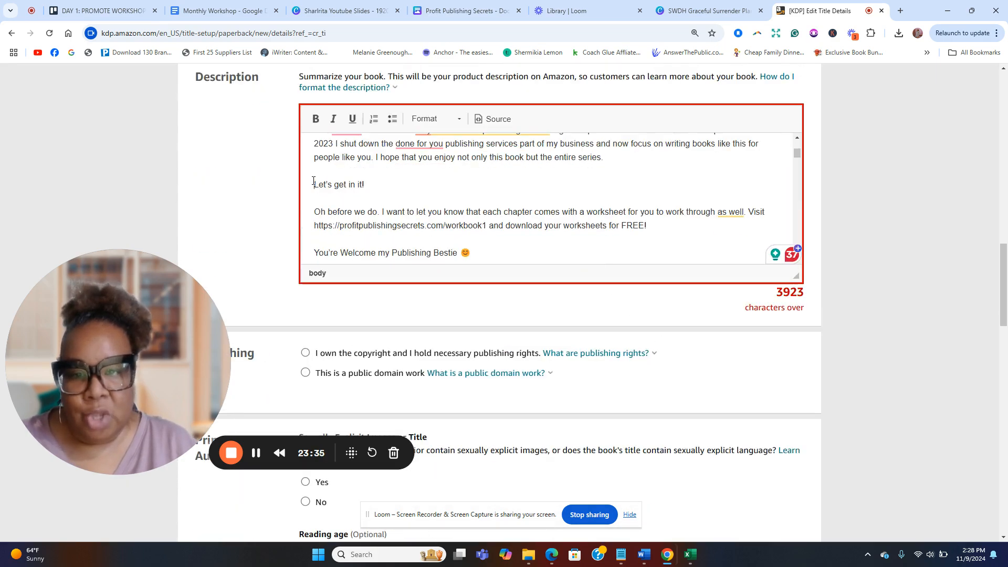
left_click_drag(314, 181, 558, 312)
key("BackSpace")
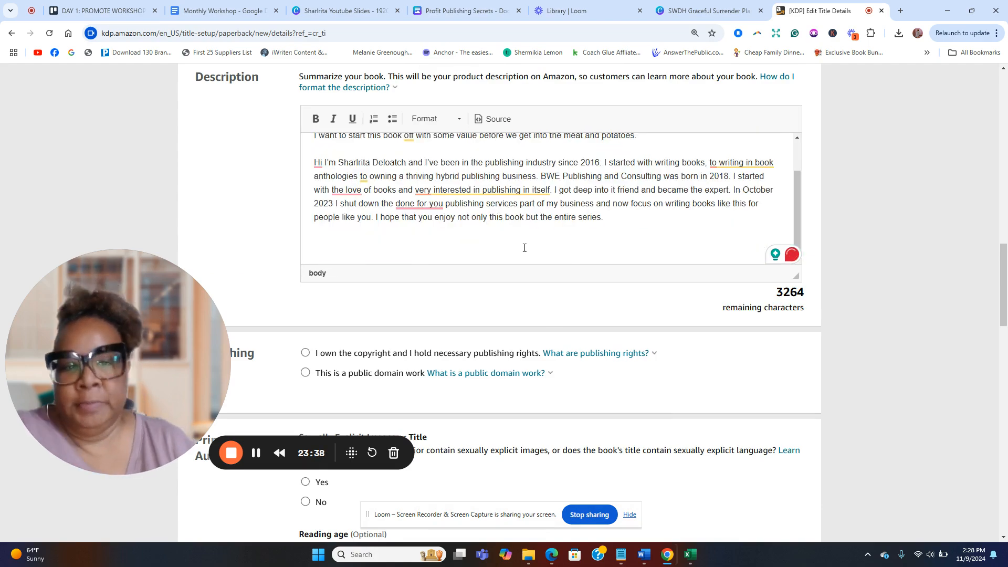
scroll(532, 254, "down", 4)
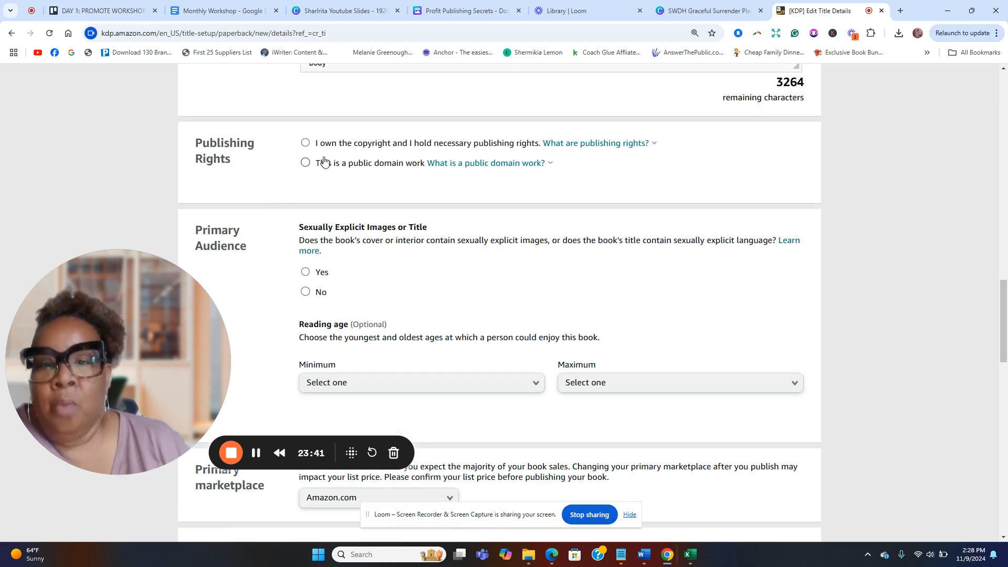
left_click(305, 143)
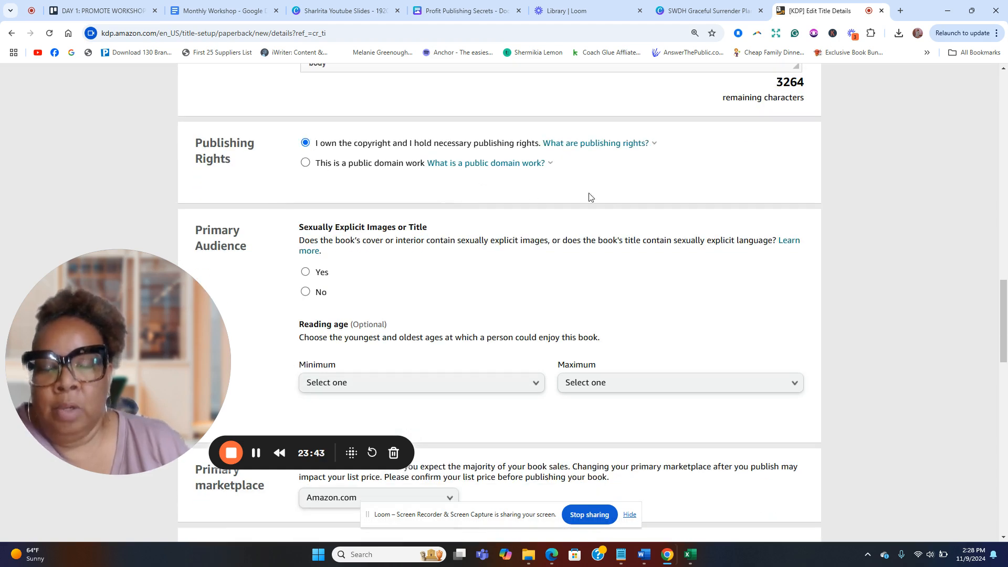
Step: Mark the book as having no sexually explicit content and keep Amazon.com as primary marketplace
scroll(617, 185, "down", 2)
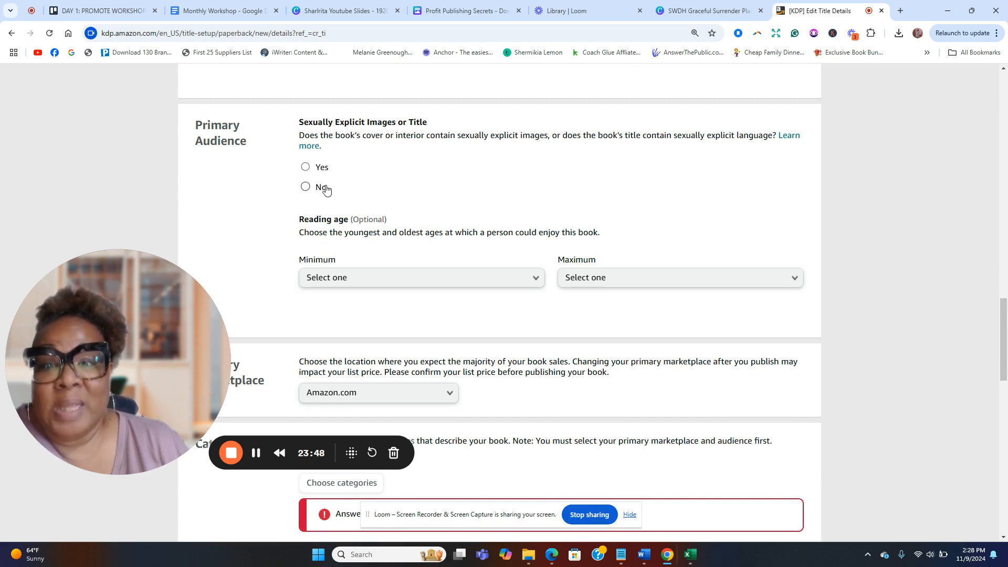
left_click(305, 187)
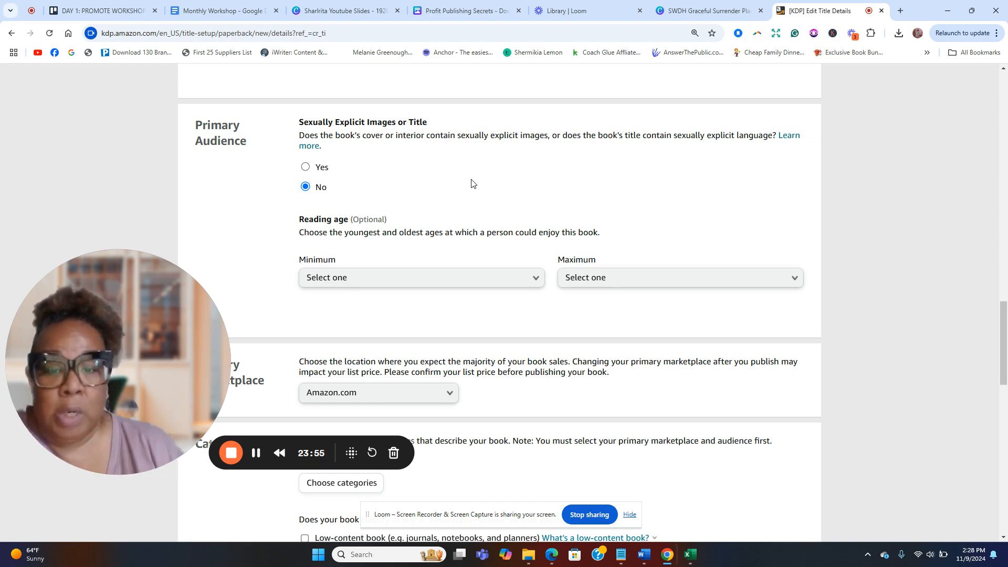
scroll(471, 183, "down", 4)
left_click(365, 188)
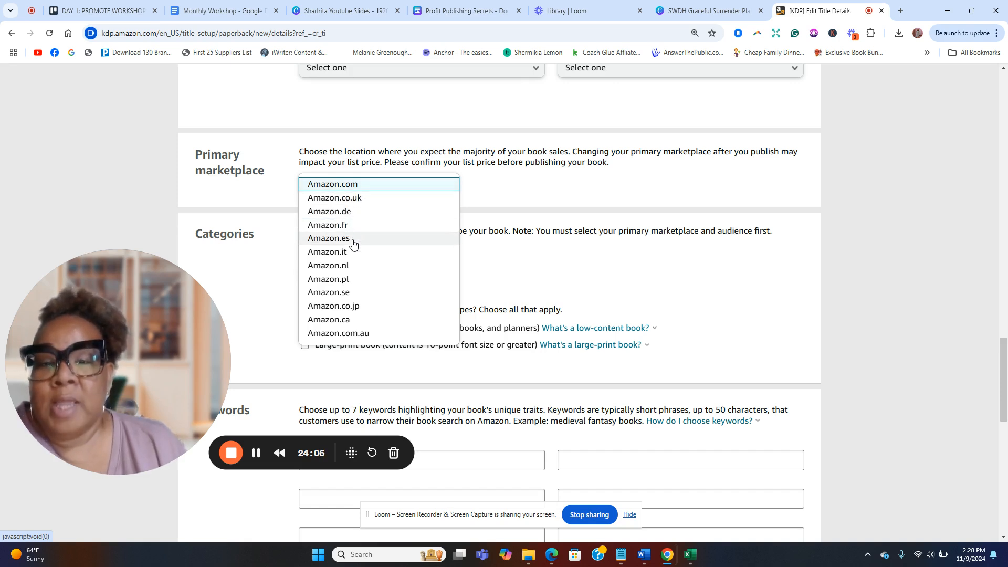
left_click(349, 185)
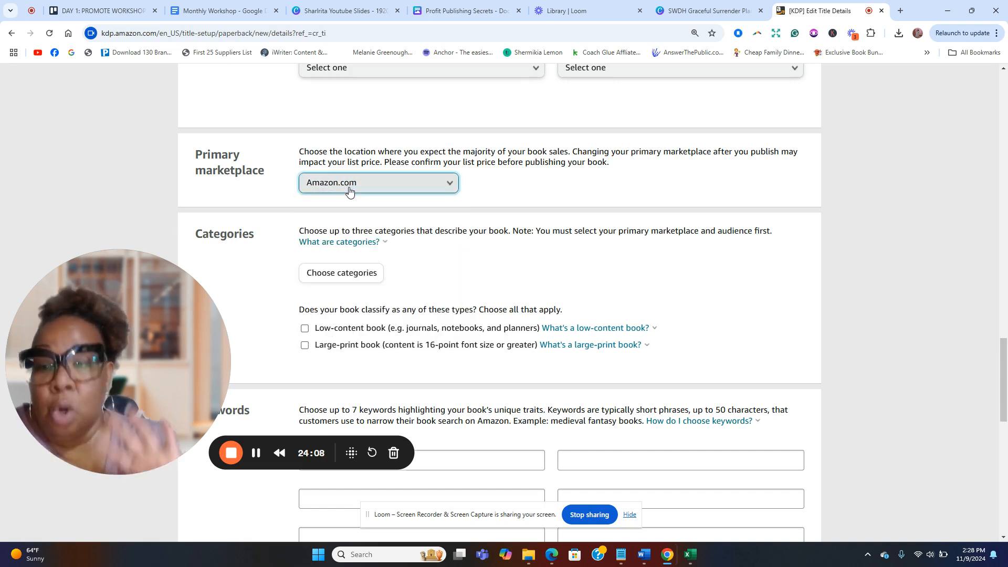
scroll(350, 191, "down", 2)
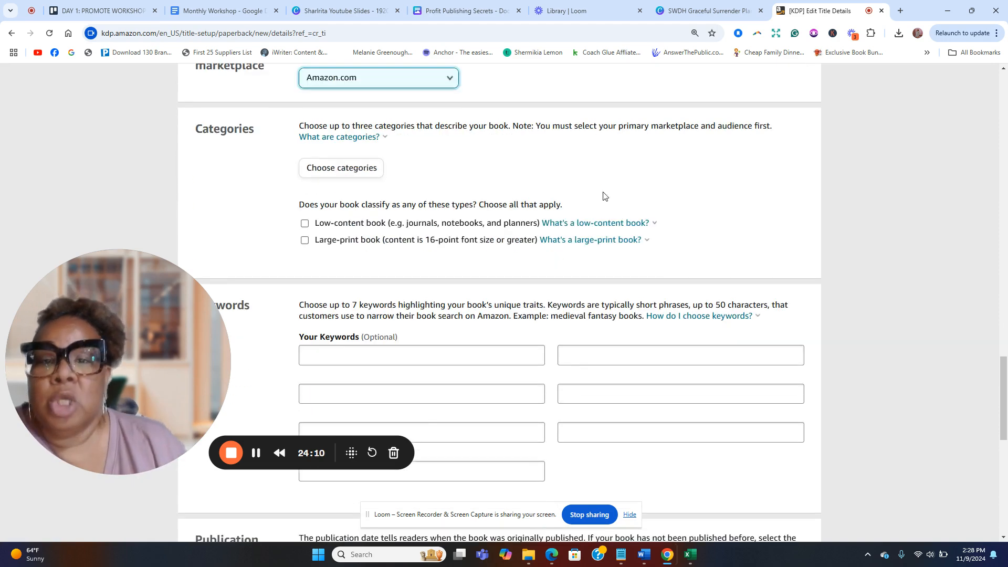
scroll(600, 198, "up", 1)
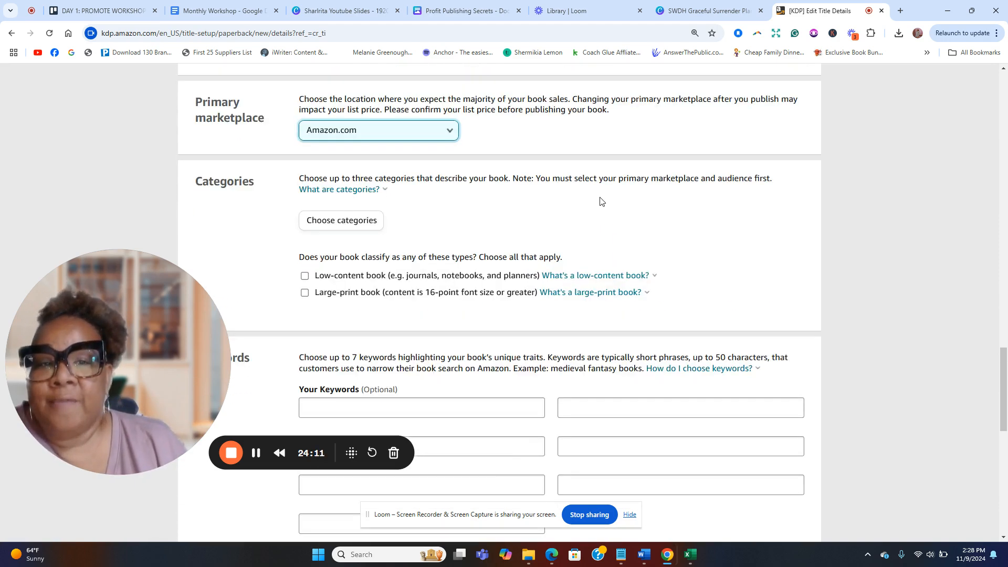
left_click(356, 225)
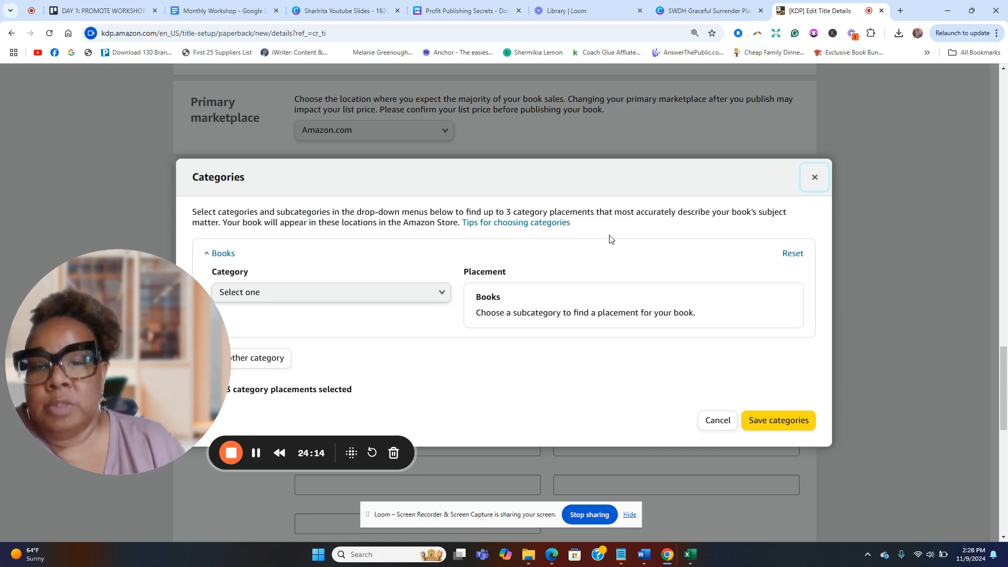
Step: Choose Business & Money › Economics › Banks & Banking as the category and save it
scroll(607, 236, "down", 3)
left_click_drag(163, 318, 141, 419)
left_click(402, 292)
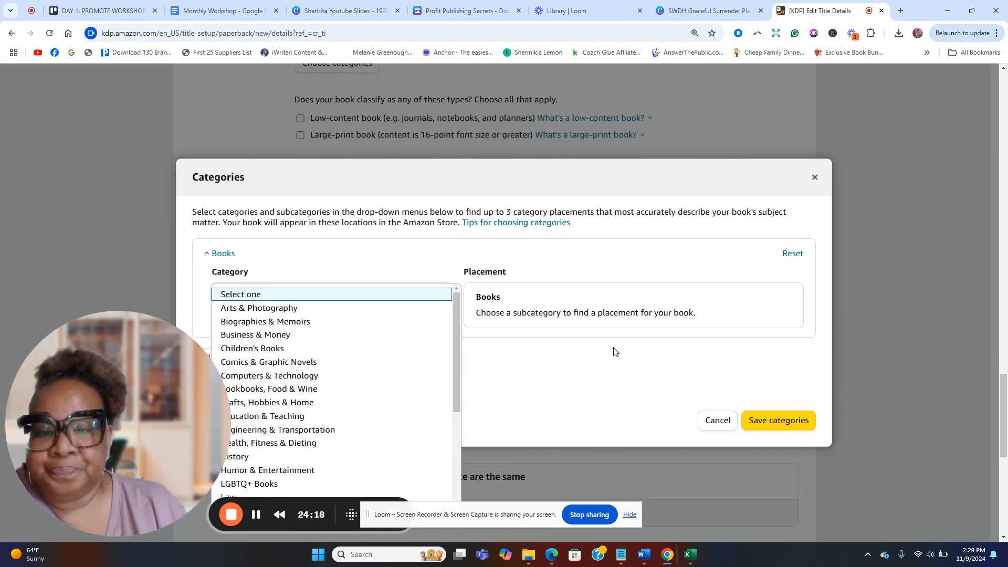
left_click(255, 335)
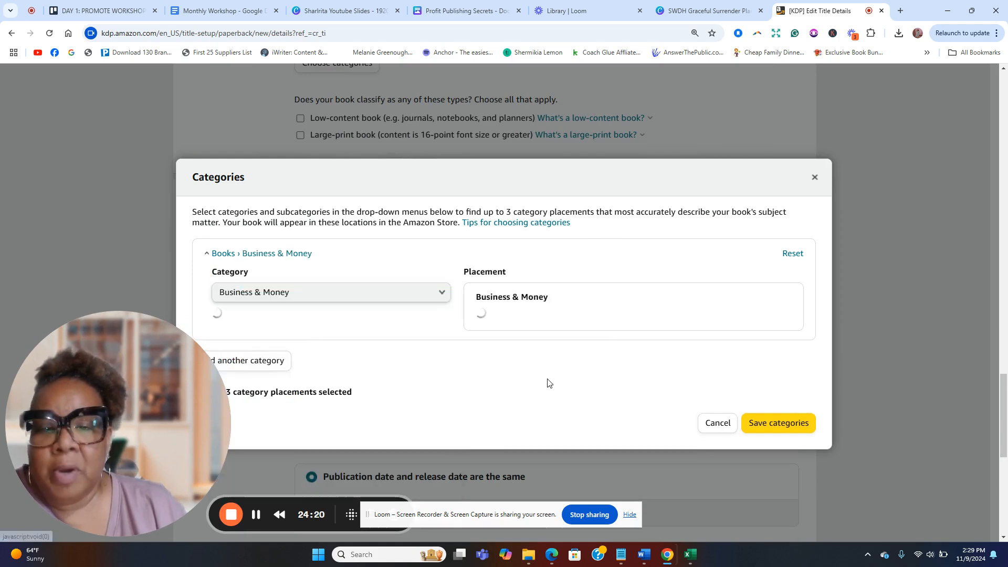
left_click(293, 342)
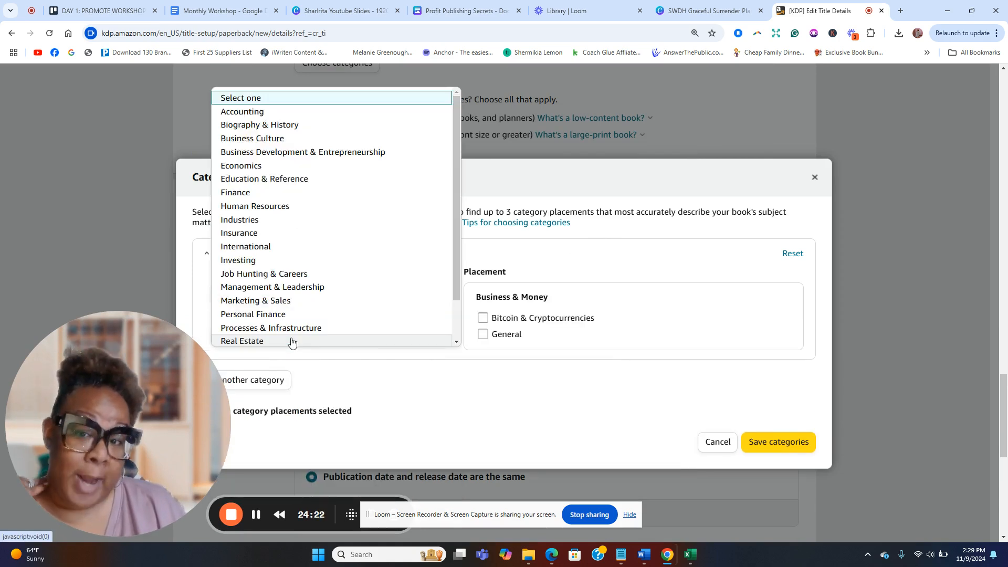
left_click(256, 166)
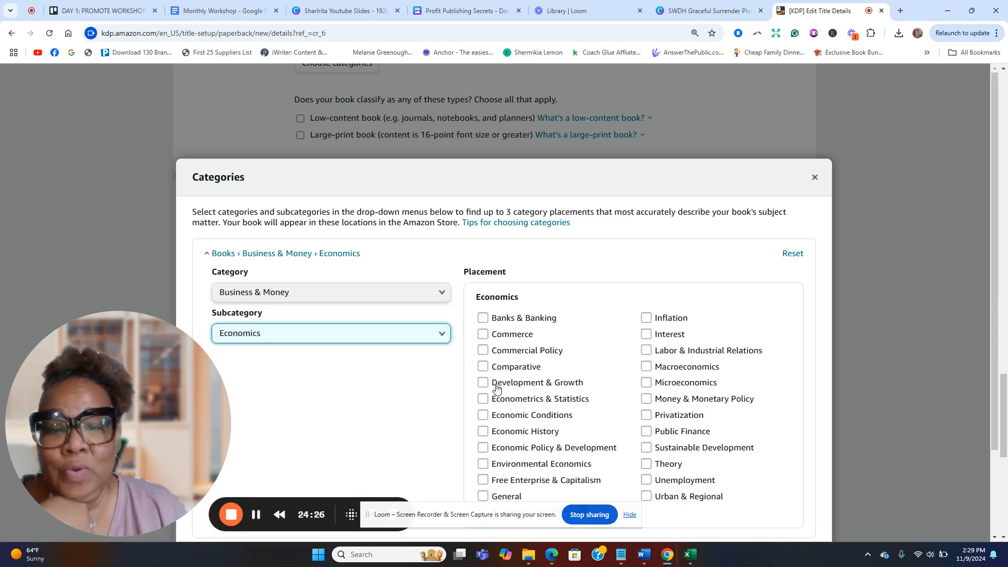
left_click(483, 318)
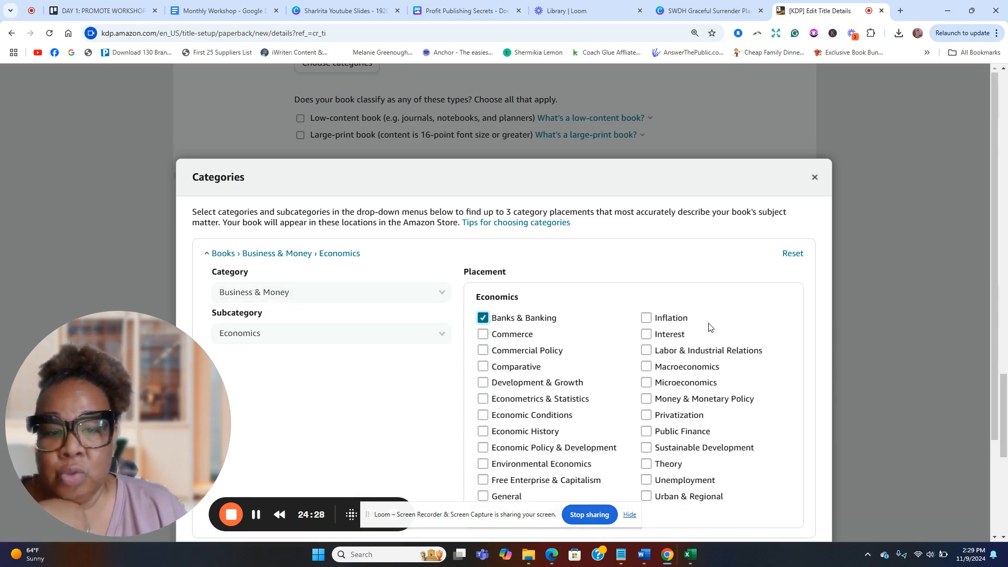
scroll(709, 326, "down", 3)
left_click(804, 517)
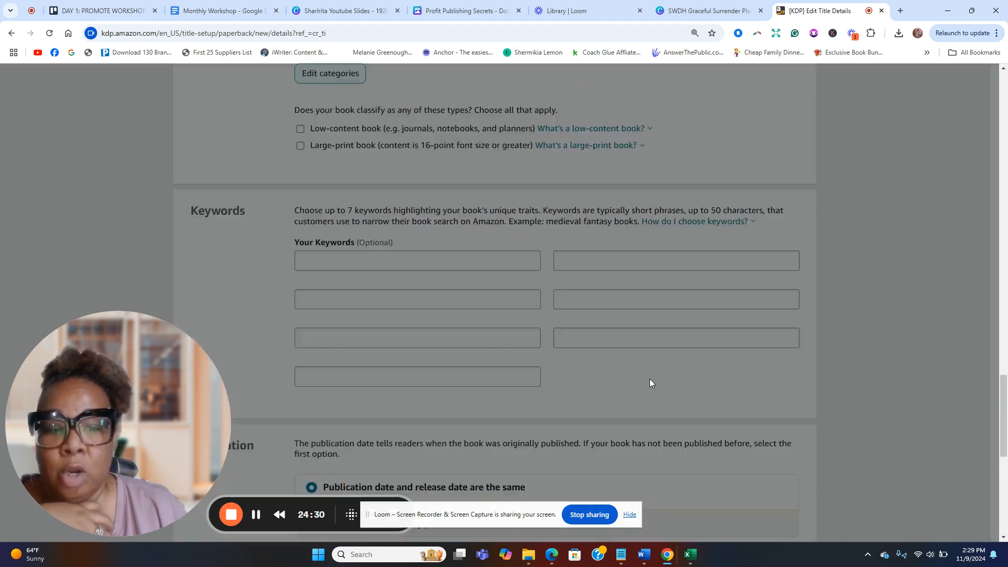
scroll(284, 254, "down", 4)
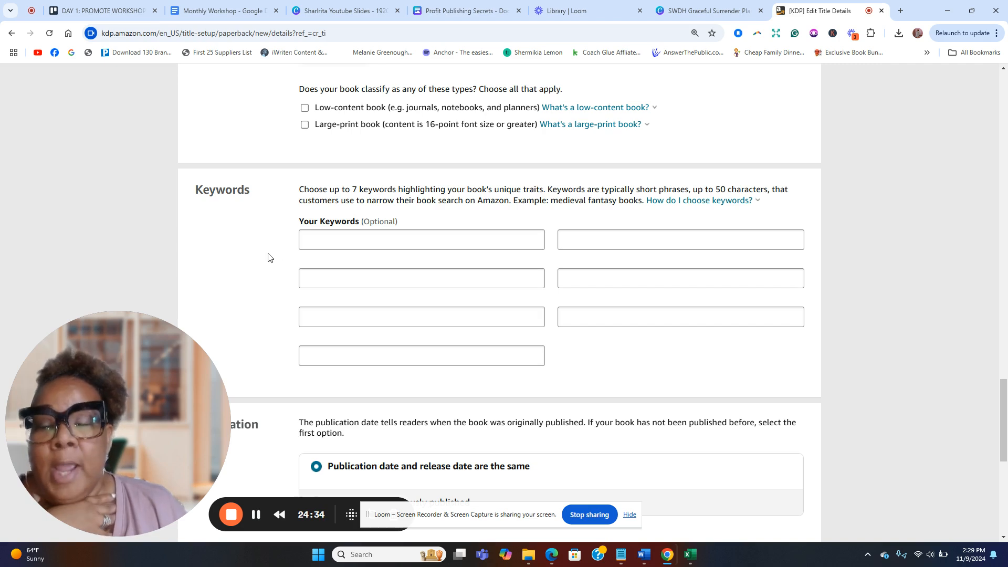
left_click(324, 243)
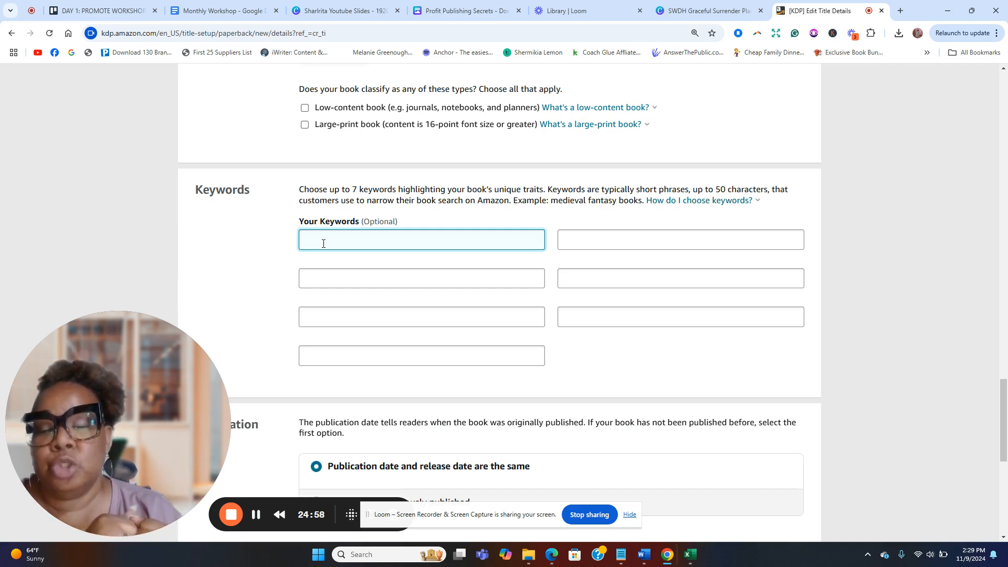
scroll(716, 104, "down", 4)
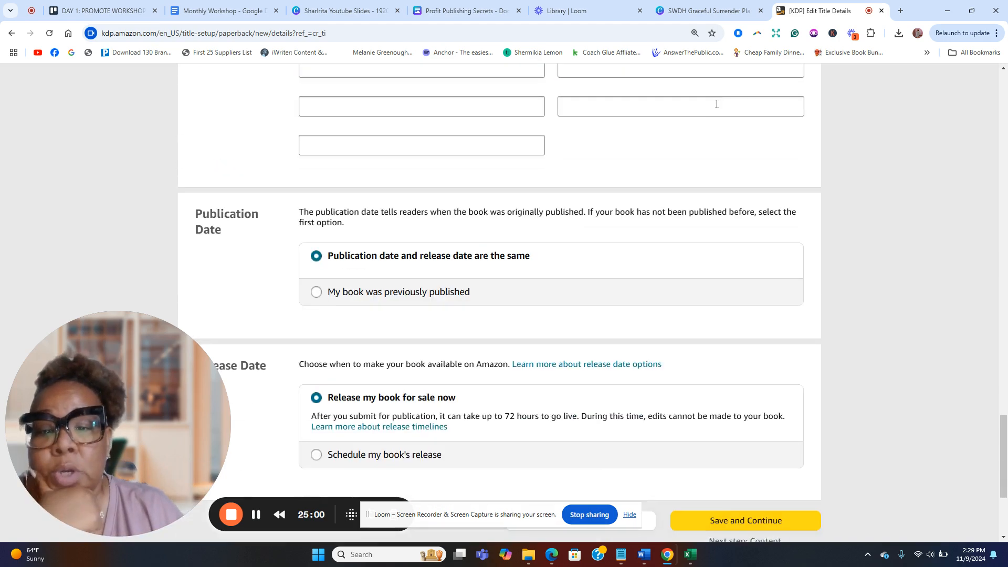
scroll(717, 104, "down", 2)
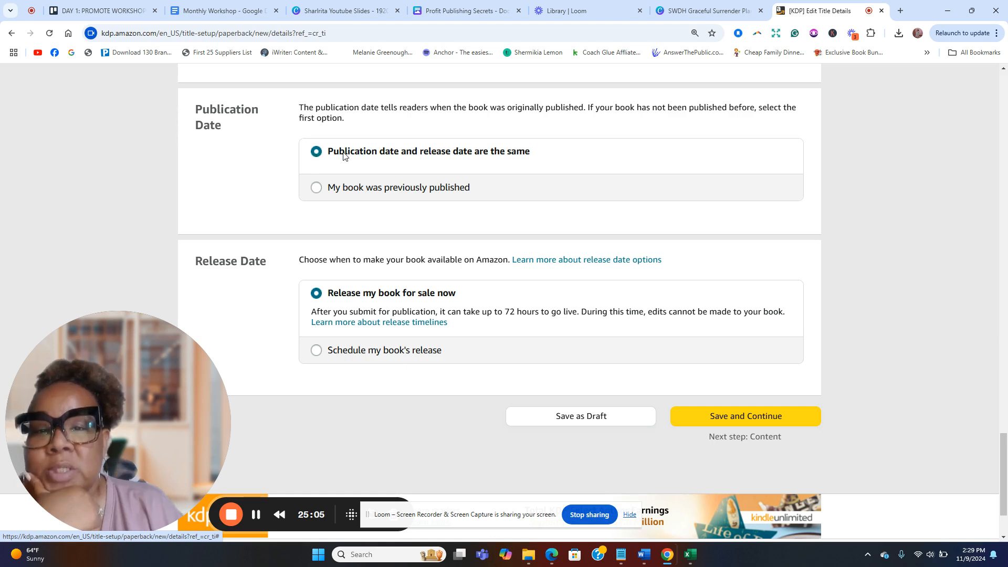
left_click(316, 188)
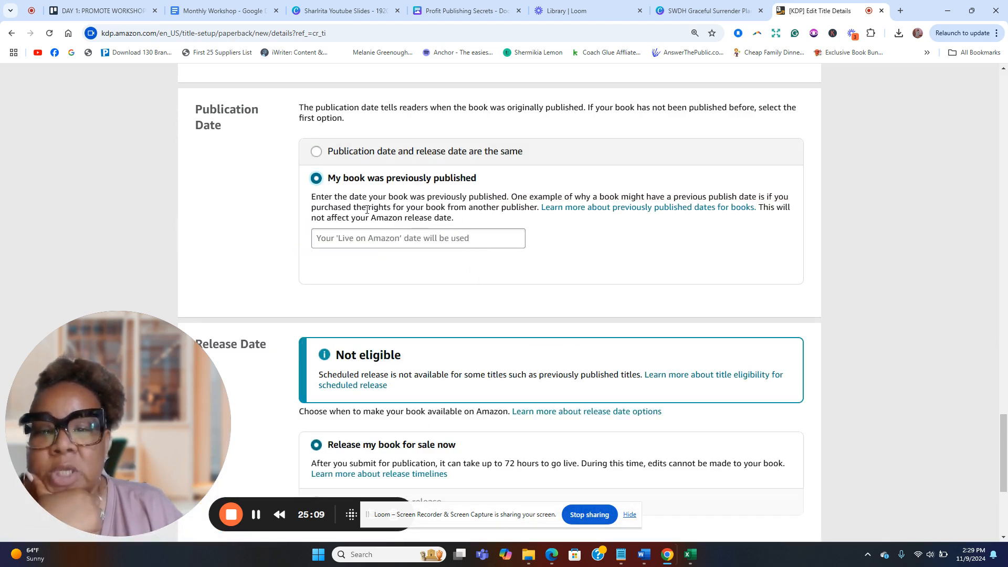
left_click(316, 151)
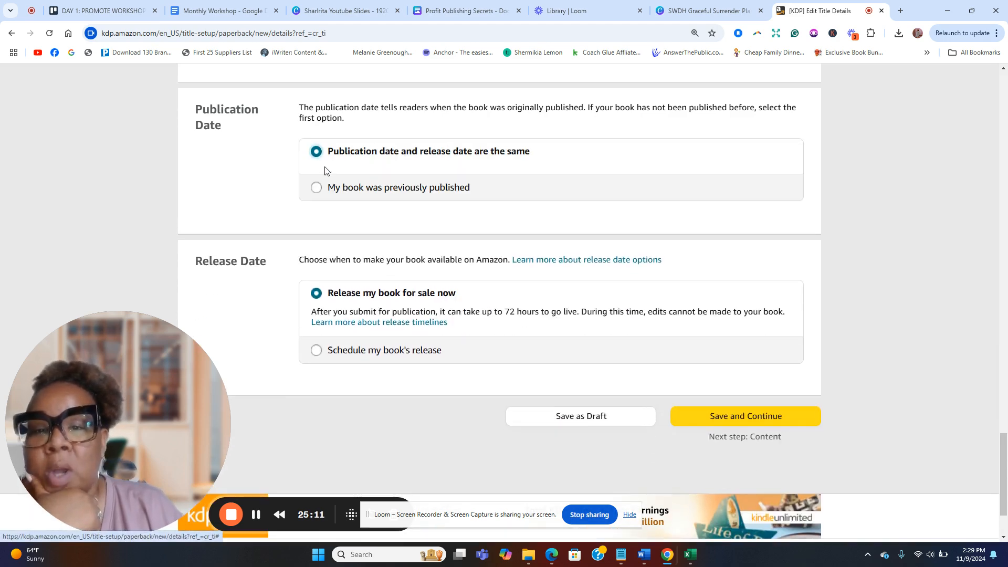
scroll(325, 171, "down", 1)
left_click(320, 296)
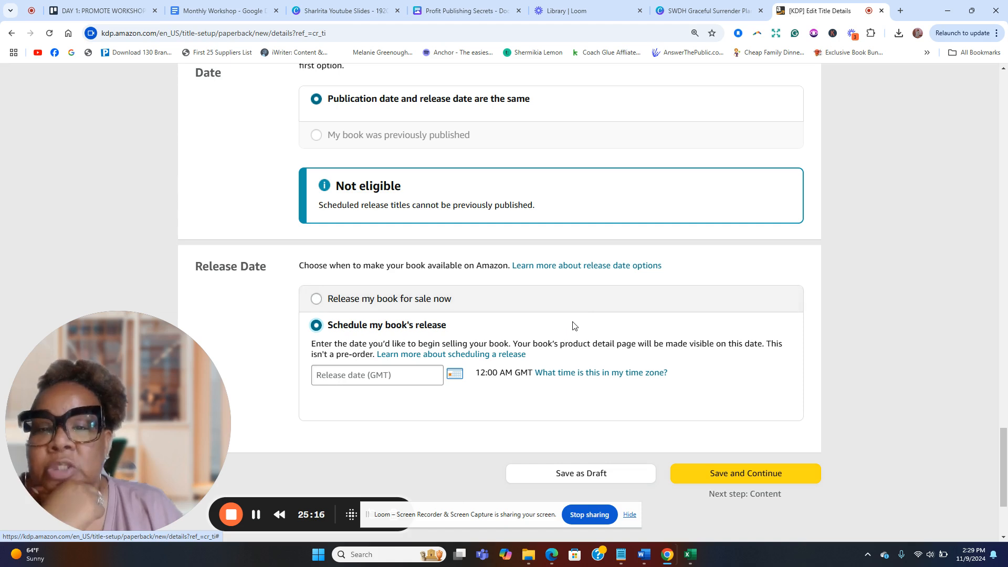
left_click(315, 308)
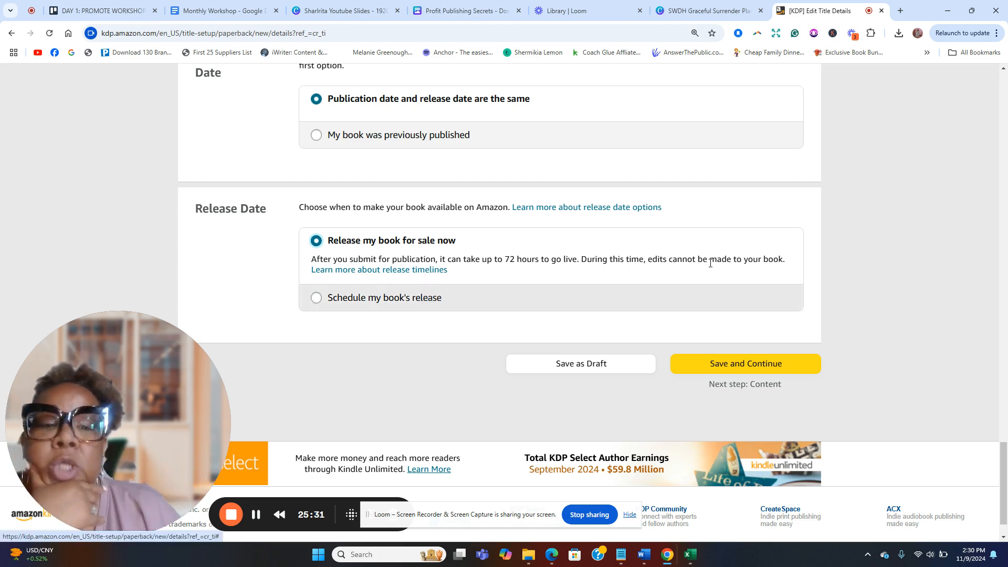
Step: Save the paperback details, continue to Paperback Content, and choose Assign ISBN for a free ISBN
left_click(795, 364)
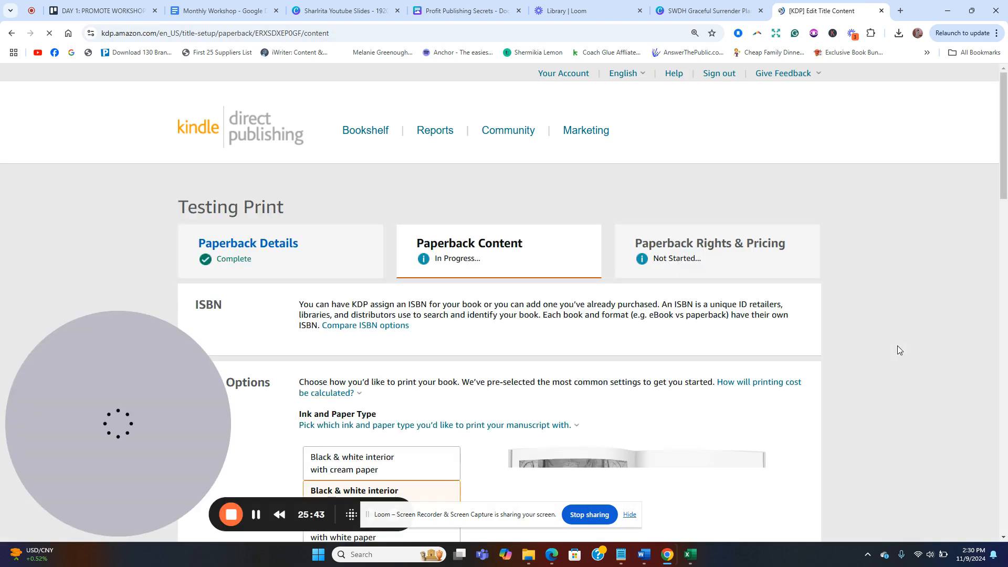
scroll(543, 331, "down", 3)
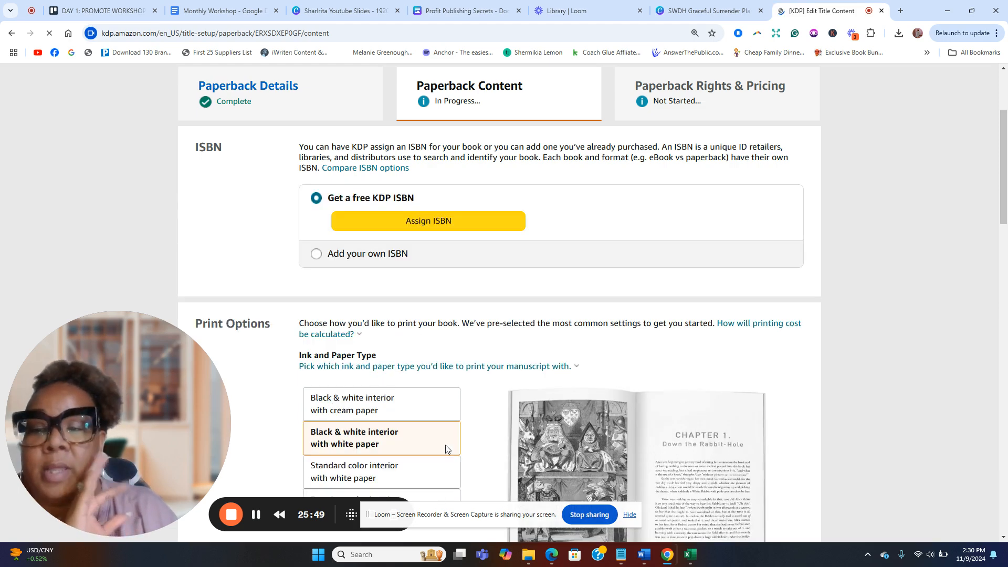
scroll(610, 259, "up", 2)
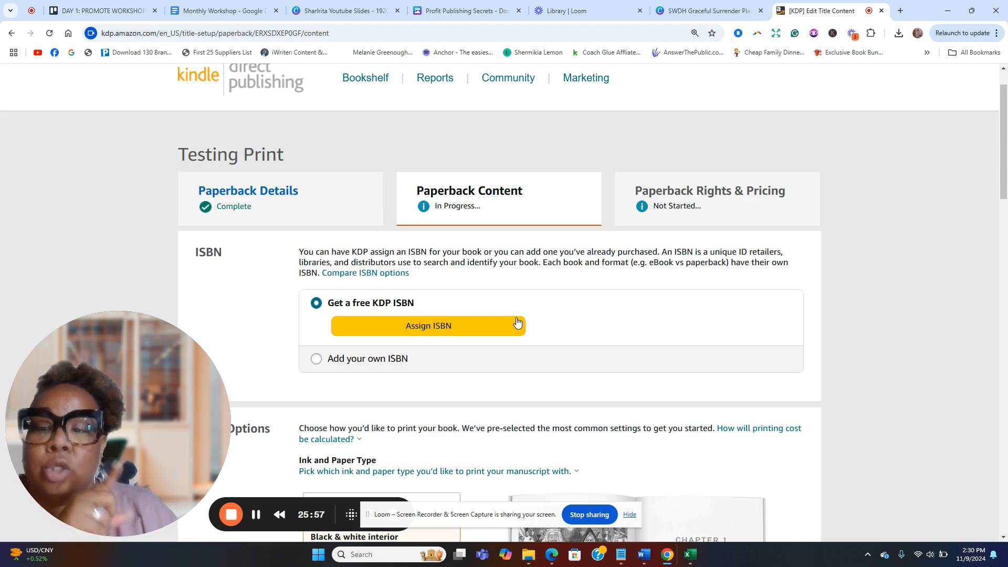
left_click(430, 329)
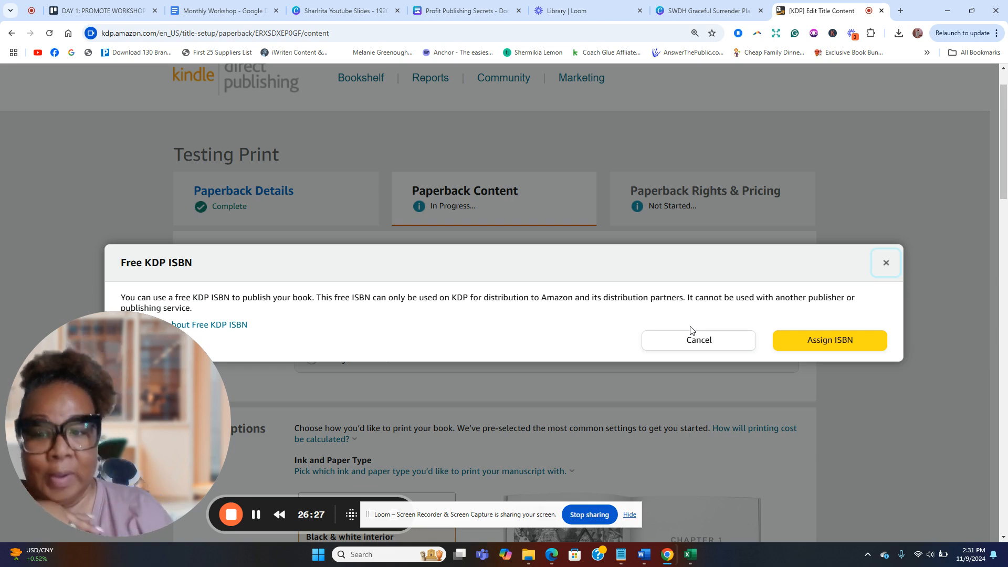
left_click(861, 342)
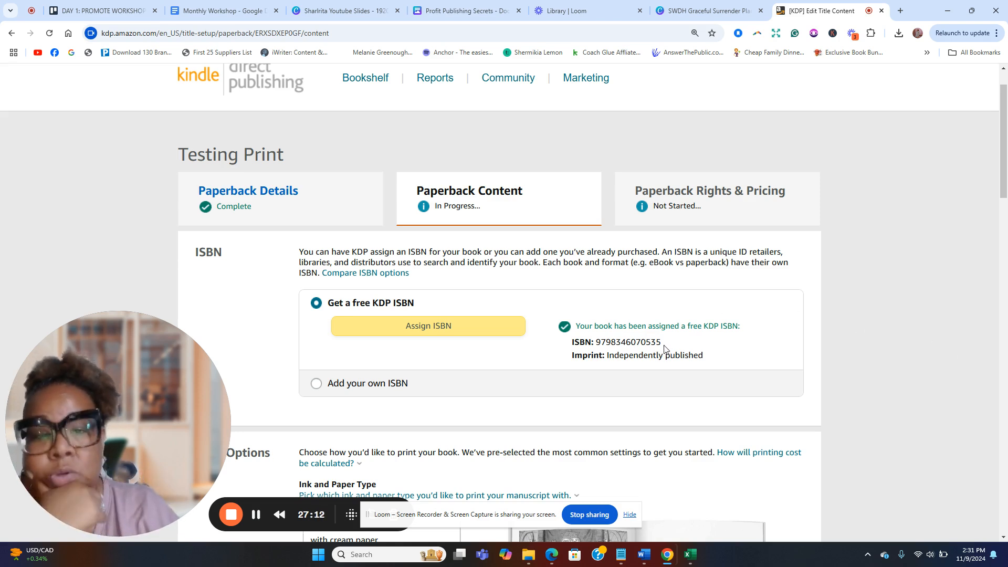
left_click_drag(663, 342, 596, 343)
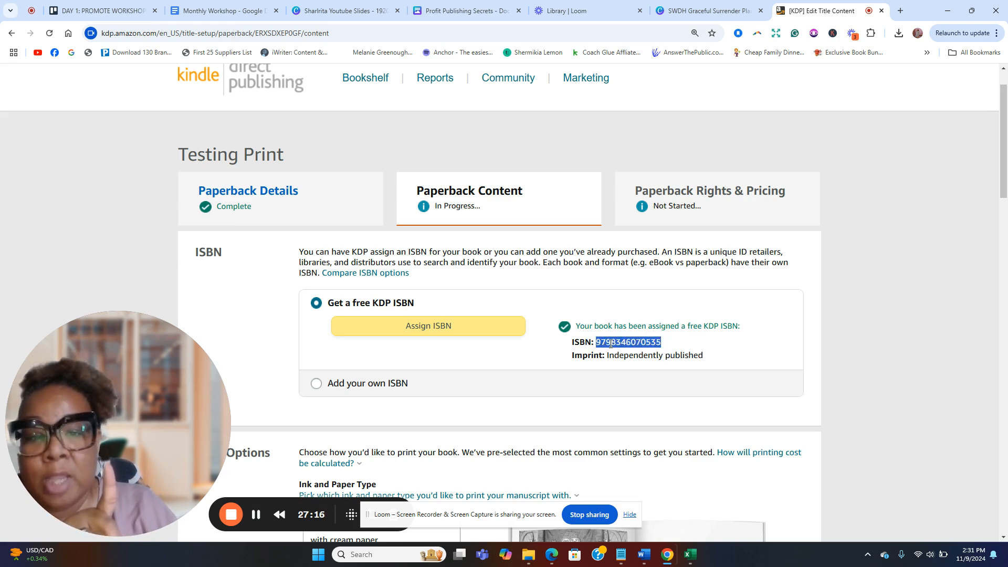
right_click(610, 343)
left_click(645, 359)
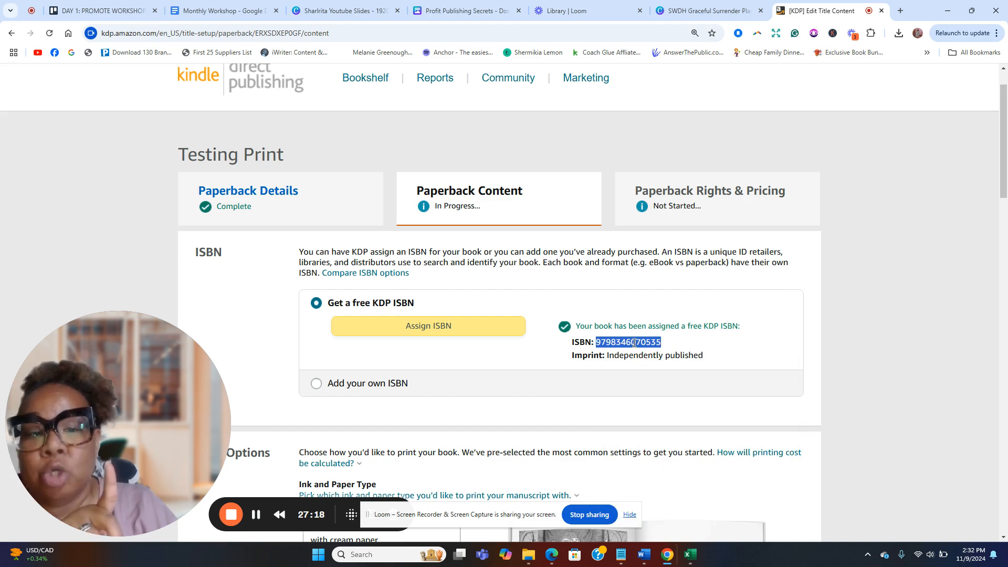
right_click(634, 343)
left_click(651, 356)
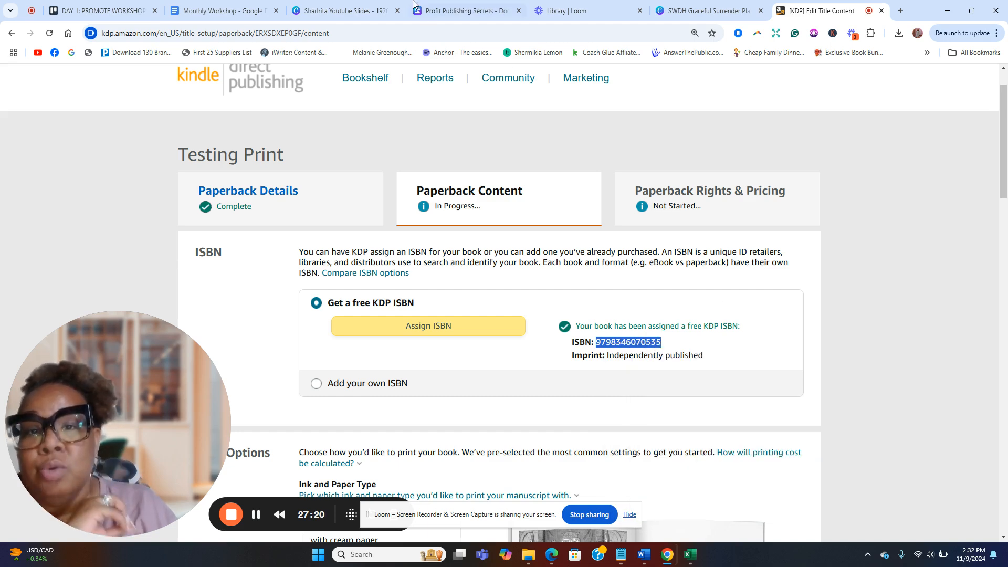
left_click(458, 10)
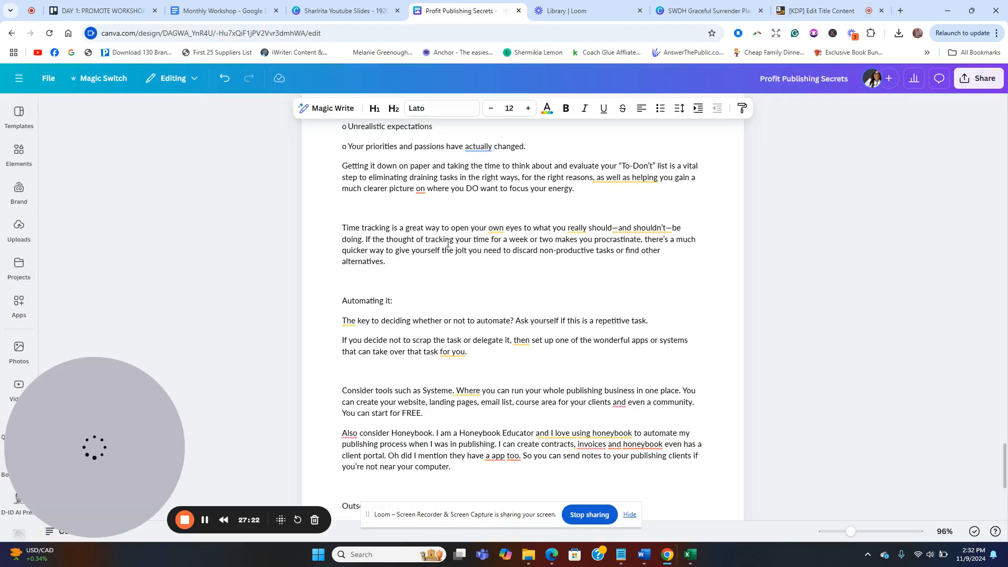
scroll(448, 243, "up", 20)
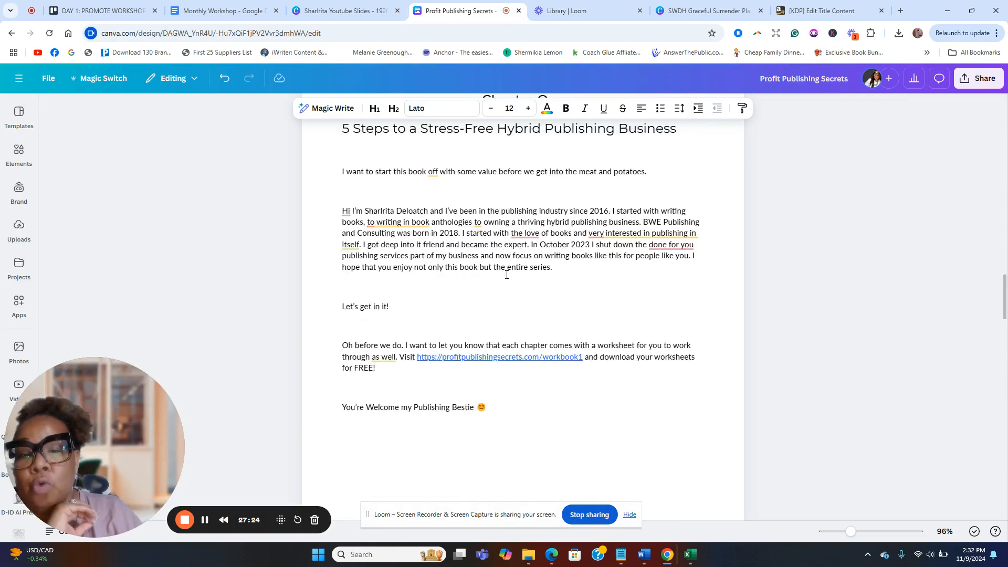
scroll(507, 275, "up", 15)
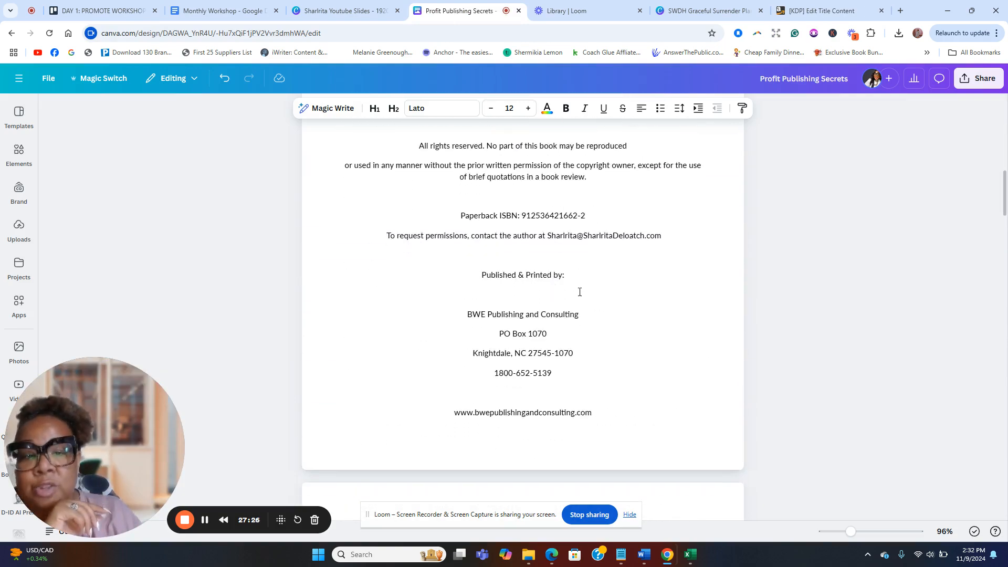
left_click_drag(588, 216, 524, 216)
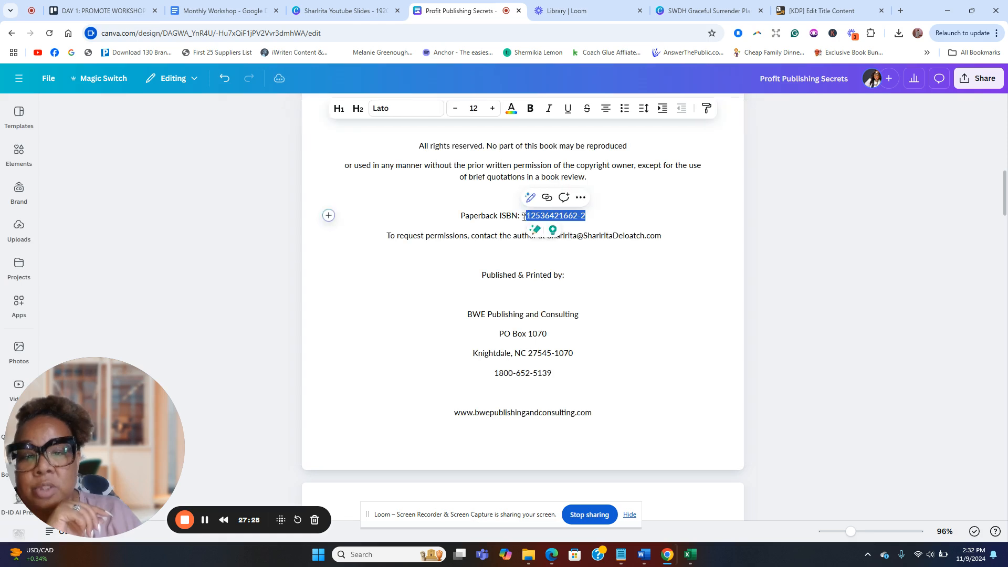
key("BackSpace")
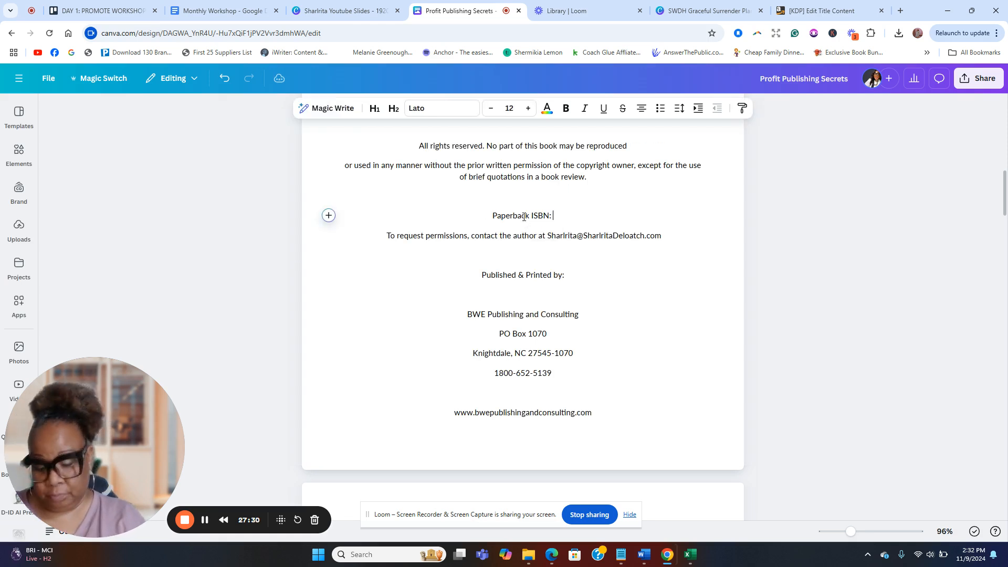
key("ctrl+v")
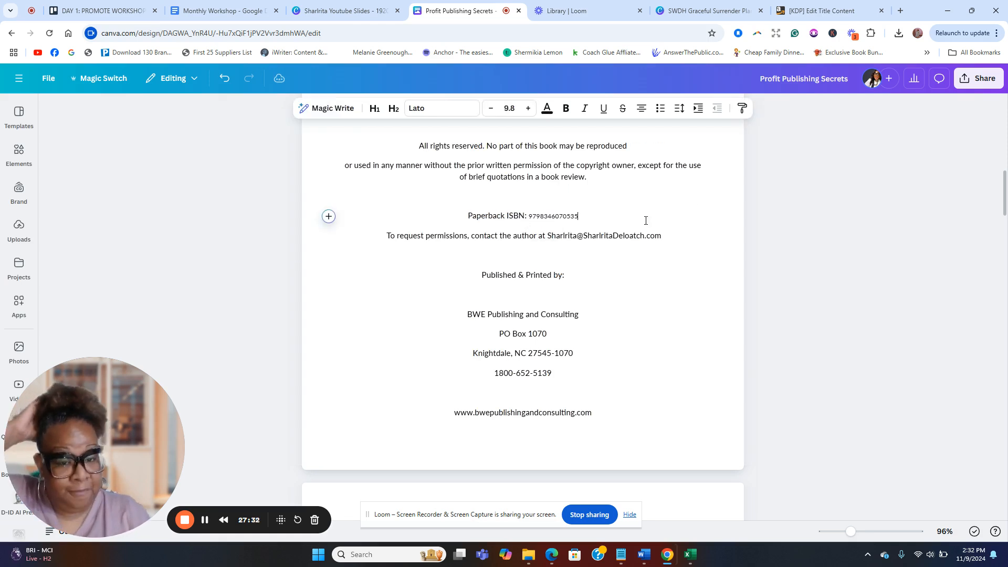
left_click_drag(579, 216, 524, 220)
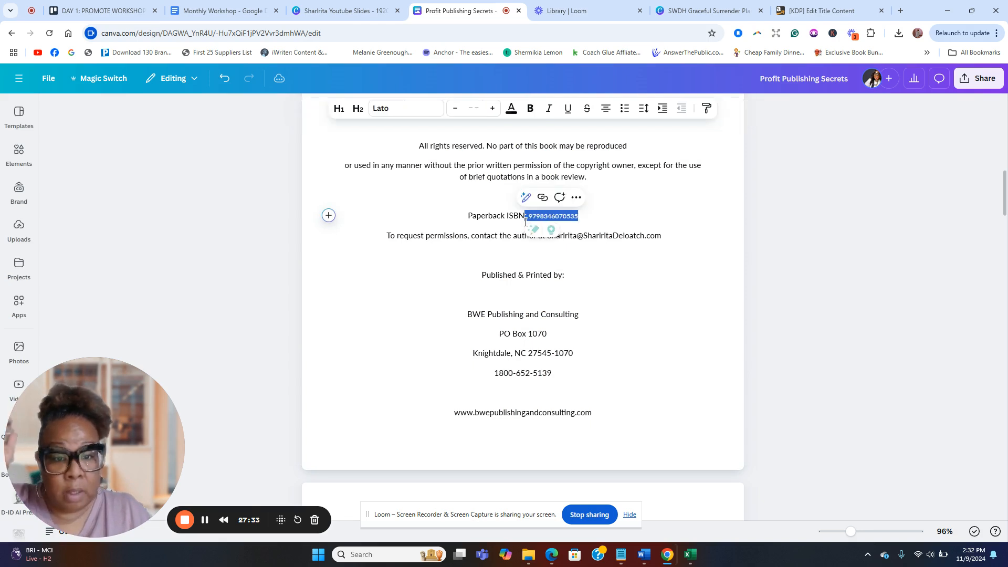
left_click(491, 109)
left_click(491, 108)
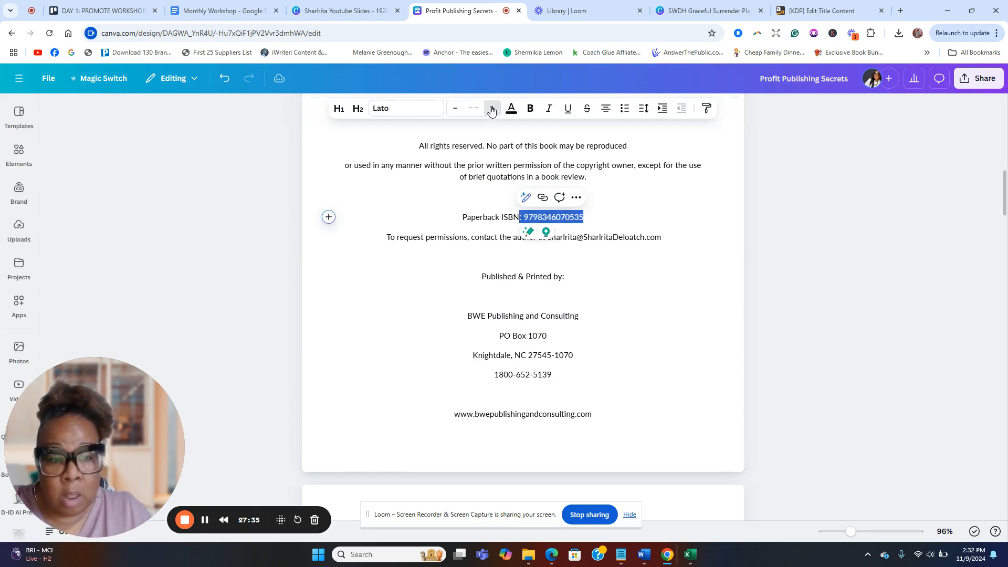
left_click(491, 109)
left_click(588, 218)
left_click(787, 9)
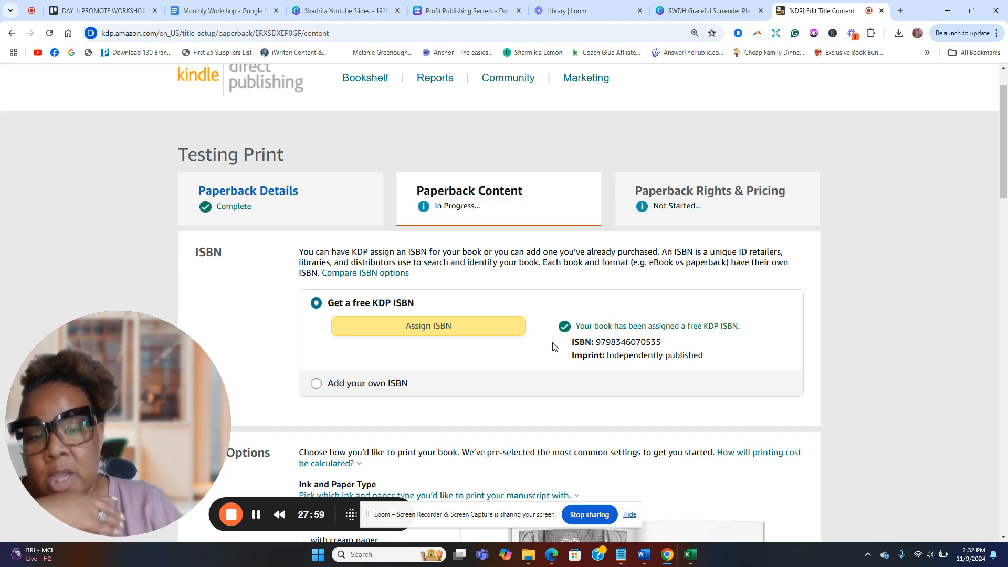
scroll(527, 321, "down", 2)
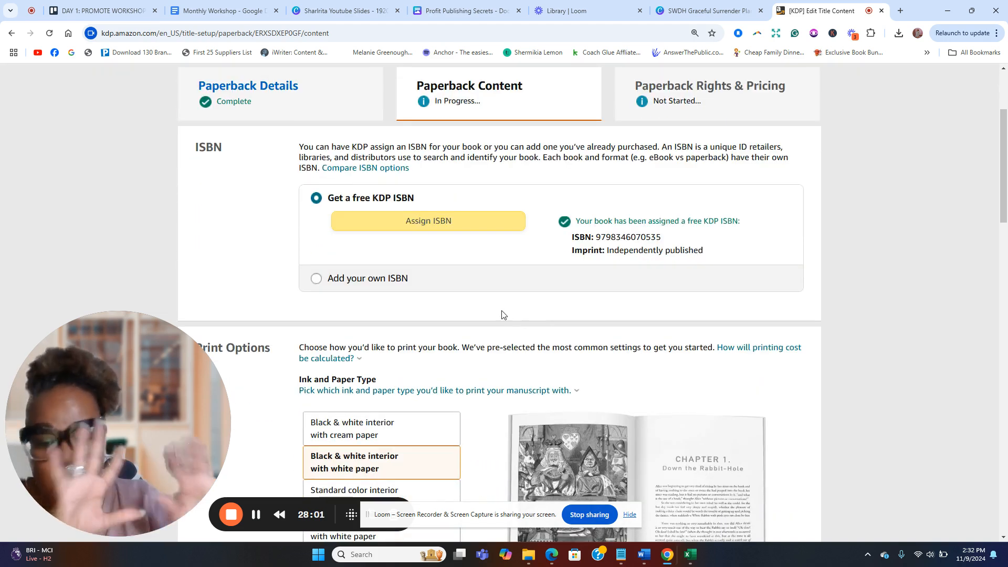
scroll(502, 314, "down", 4)
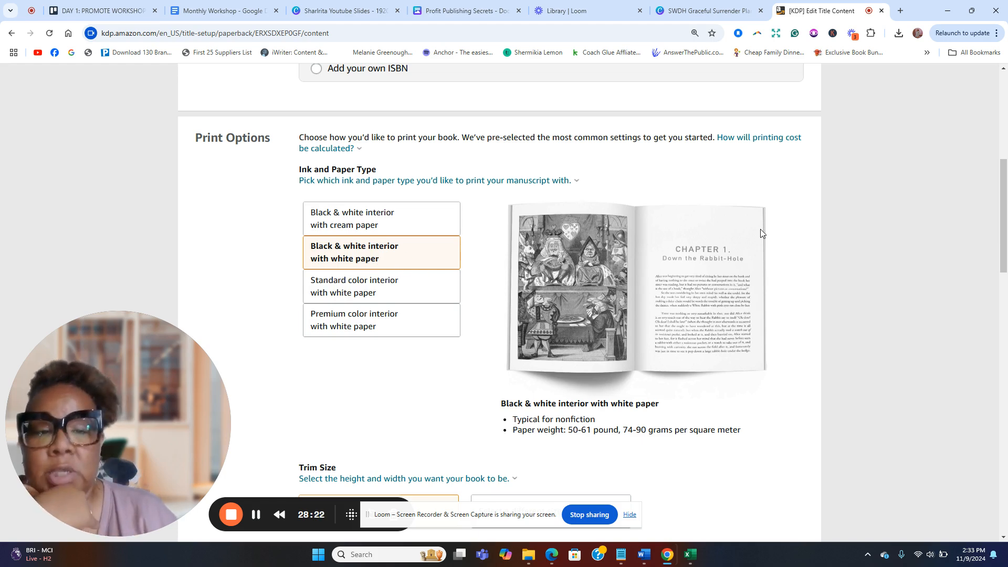
scroll(450, 289, "down", 5)
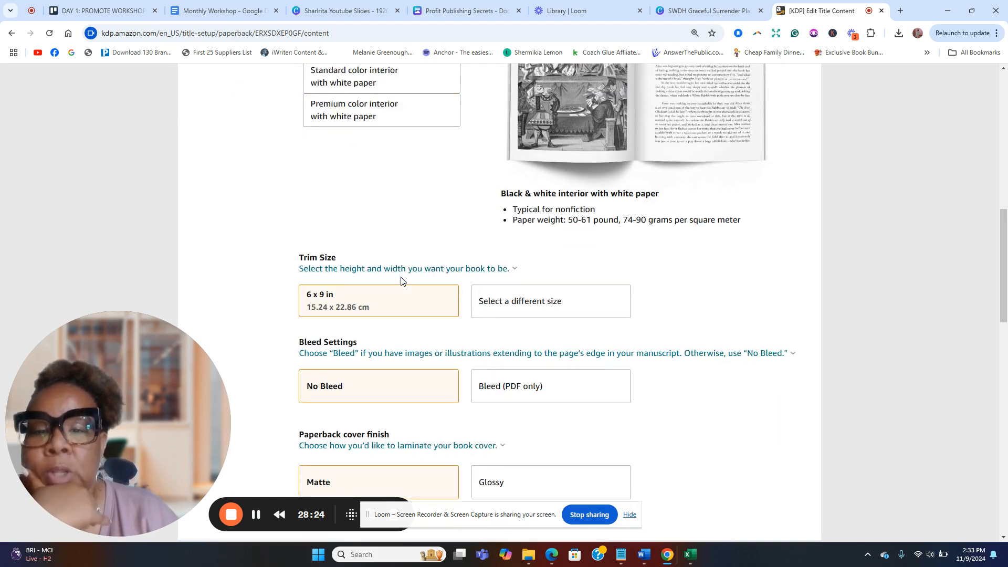
scroll(399, 268, "down", 1)
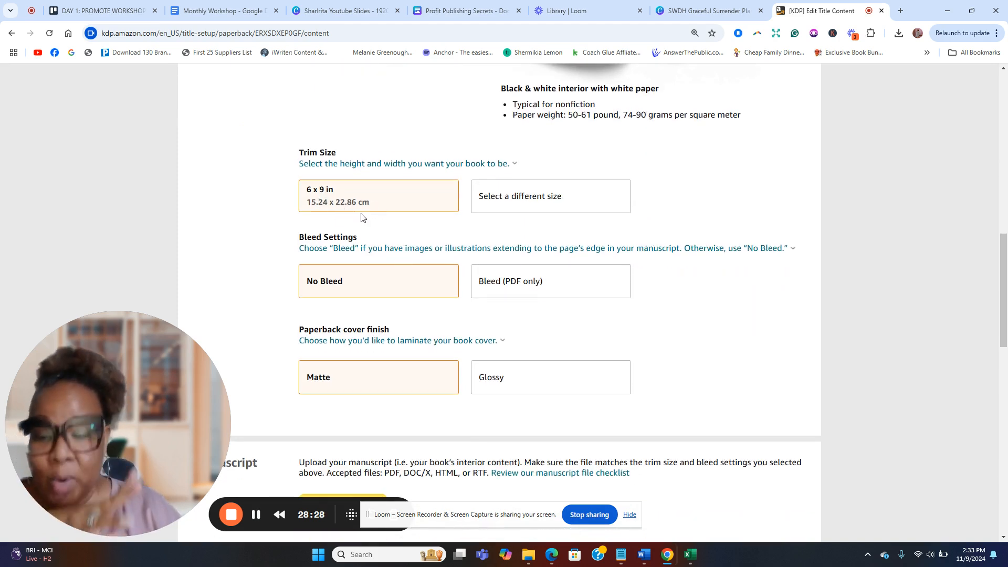
Step: Change the trim size to 8.5 x 11 in and pick a Glossy cover finish
left_click(543, 198)
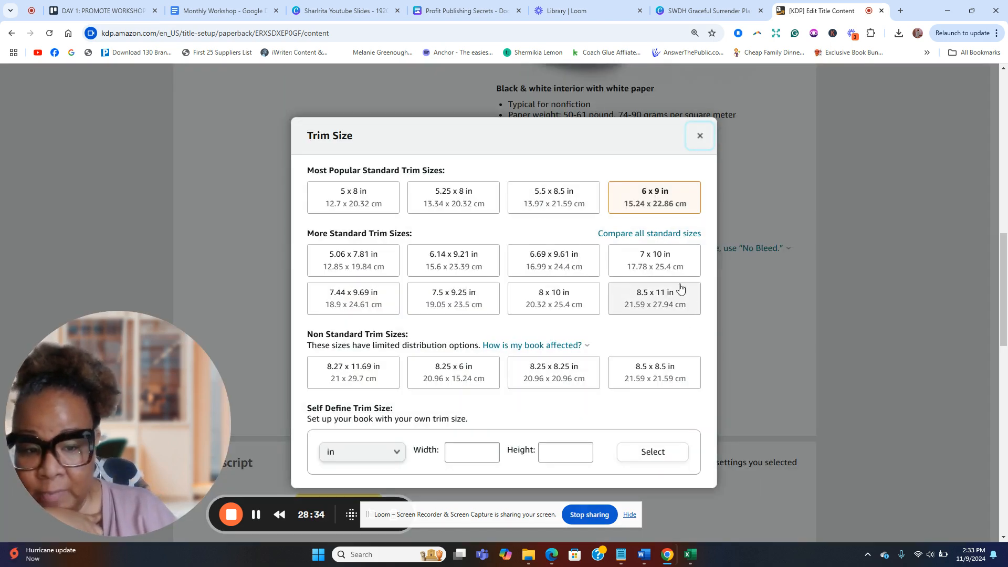
left_click(662, 309)
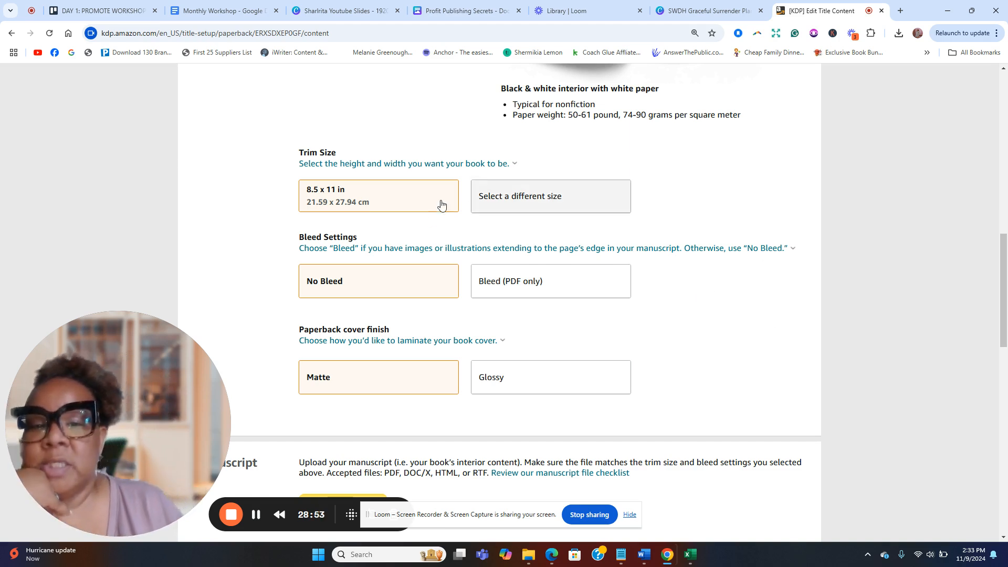
scroll(381, 283, "down", 1)
left_click(380, 287)
left_click(688, 296)
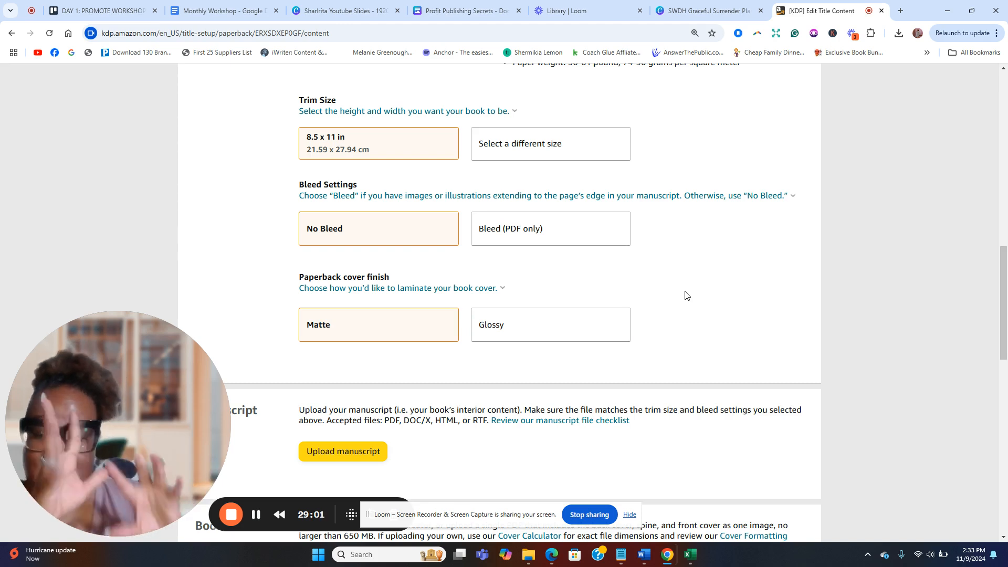
left_click(588, 325)
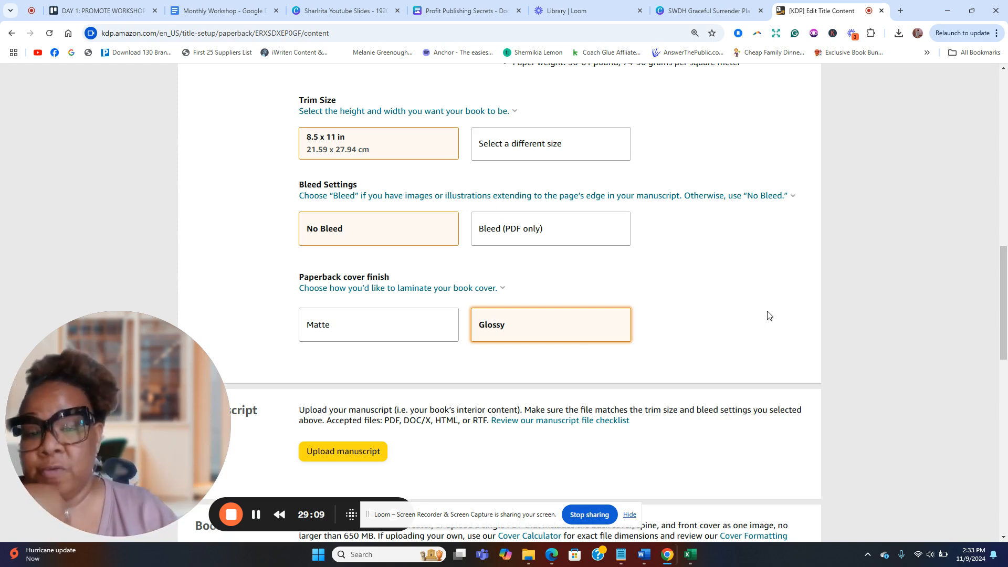
scroll(735, 300, "down", 4)
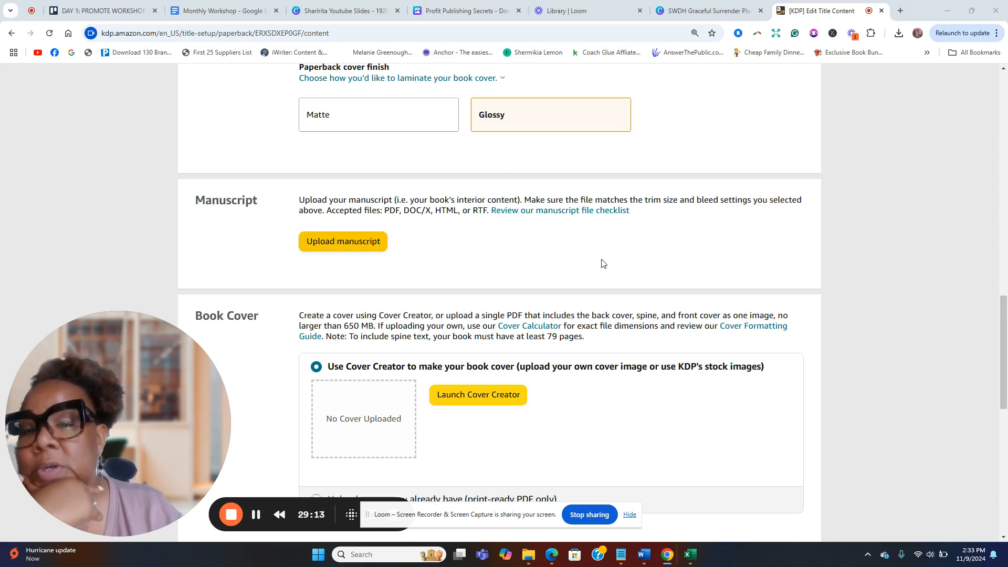
Step: Upload Profit Publishing Secrets.pdf as the manuscript and choose the Graceful Surrender Planner PDF as your own cover
left_click(225, 137)
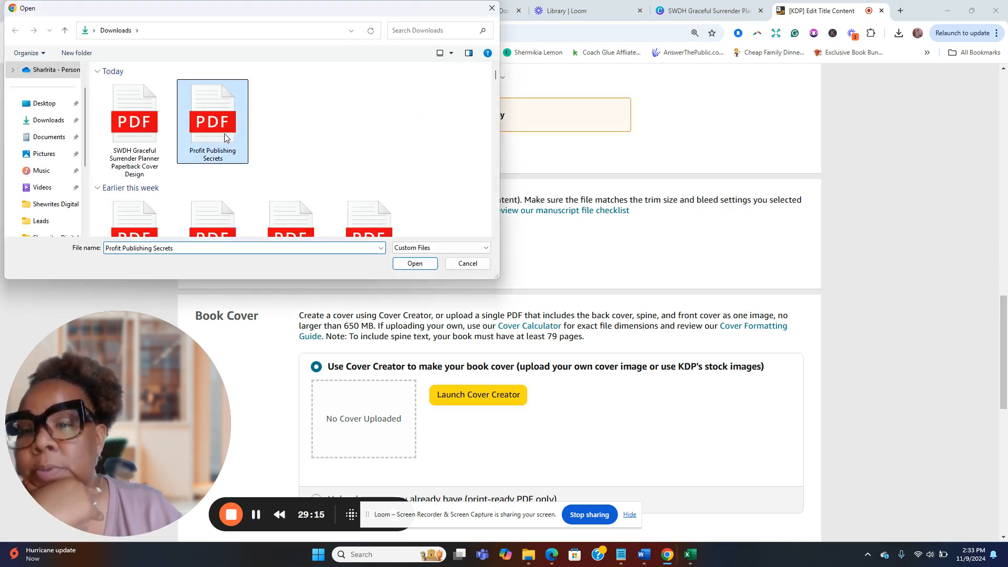
left_click(414, 264)
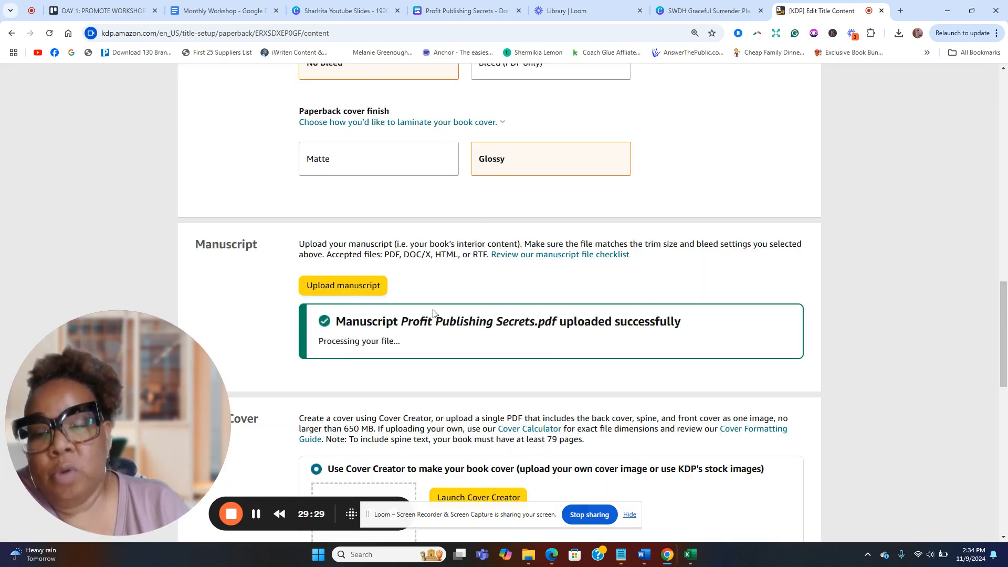
scroll(496, 310, "down", 3)
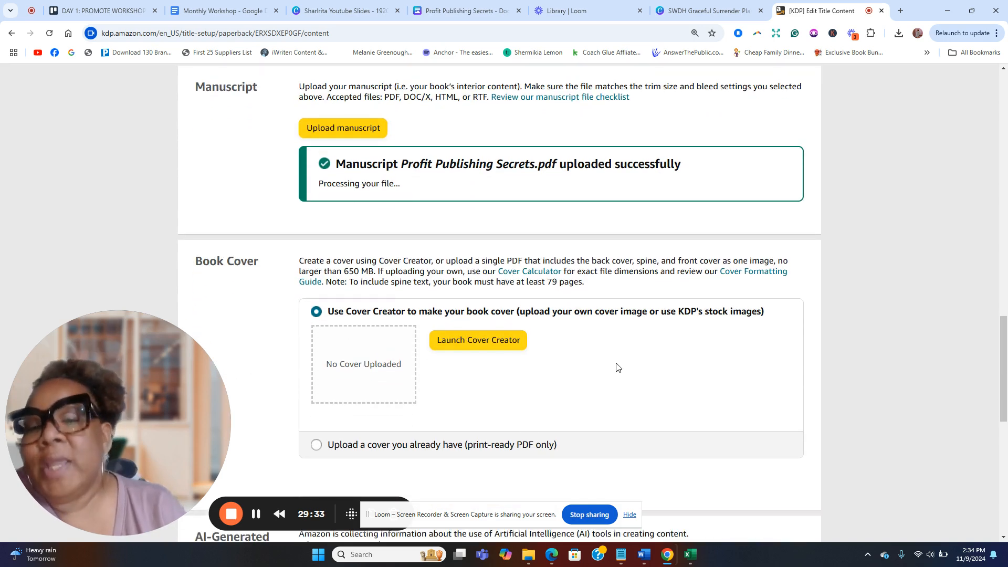
scroll(611, 359, "down", 2)
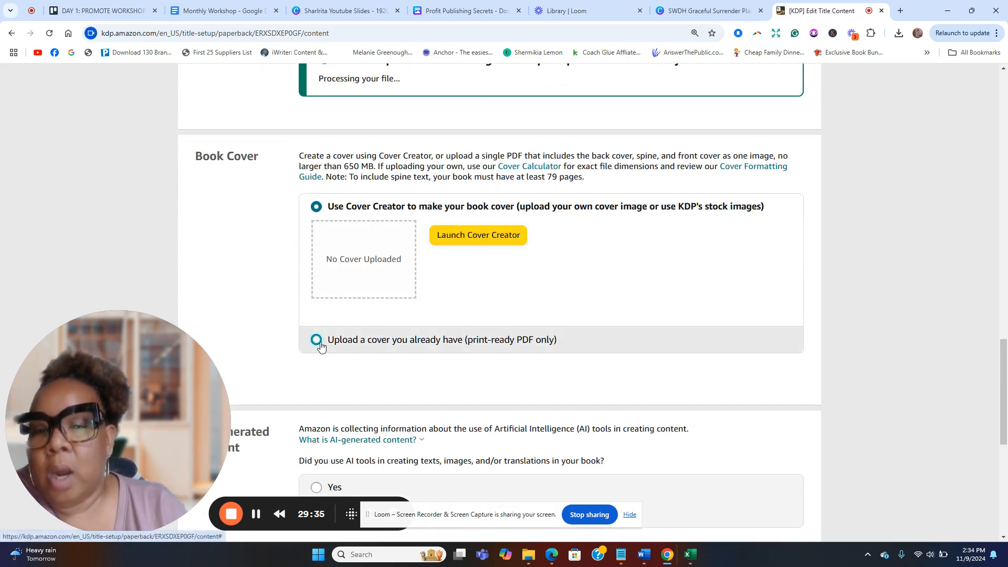
left_click(317, 339)
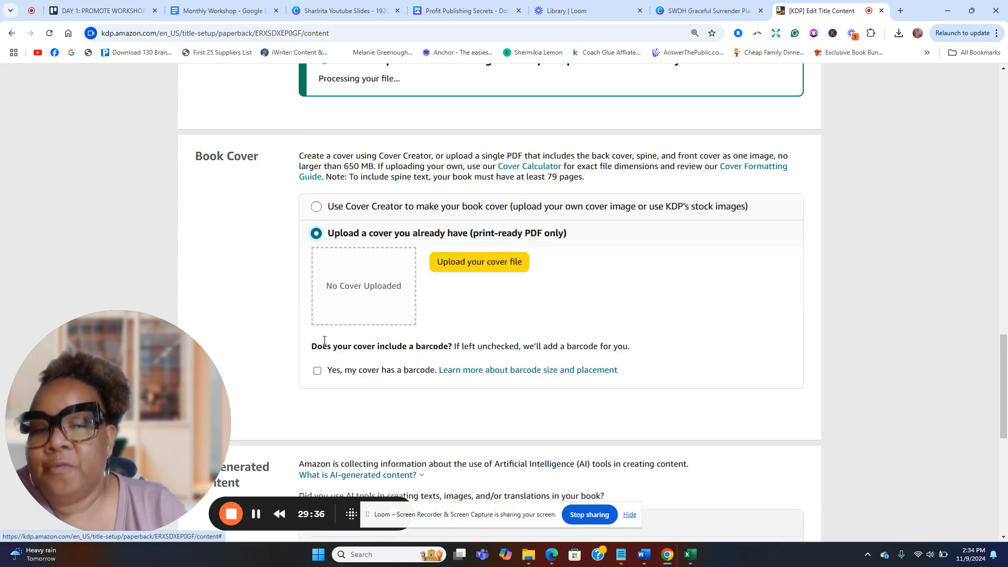
left_click(474, 277)
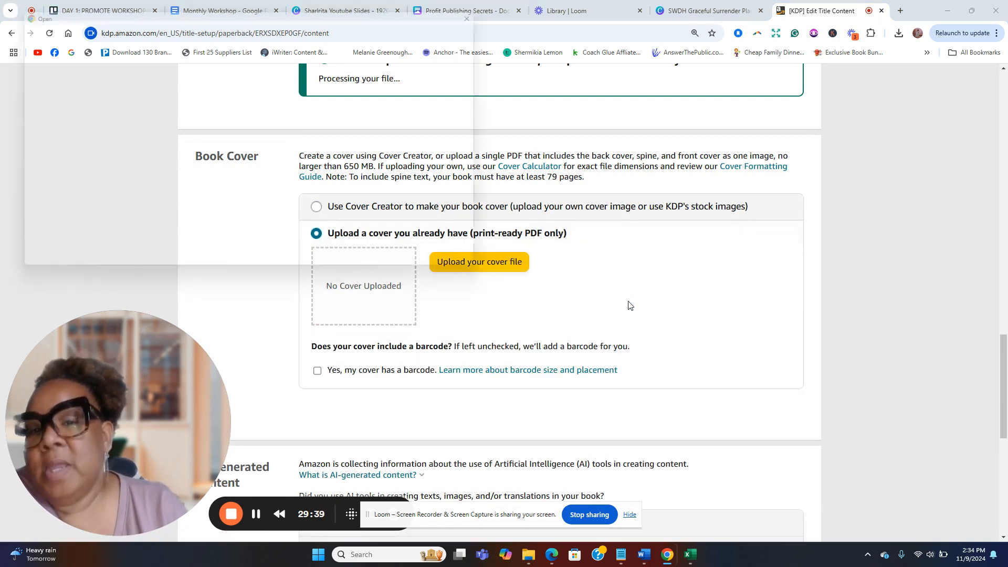
left_click(152, 140)
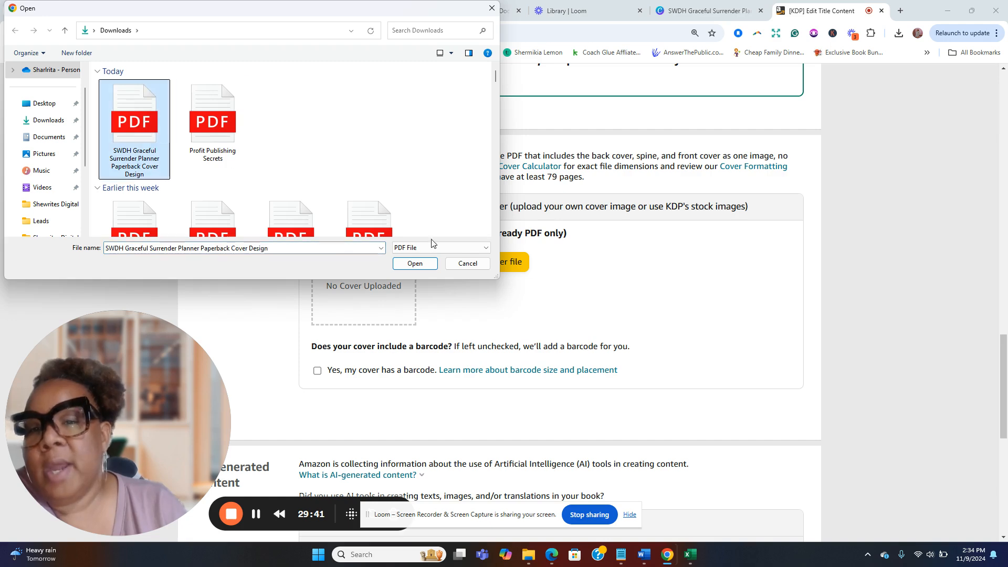
Step: Upload the Graceful Surrender Planner cover PDF and let KDP process both files
left_click(414, 263)
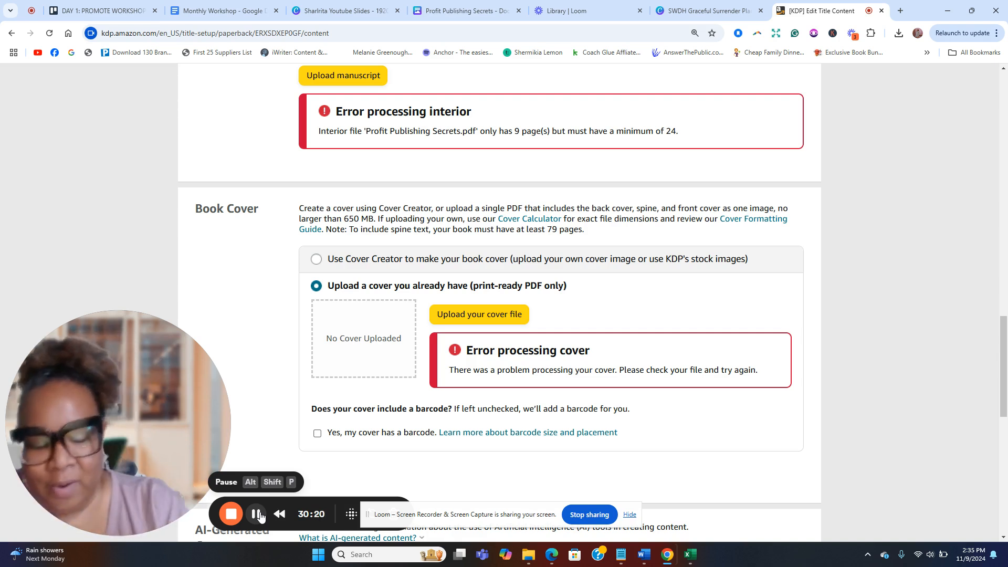
mouse_move(648, 562)
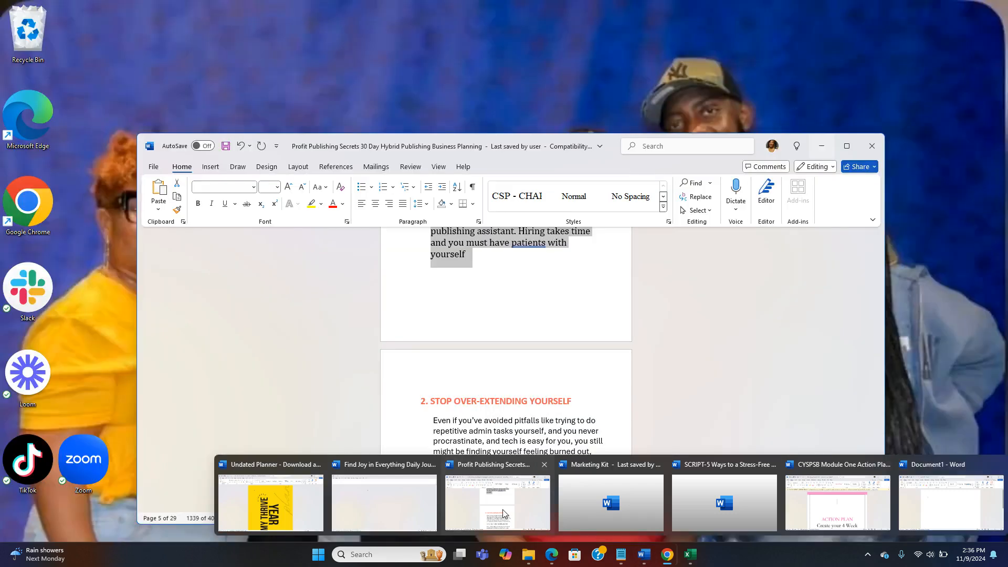
left_click(498, 502)
scroll(598, 278, "down", 8)
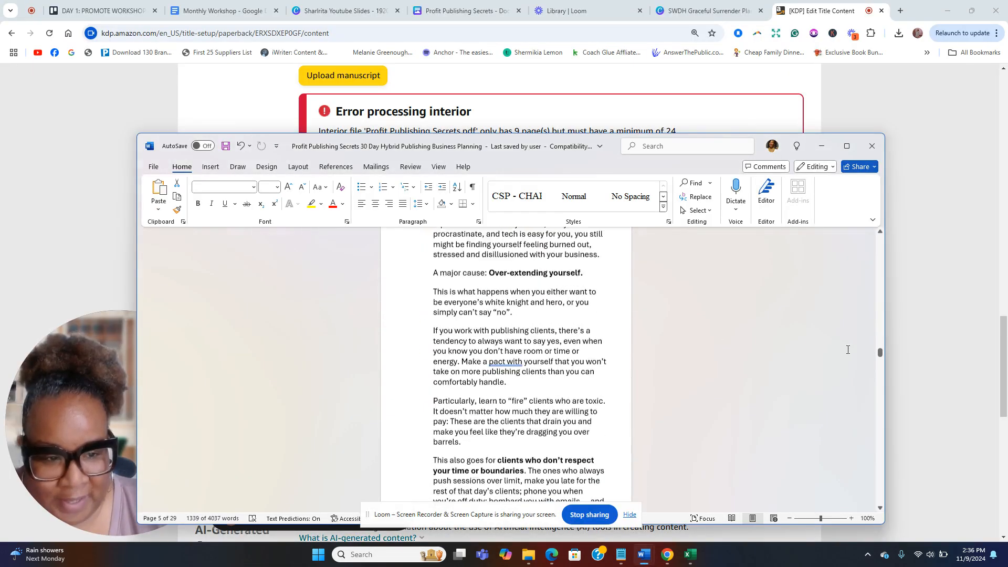
left_click_drag(880, 354, 898, 552)
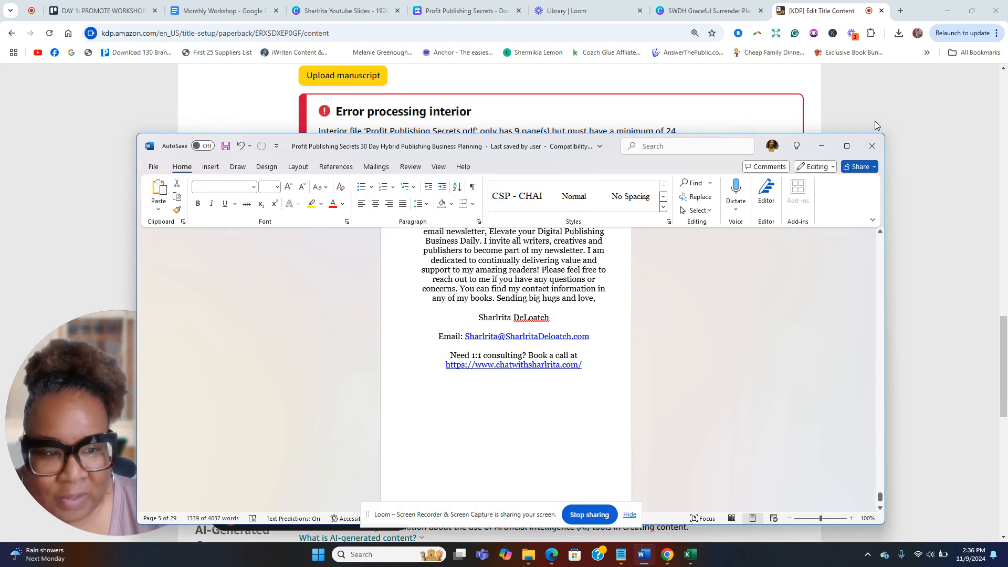
left_click(822, 146)
scroll(399, 226, "up", 3)
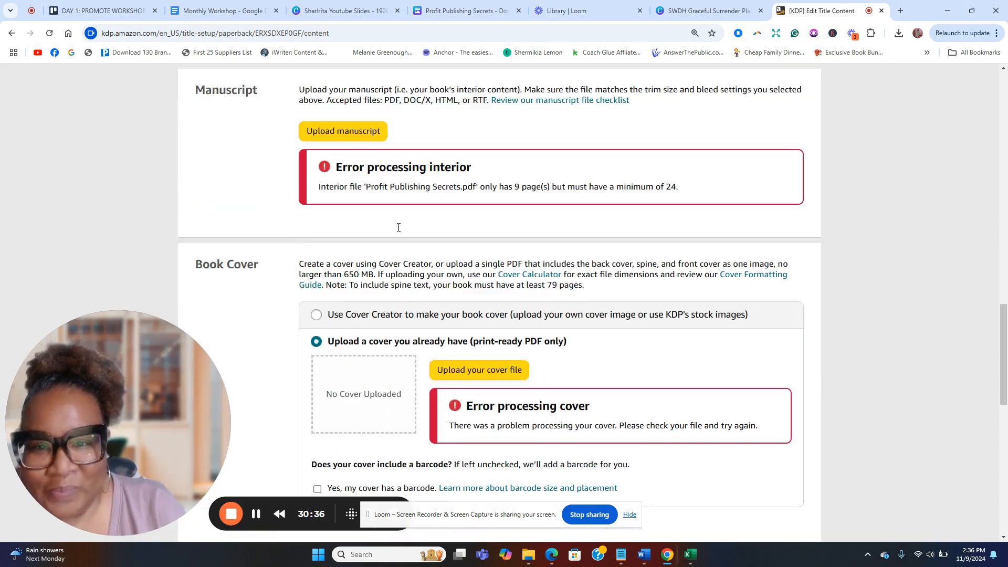
scroll(515, 278, "down", 1)
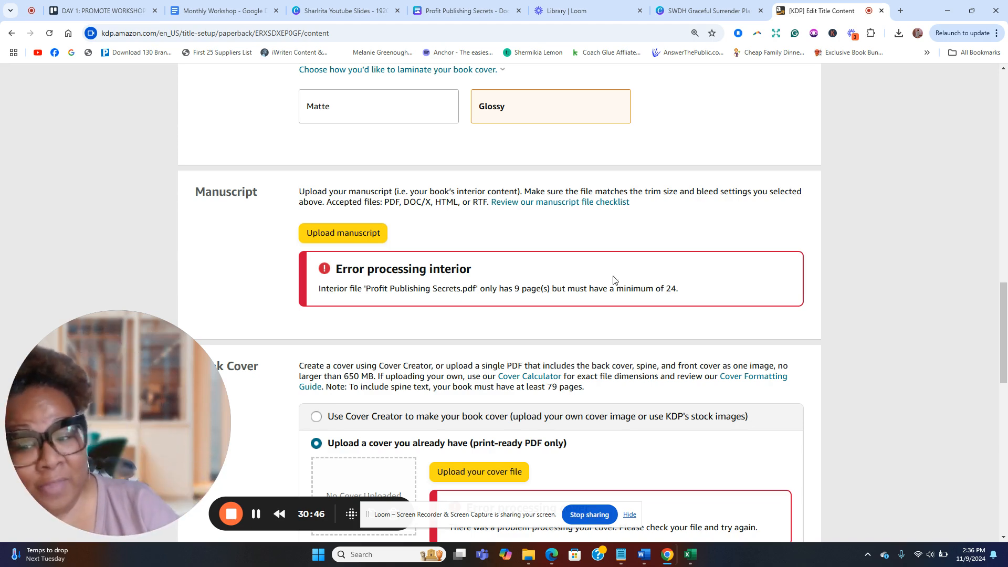
scroll(613, 280, "down", 5)
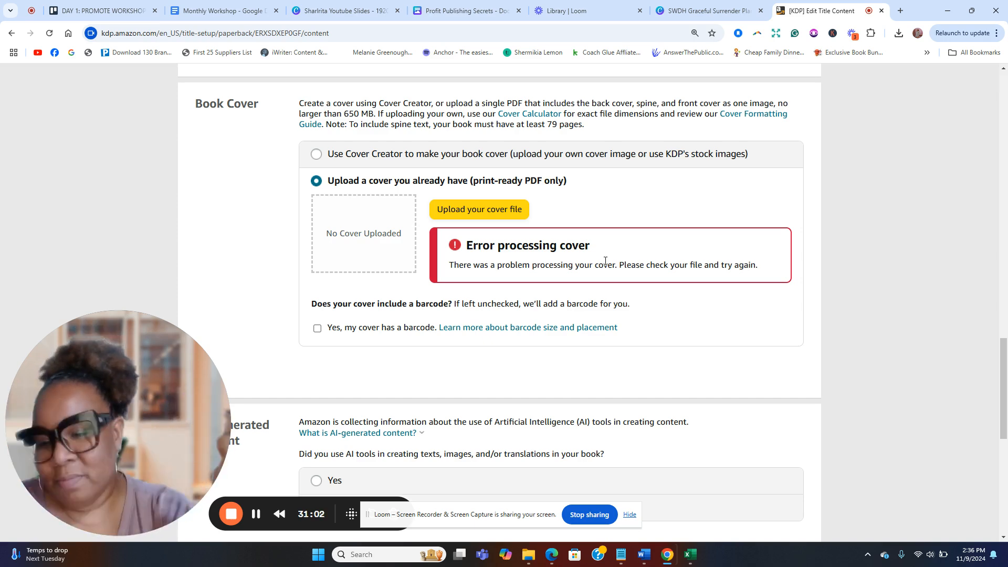
scroll(440, 197, "down", 4)
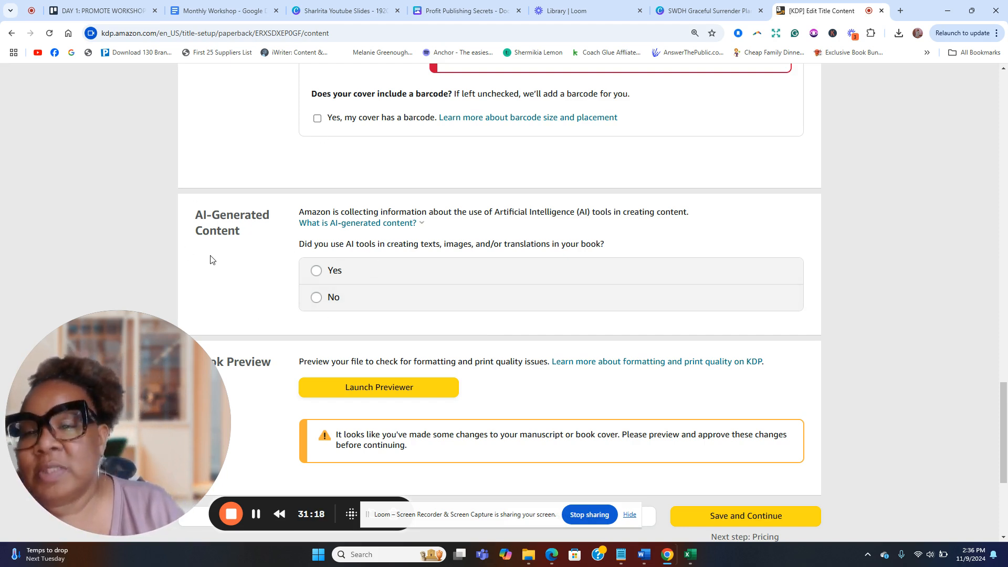
Step: Declare AI use: no AI-generated text, plus one or a few minimally edited AI images
left_click(315, 298)
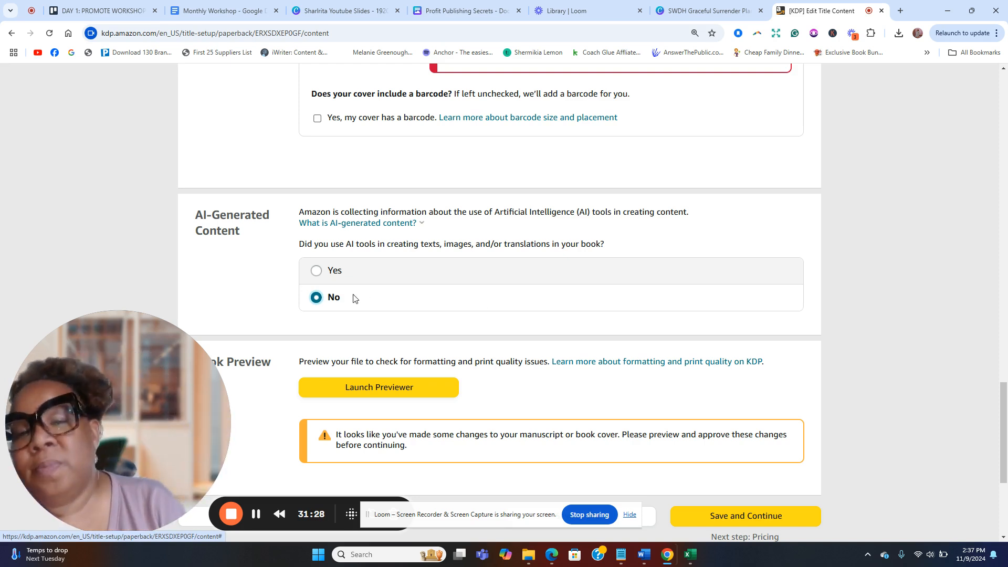
left_click(316, 271)
left_click(520, 303)
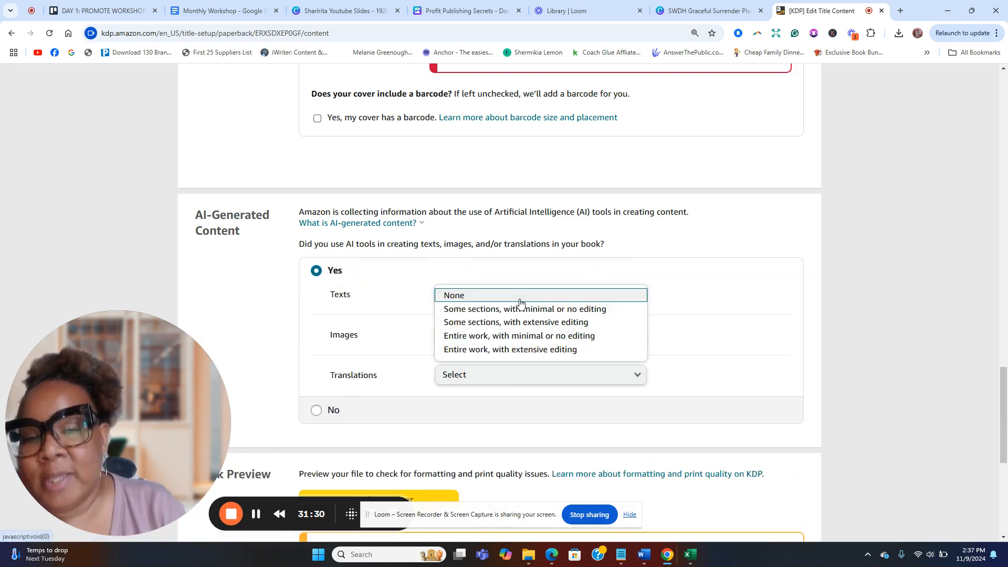
left_click(448, 297)
left_click(483, 342)
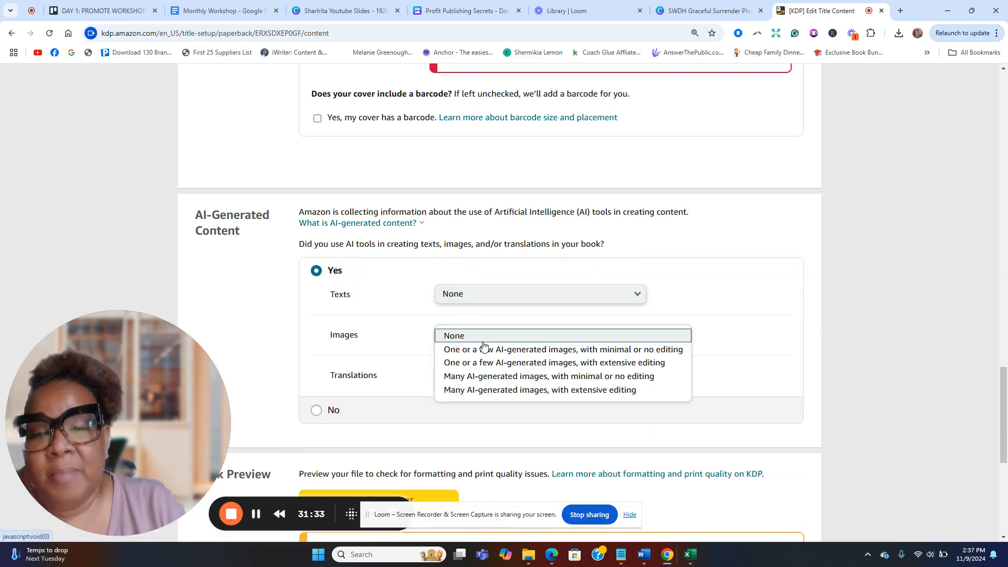
left_click(524, 352)
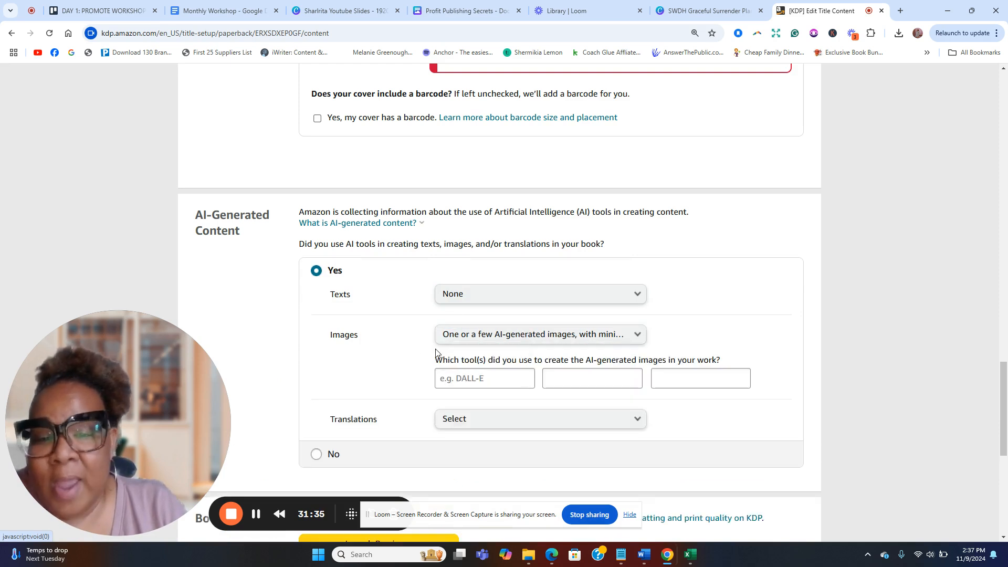
Step: Enter ChatGPT as the AI image tool and set AI translations to None
left_click(481, 380)
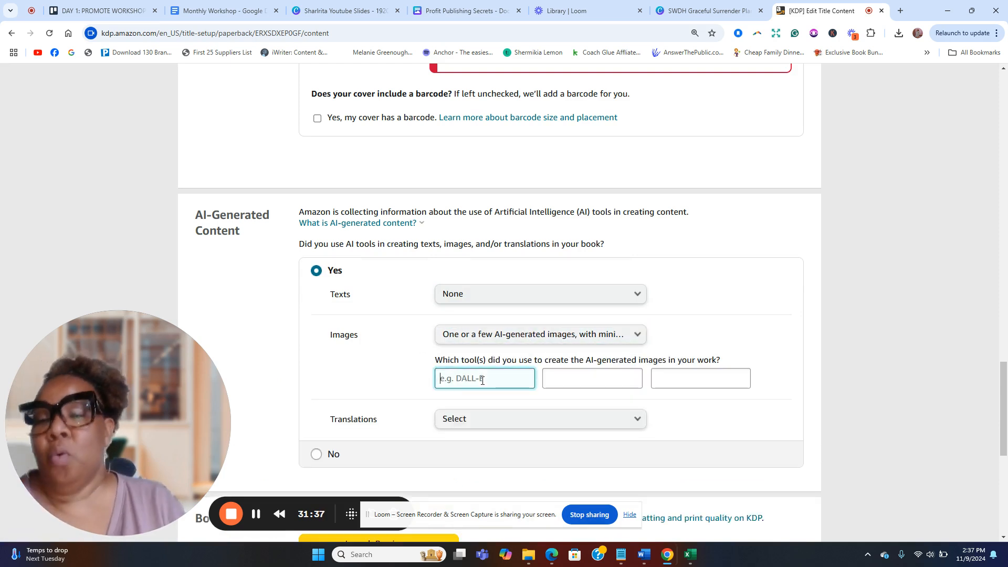
type("Chat")
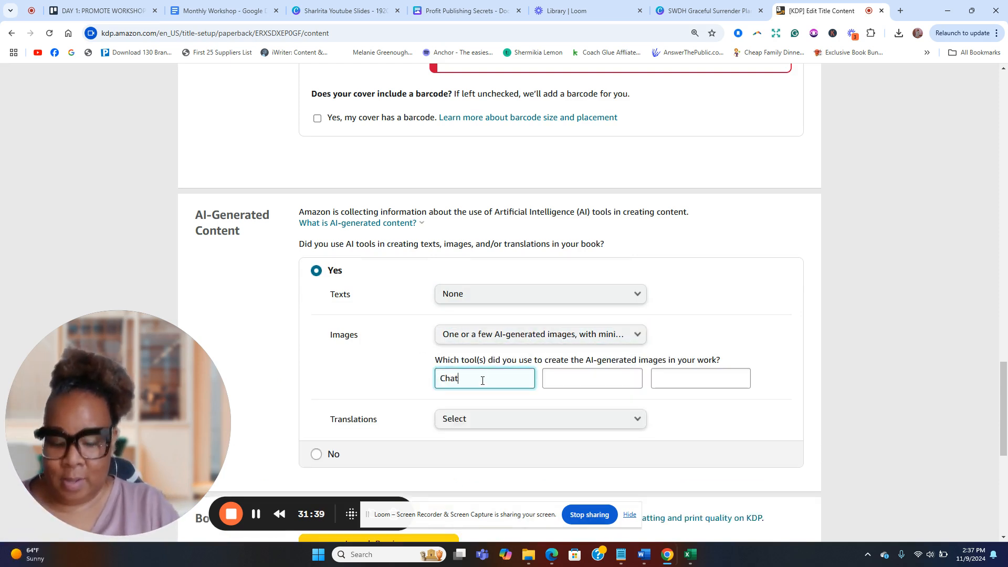
type("GPT")
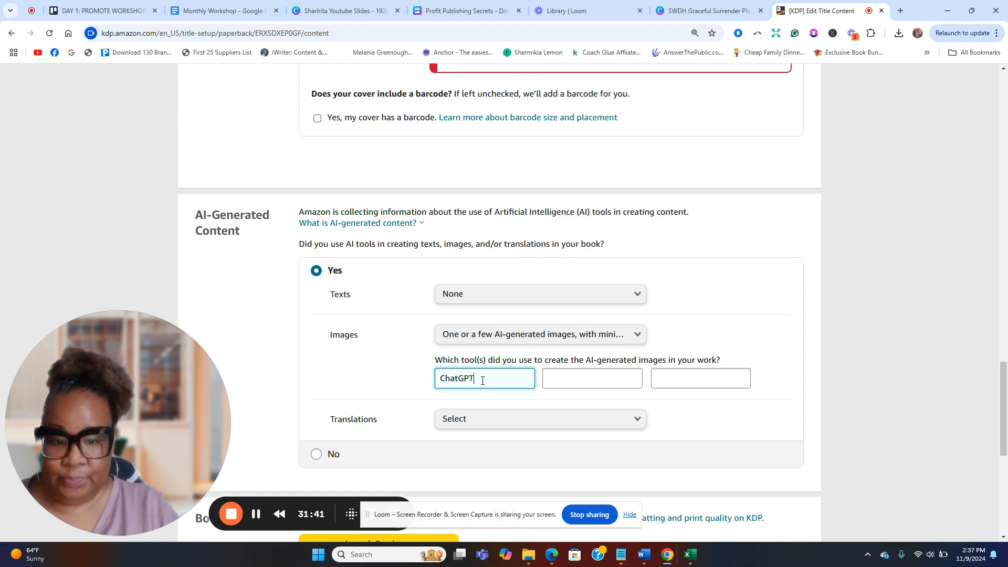
scroll(473, 341, "down", 2)
left_click(466, 315)
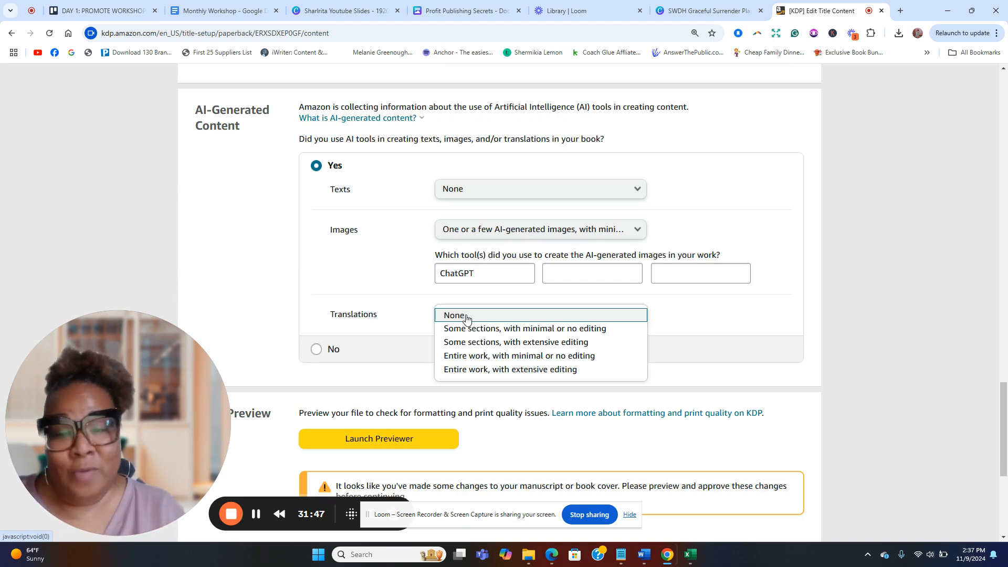
left_click(466, 315)
scroll(373, 250, "down", 5)
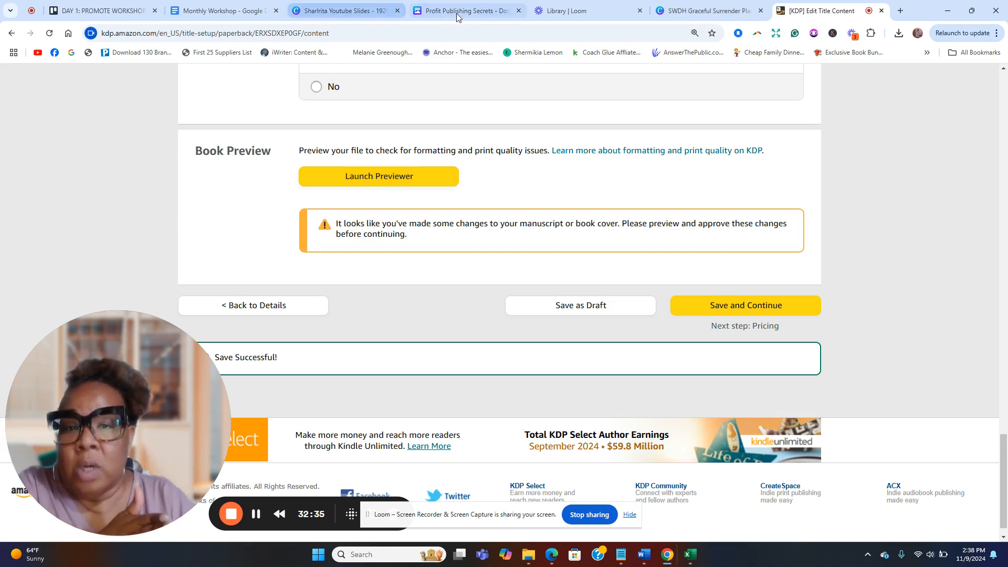
Step: Shift the Graceful Surrender title group slightly left on the cover design
left_click(699, 11)
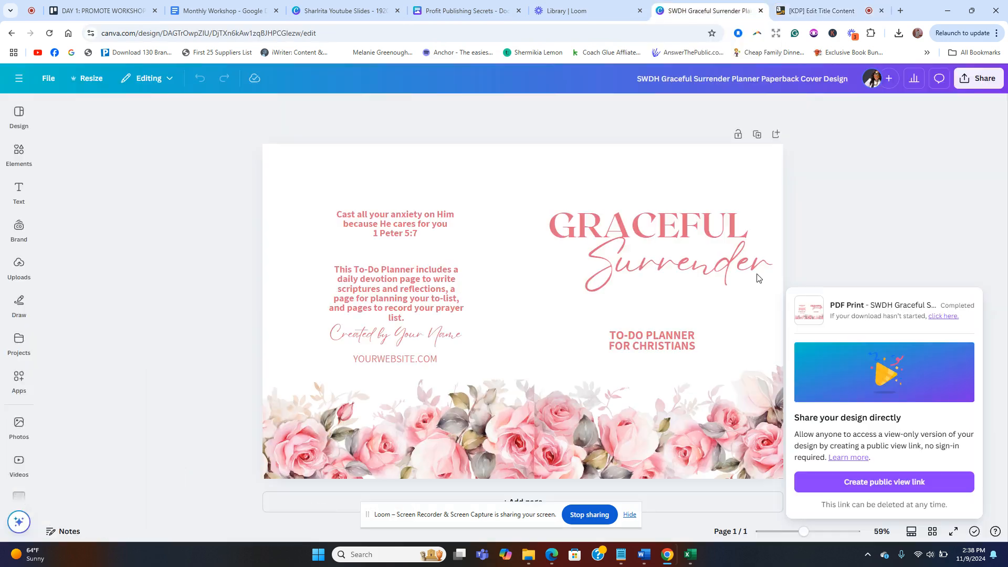
left_click(391, 438)
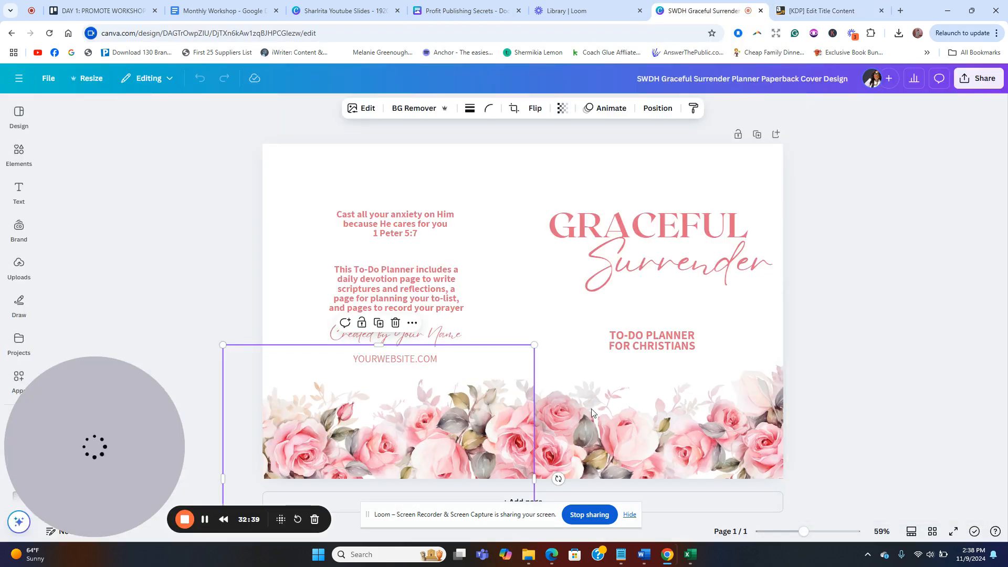
left_click(710, 428)
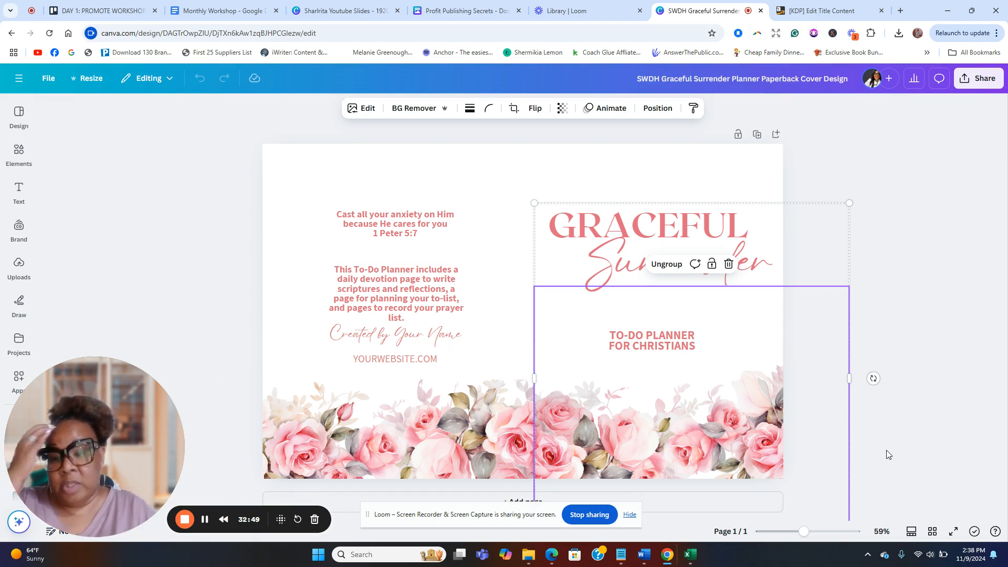
left_click(792, 172)
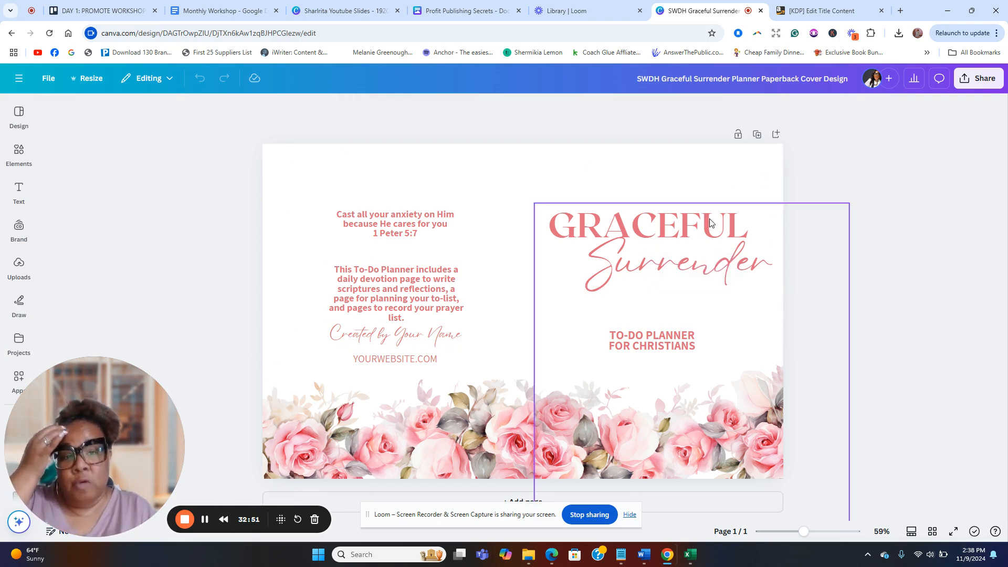
left_click(707, 221)
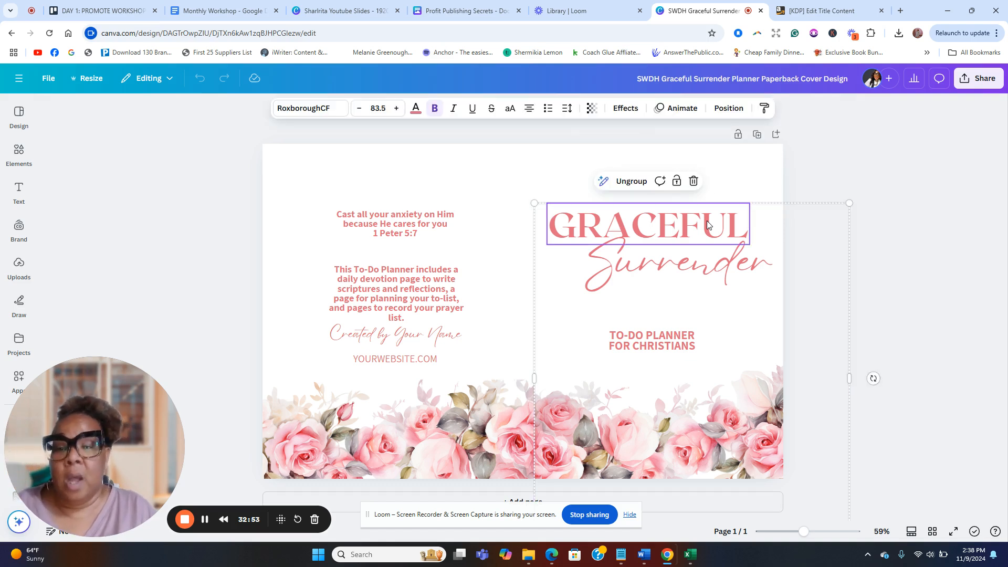
left_click(748, 269)
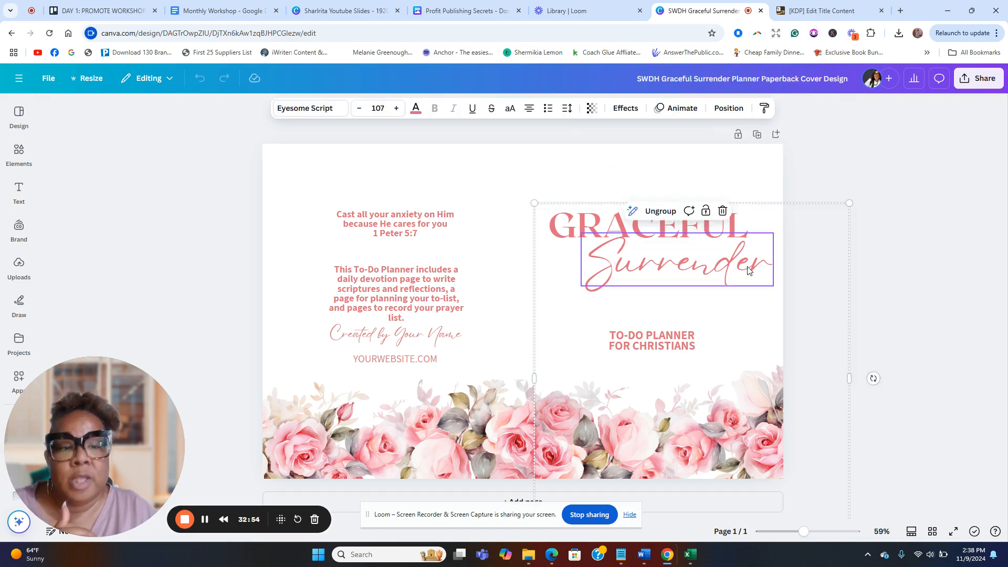
double_click(719, 266)
left_click(880, 159)
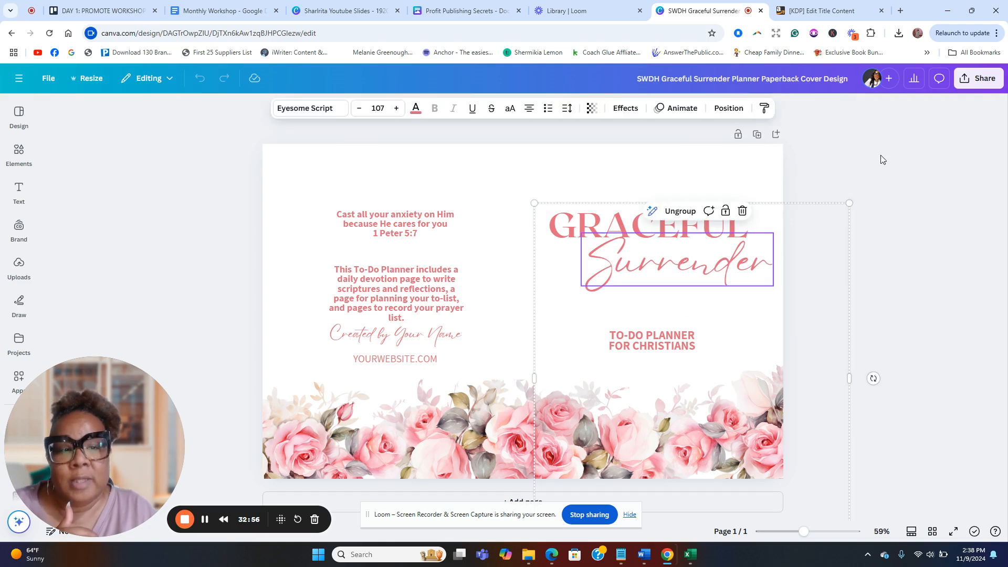
left_click(703, 272)
left_click_drag(703, 272, 682, 263)
left_click(884, 243)
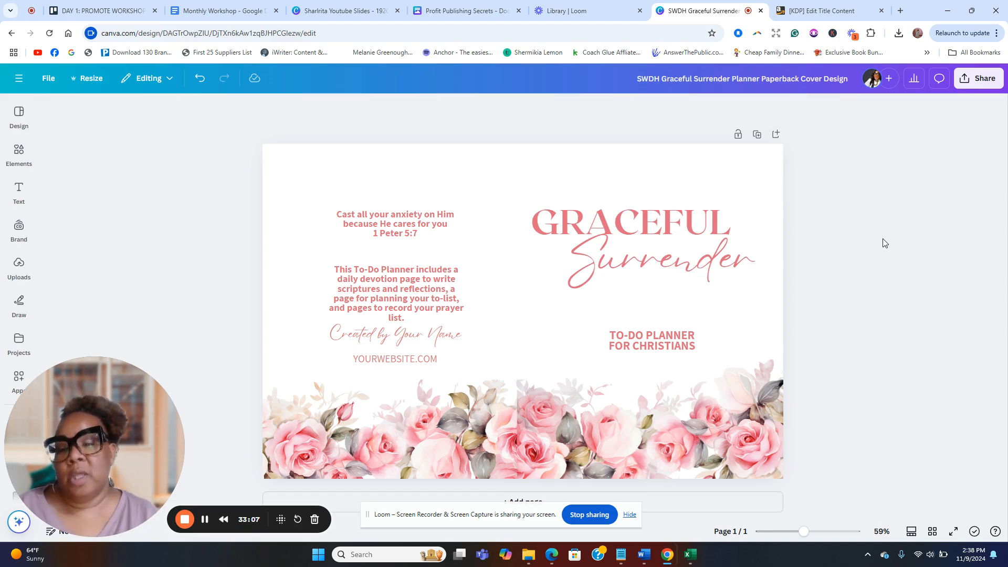
Step: Open the YouTube slides design at the Create a 500-Word Book title slide
left_click(346, 11)
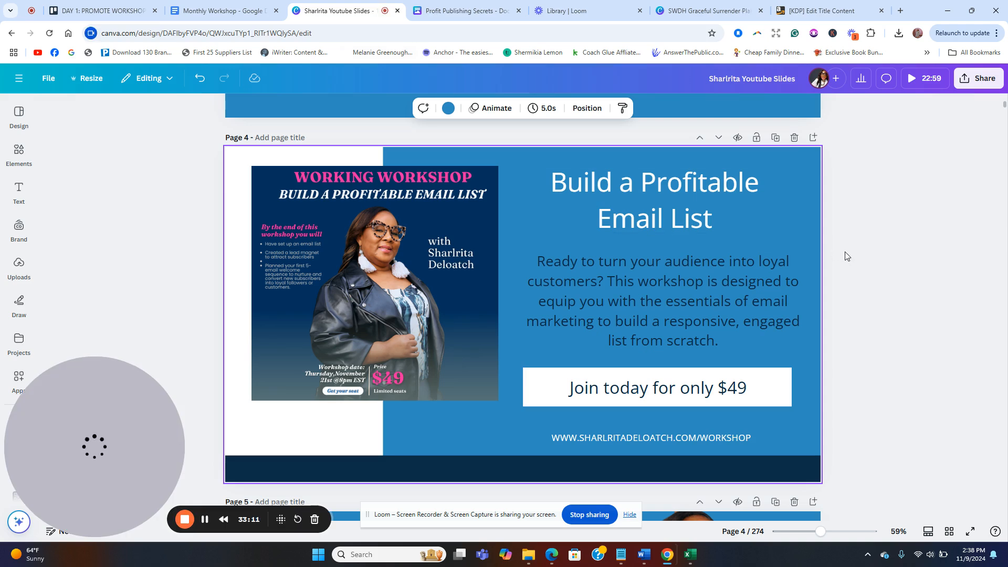
scroll(854, 260, "up", 4)
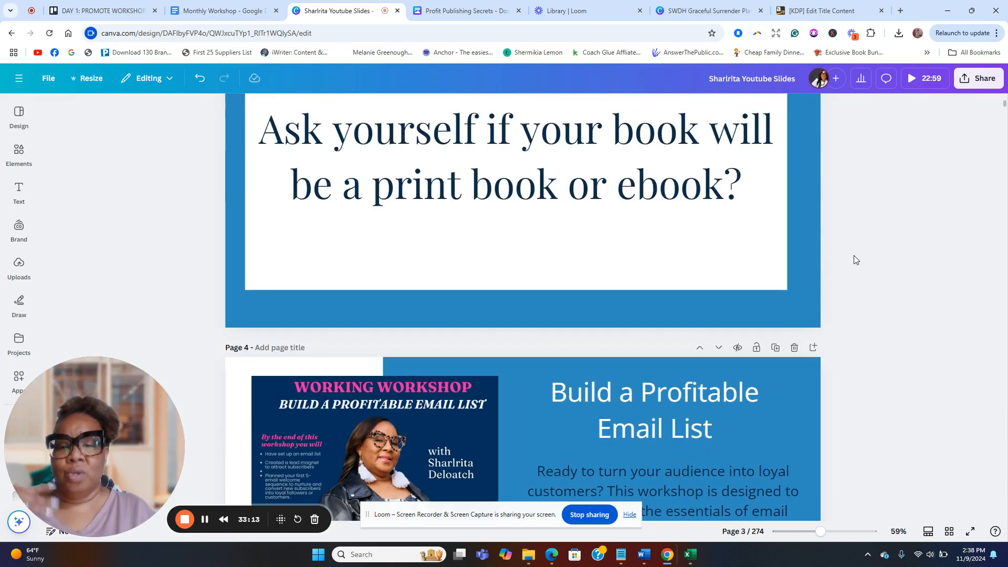
scroll(855, 262, "up", 9)
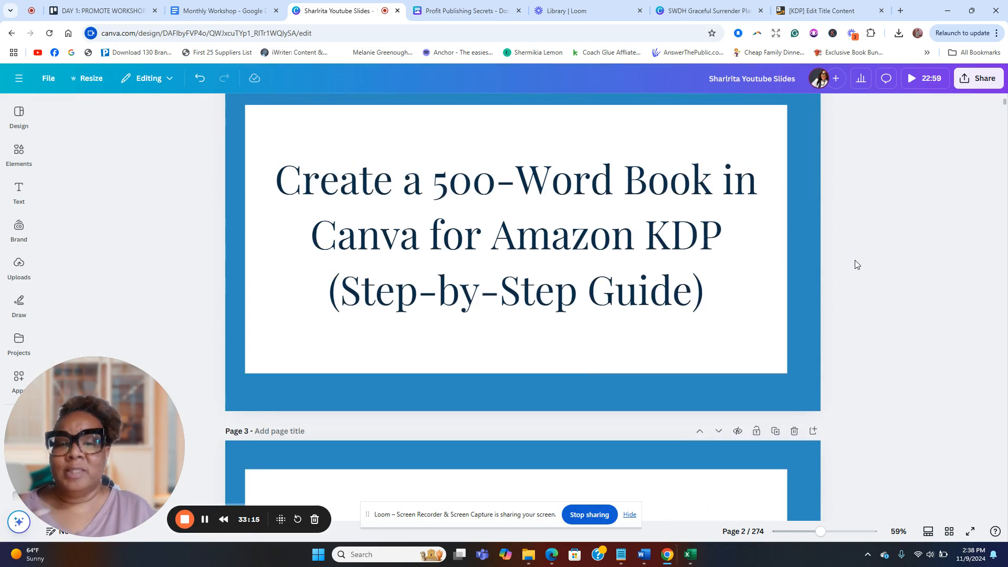